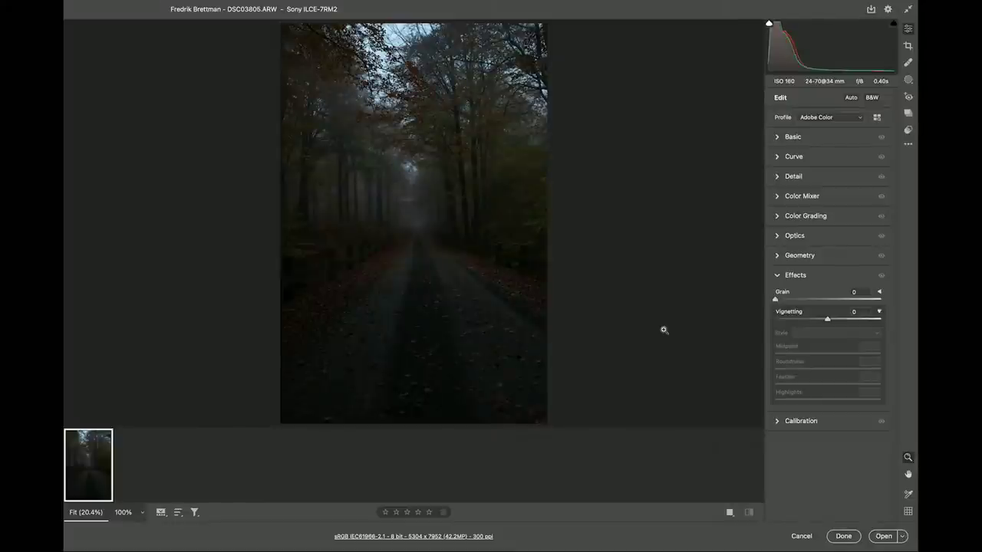
# Hide the filmstrip and apply the Adobe Landscape profile to the raw forest road photo.
pyautogui.click(161, 513)
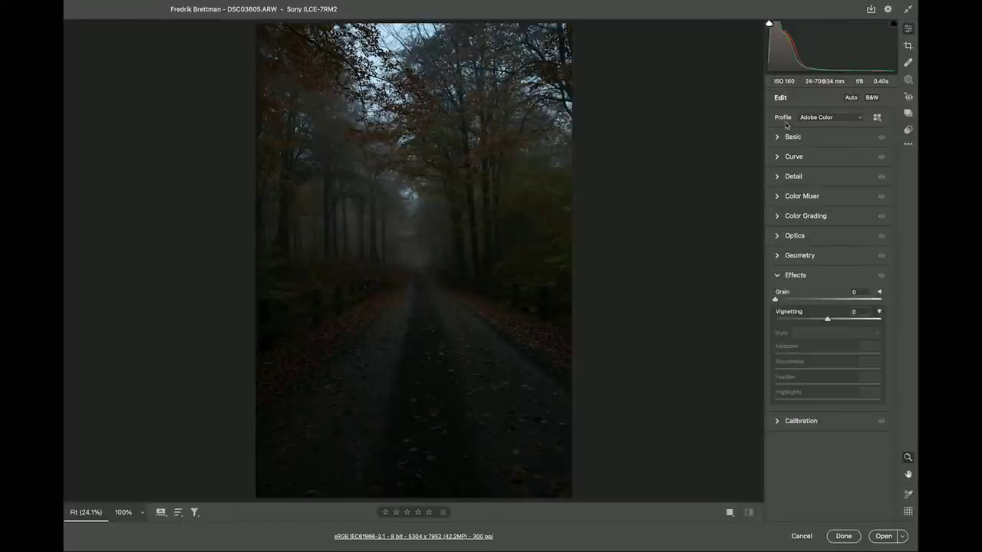
pyautogui.click(850, 119)
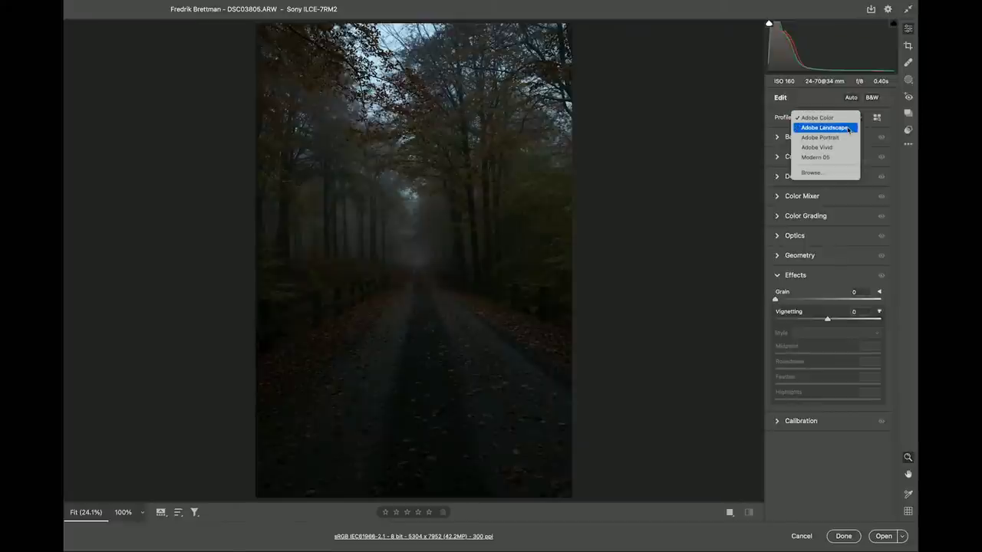
pyautogui.click(848, 129)
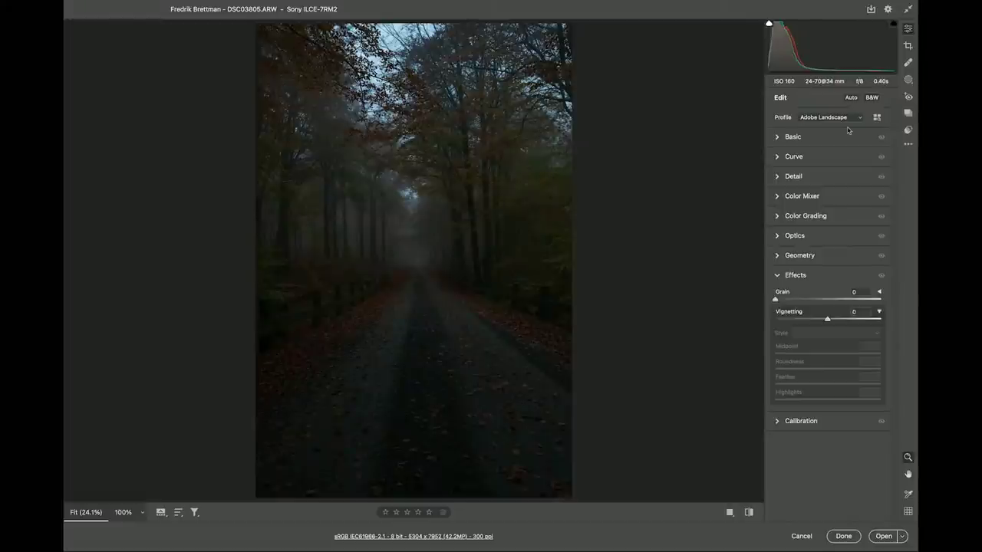
# Apply the automatic tone adjustments to the photo's Basic settings.
pyautogui.click(778, 140)
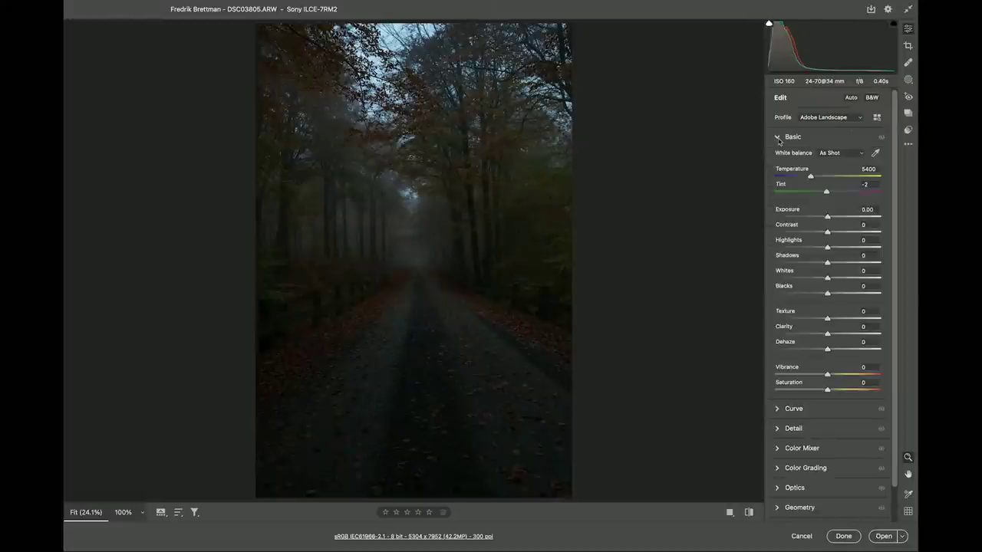
pyautogui.moveTo(802, 227)
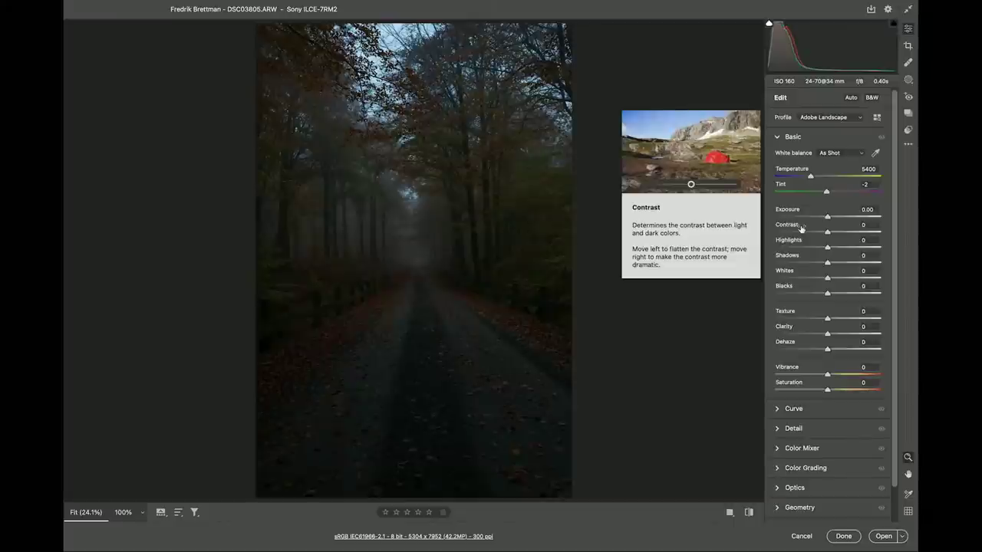
pyautogui.click(850, 98)
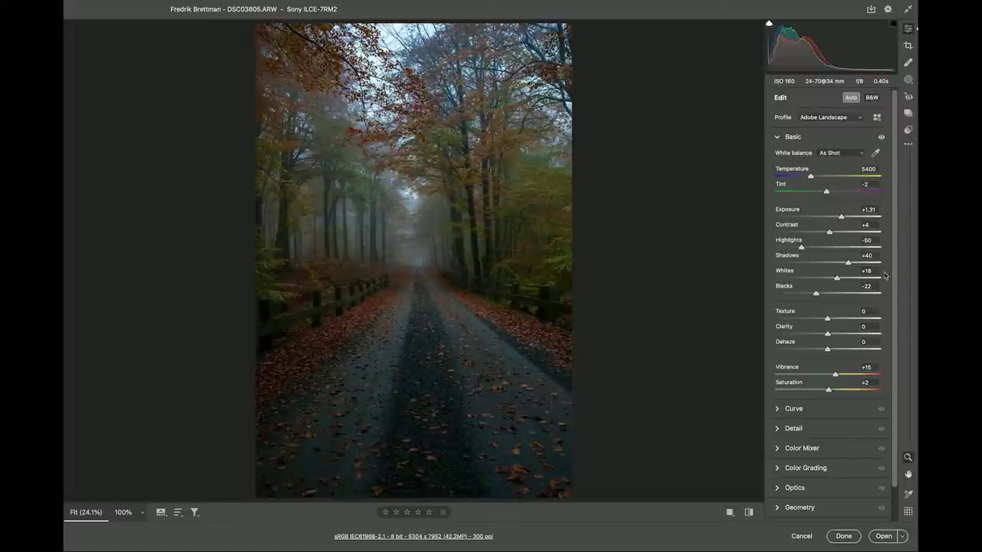
# Enable the lens profile corrections in Optics, toggling them off and on to compare the photo with and without correction.
pyautogui.scroll(-1, 894, 276)
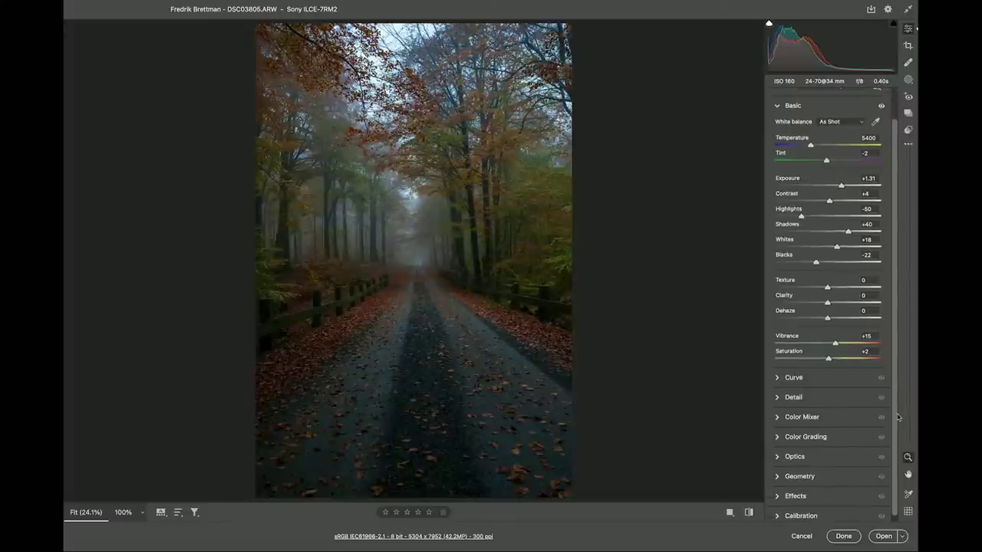
pyautogui.click(798, 455)
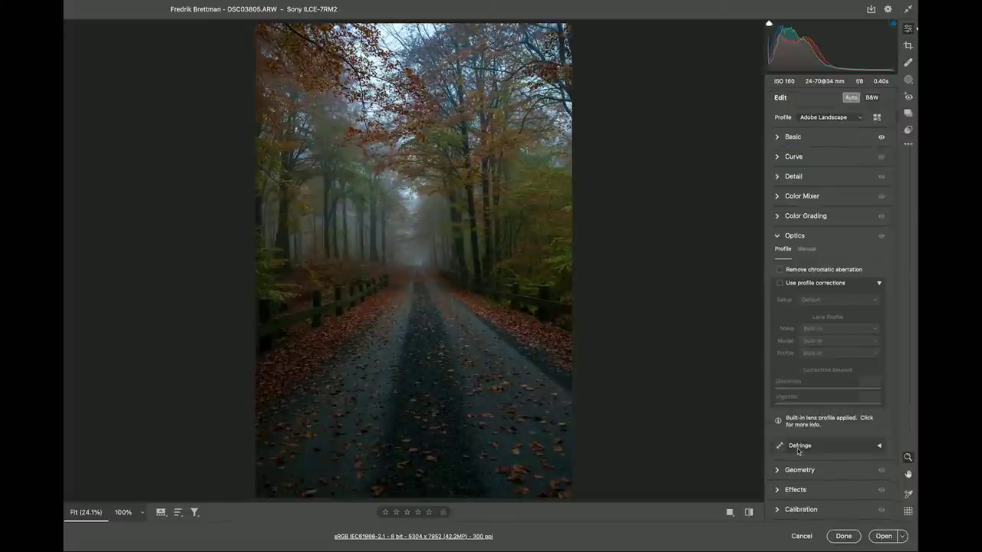
pyautogui.click(781, 284)
pyautogui.click(781, 284)
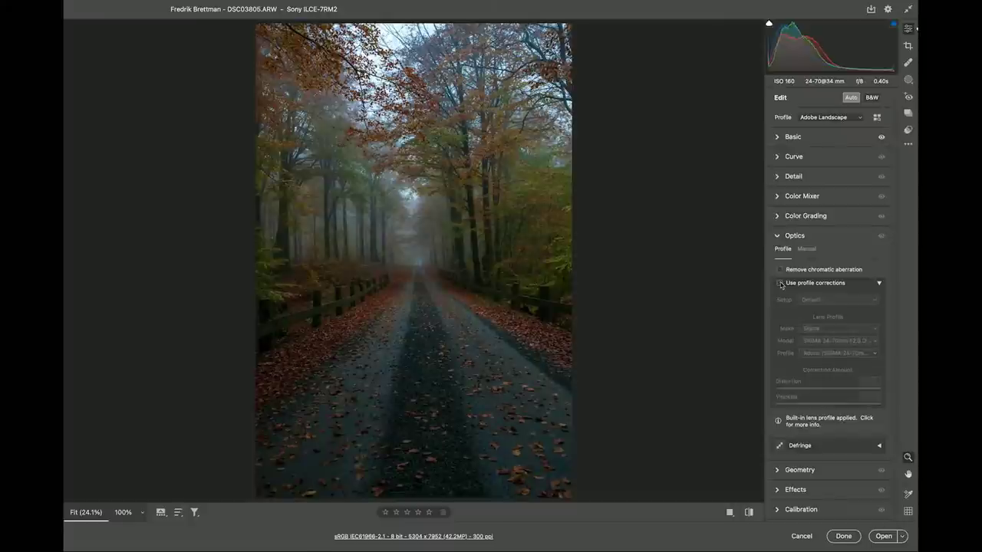
pyautogui.click(781, 284)
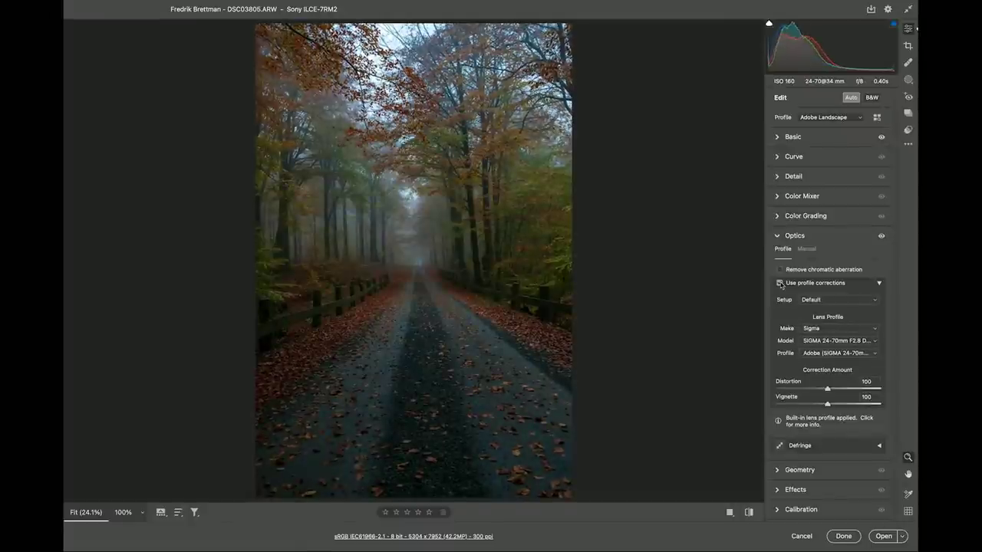
pyautogui.click(781, 283)
pyautogui.click(781, 284)
pyautogui.click(781, 284)
pyautogui.click(782, 284)
pyautogui.click(781, 284)
pyautogui.click(781, 284)
# Straighten the photo with a manual Rotate value of +0.8 in Geometry and constrain the crop.
pyautogui.click(809, 471)
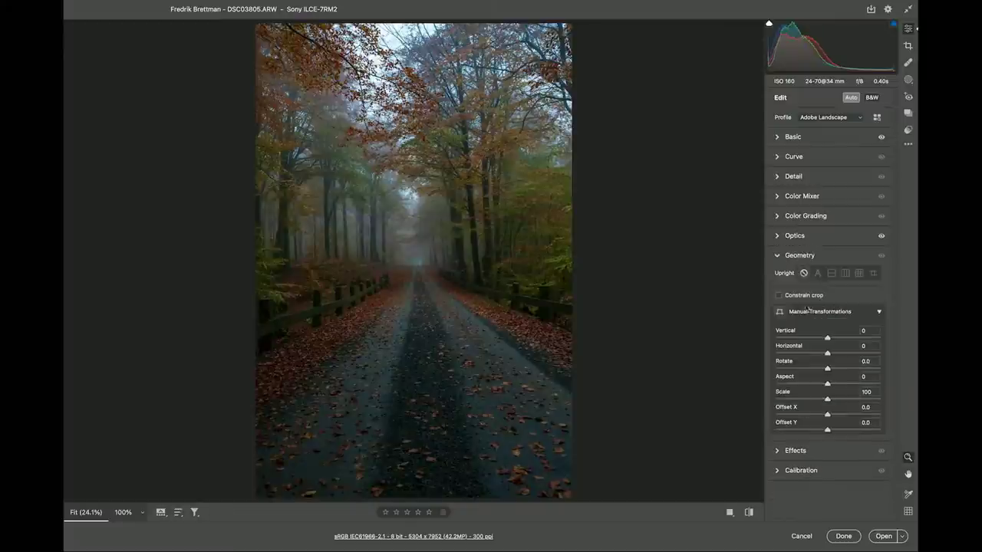
pyautogui.click(798, 235)
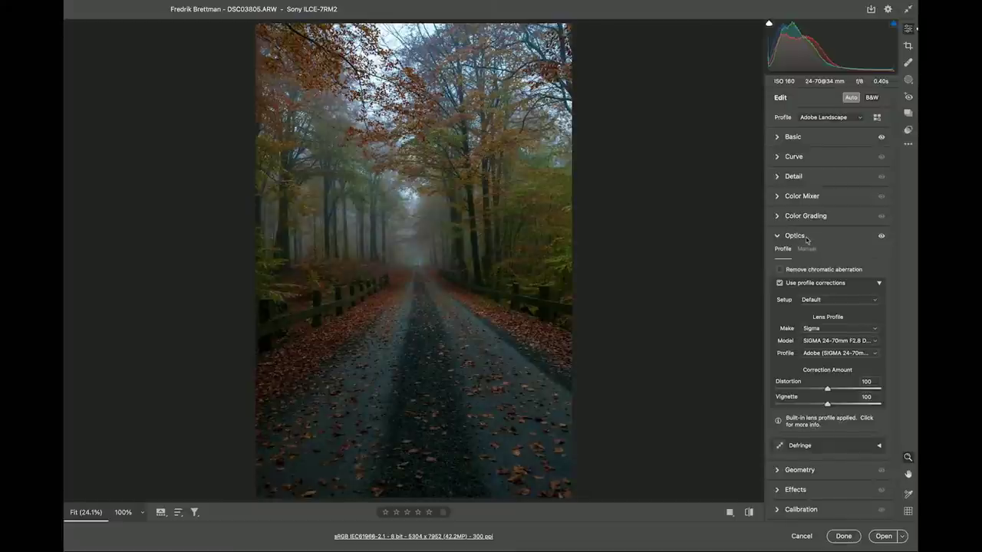
pyautogui.click(807, 240)
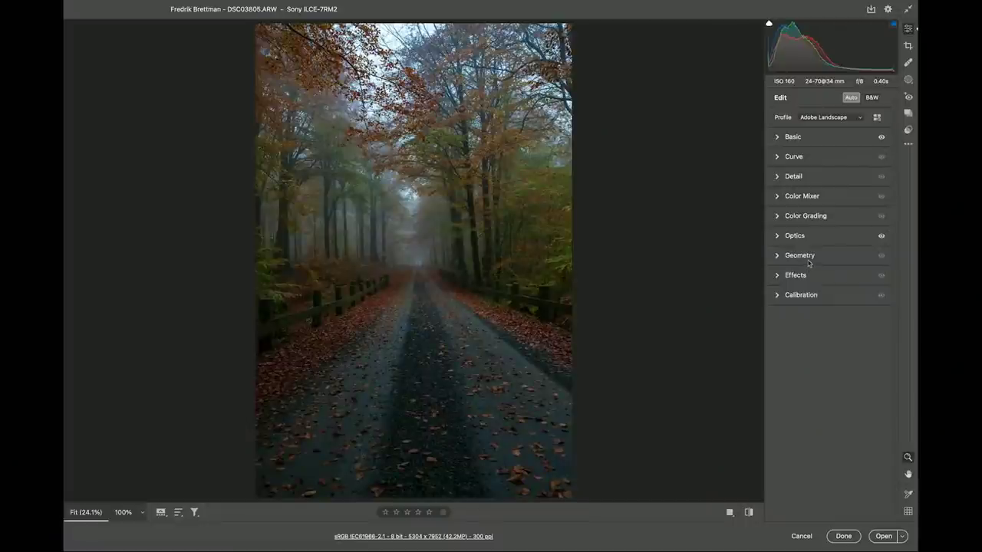
pyautogui.click(808, 260)
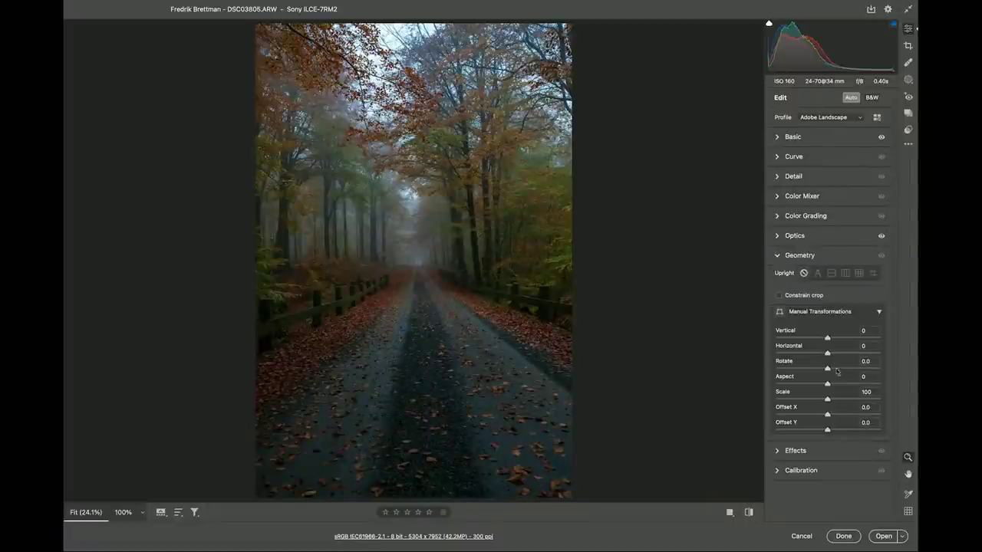
pyautogui.moveTo(828, 369); pyautogui.dragTo(837, 369)
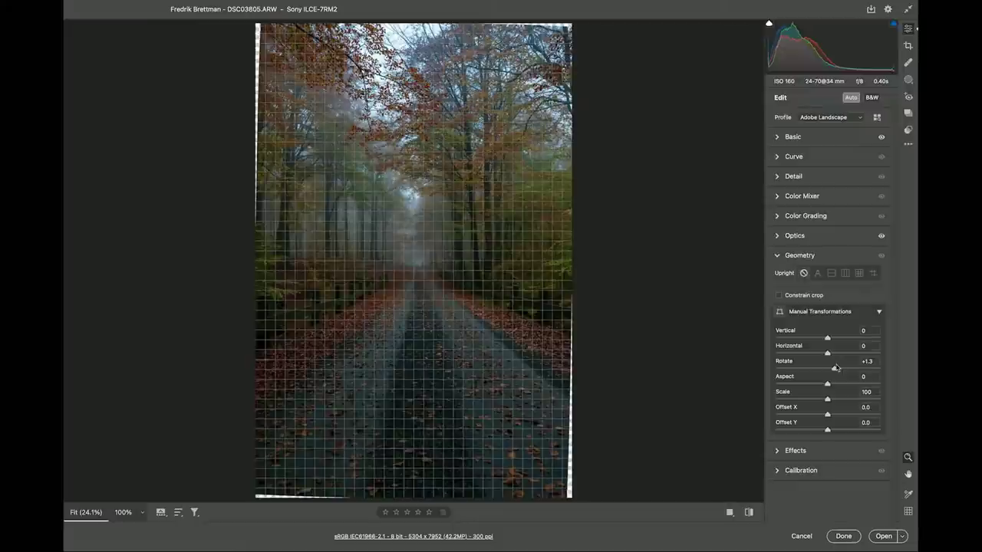
pyautogui.moveTo(837, 368); pyautogui.dragTo(834, 368)
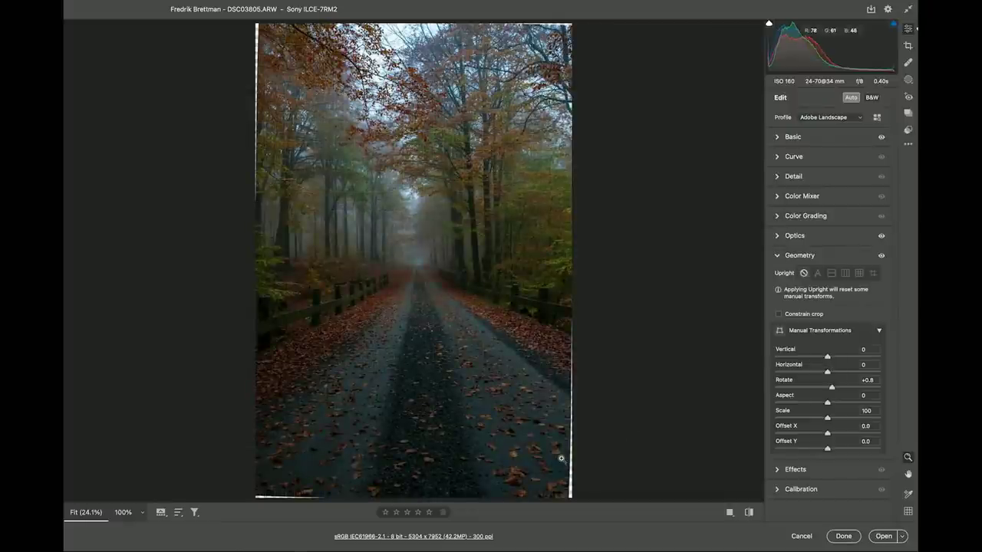
pyautogui.click(779, 314)
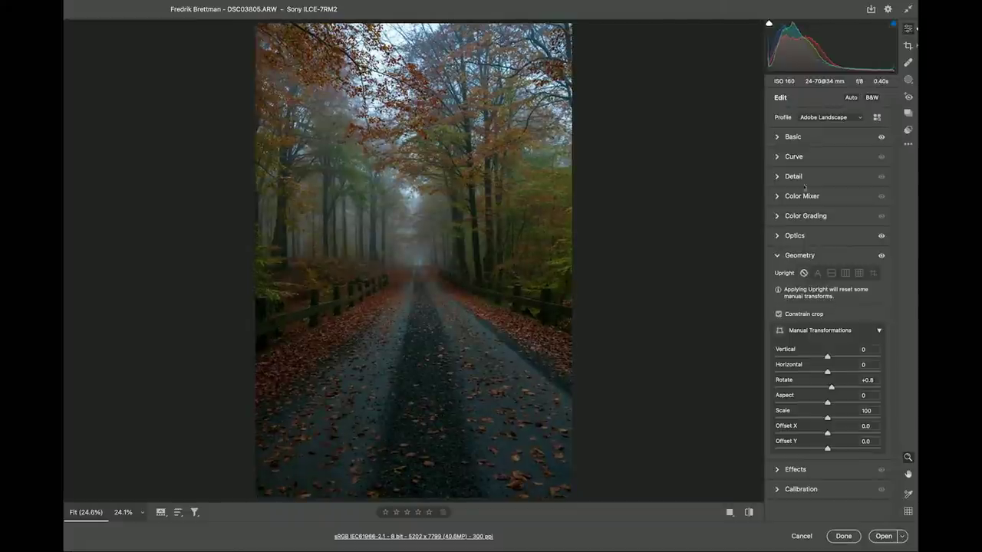
# Set the Contrast to +18 and darken the photo's edges with a Vignetting amount of -11.
pyautogui.click(779, 138)
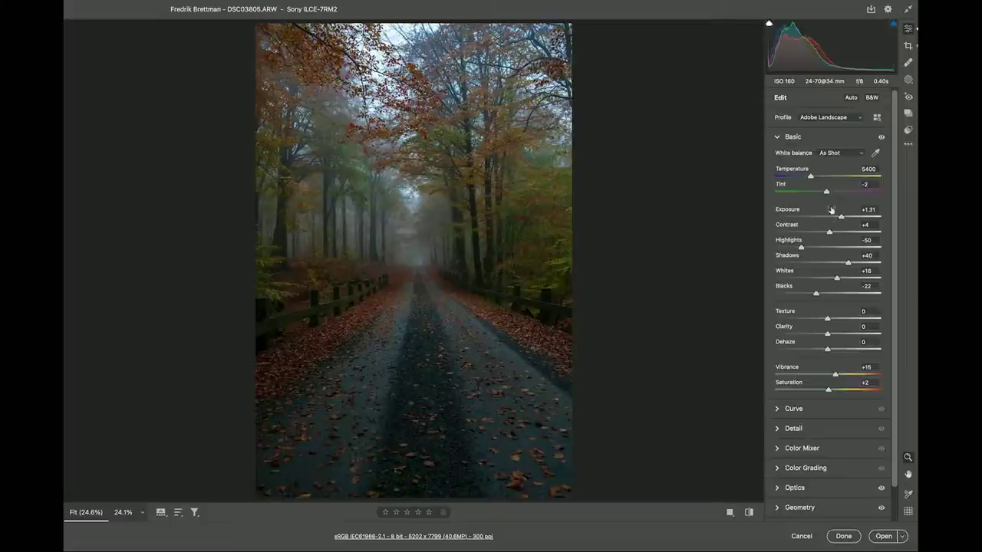
pyautogui.moveTo(830, 231); pyautogui.dragTo(838, 235)
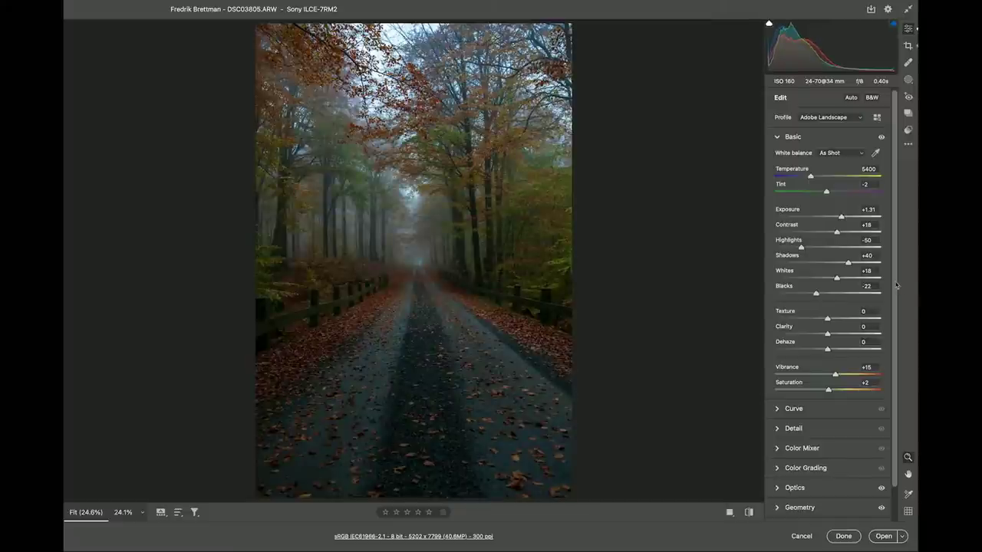
pyautogui.scroll(-2, 838, 460)
pyautogui.click(806, 493)
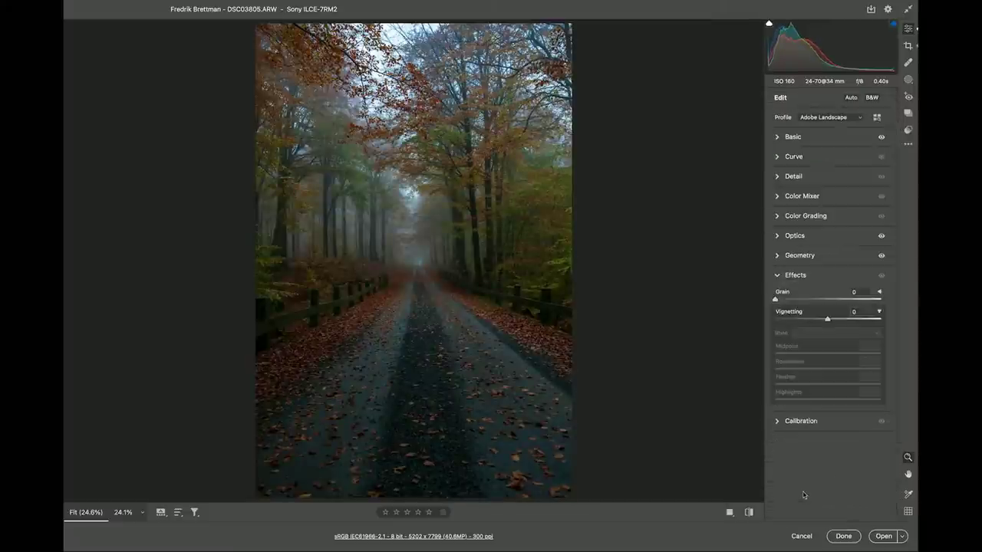
pyautogui.moveTo(828, 320); pyautogui.dragTo(821, 323)
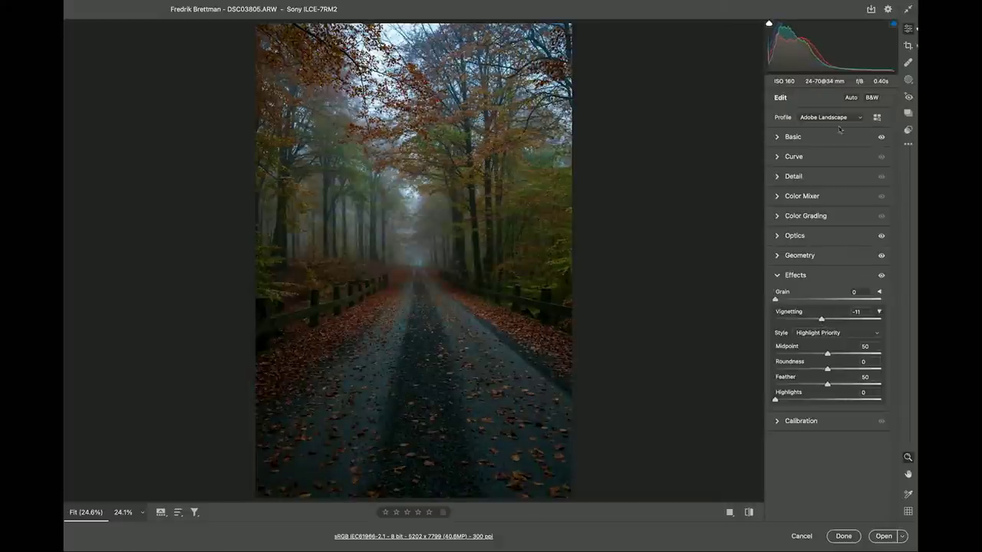
# Correct the white balance by sampling the road surface with the White Balance tool, giving Temperature 6350 and Tint +4.
pyautogui.click(794, 137)
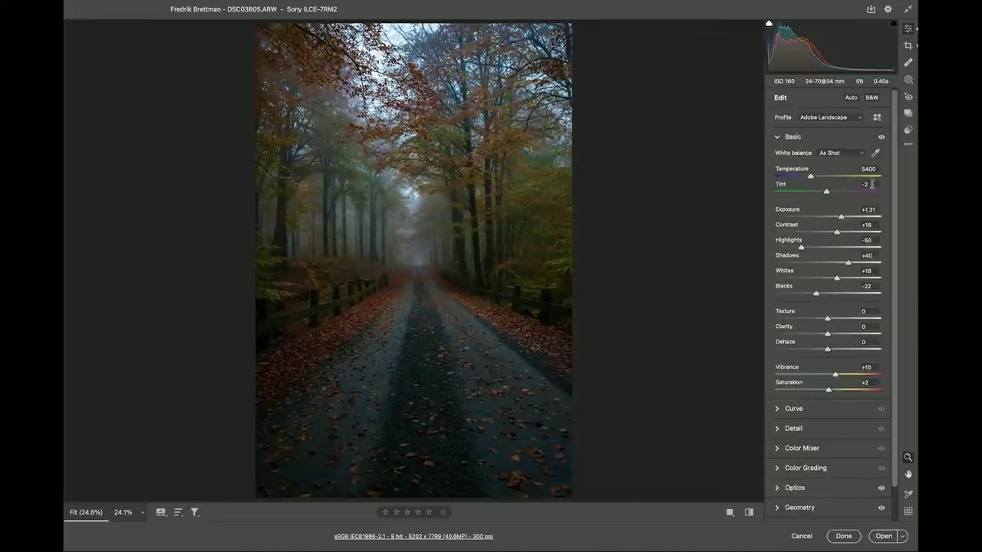
pyautogui.click(876, 156)
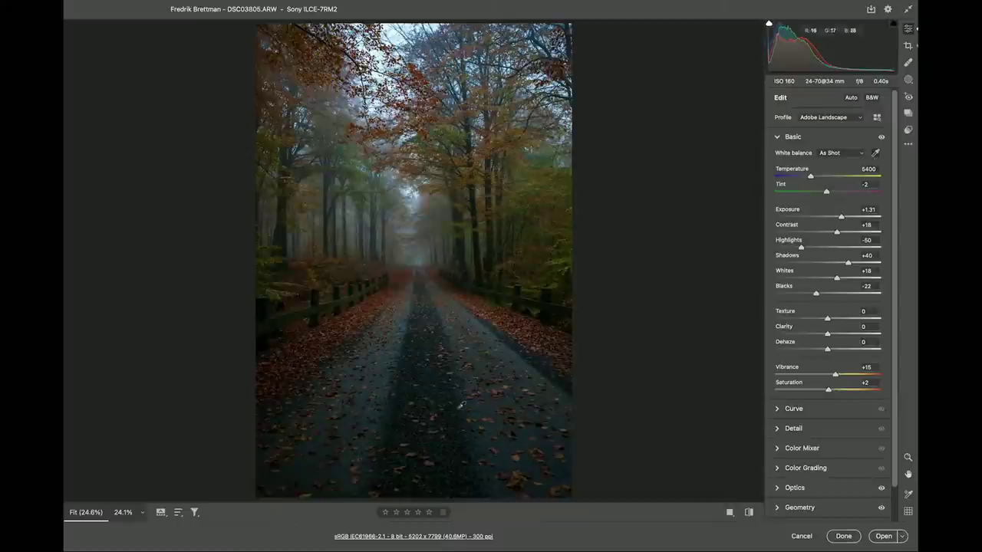
pyautogui.click(489, 400)
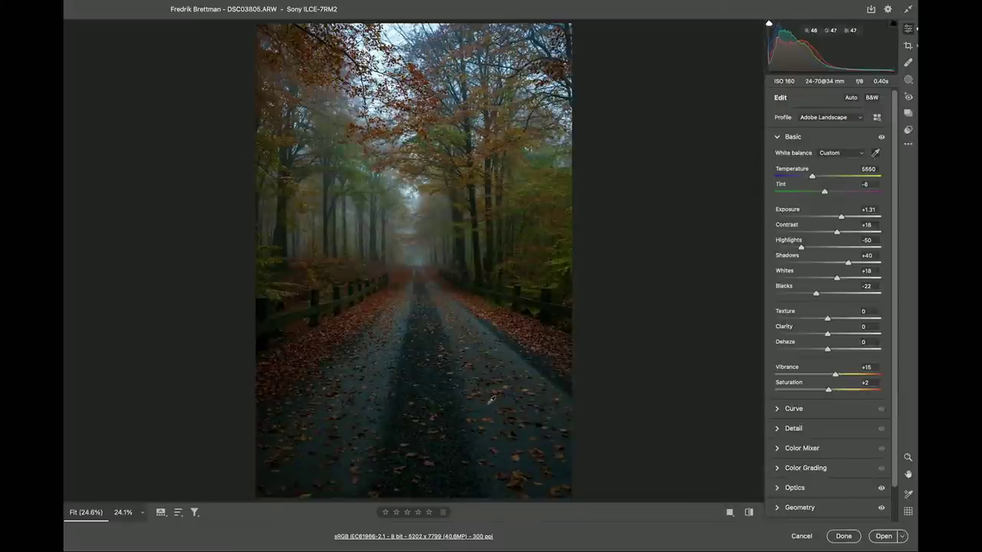
pyautogui.click(491, 341)
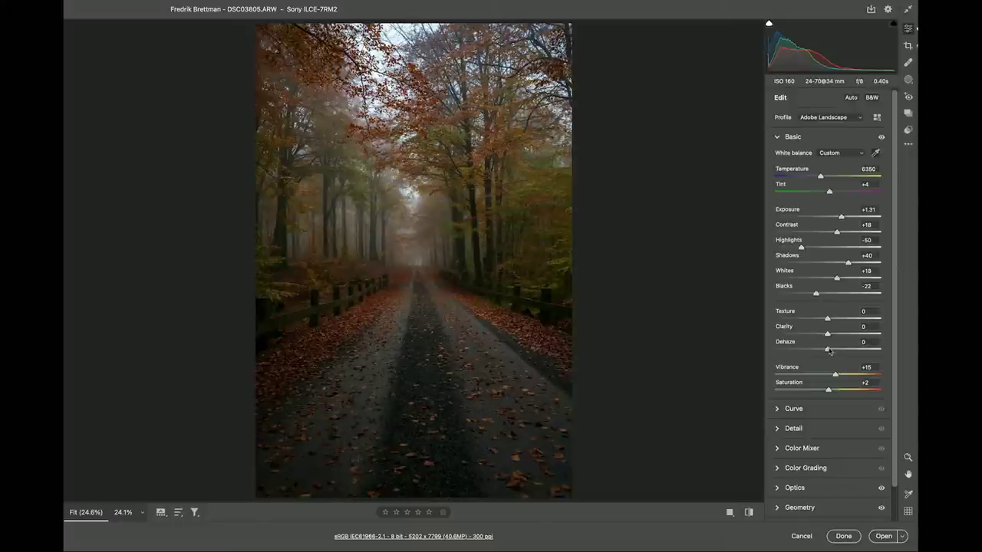
# Try negative and positive Dehaze amounts on the forest fog and settle on +22.
pyautogui.moveTo(828, 353); pyautogui.dragTo(792, 354)
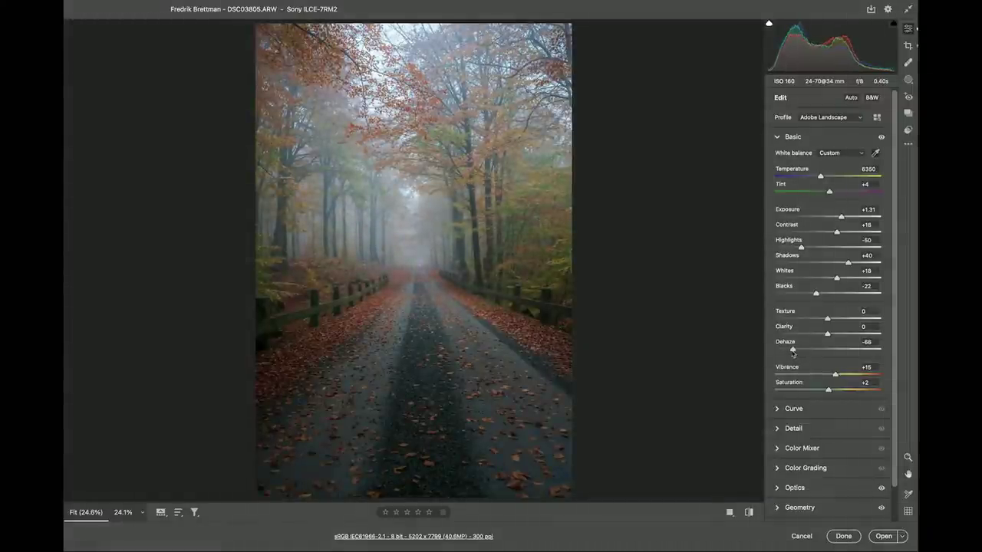
pyautogui.doubleClick(792, 355)
pyautogui.moveTo(828, 352); pyautogui.dragTo(849, 354)
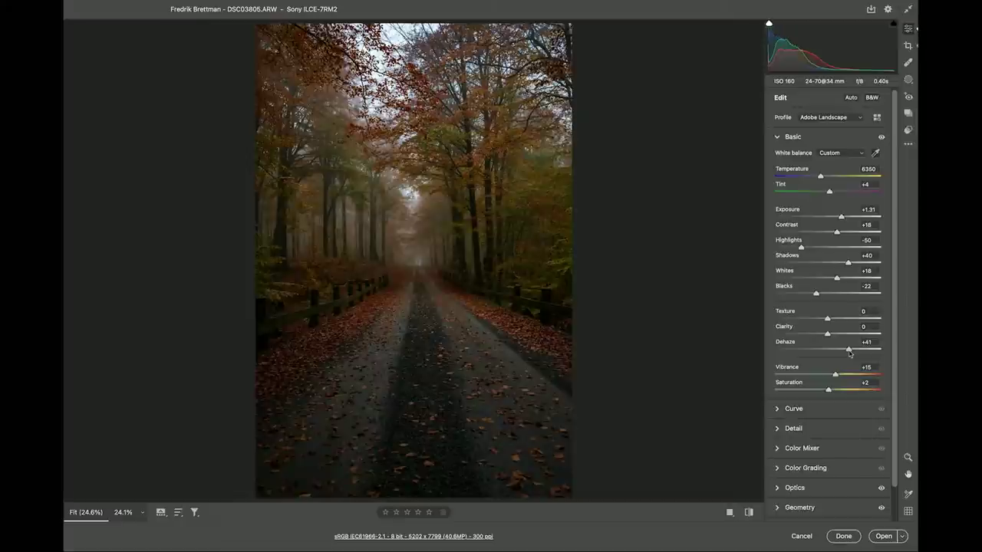
pyautogui.moveTo(849, 354); pyautogui.dragTo(812, 353)
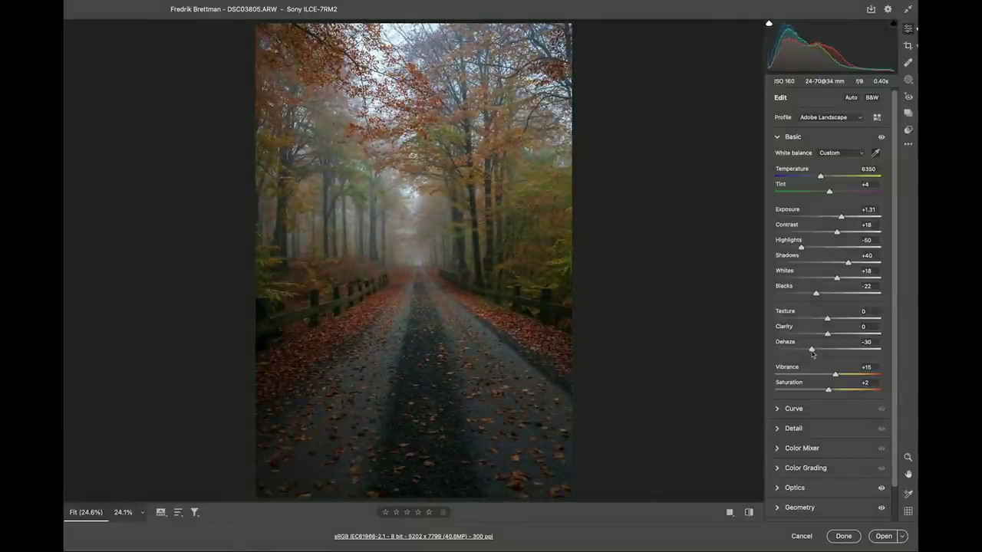
pyautogui.moveTo(813, 354); pyautogui.dragTo(835, 355)
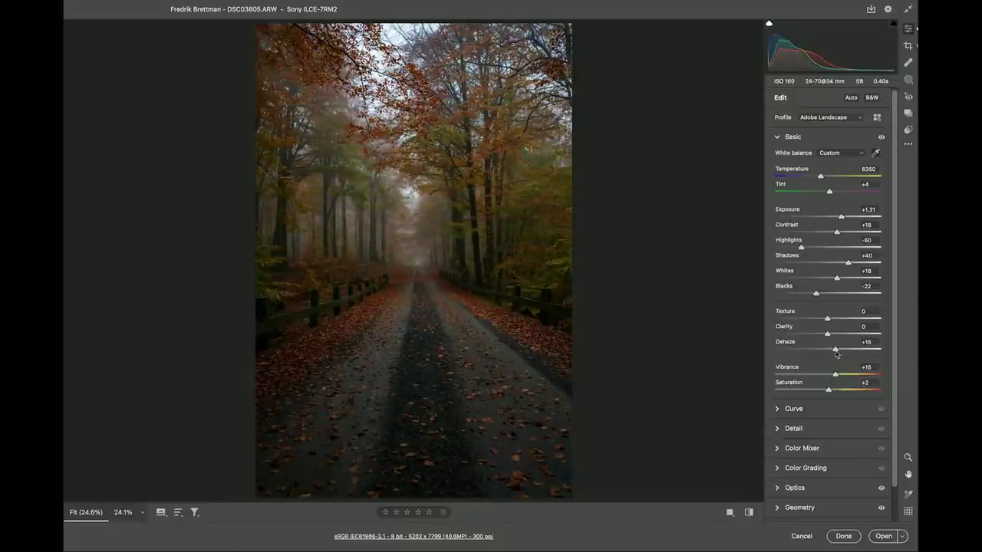
pyautogui.moveTo(836, 355)
pyautogui.mouseDown()
pyautogui.moveTo(813, 355)
pyautogui.moveTo(840, 355)
pyautogui.mouseUp()
# Warm the photo to a Temperature of 7150 and open the developed image in Photoshop.
pyautogui.moveTo(821, 177); pyautogui.dragTo(827, 178)
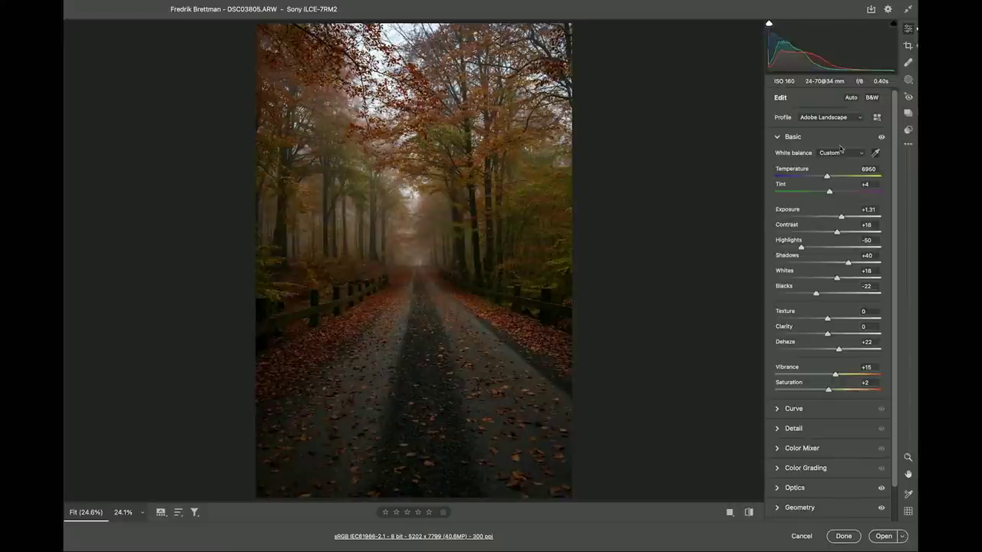
pyautogui.moveTo(825, 179); pyautogui.dragTo(828, 179)
pyautogui.click(884, 536)
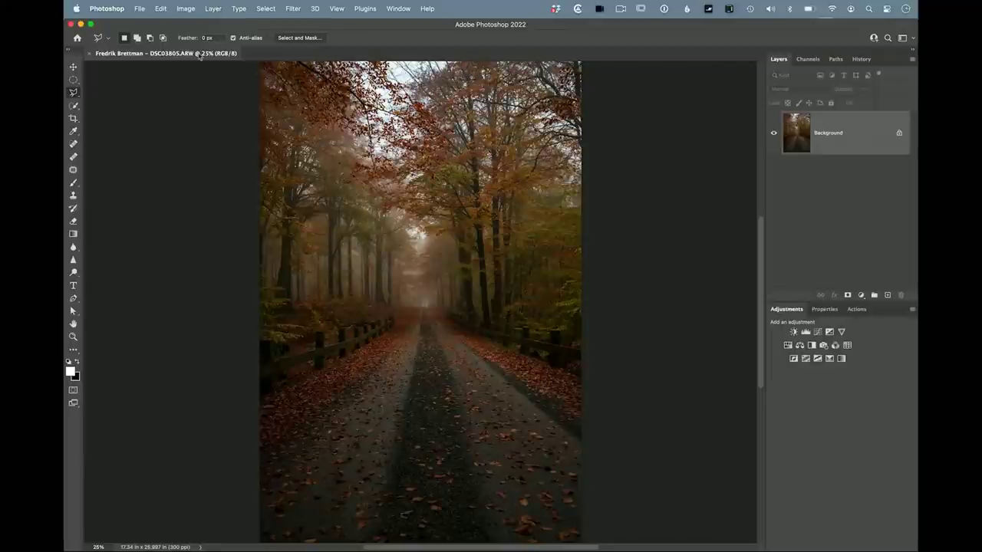
# Reopen the raw file DSC03805.ARW from the recent files and reset its Camera Raw settings to default.
pyautogui.click(139, 8)
pyautogui.moveTo(149, 62)
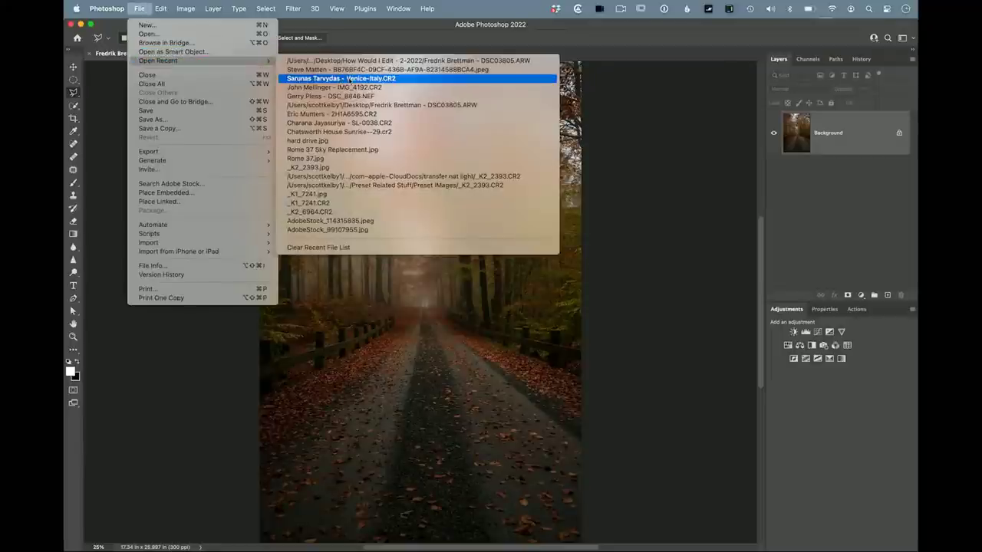
pyautogui.click(345, 61)
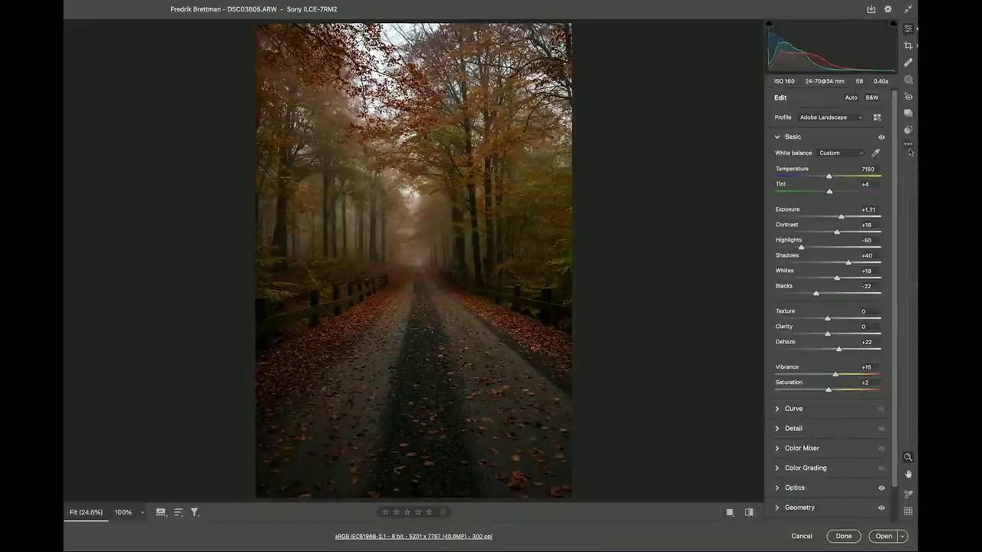
pyautogui.click(909, 147)
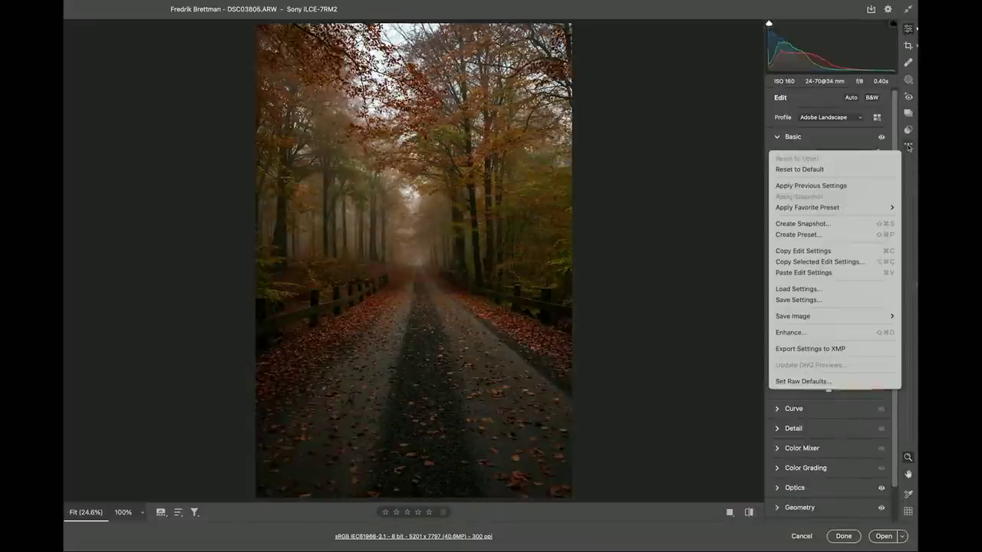
pyautogui.click(798, 166)
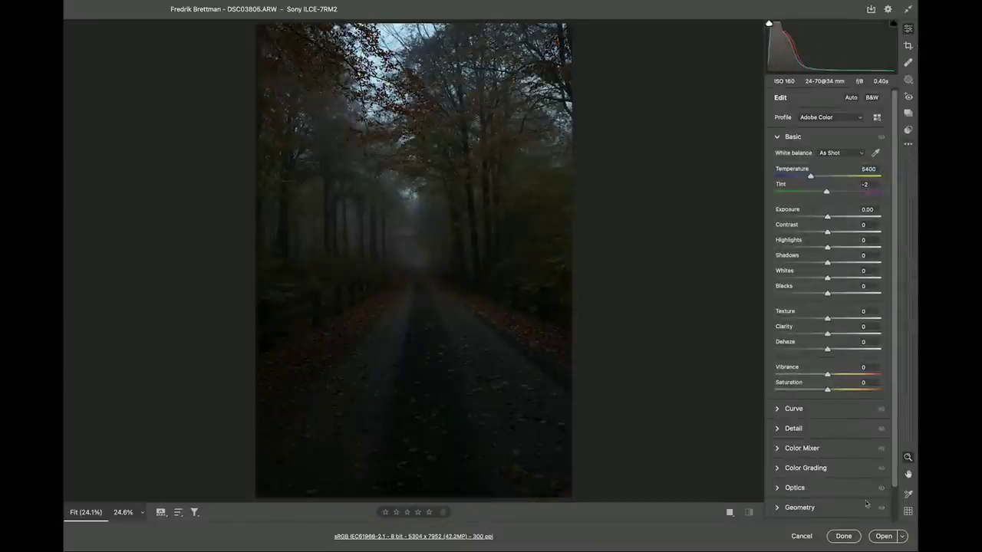
# Open the reset, unedited raw photo in Photoshop and switch back to the developed version DSC03805.ARW.
pyautogui.click(884, 536)
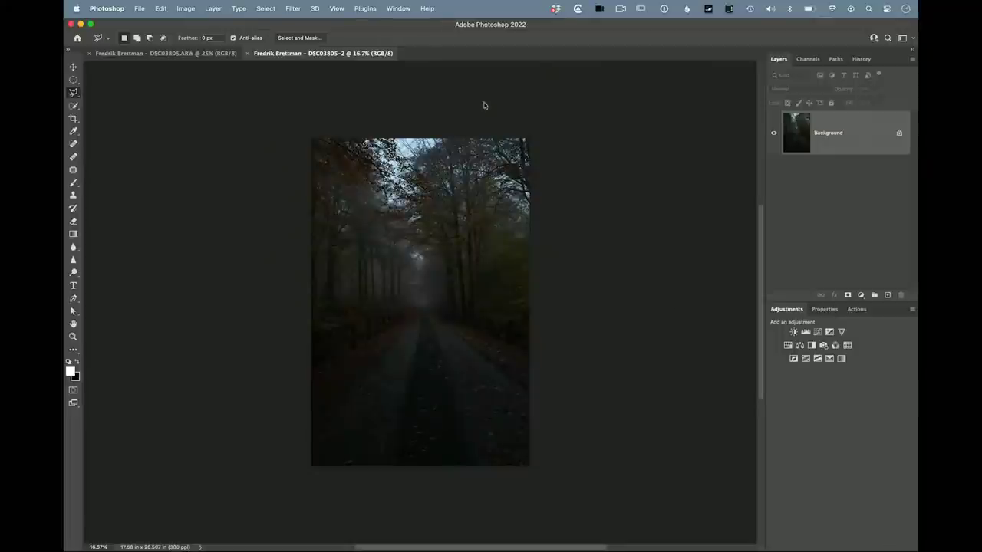
pyautogui.click(214, 54)
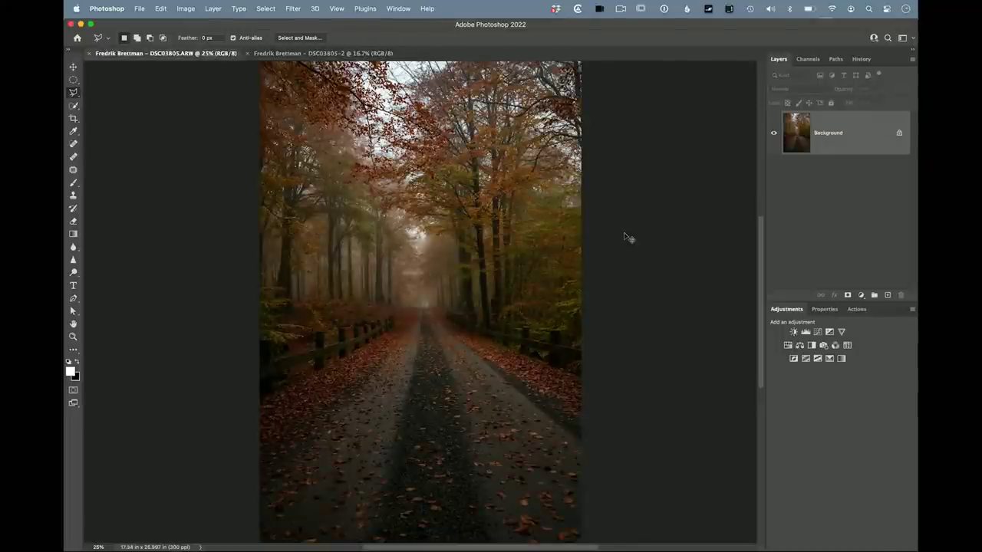
# Duplicate the Background layer and distort the copy's corners slightly to straighten the trees, to about 103.4% width and 100.9% height.
pyautogui.press('super+minus')
pyautogui.press('super+j')
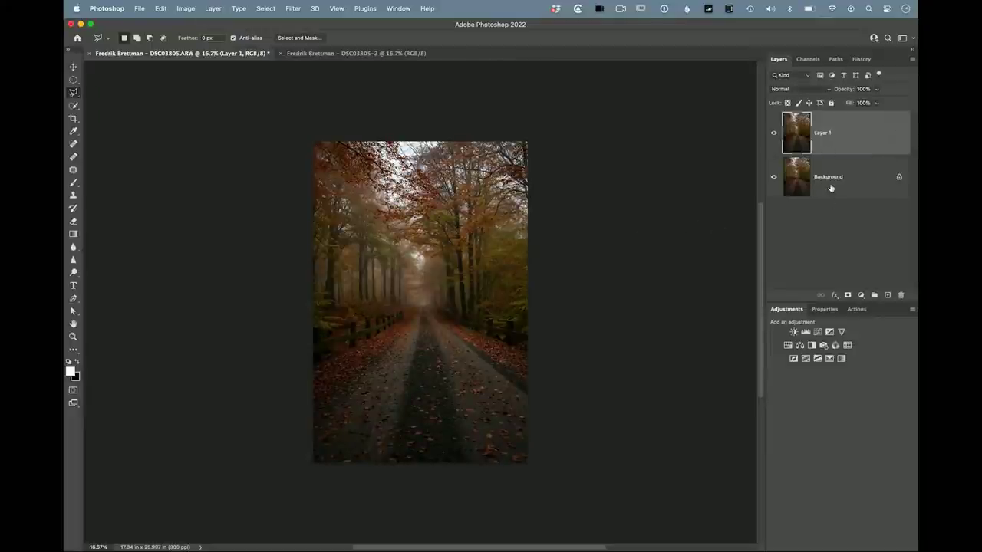
pyautogui.press('super+t')
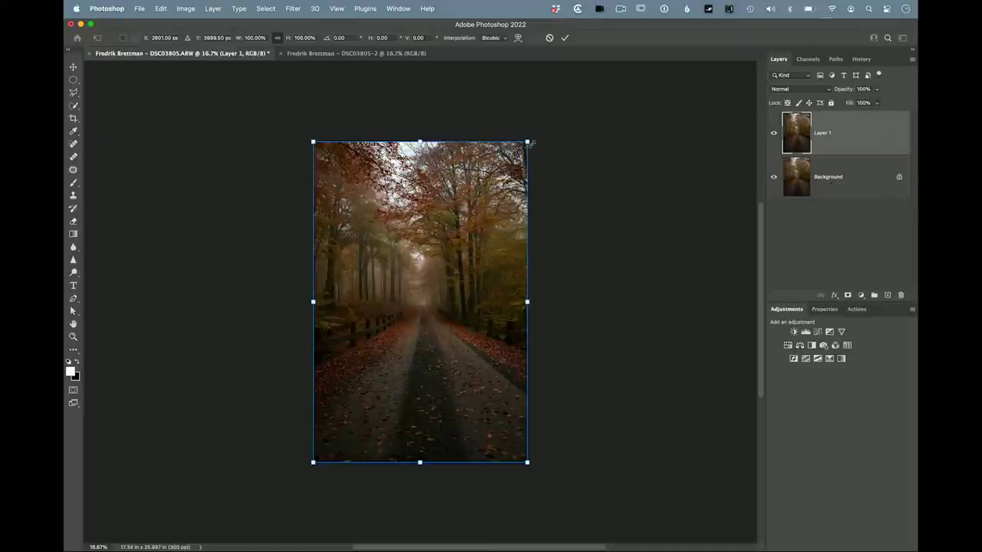
pyautogui.moveTo(420, 142); pyautogui.dragTo(423, 143)
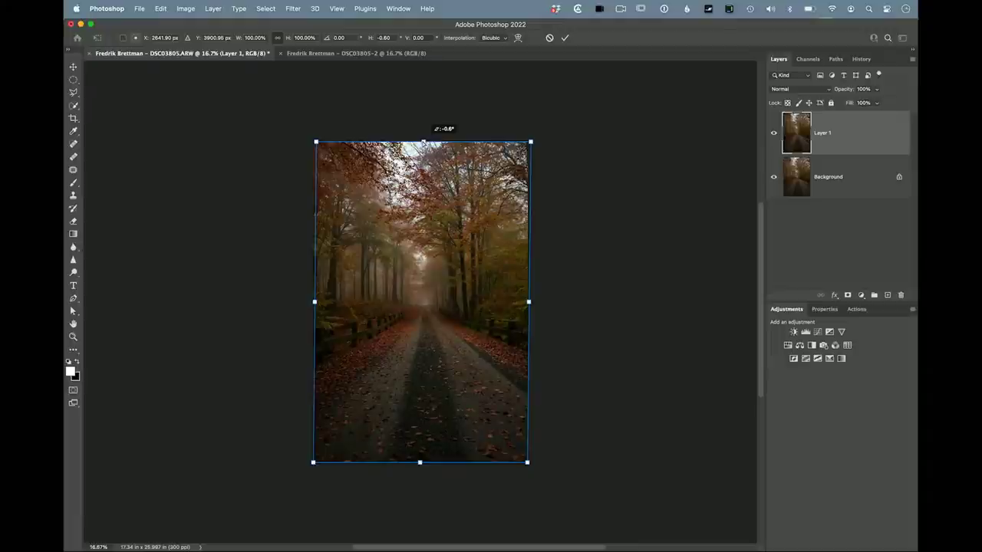
pyautogui.moveTo(530, 465); pyautogui.dragTo(532, 464)
pyautogui.moveTo(313, 463); pyautogui.dragTo(310, 464)
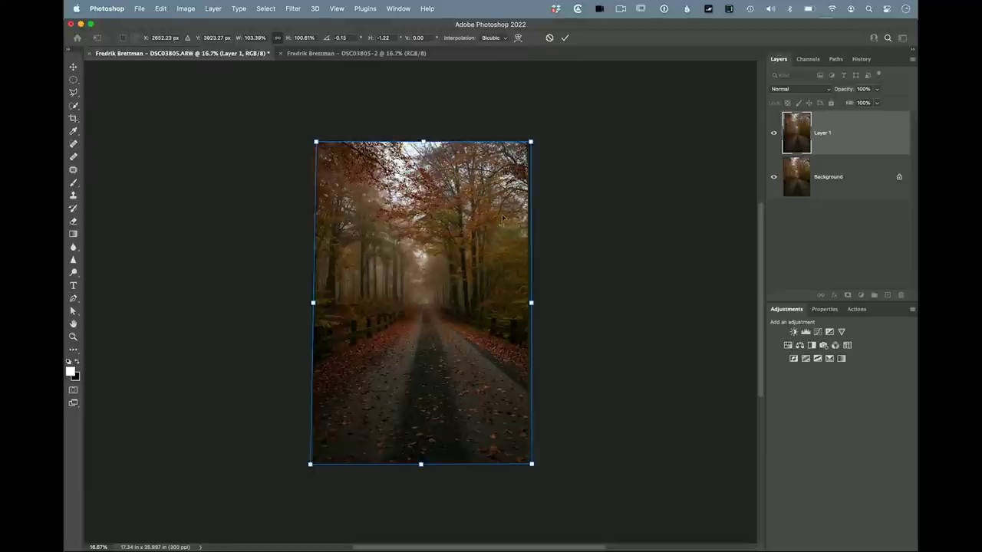
pyautogui.moveTo(531, 142); pyautogui.dragTo(528, 142)
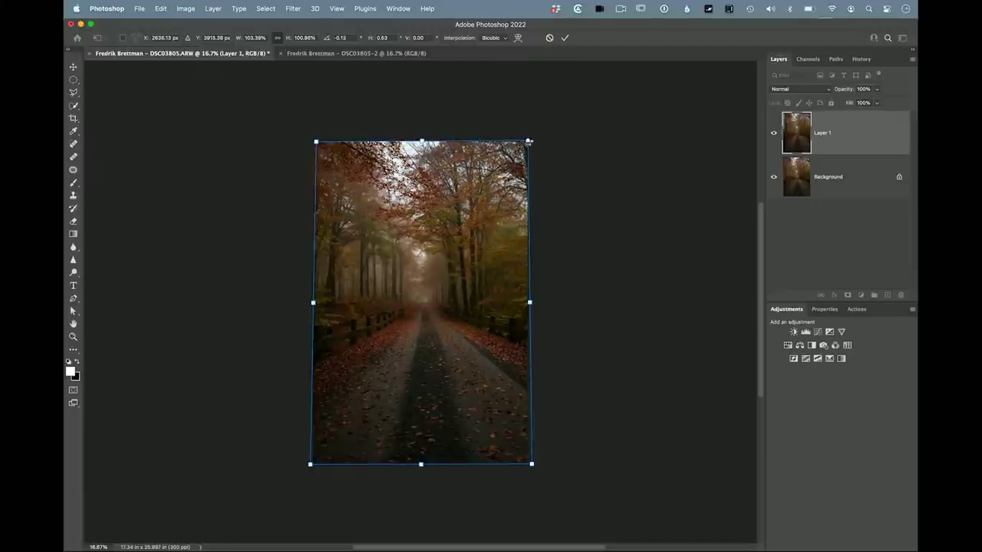
pyautogui.press('Return')
# Compare the straightened layer with the Background by switching its visibility off and on.
pyautogui.click(773, 135)
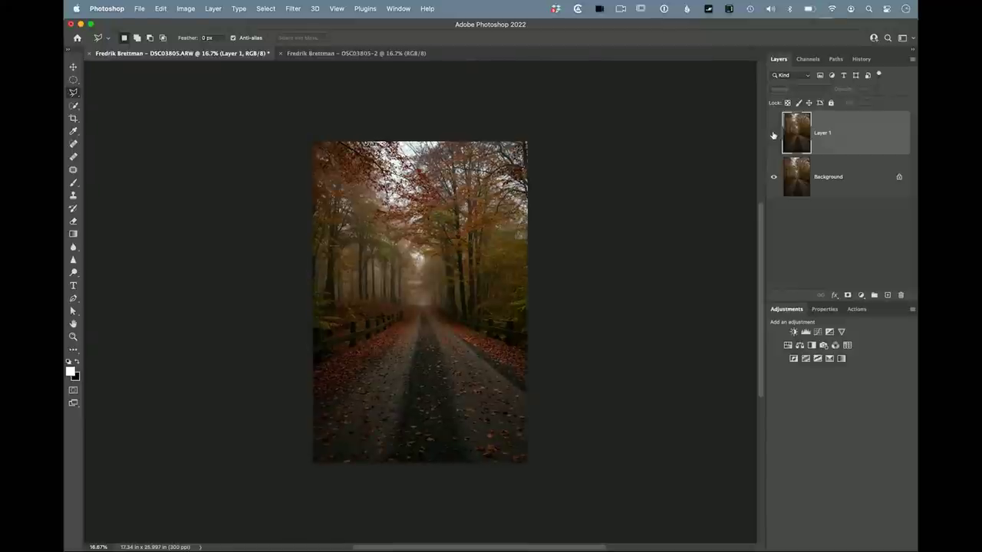
pyautogui.click(773, 135)
pyautogui.click(774, 135)
pyautogui.click(774, 135)
pyautogui.press('super+equal')
pyautogui.click(773, 135)
pyautogui.click(774, 135)
pyautogui.click(773, 135)
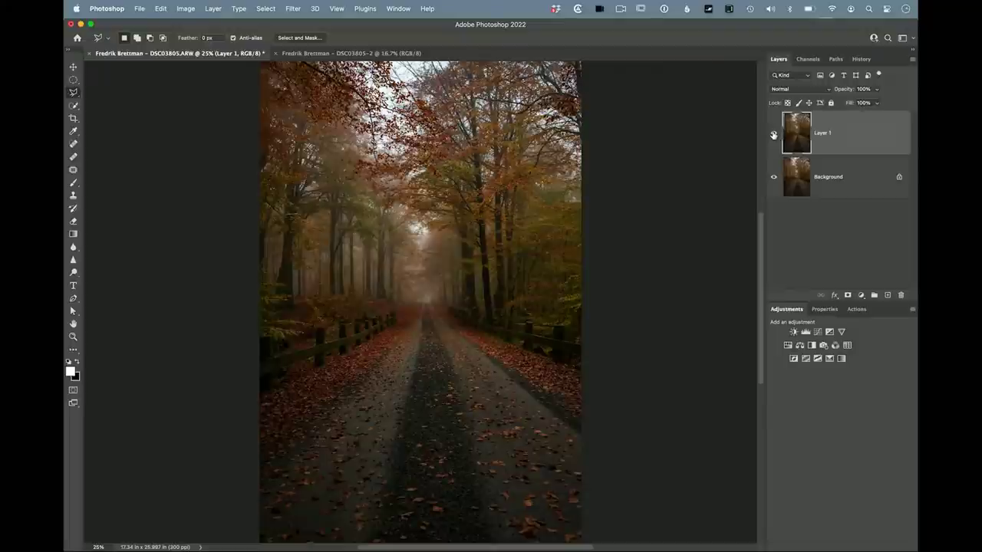
pyautogui.click(774, 135)
pyautogui.click(774, 135)
pyautogui.click(773, 135)
pyautogui.click(773, 135)
pyautogui.click(773, 135)
pyautogui.click(774, 135)
pyautogui.click(773, 135)
pyautogui.click(773, 135)
# Flatten the image and duplicate the resulting Background as a new layer.
pyautogui.click(912, 59)
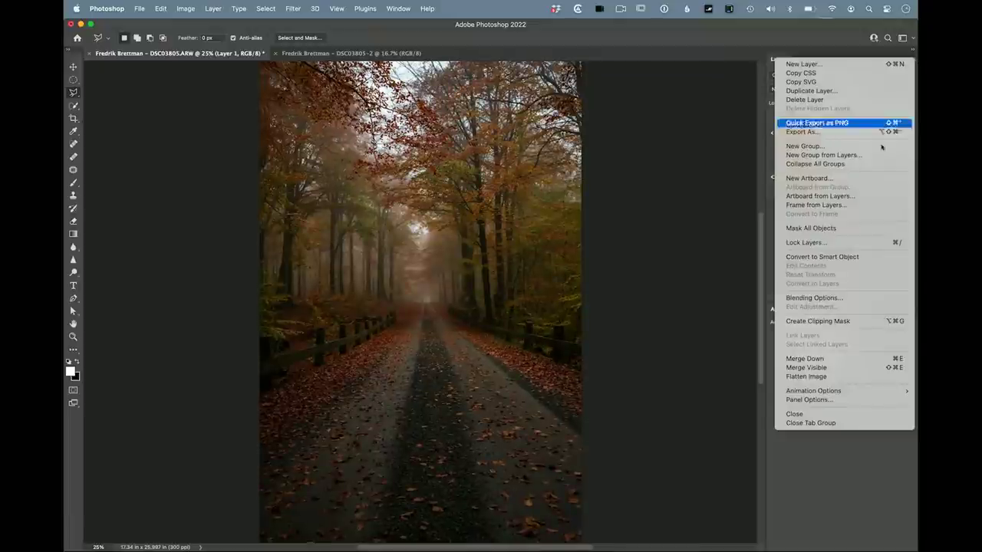
pyautogui.click(839, 376)
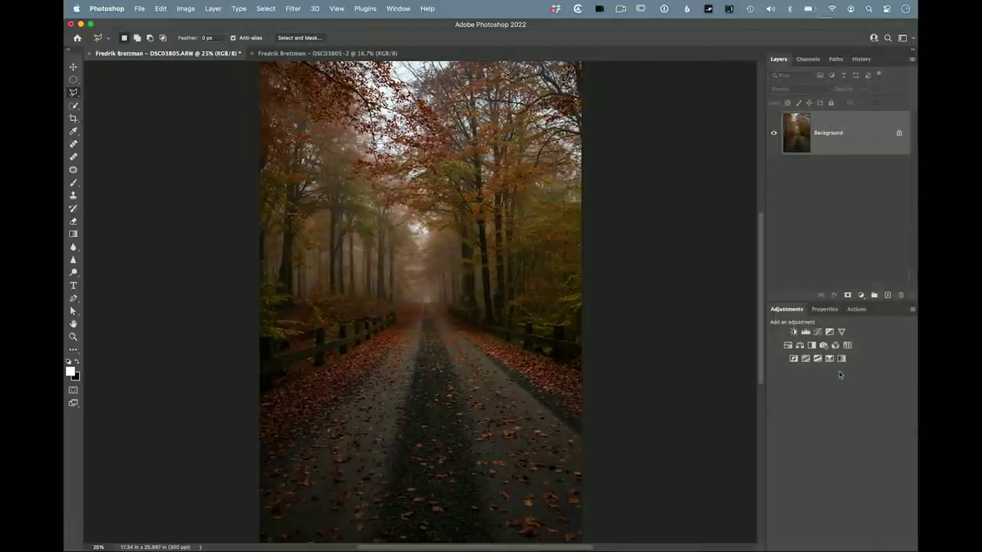
pyautogui.press('super+j')
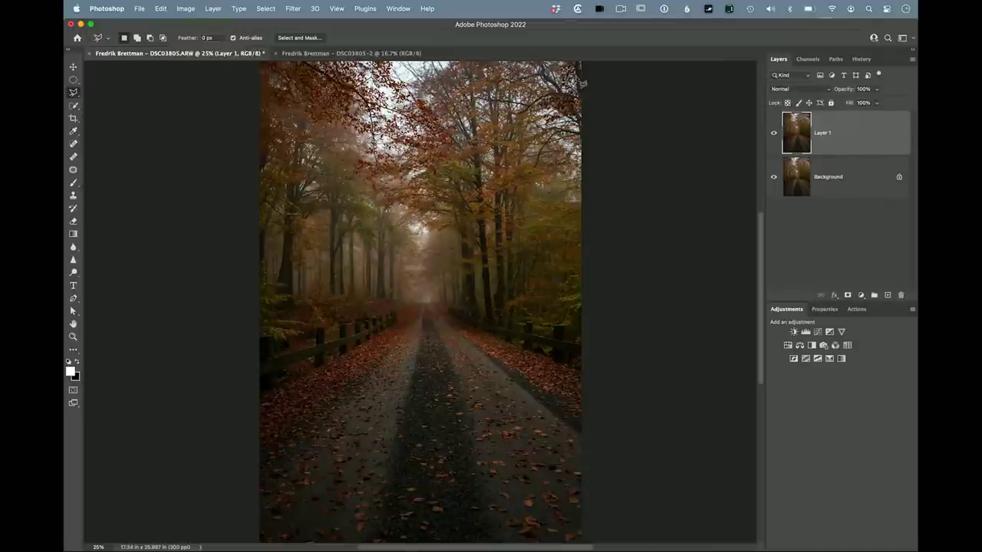
# Convert the document to Lab Color mode without flattening its layers.
pyautogui.click(186, 9)
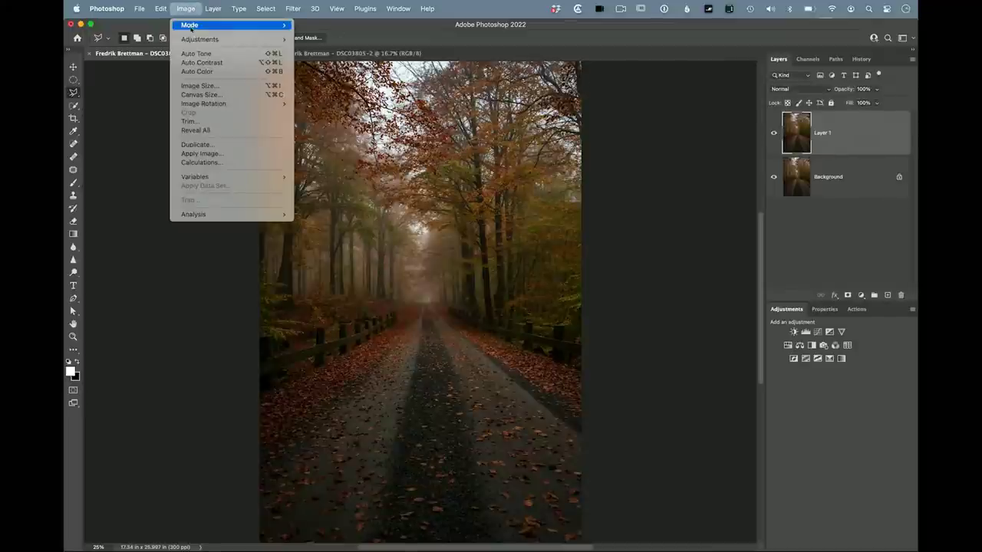
pyautogui.moveTo(192, 26)
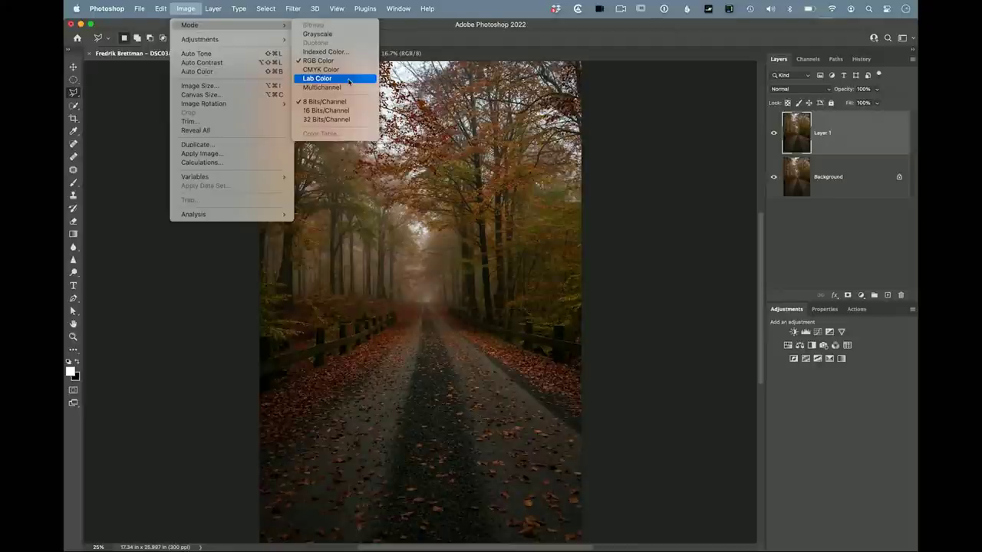
pyautogui.click(349, 79)
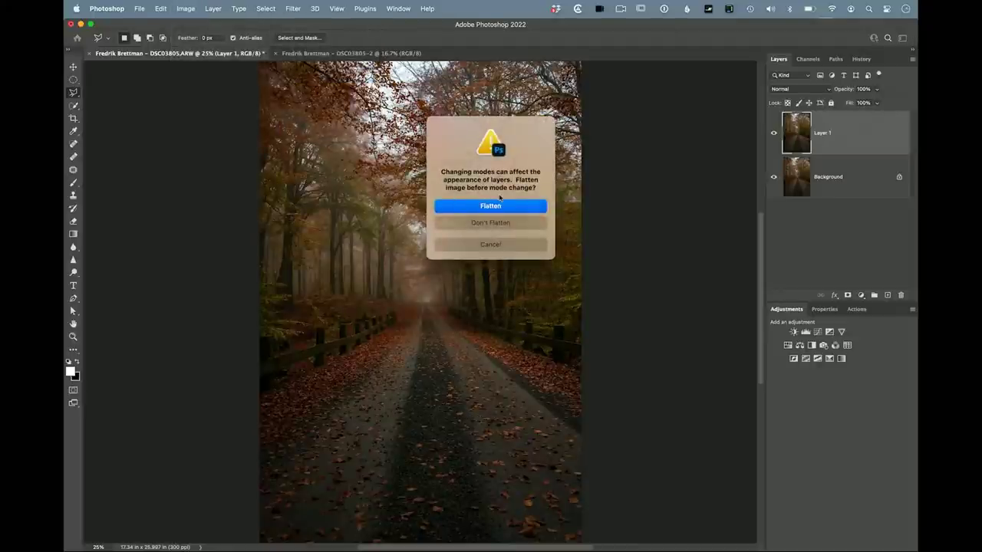
pyautogui.click(495, 223)
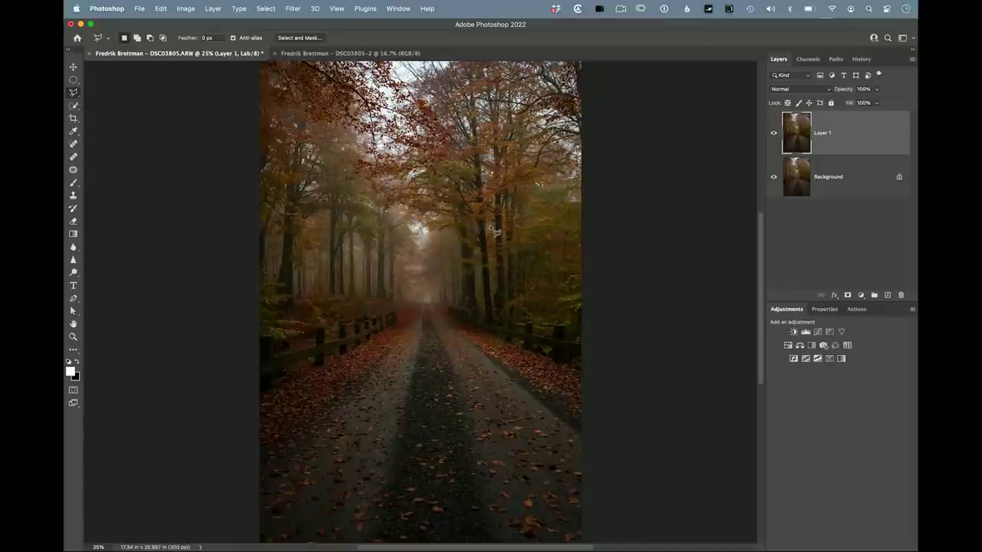
# Apply the merged image's b channel to the duplicate layer with Apply Image, using Overlay blending at 100% opacity.
pyautogui.click(187, 8)
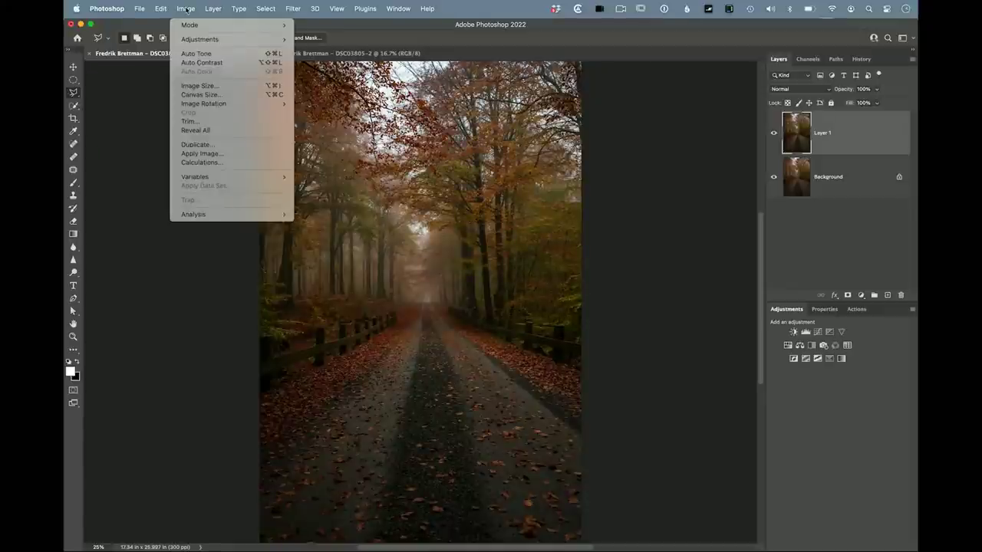
pyautogui.click(202, 153)
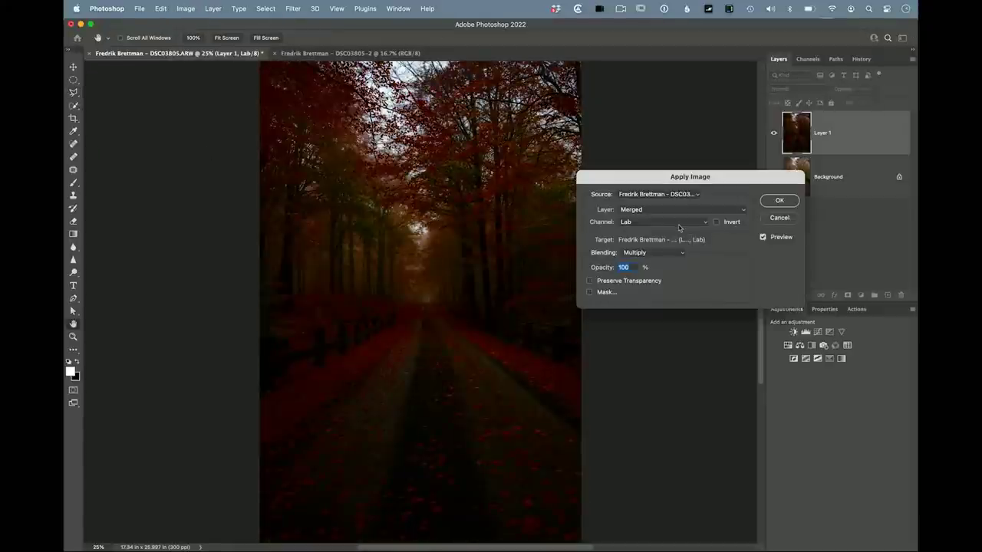
pyautogui.click(664, 255)
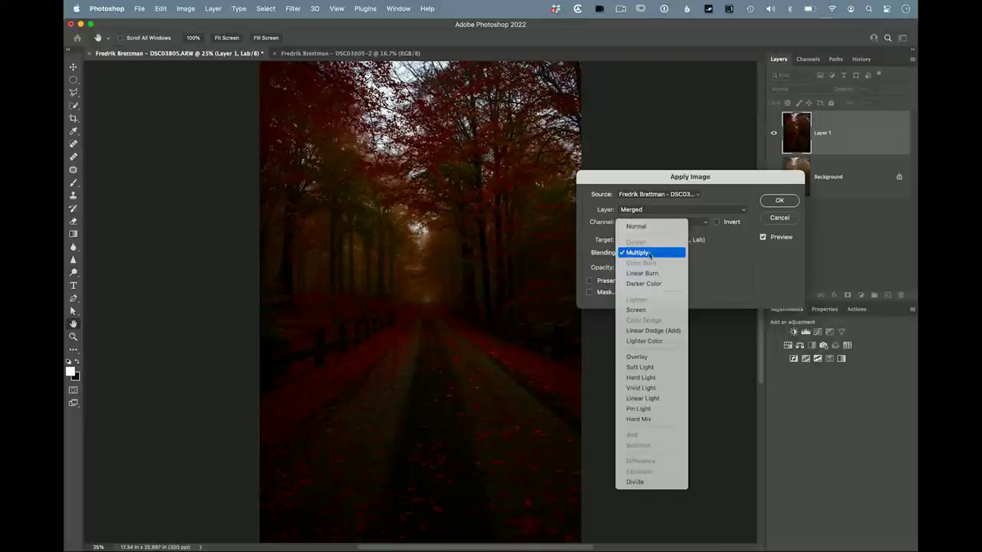
pyautogui.click(661, 358)
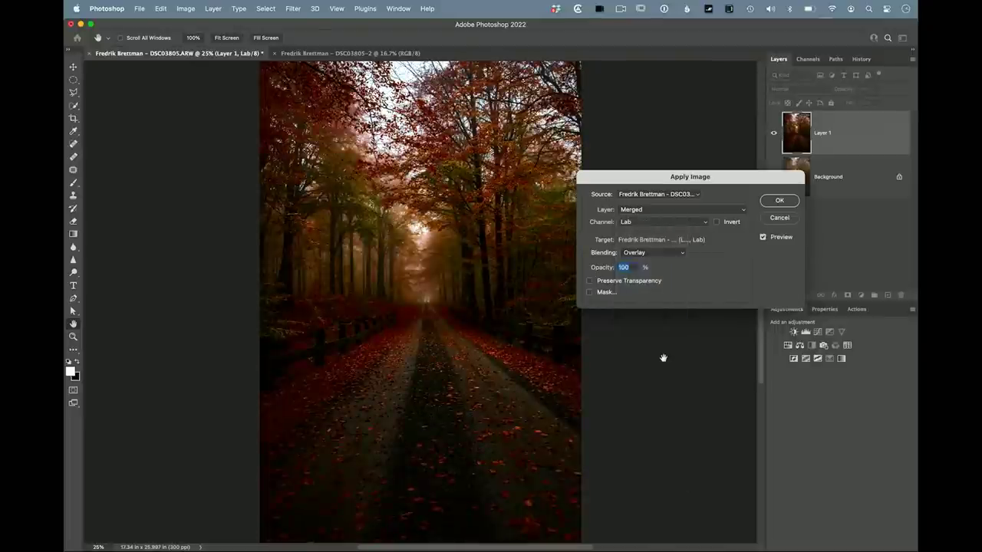
pyautogui.click(658, 225)
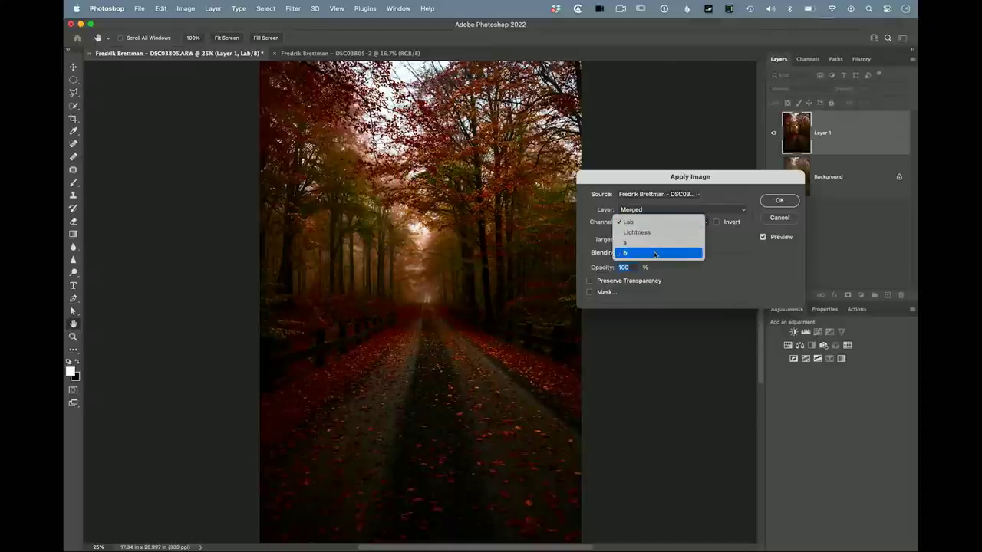
pyautogui.click(654, 254)
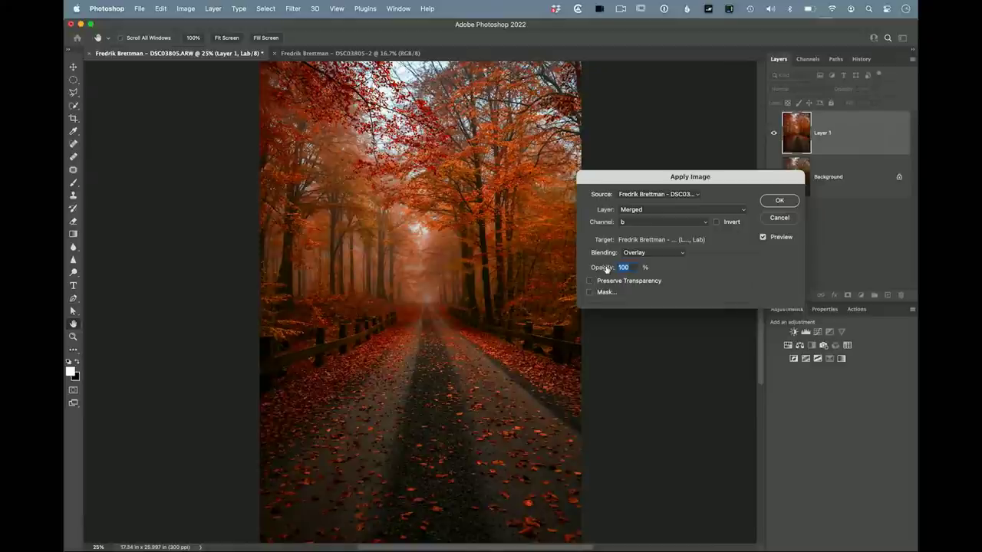
pyautogui.moveTo(606, 268); pyautogui.dragTo(498, 281)
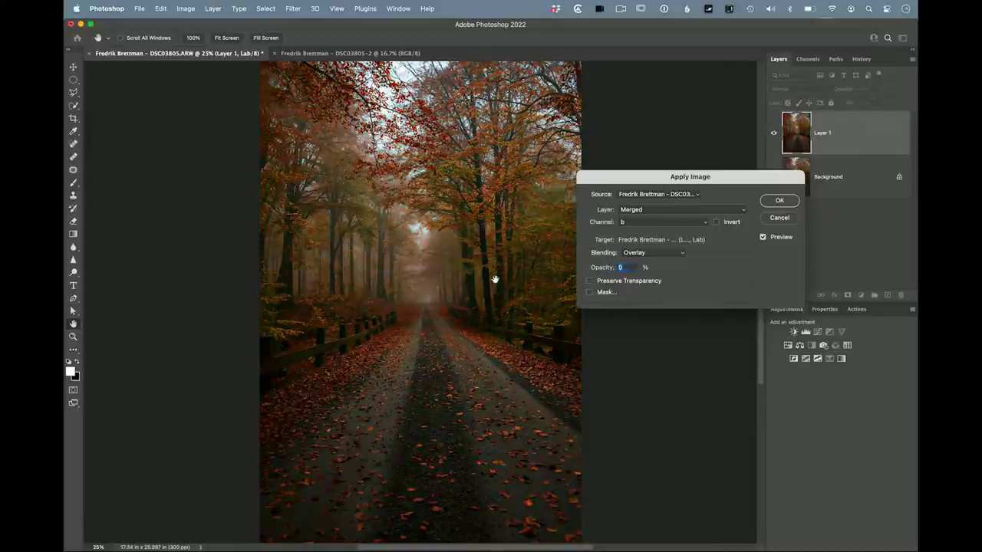
pyautogui.moveTo(602, 268); pyautogui.dragTo(753, 257)
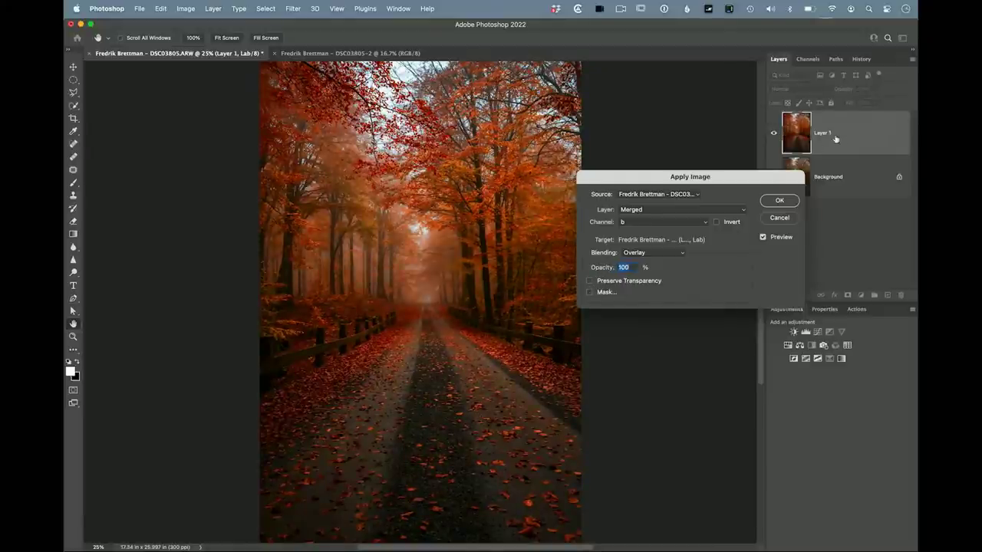
pyautogui.click(779, 202)
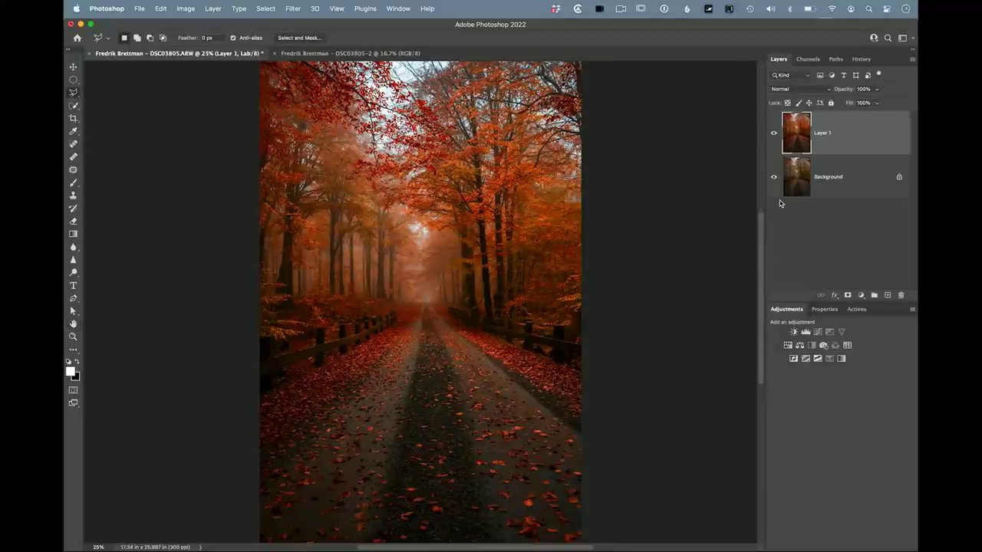
# Check the red-orange layer's opacity range and compare it with the Background by toggling its visibility.
pyautogui.click(878, 88)
pyautogui.moveTo(878, 105)
pyautogui.mouseDown()
pyautogui.moveTo(864, 105)
pyautogui.moveTo(894, 105)
pyautogui.mouseUp()
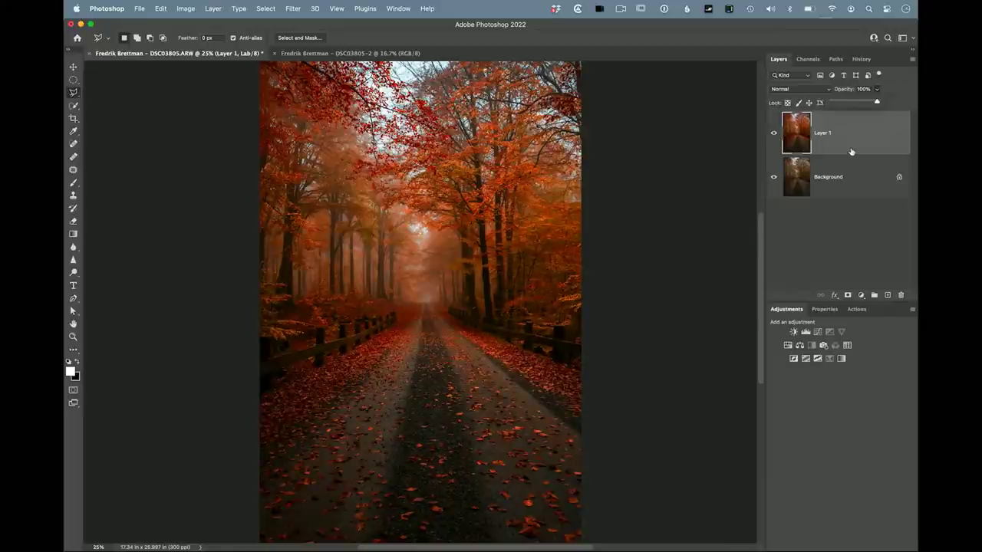
pyautogui.click(774, 133)
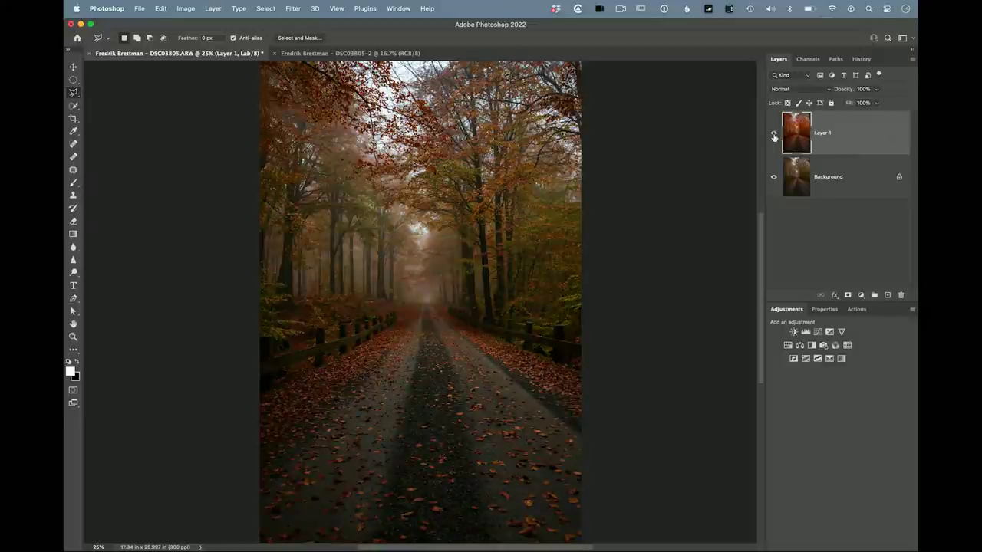
pyautogui.click(774, 133)
pyautogui.click(774, 133)
pyautogui.click(774, 134)
pyautogui.click(774, 135)
pyautogui.click(775, 135)
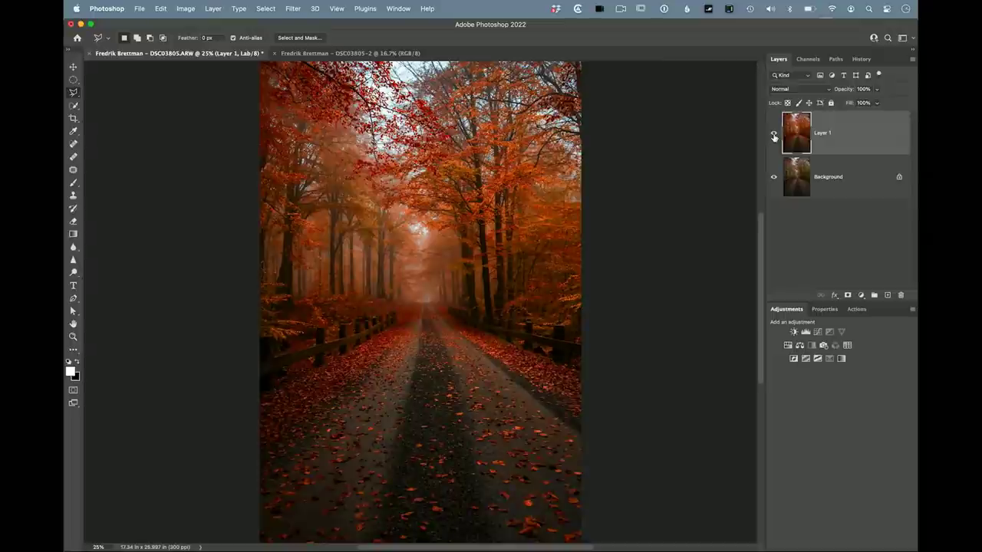
pyautogui.click(774, 135)
pyautogui.click(774, 135)
# Stretch the upper right corner of the red-orange layer slightly outward with Free Transform.
pyautogui.press('super+t')
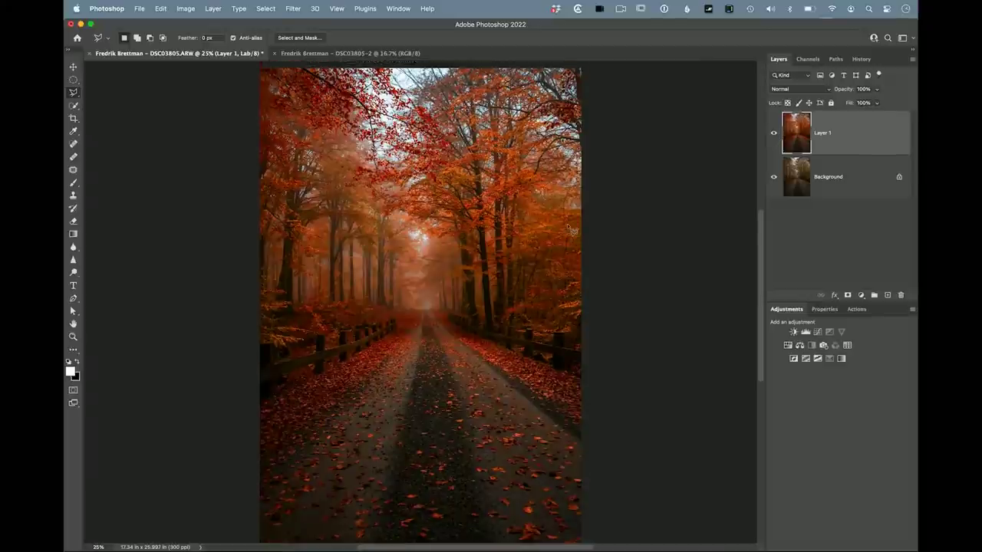
pyautogui.moveTo(581, 69); pyautogui.dragTo(587, 67)
pyautogui.press('Return')
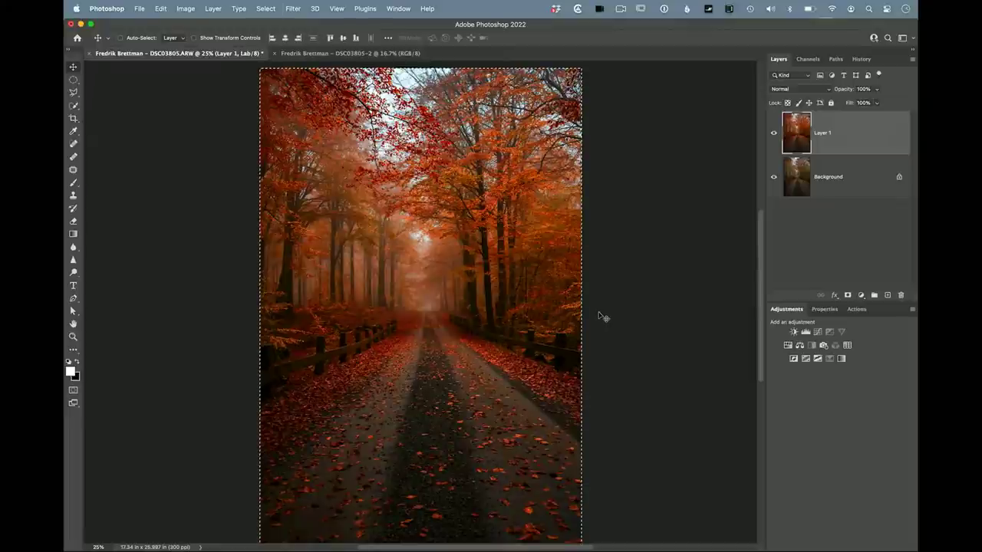
# Show the rulers and place a vertical and a horizontal guide through the photo's centre, aligned to the transform box.
pyautogui.press('super+t')
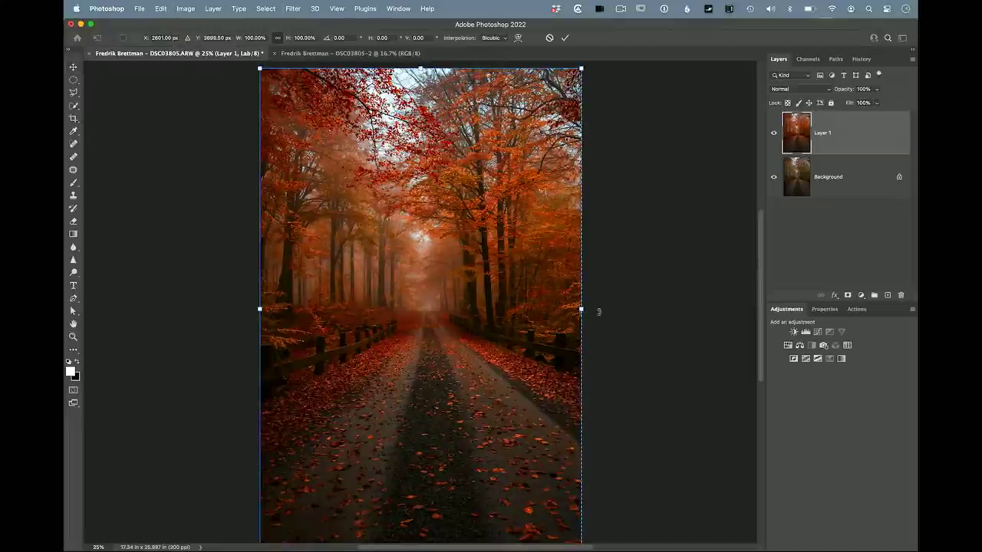
pyautogui.press('super+r')
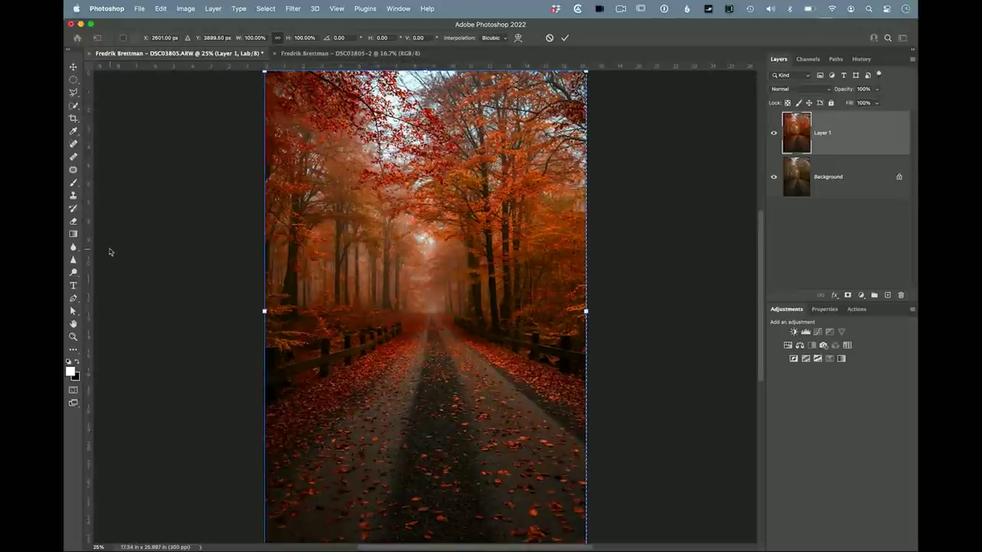
pyautogui.moveTo(89, 251); pyautogui.dragTo(425, 199)
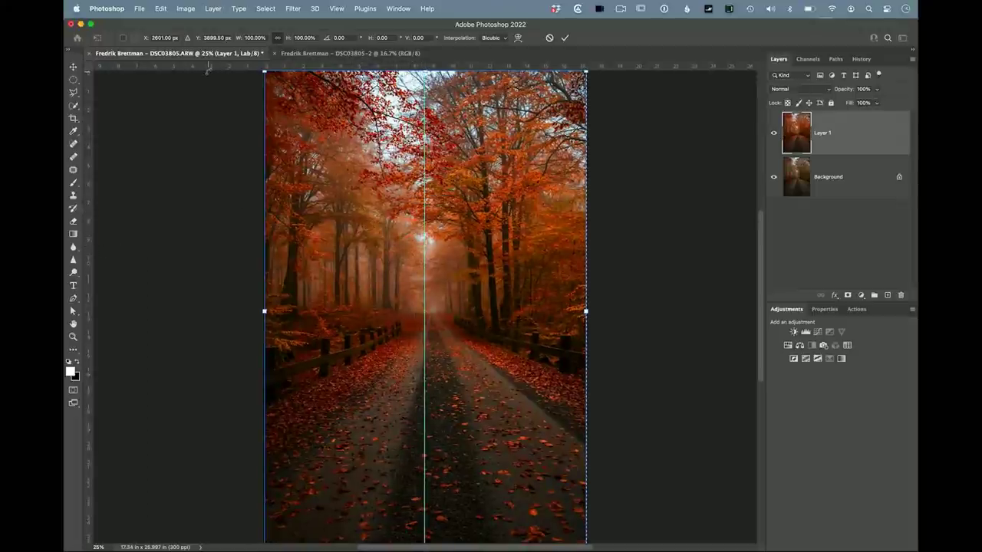
pyautogui.moveTo(209, 67); pyautogui.dragTo(218, 311)
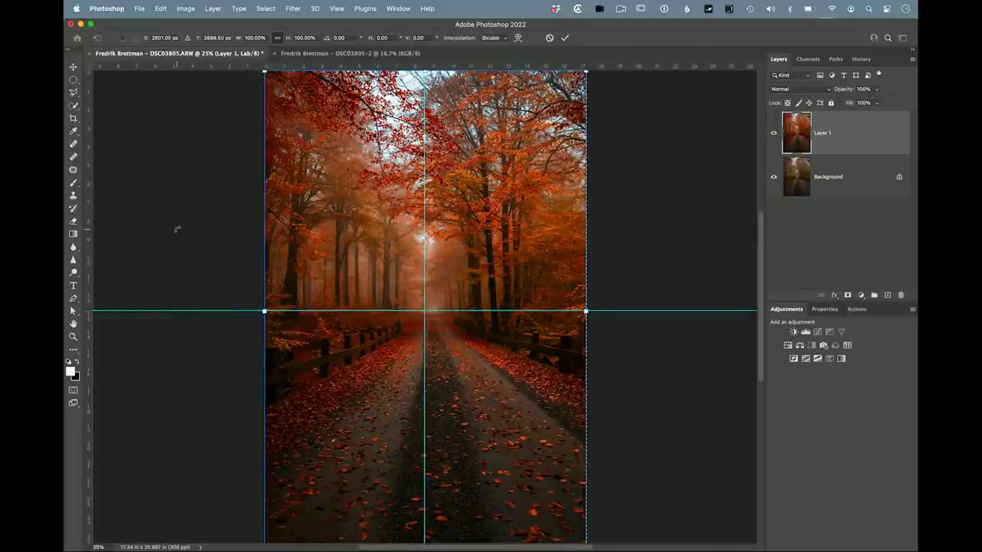
pyautogui.press('Return')
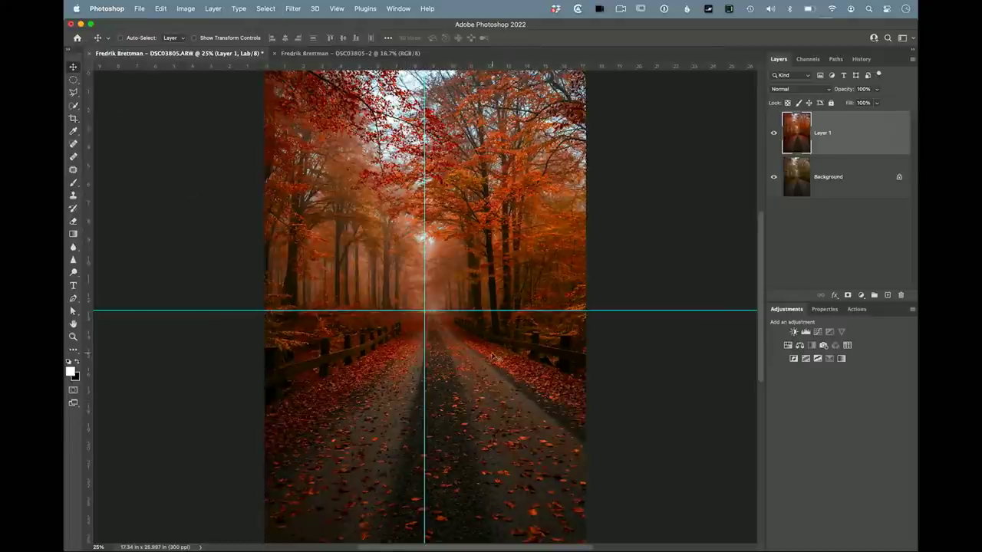
# Shift the red-orange layer slightly left to centre the road on the vertical guide, and hide the Background layer.
pyautogui.moveTo(537, 326); pyautogui.dragTo(526, 326)
pyautogui.click(774, 177)
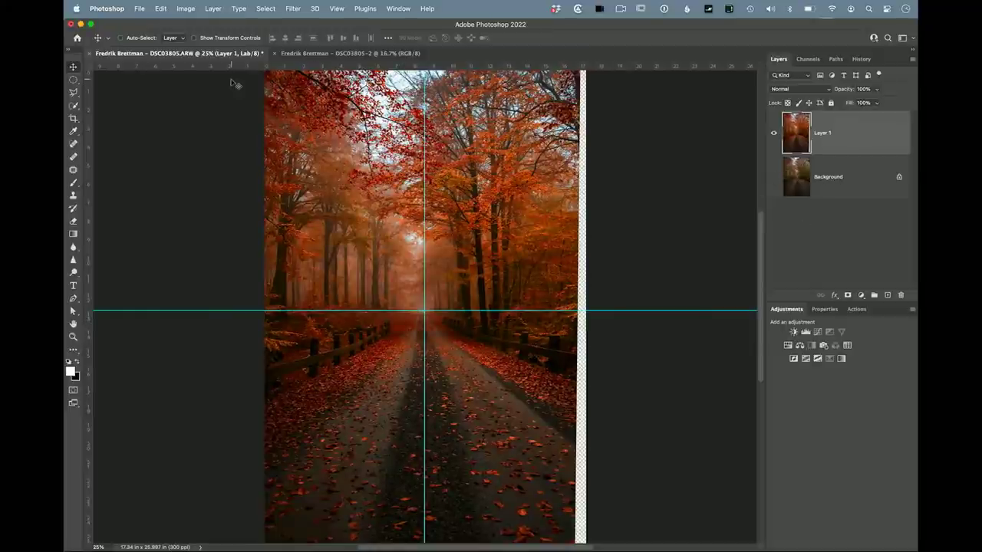
# Widen the red-orange layer to the right with Content-Aware Scale, keeping the road centred on the vertical guide.
pyautogui.click(161, 8)
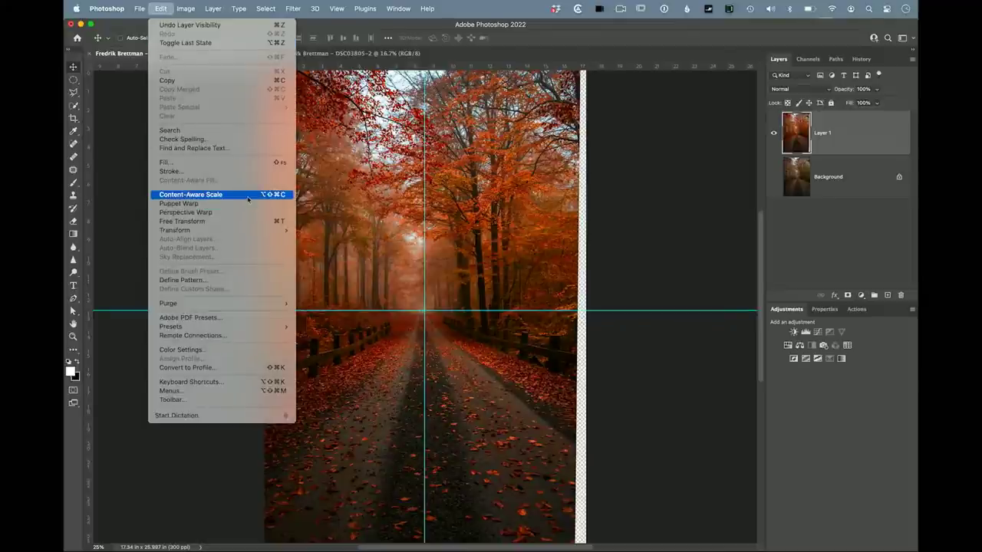
pyautogui.click(248, 196)
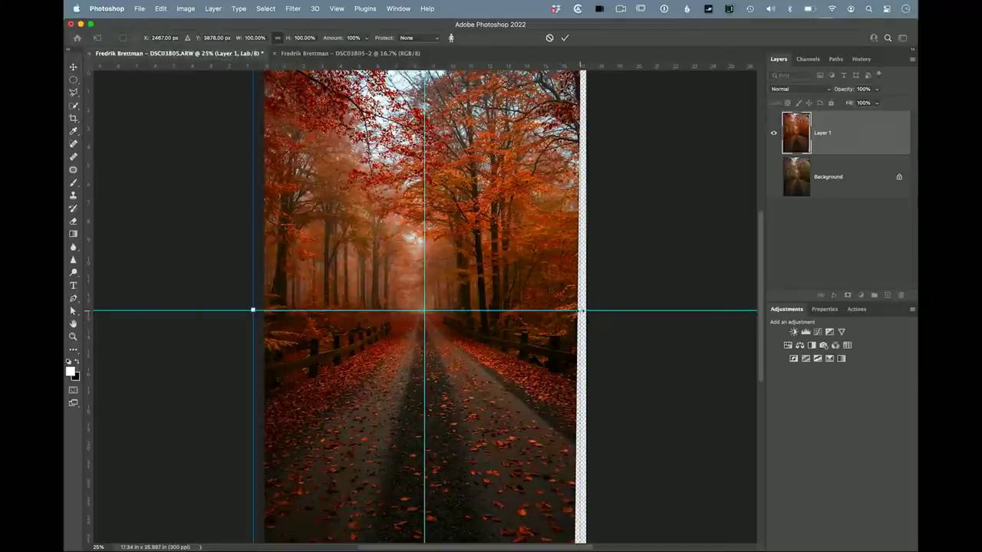
pyautogui.moveTo(582, 311); pyautogui.dragTo(593, 311)
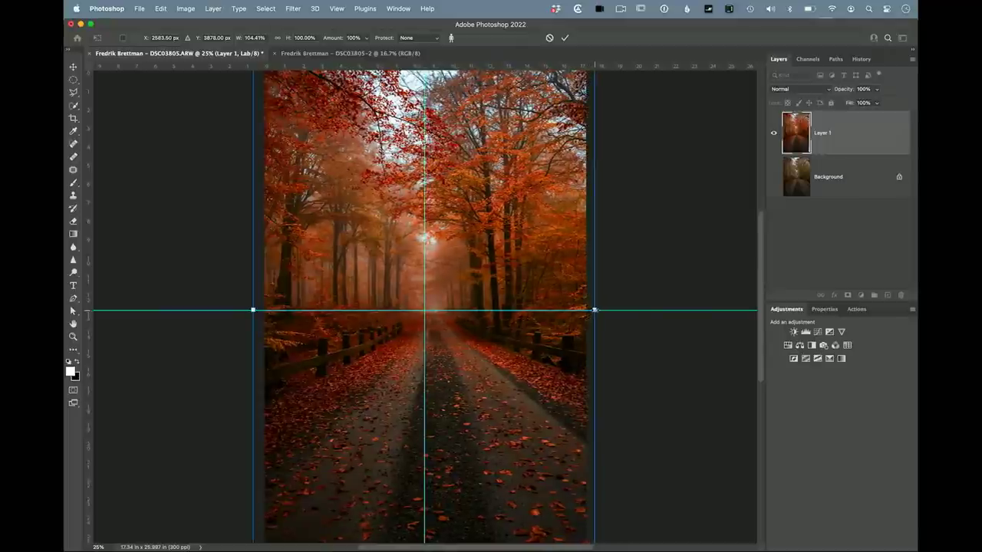
pyautogui.moveTo(502, 377); pyautogui.dragTo(492, 377)
pyautogui.moveTo(588, 310); pyautogui.dragTo(593, 310)
pyautogui.moveTo(542, 343); pyautogui.dragTo(540, 344)
pyautogui.press('Return')
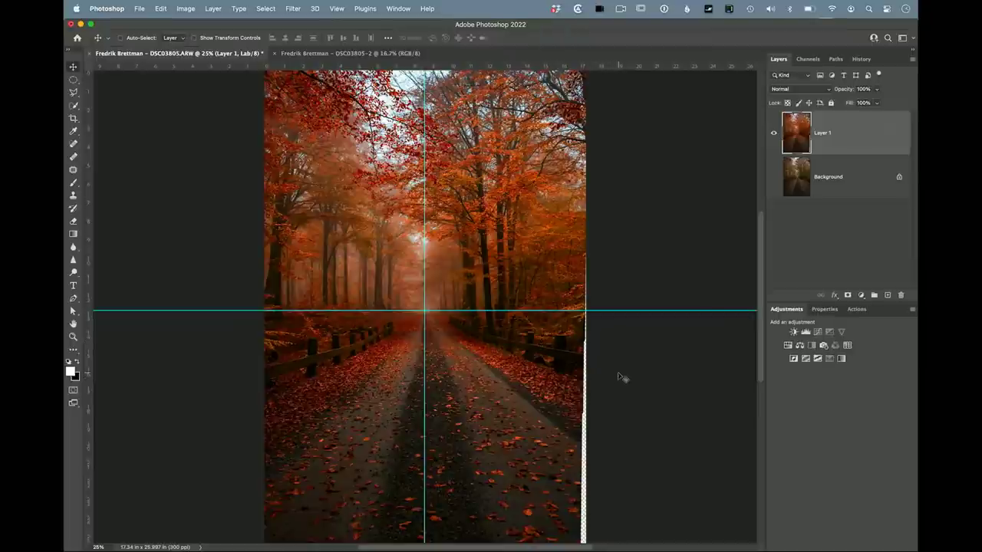
# Clear all guides from the photo.
pyautogui.scroll(-2, 634, 412)
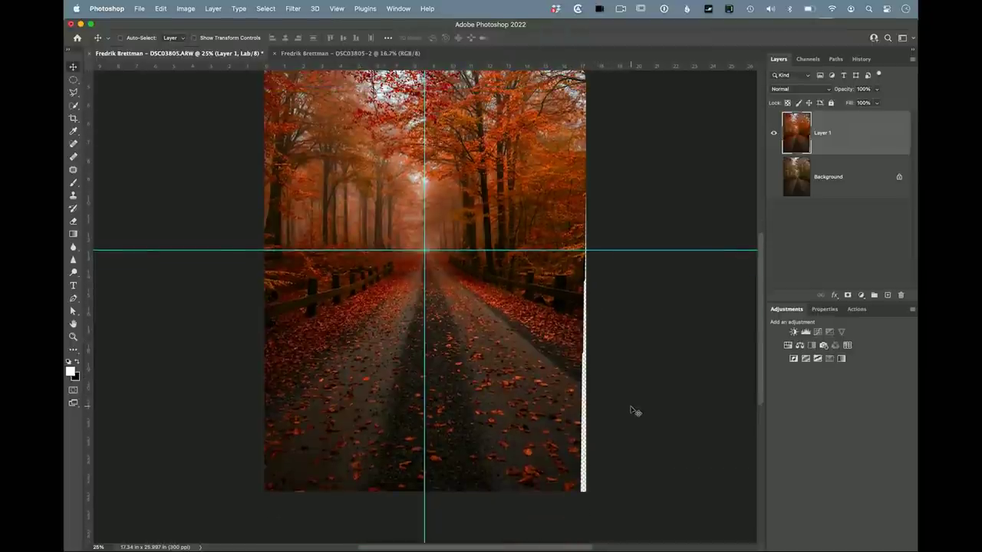
pyautogui.click(337, 9)
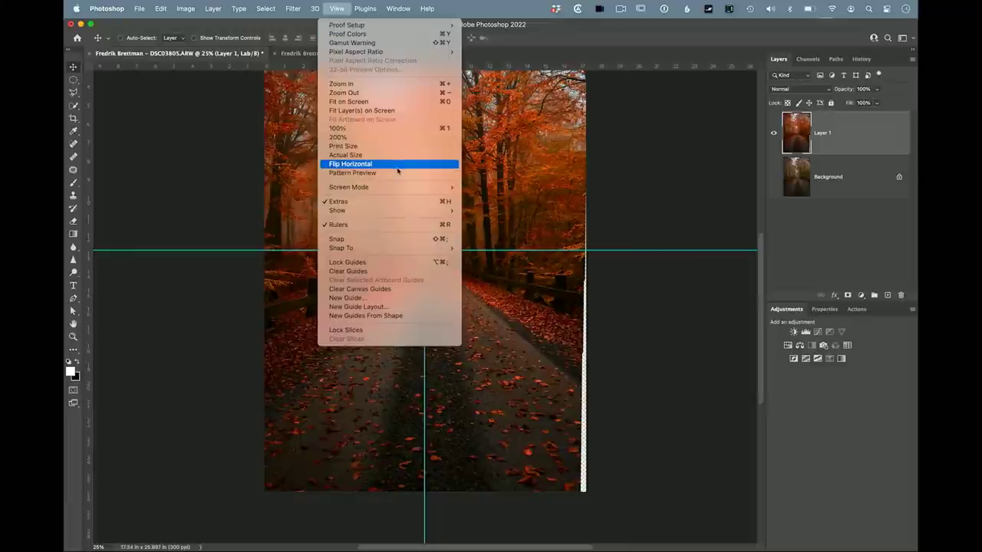
pyautogui.click(418, 274)
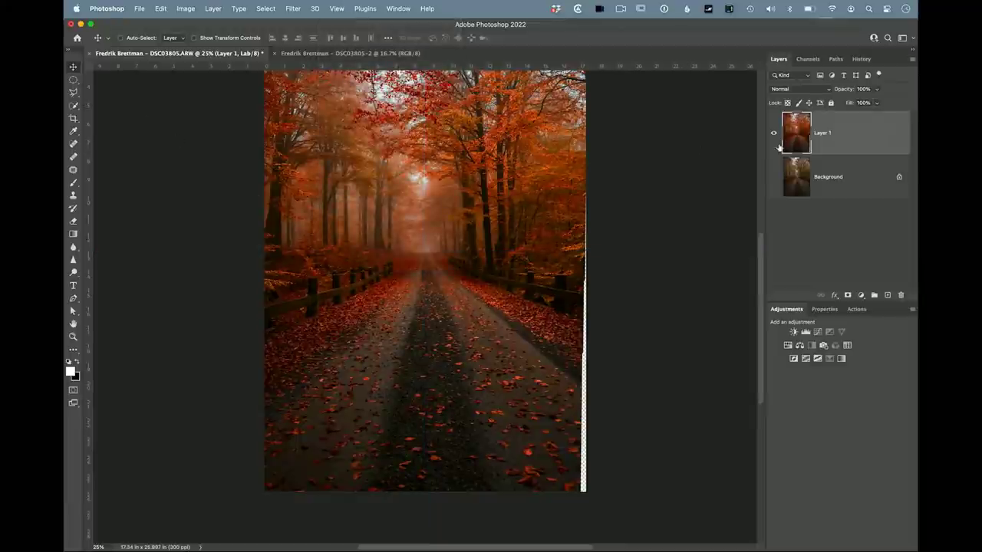
# Select the transparent gap along the photo's right edge with the Magic Wand and expand the selection by 4 pixels.
pyautogui.click(73, 105)
pyautogui.rightClick(73, 105)
pyautogui.click(121, 116)
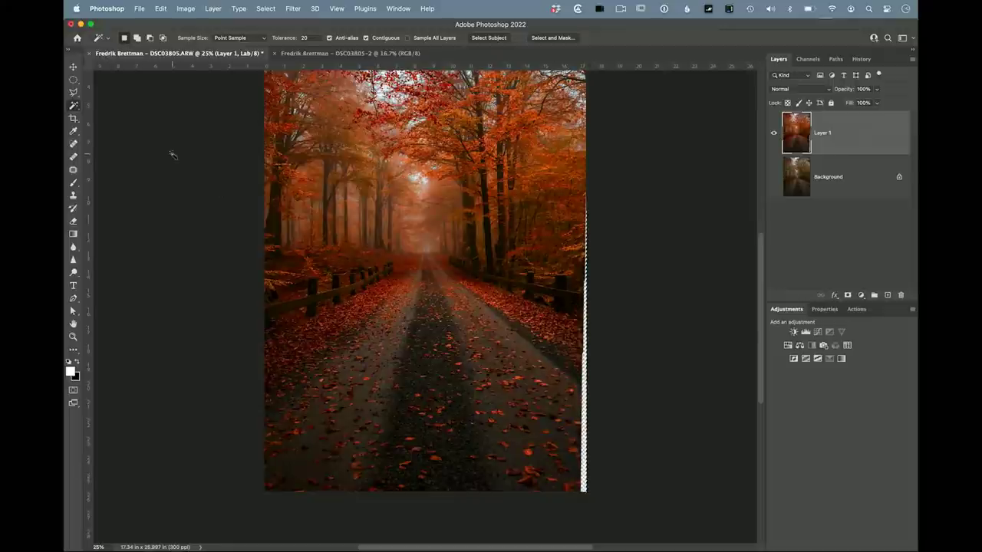
pyautogui.click(161, 9)
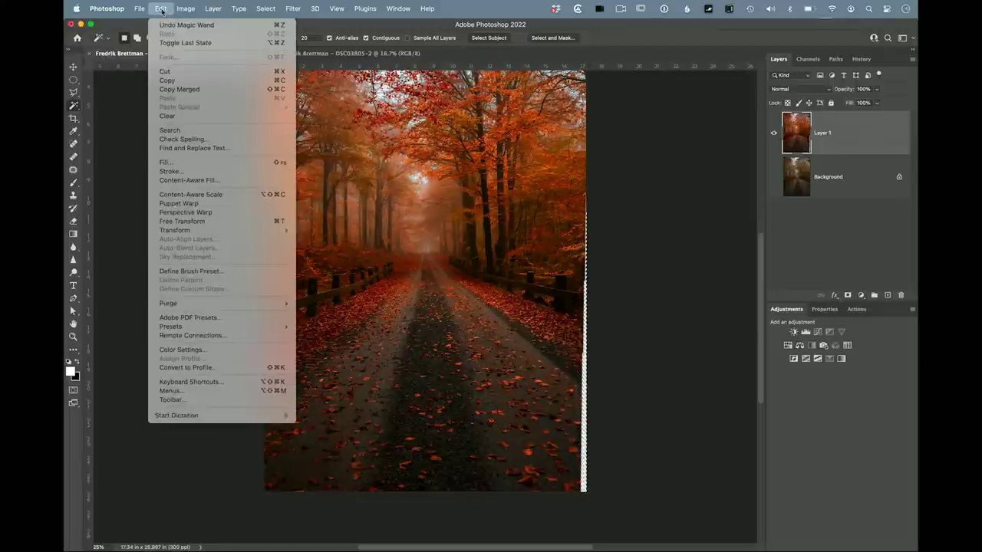
pyautogui.moveTo(269, 10)
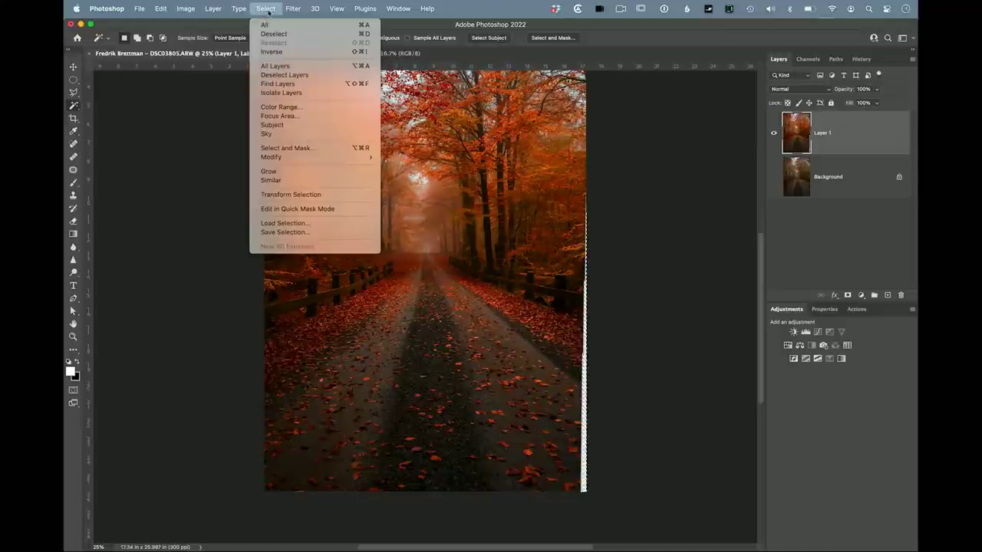
pyautogui.moveTo(285, 159)
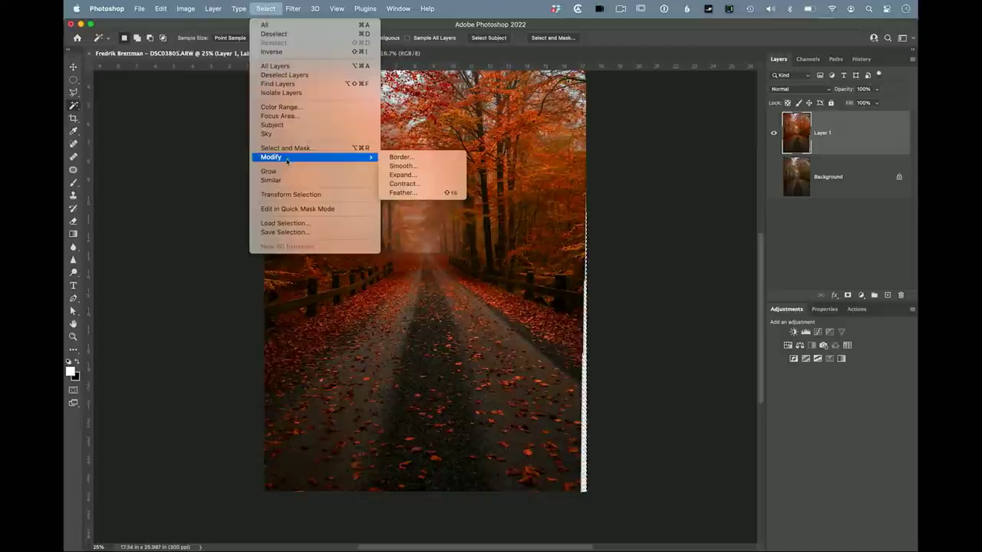
pyautogui.click(450, 179)
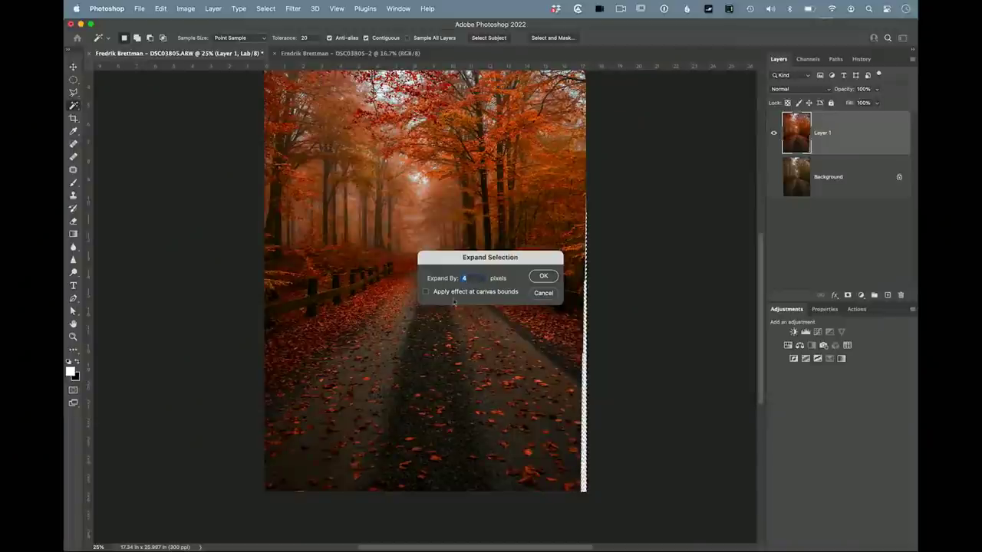
pyautogui.click(544, 276)
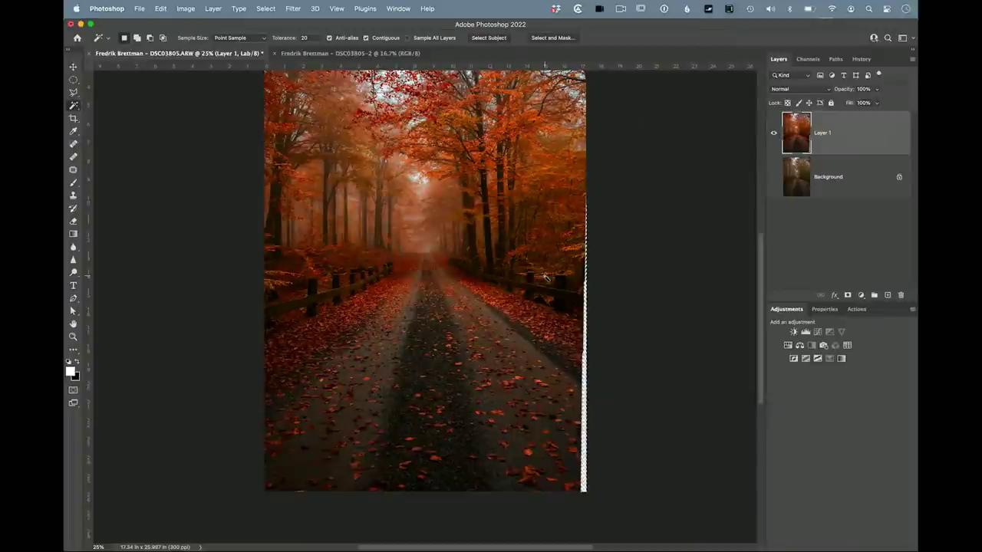
# Fill the selected gap using Content-Aware contents in Normal mode at 100% opacity, and deselect it.
pyautogui.click(161, 9)
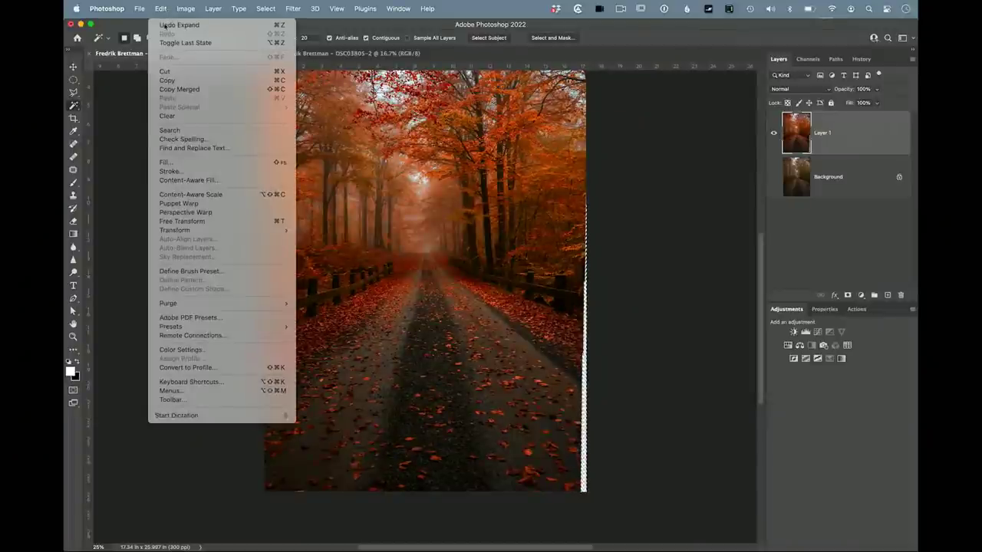
pyautogui.click(191, 161)
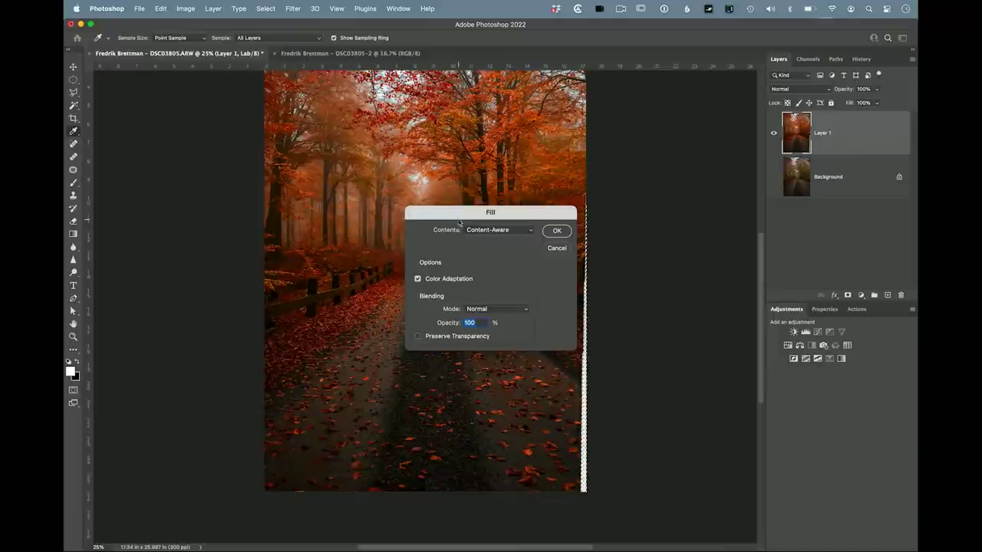
pyautogui.click(557, 231)
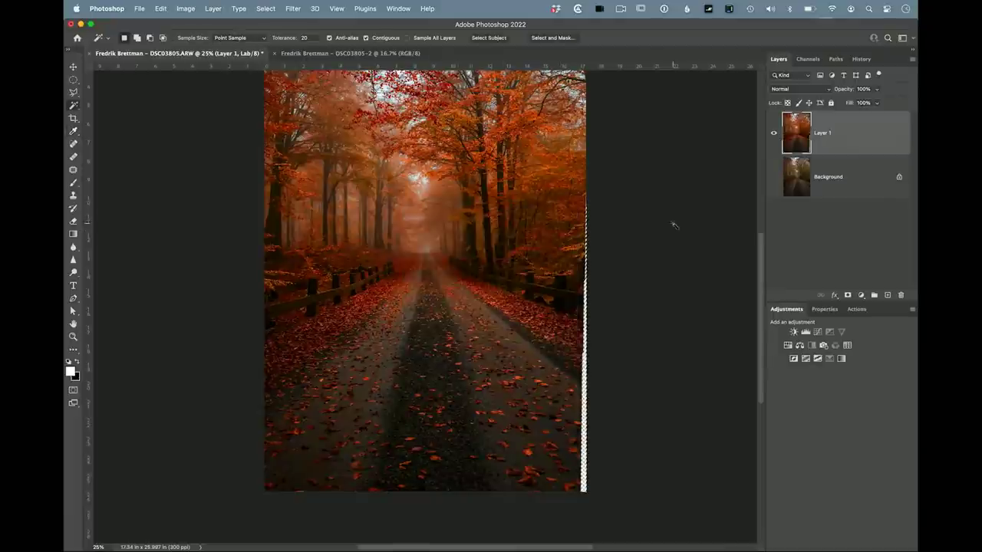
pyautogui.press('d')
pyautogui.hotkey('ctrl', 'd')
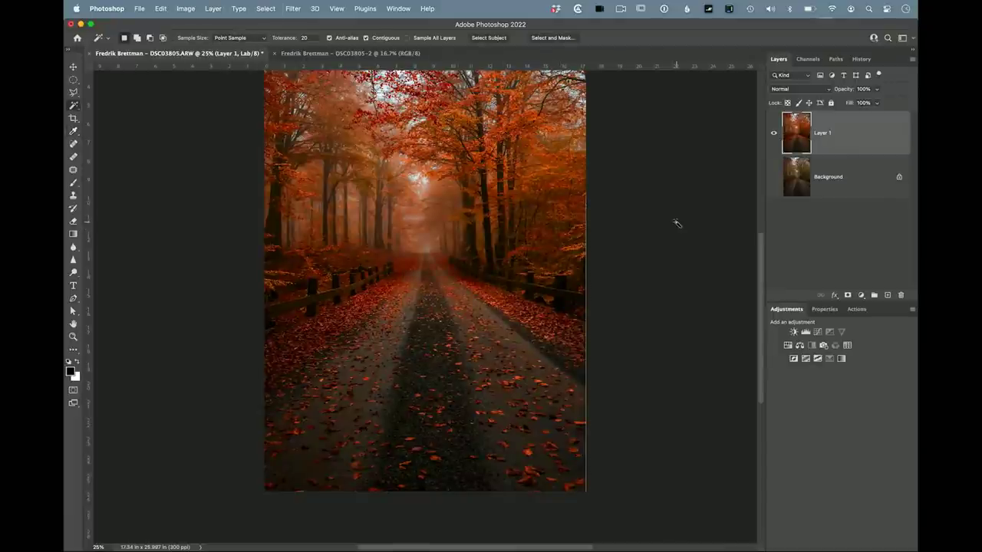
# Marquee a thin vertical strip along the lower right edge of the photo, fill it with Content-Aware, and deselect.
pyautogui.hotkey('ctrl', 'Tab')
pyautogui.hotkey('ctrl', 'Tab')
pyautogui.click(73, 80)
pyautogui.rightClick(73, 80)
pyautogui.click(115, 80)
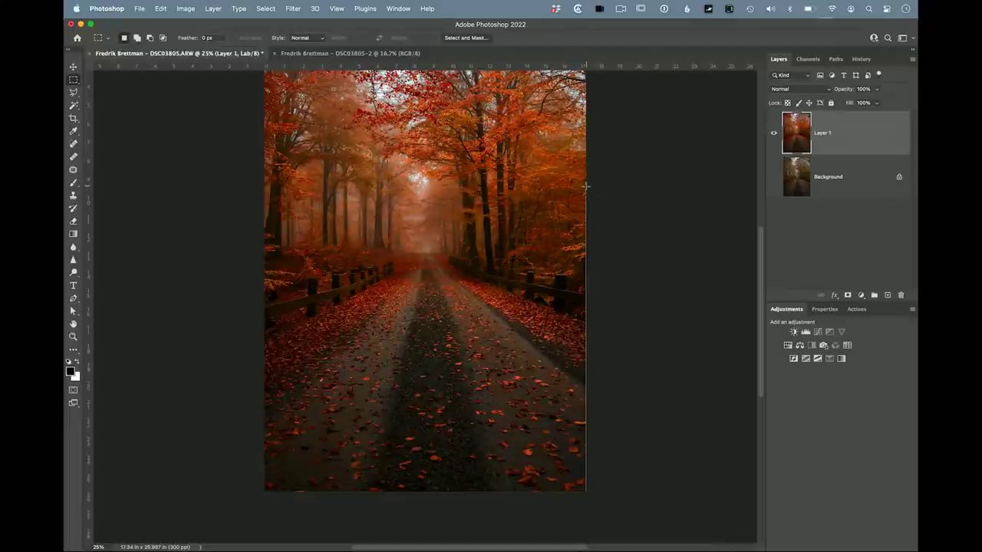
pyautogui.moveTo(583, 190); pyautogui.dragTo(589, 491)
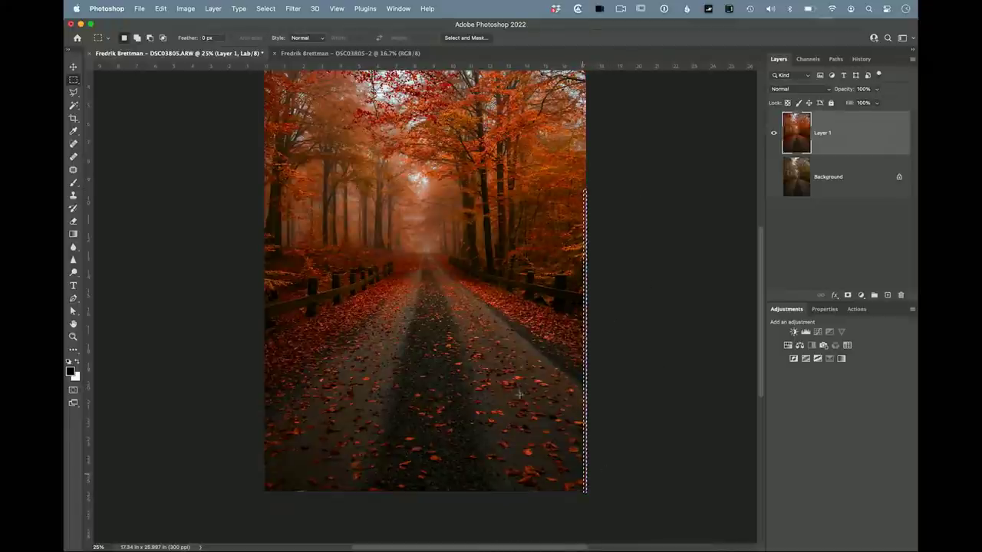
pyautogui.click(160, 9)
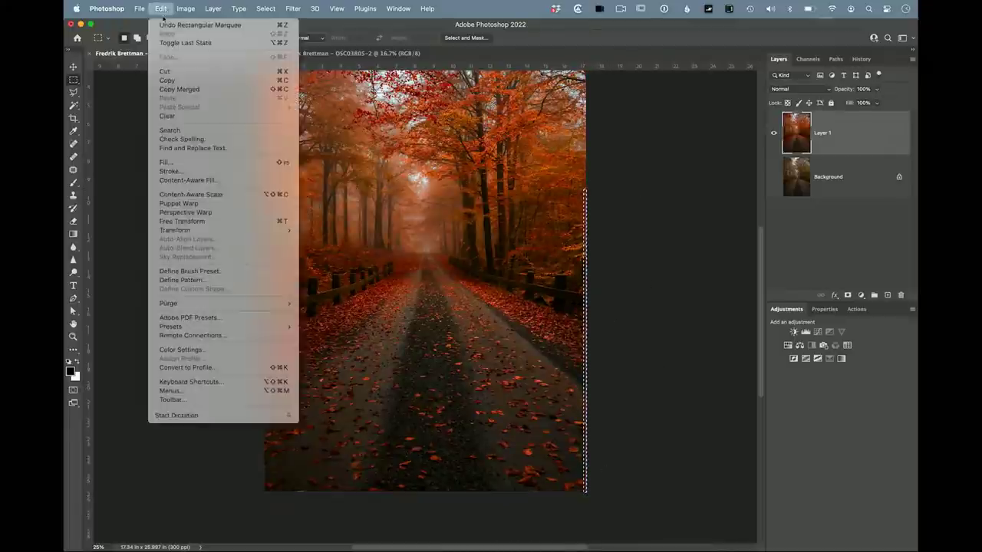
pyautogui.click(166, 162)
pyautogui.click(554, 231)
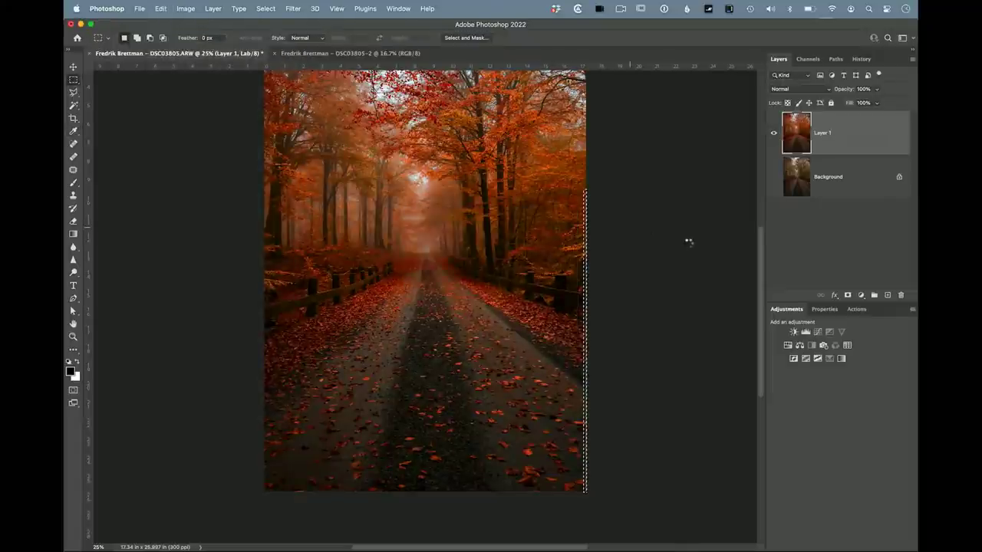
pyautogui.press('super+d')
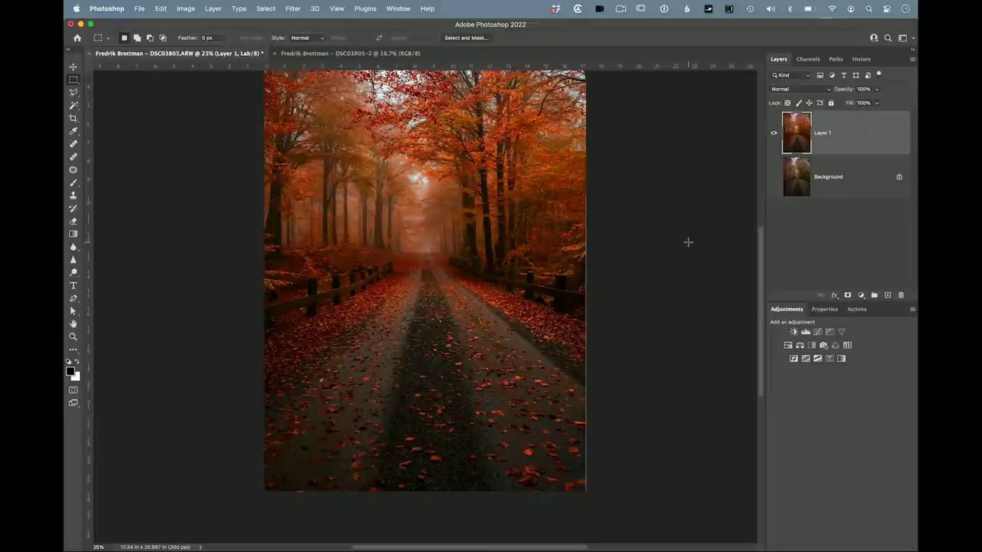
# Show the Background layer again and compare it with the red-orange layer by toggling that layer's visibility.
pyautogui.click(774, 178)
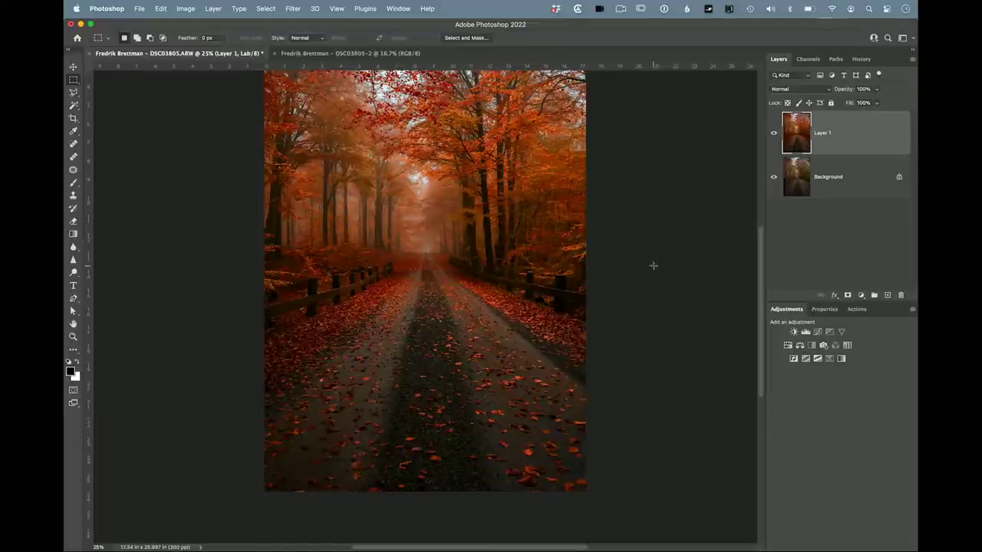
pyautogui.click(775, 134)
pyautogui.click(774, 133)
pyautogui.press('v')
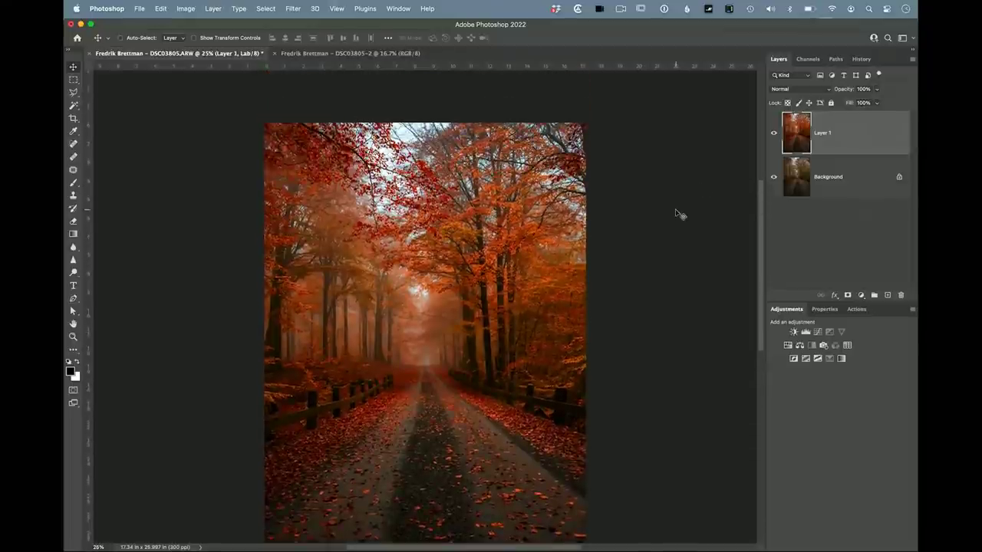
# Flatten the image into a single Background layer and convert its colour mode from Lab to RGB Color.
pyautogui.scroll(-2, 678, 214)
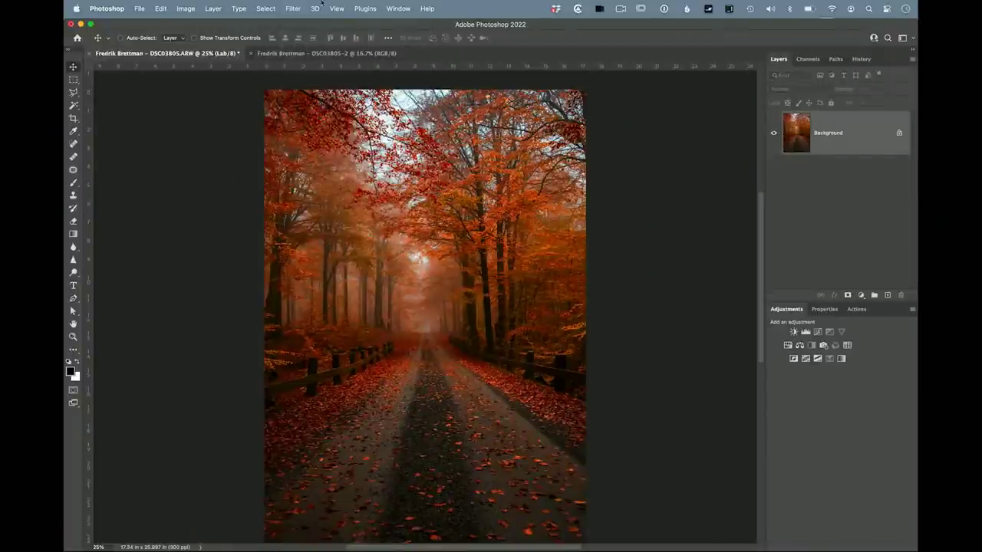
pyautogui.click(290, 9)
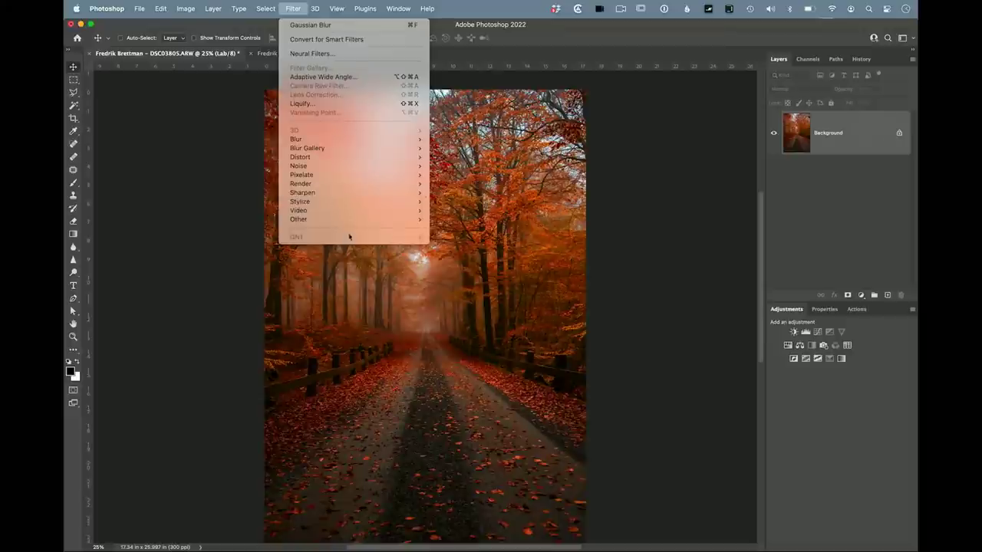
pyautogui.click(188, 110)
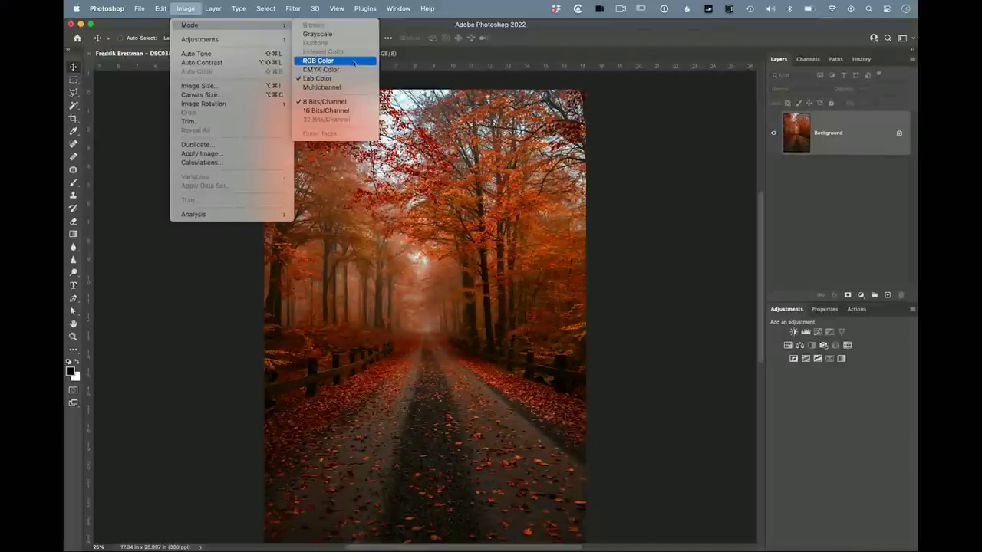
pyautogui.click(354, 61)
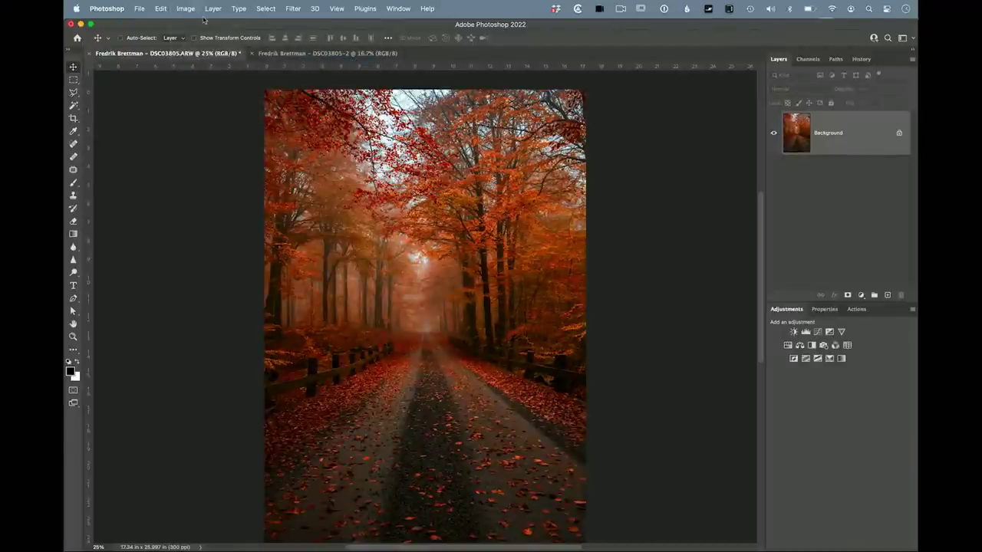
# Open the flattened photo in the ON1 Effects 2022 plugin.
pyautogui.click(293, 8)
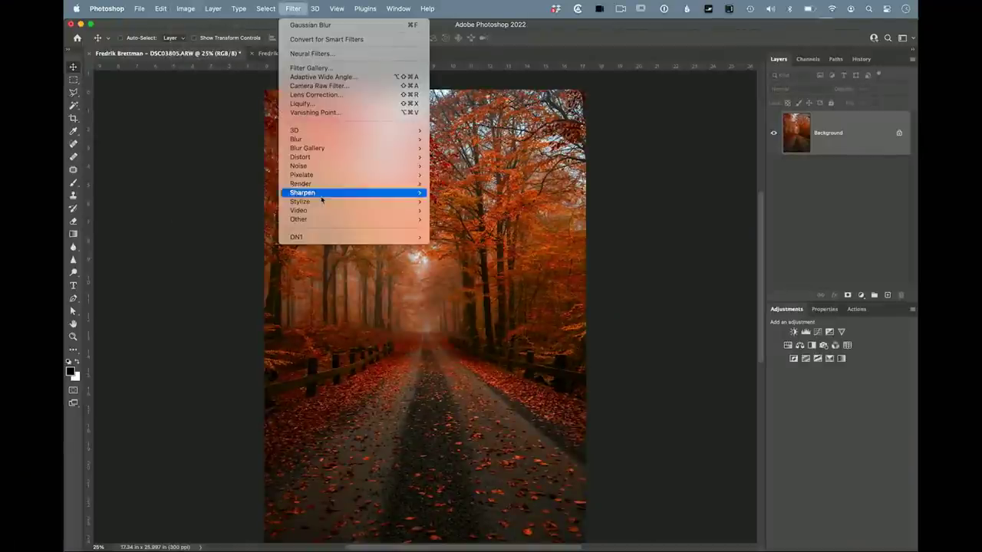
pyautogui.moveTo(318, 237)
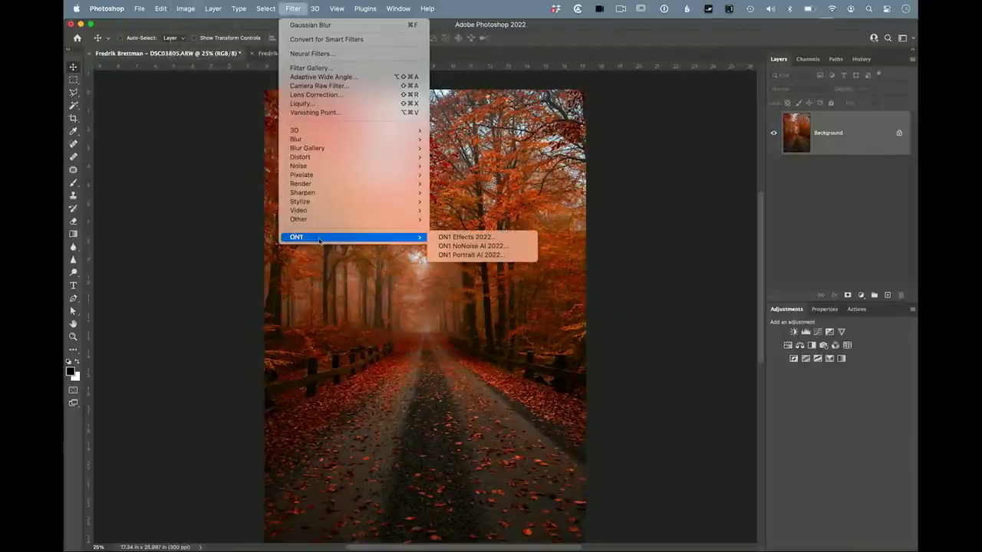
pyautogui.click(511, 238)
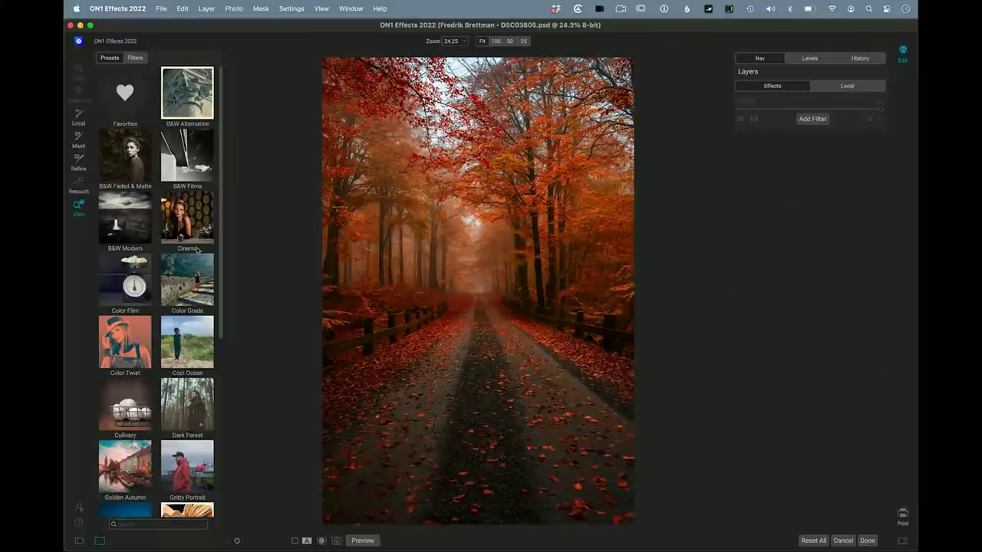
# Add a Sunshine filter to the photo and collapse its settings.
pyautogui.click(813, 119)
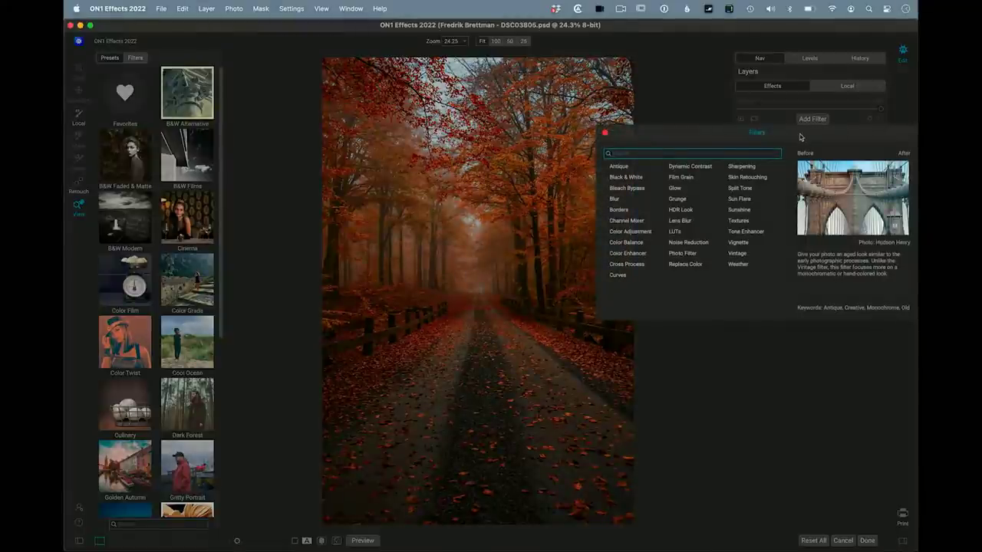
pyautogui.click(740, 209)
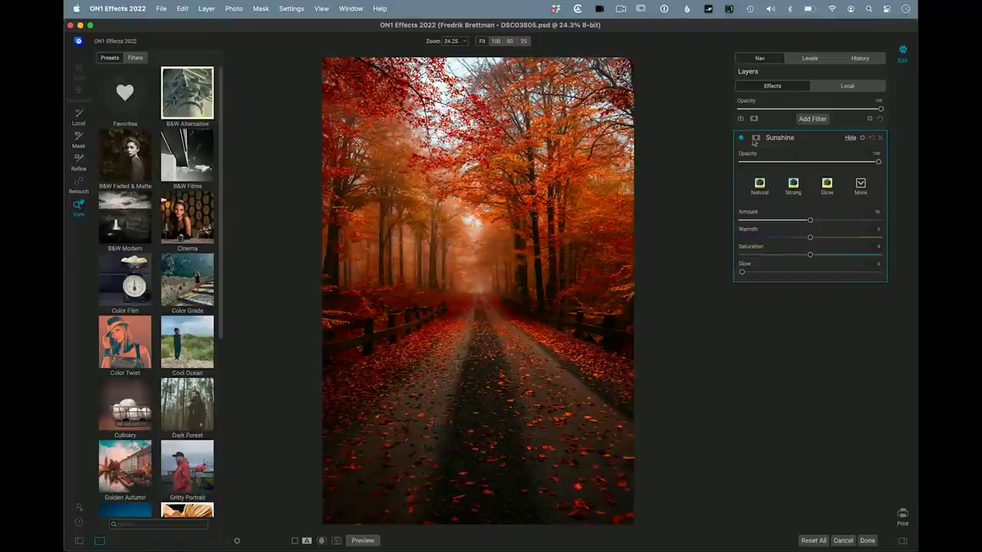
pyautogui.click(850, 138)
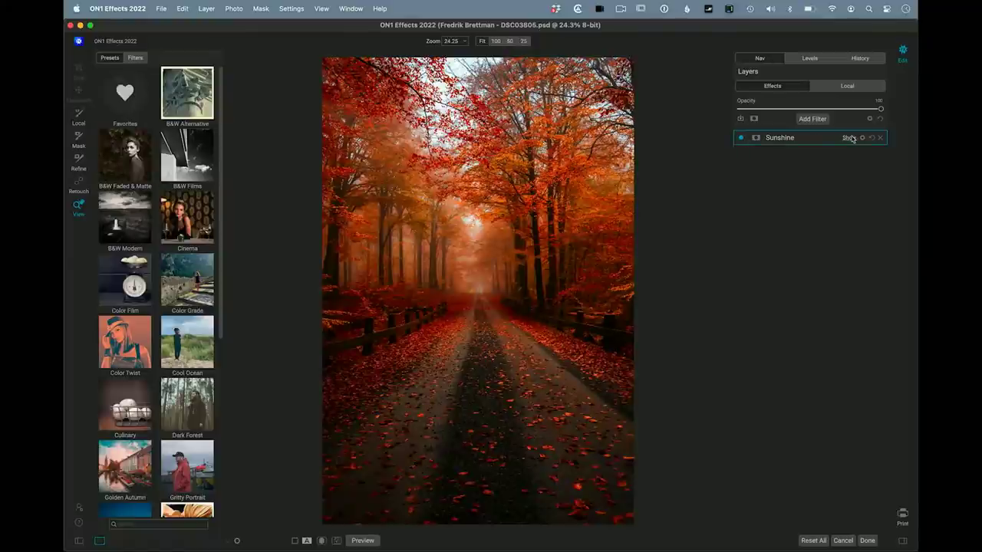
# Expand the Sunshine filter's settings and compare the photo with and without the filter by toggling its visibility.
pyautogui.click(849, 138)
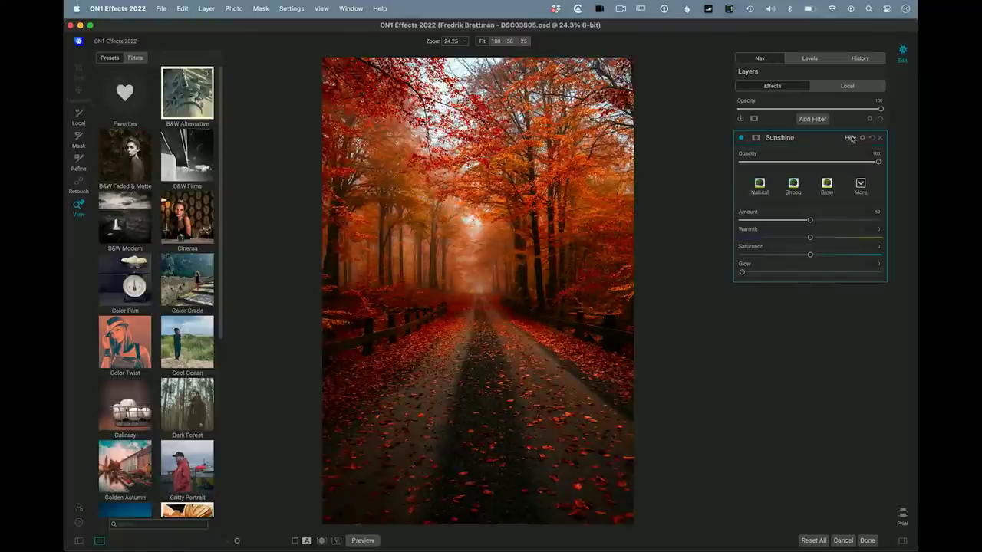
pyautogui.click(741, 138)
pyautogui.click(741, 138)
pyautogui.click(741, 139)
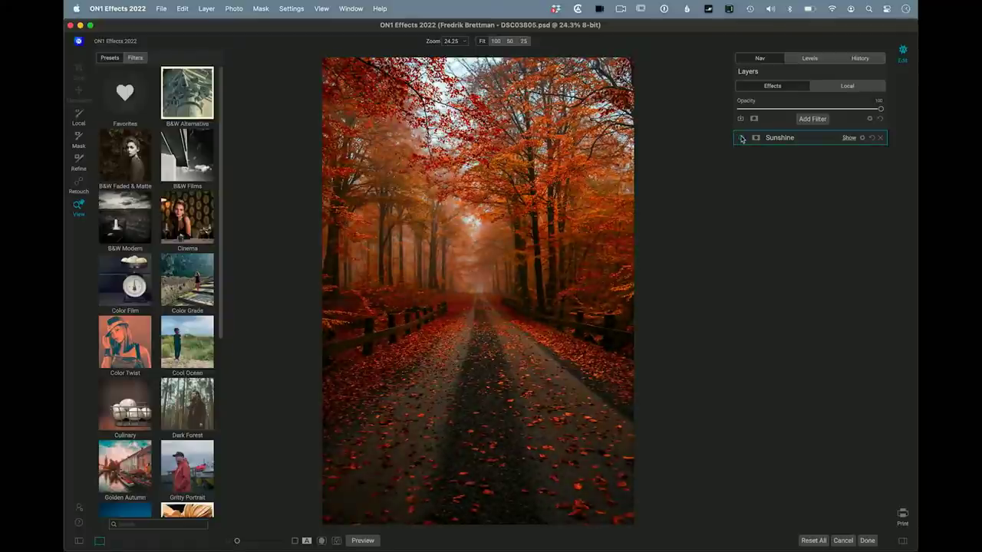
pyautogui.click(741, 138)
pyautogui.click(741, 138)
pyautogui.click(741, 138)
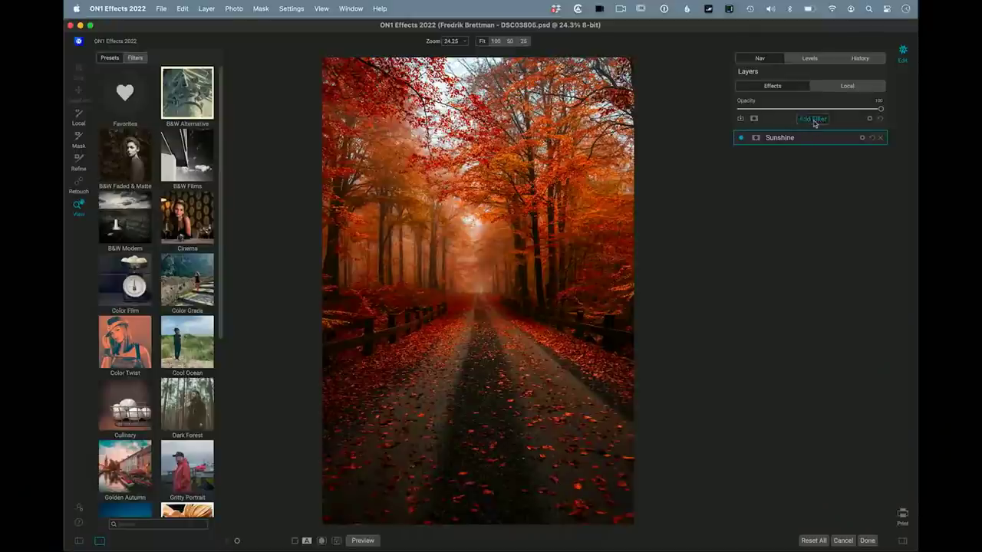
# Add a Glow filter to the photo and compare its Normal, Lighter and Darker styles.
pyautogui.click(812, 118)
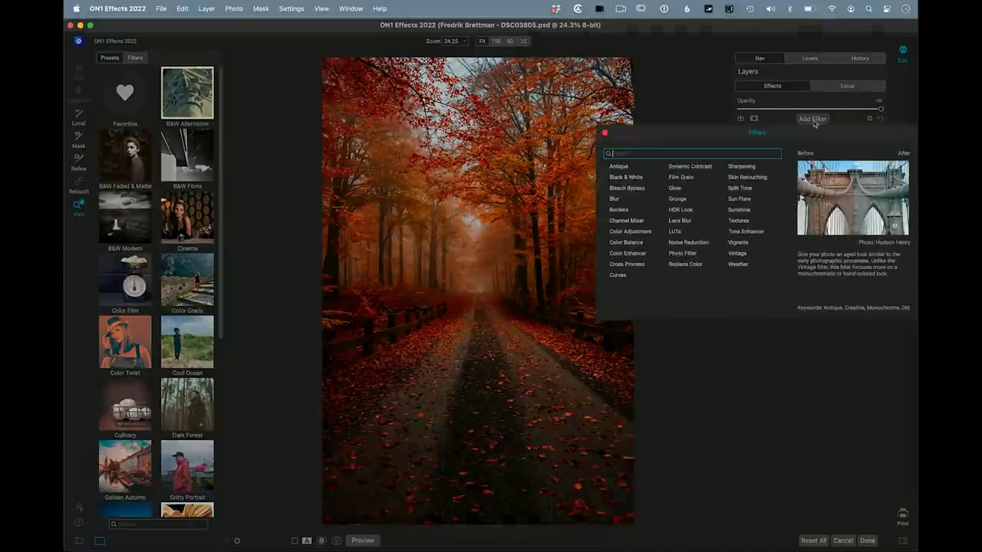
pyautogui.click(675, 189)
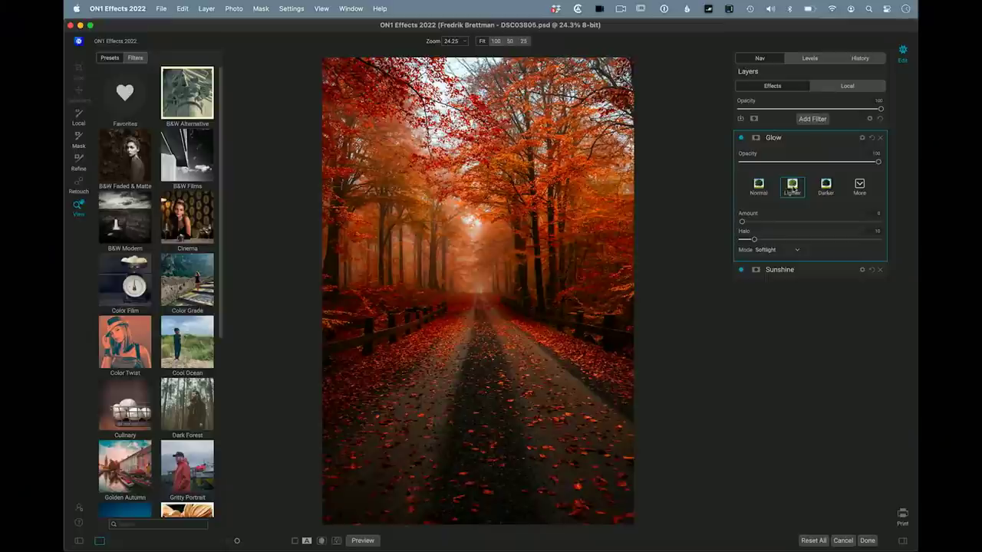
pyautogui.click(758, 186)
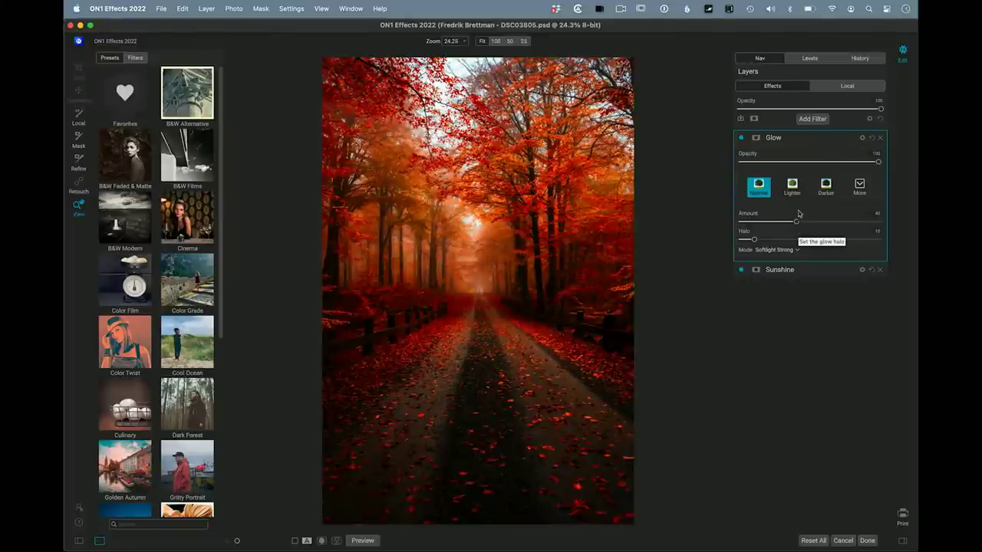
pyautogui.click(793, 187)
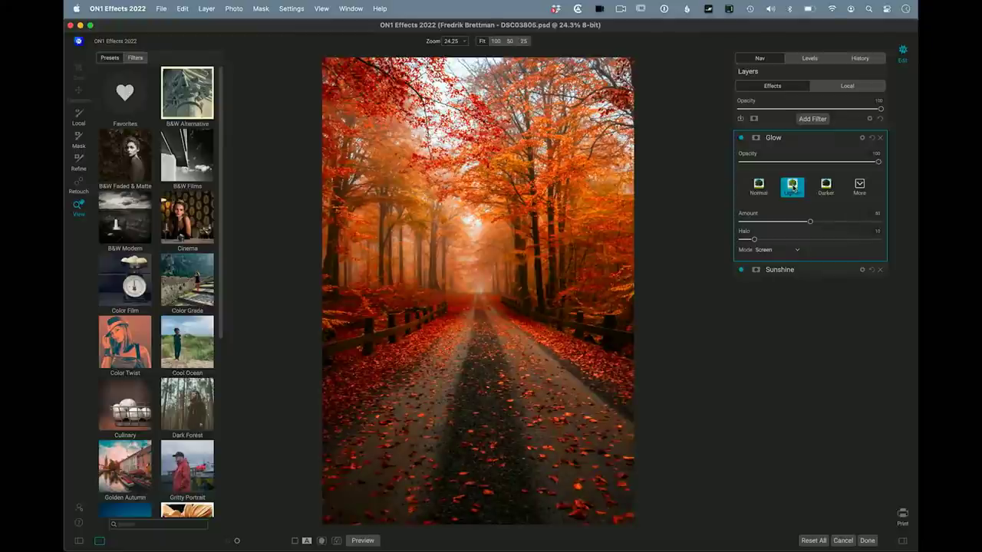
pyautogui.click(826, 187)
pyautogui.click(759, 185)
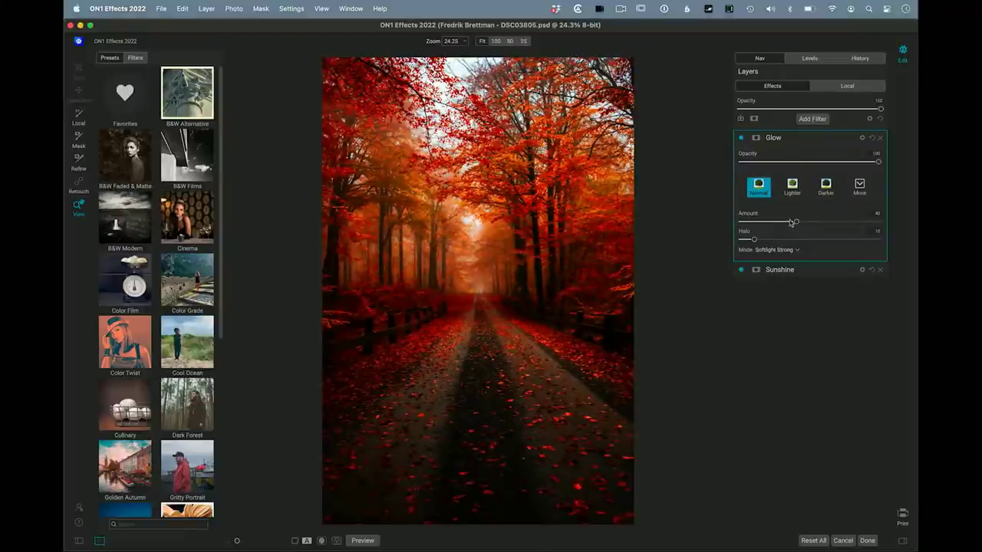
pyautogui.click(793, 186)
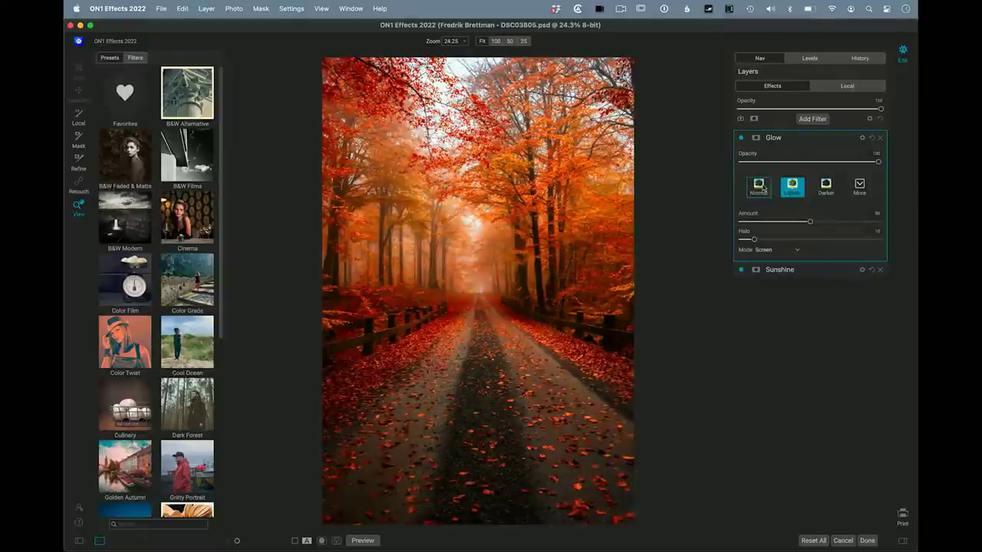
# Apply the Normal style to the Glow filter and set its Amount to 30.
pyautogui.click(759, 186)
pyautogui.moveTo(800, 222)
pyautogui.mouseDown()
pyautogui.moveTo(836, 223)
pyautogui.moveTo(757, 223)
pyautogui.moveTo(822, 223)
pyautogui.moveTo(794, 225)
pyautogui.mouseUp()
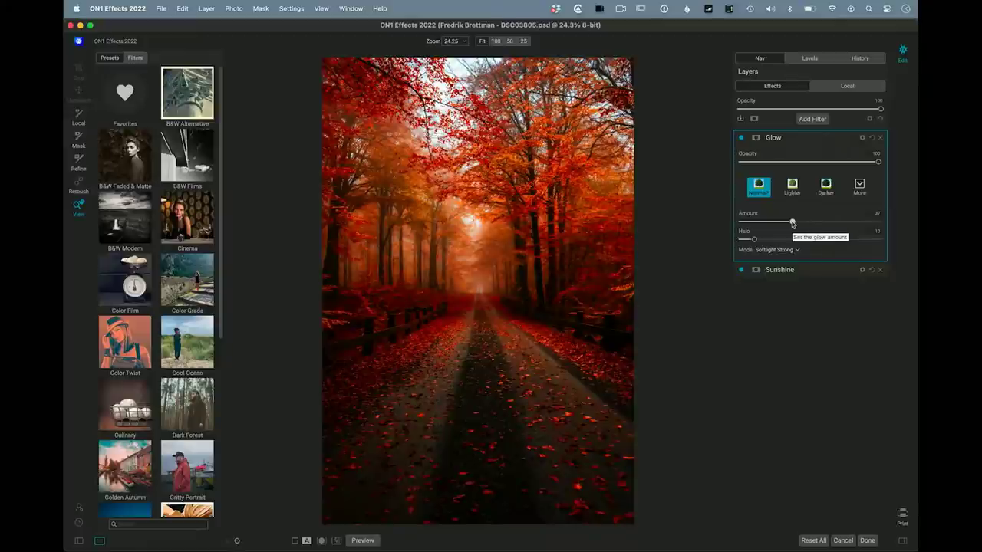
pyautogui.moveTo(793, 224)
pyautogui.mouseDown()
pyautogui.moveTo(811, 224)
pyautogui.moveTo(783, 225)
pyautogui.mouseUp()
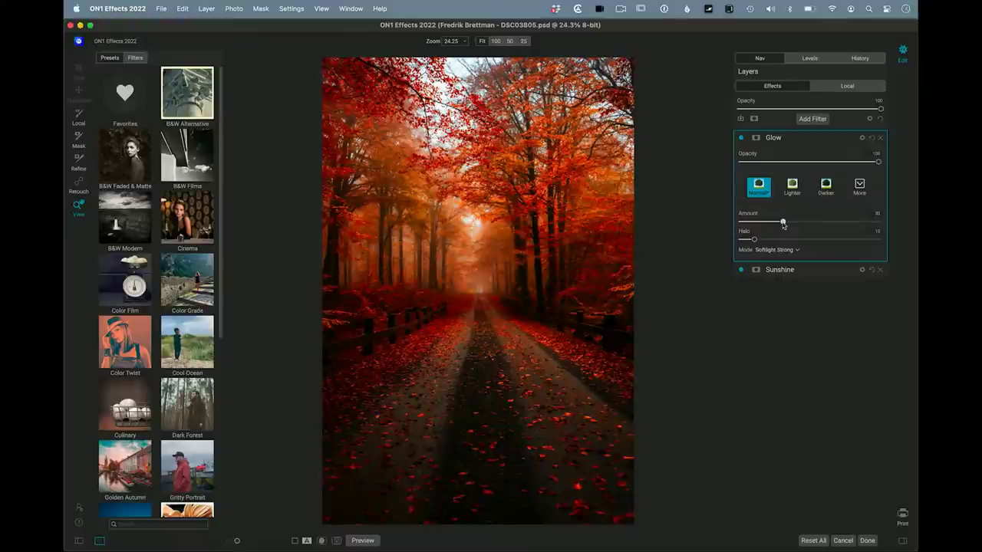
# Add a Sun Flare filter, try the Sun Flare style, and choose the Sun Star style with the Sun-Star-17 texture.
pyautogui.click(809, 121)
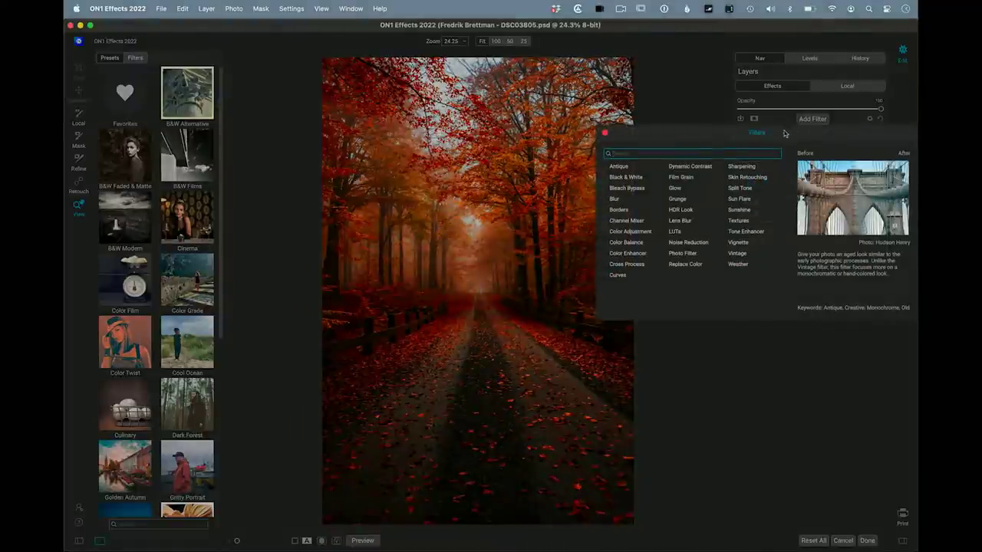
pyautogui.click(739, 199)
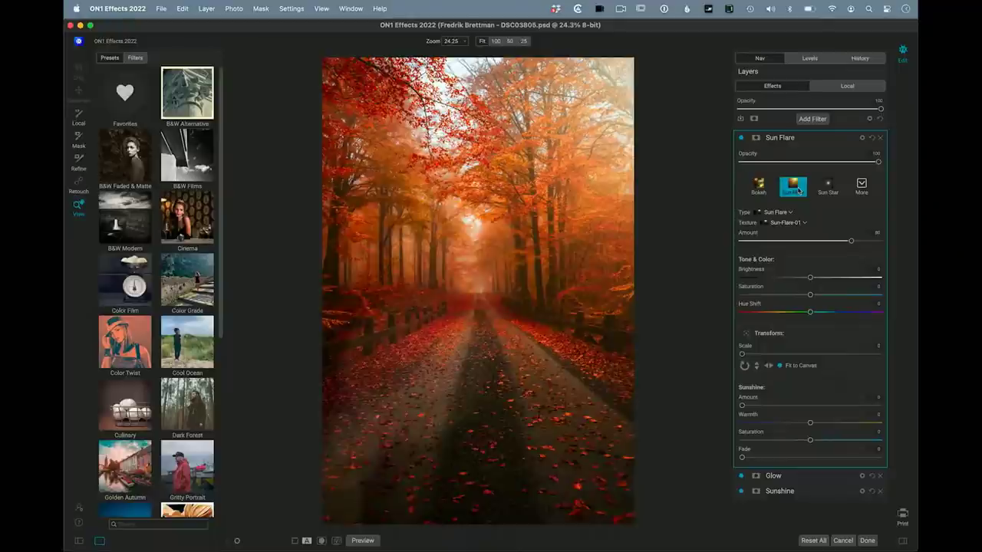
pyautogui.click(799, 190)
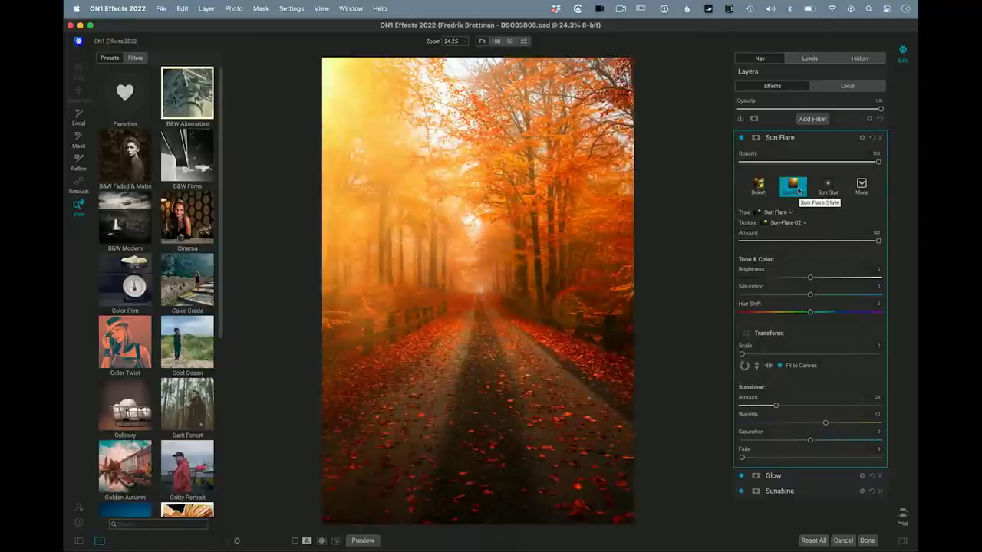
pyautogui.click(827, 183)
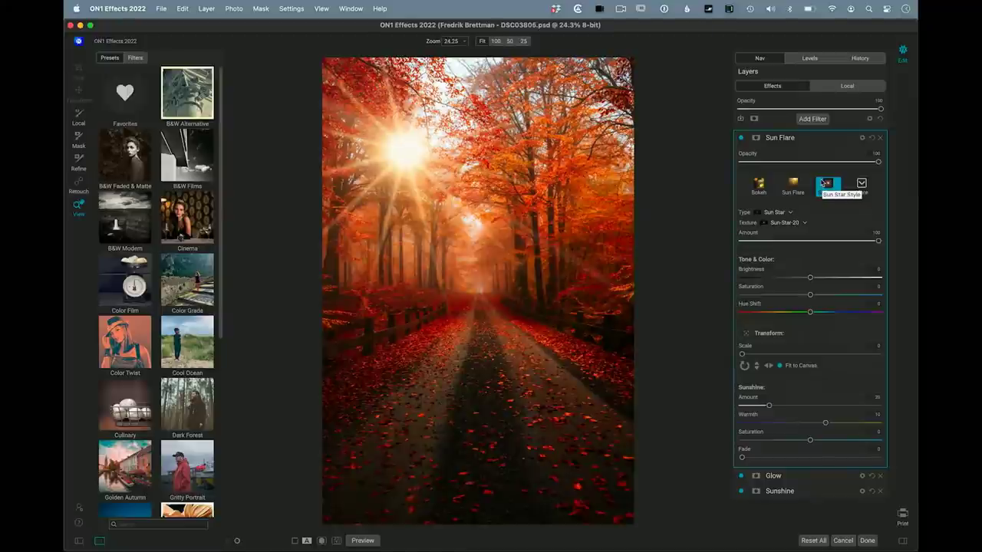
pyautogui.click(805, 223)
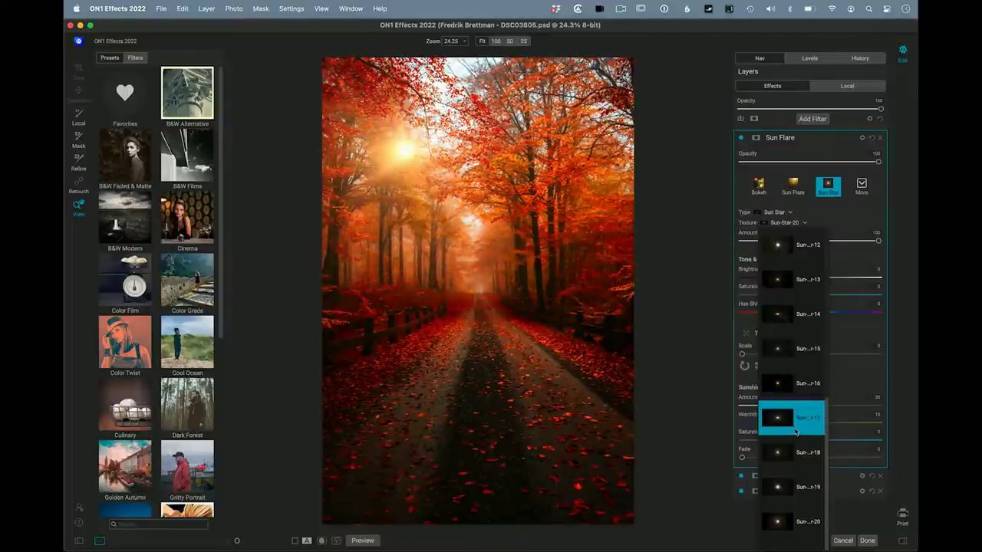
pyautogui.click(797, 430)
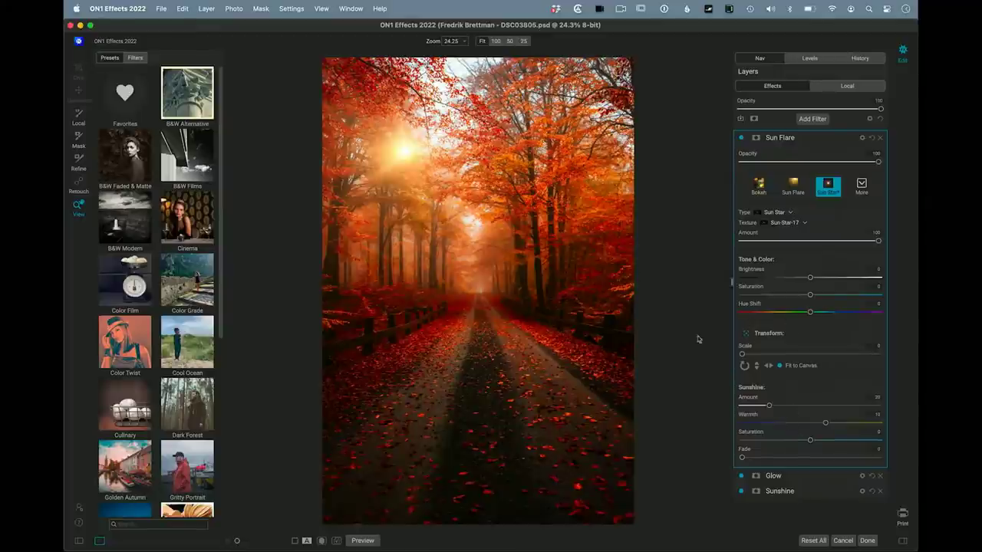
# Reposition the sun star among the upper-left treetops of the photo and apply the effects to return to Photoshop.
pyautogui.moveTo(403, 154); pyautogui.dragTo(381, 334)
pyautogui.moveTo(448, 330); pyautogui.dragTo(388, 133)
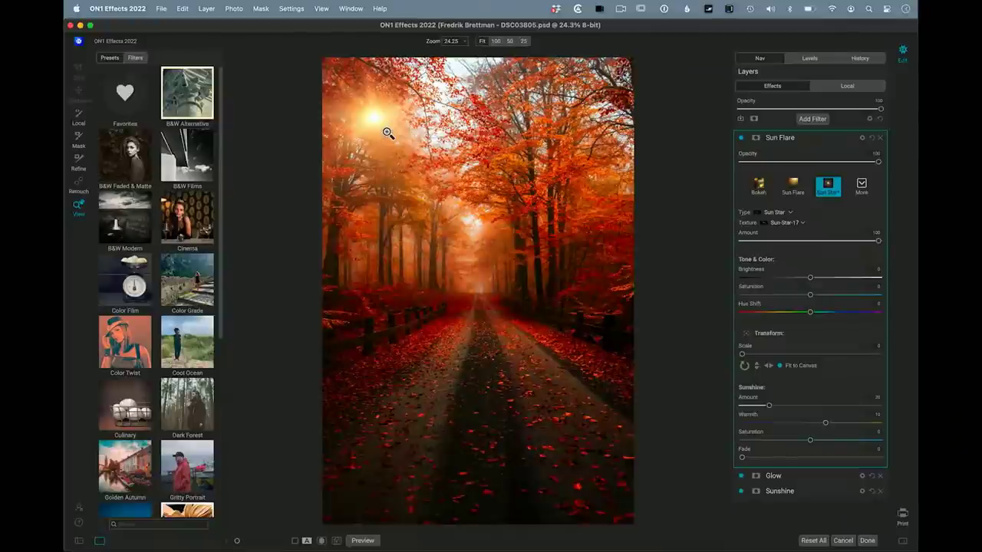
pyautogui.click(388, 134)
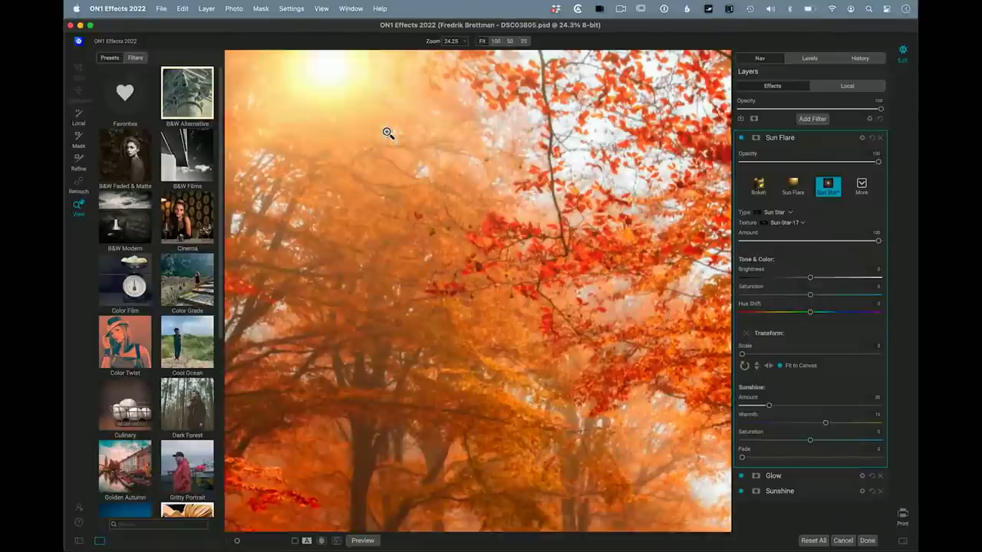
pyautogui.click(443, 193)
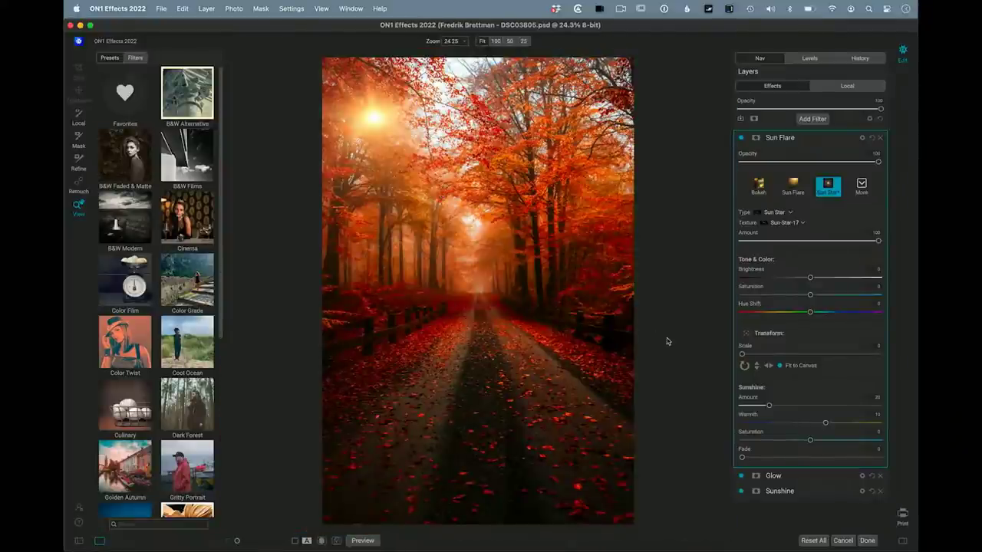
pyautogui.click(867, 541)
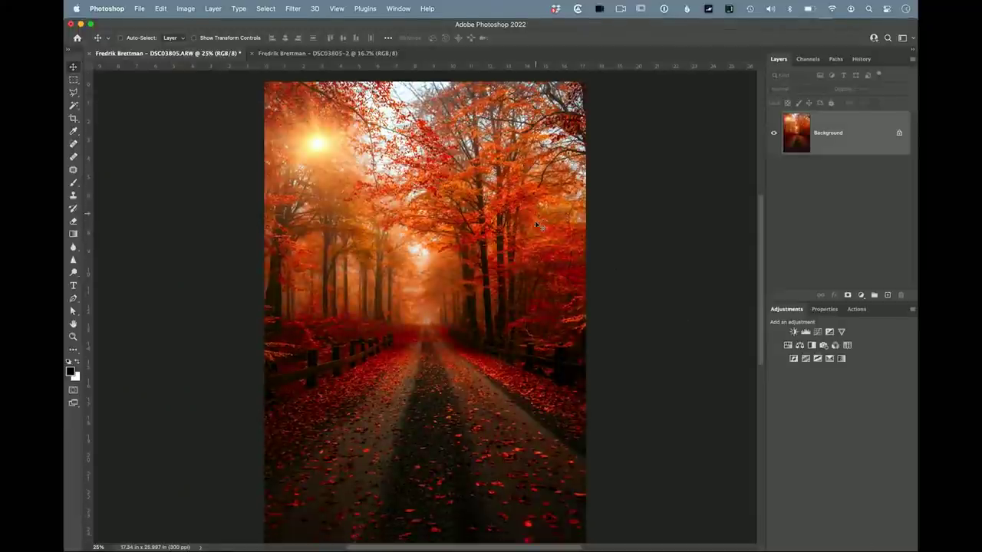
# Bring the unedited DSC03805-2 document to the front and place it before the edited photo in the document order.
pyautogui.click(312, 53)
pyautogui.press('super+plus')
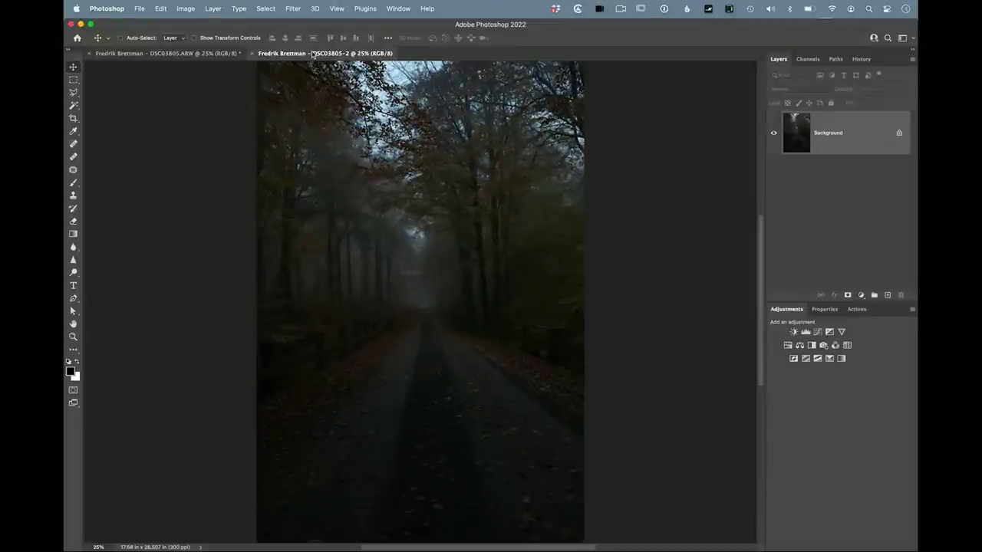
pyautogui.click(396, 9)
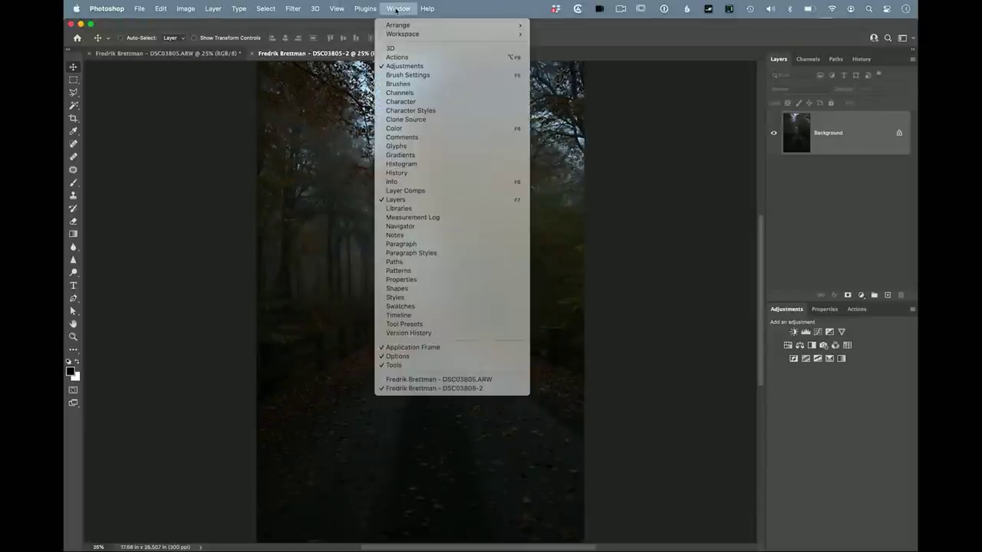
pyautogui.moveTo(322, 53); pyautogui.dragTo(223, 55)
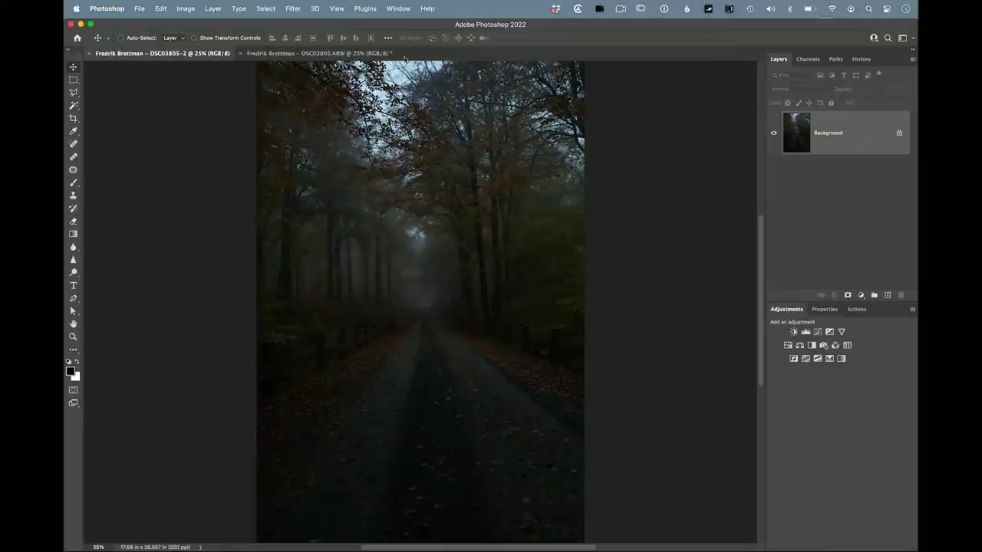
# Arrange the unedited and edited forest photos in a 2-up Vertical layout and hide the side panels for comparison.
pyautogui.click(398, 9)
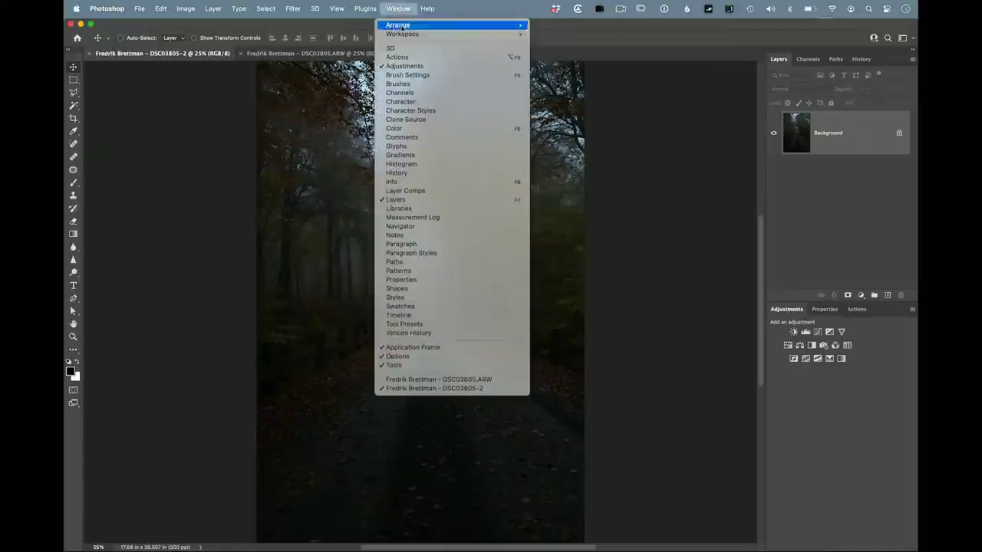
pyautogui.moveTo(414, 28)
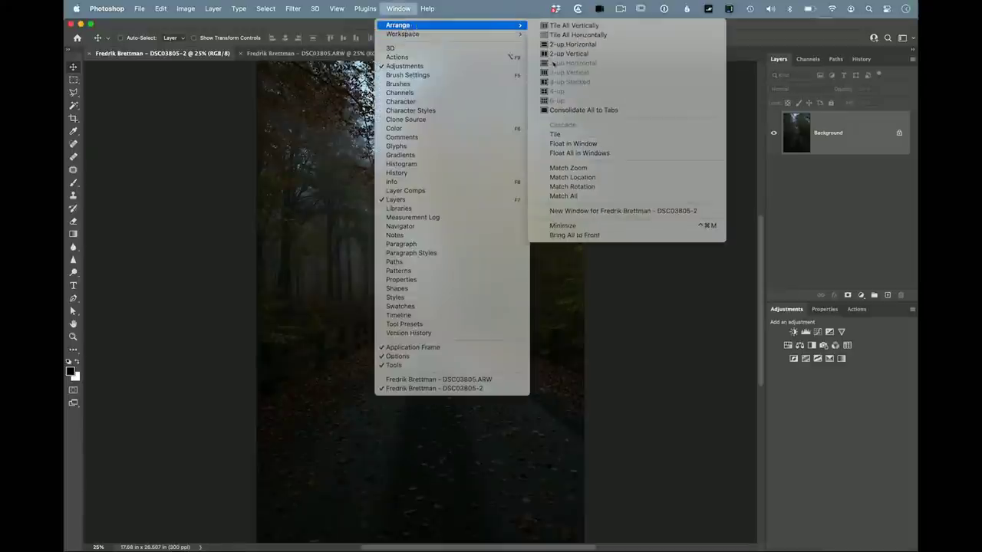
pyautogui.click(597, 54)
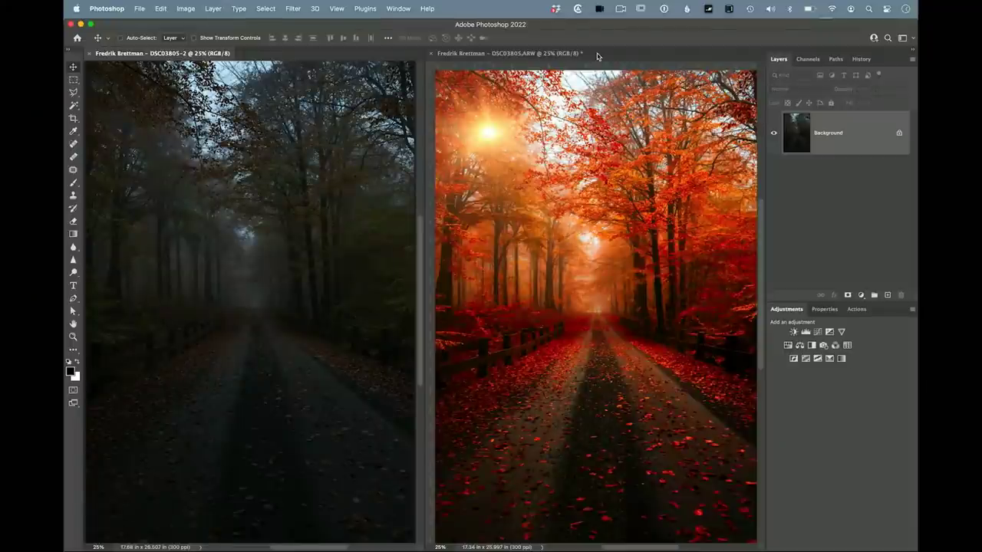
pyautogui.hotkey('shift', 'Tab')
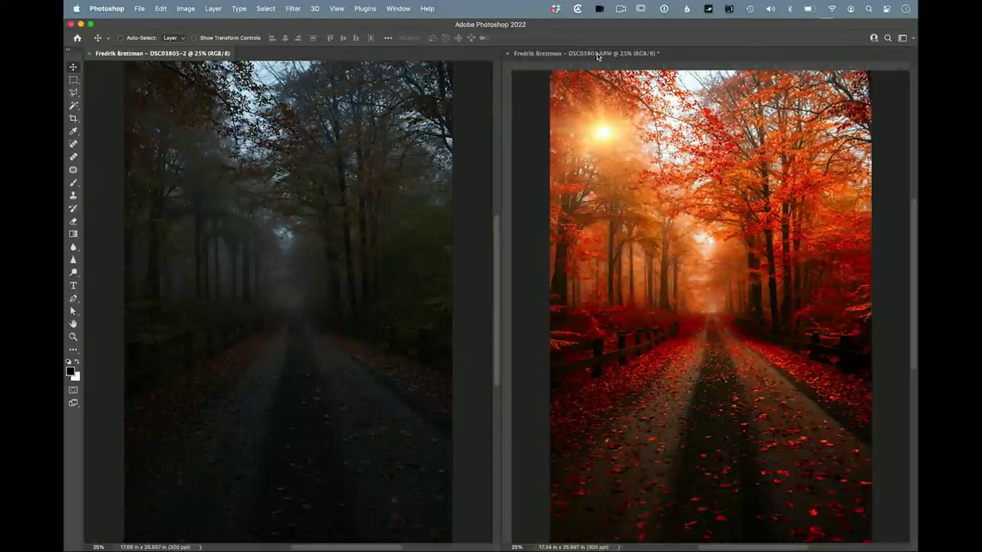
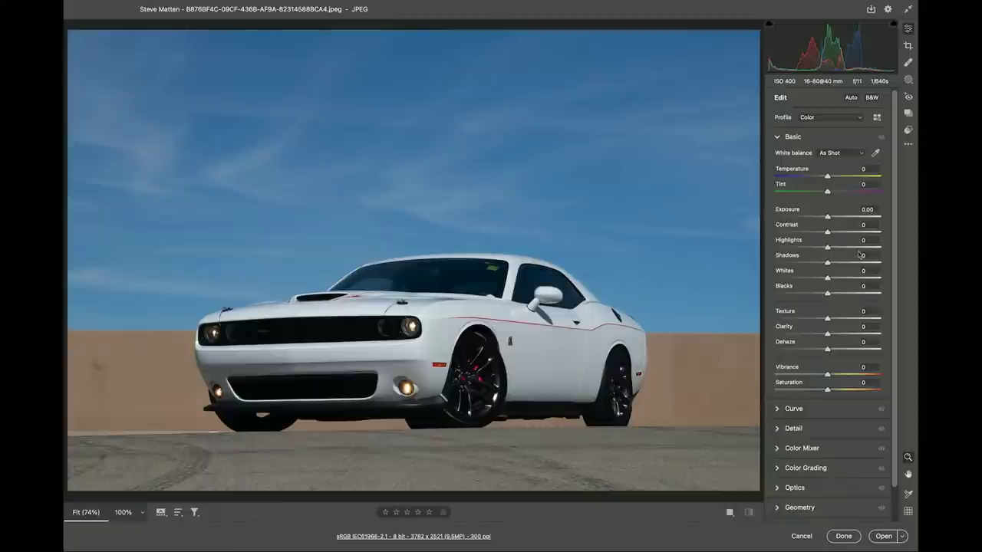
# Keep the Color profile for the white car photo, apply Auto, and set Shadows to +35, Exposure to +0.15 and Contrast to +20.
pyautogui.click(837, 116)
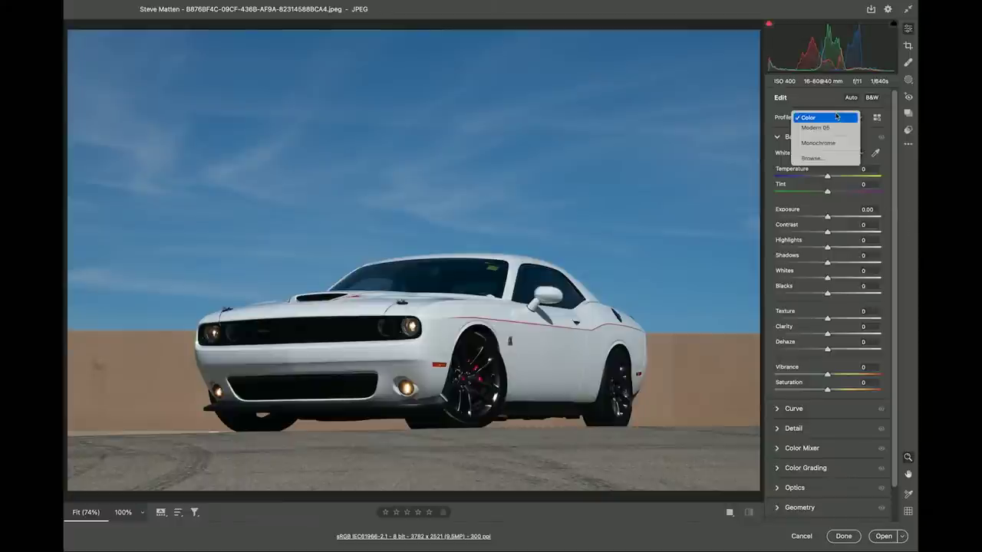
pyautogui.click(838, 117)
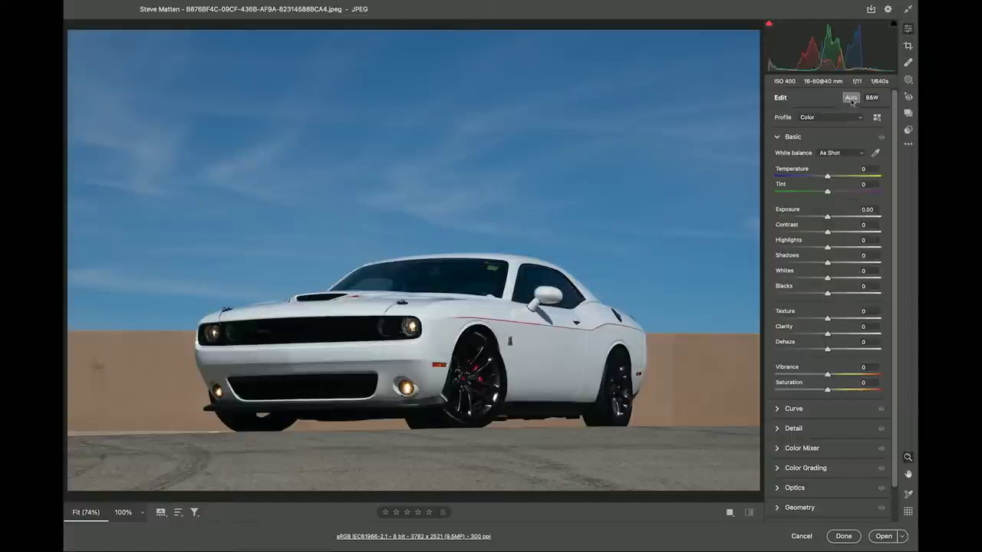
pyautogui.click(851, 99)
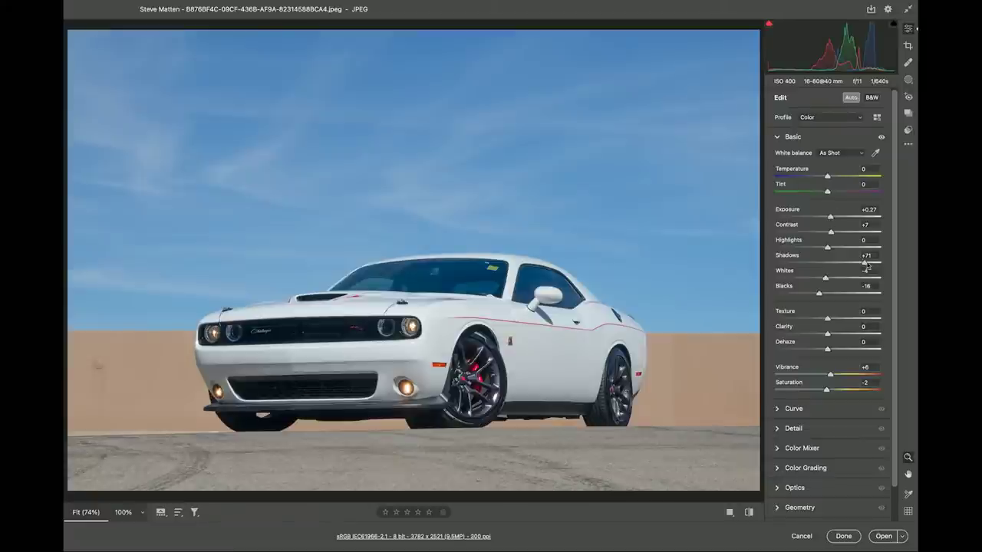
pyautogui.moveTo(864, 261); pyautogui.dragTo(846, 265)
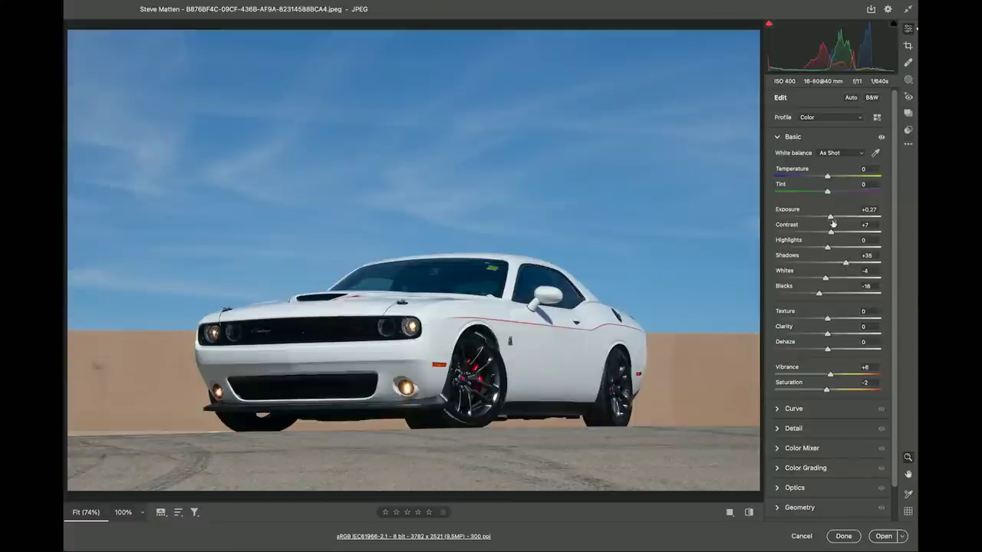
pyautogui.moveTo(831, 232)
pyautogui.mouseDown()
pyautogui.moveTo(842, 232)
pyautogui.moveTo(828, 218)
pyautogui.mouseUp()
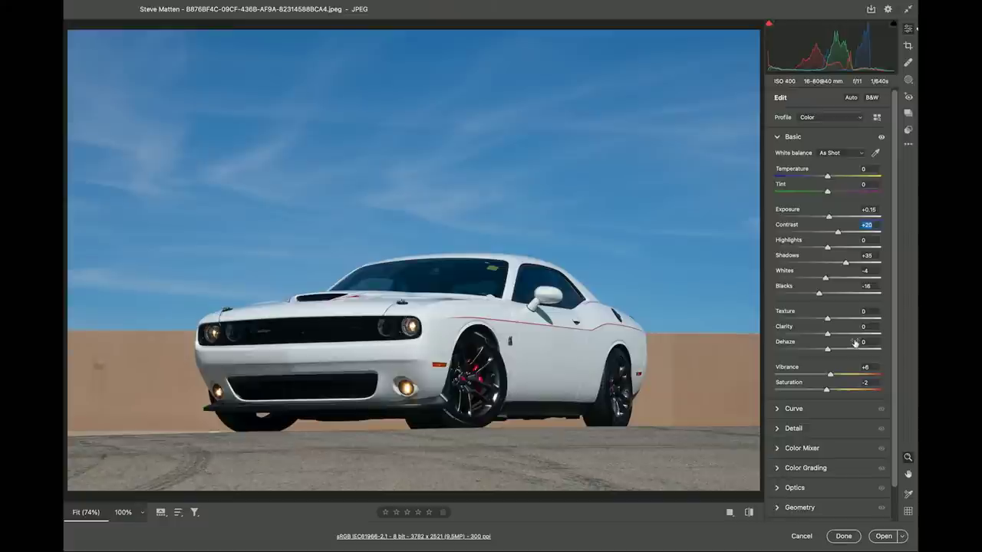
# Create a Select Sky mask on the car photo and darken it with Exposure at -0.90.
pyautogui.click(908, 80)
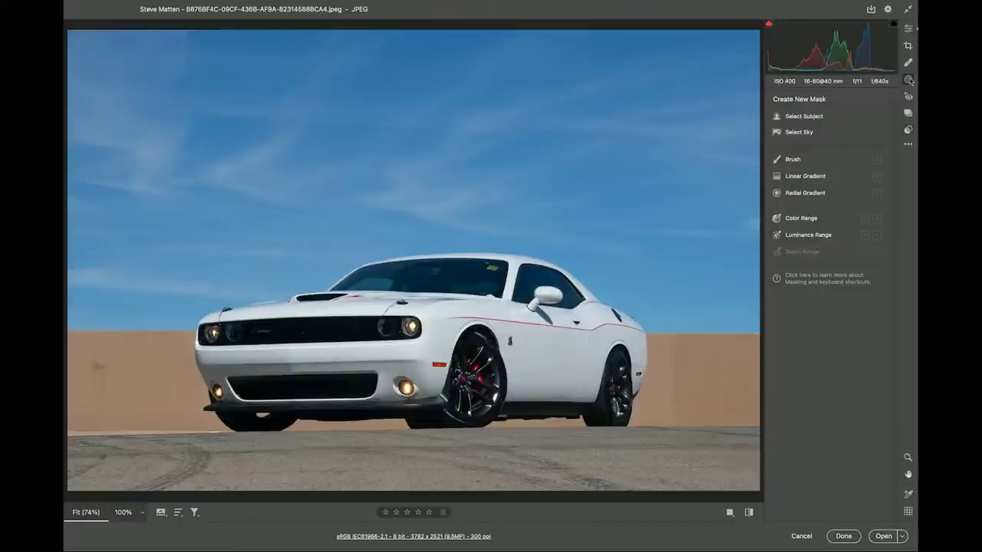
pyautogui.click(800, 132)
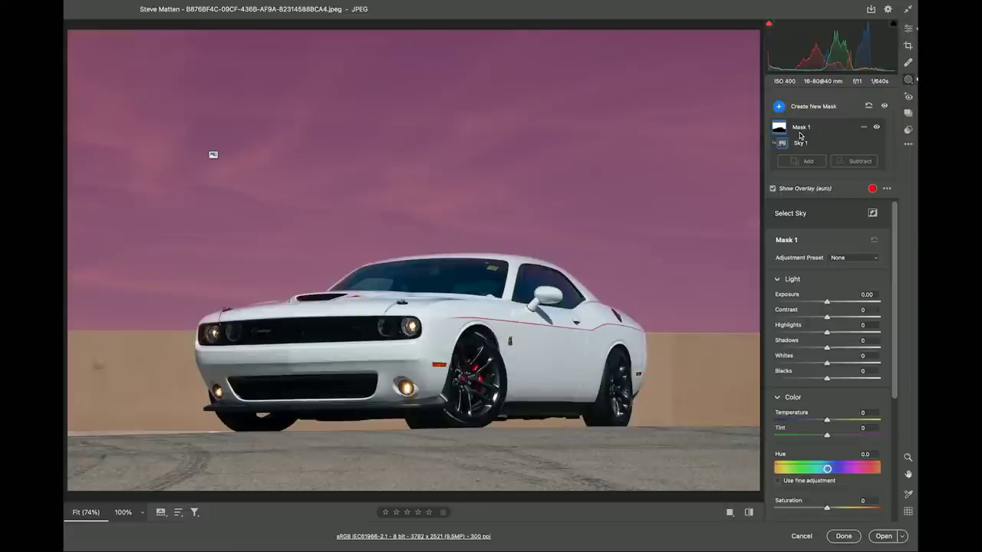
pyautogui.moveTo(827, 302); pyautogui.dragTo(814, 305)
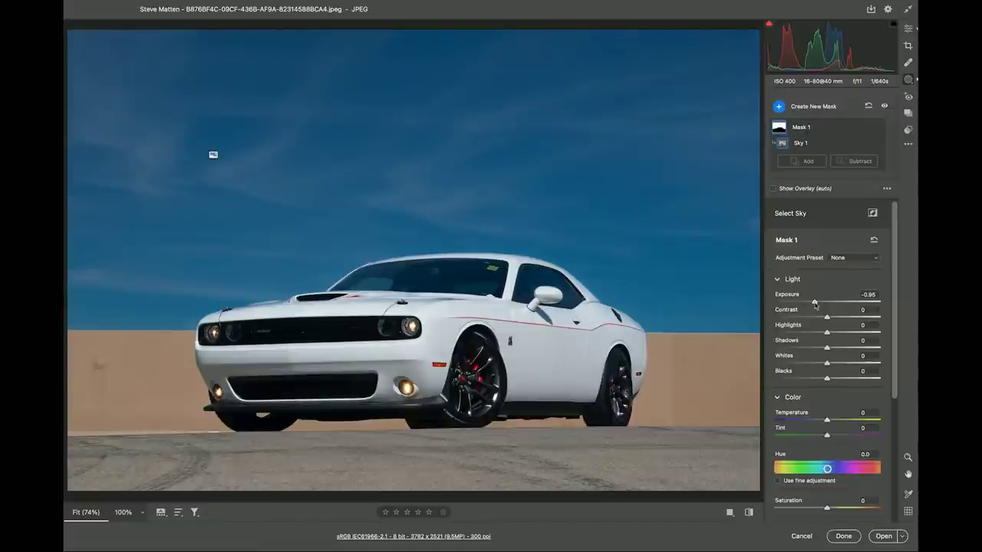
pyautogui.doubleClick(814, 304)
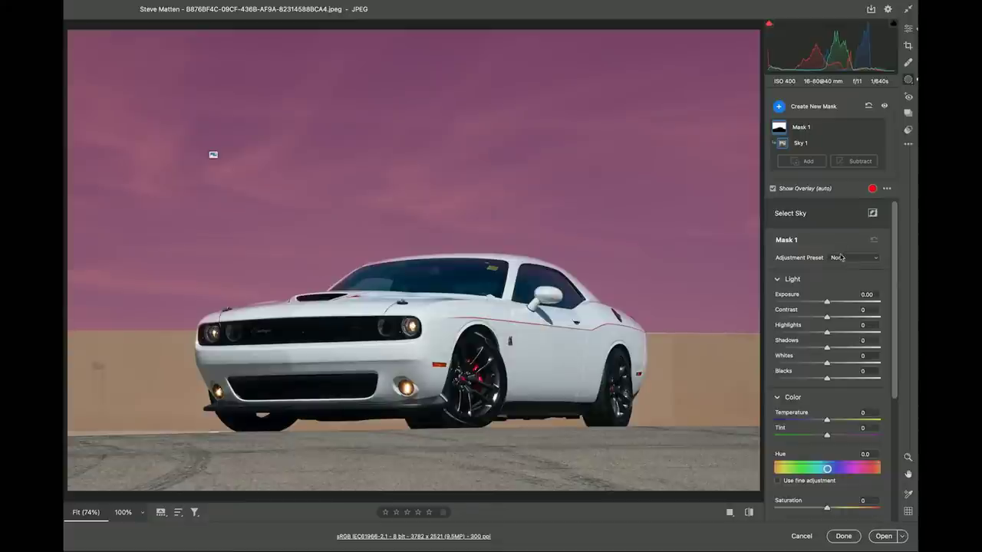
pyautogui.moveTo(827, 304); pyautogui.dragTo(815, 306)
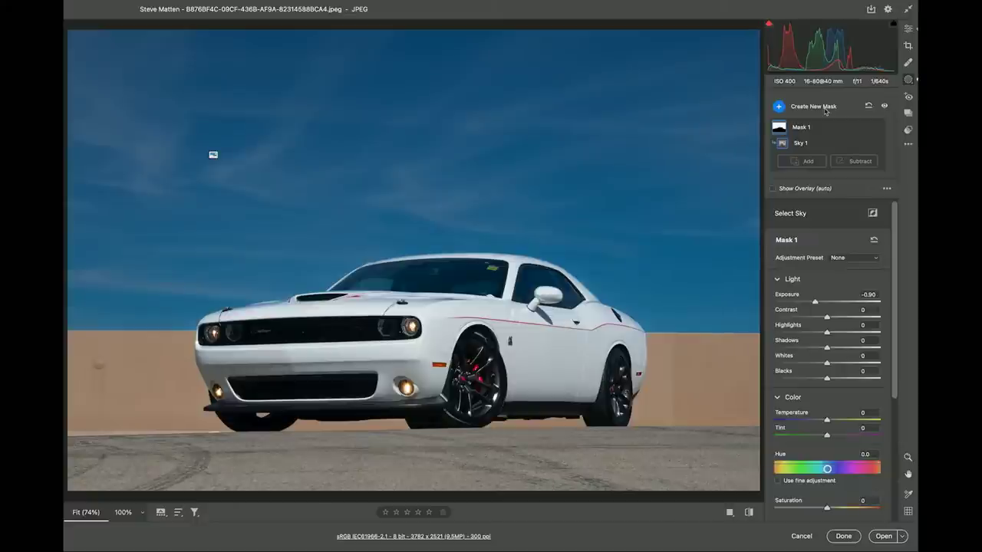
# Brush a new mask over the car's black upper grille with Exposure +0.60 and Shadows +28.
pyautogui.click(778, 107)
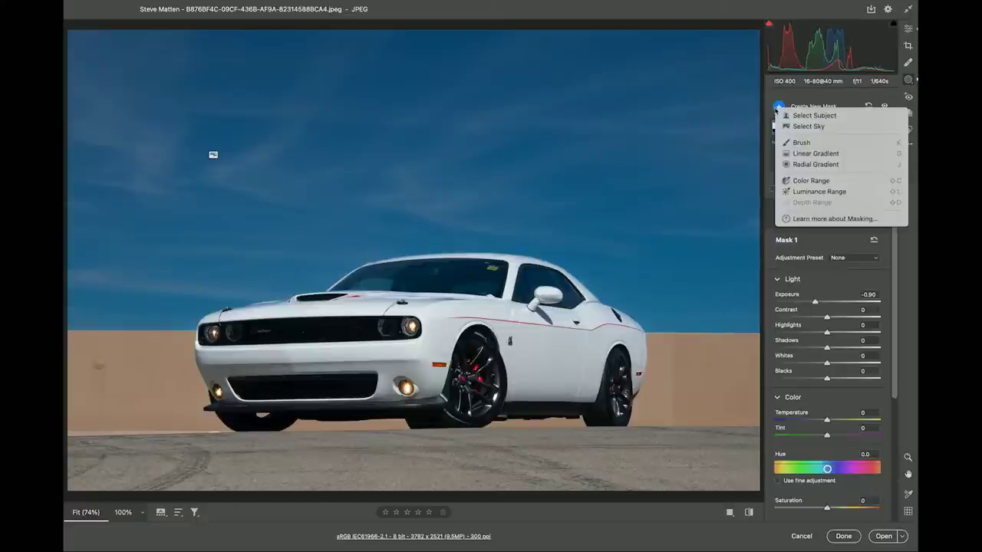
pyautogui.click(805, 143)
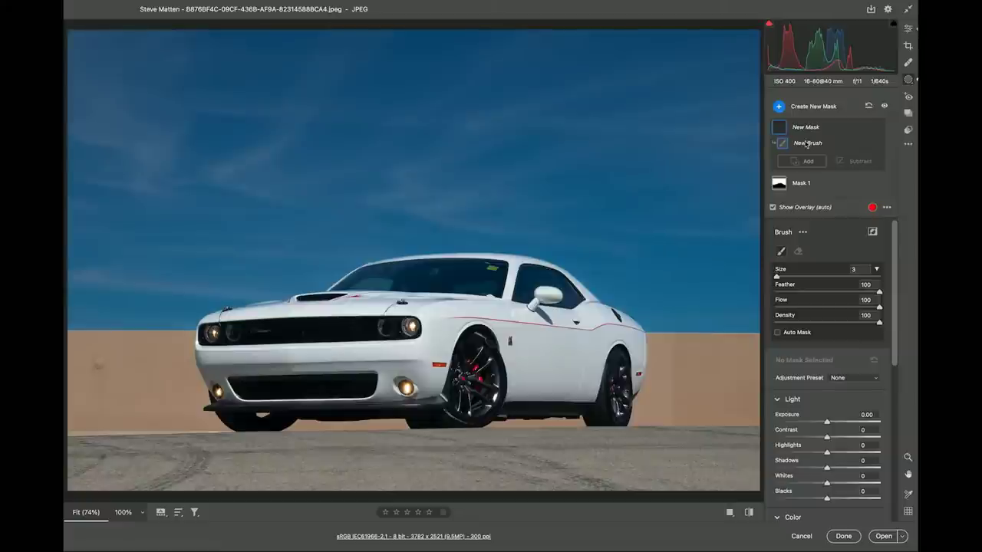
pyautogui.moveTo(829, 424); pyautogui.dragTo(834, 424)
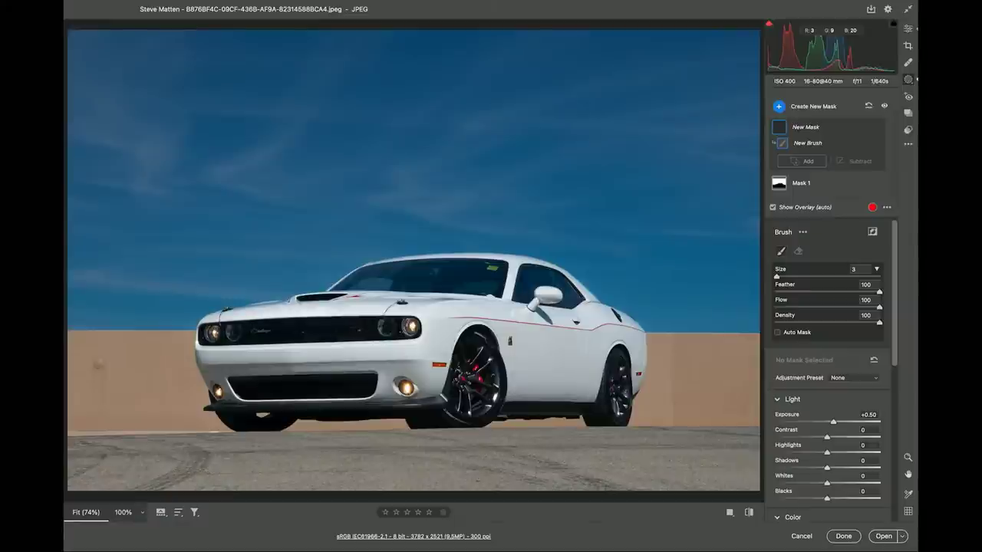
pyautogui.click(316, 328)
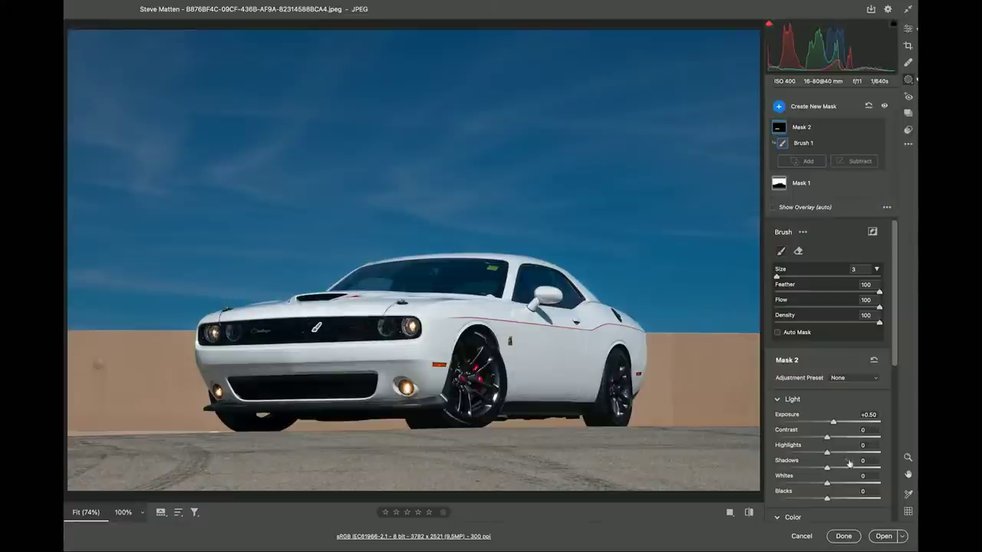
pyautogui.moveTo(828, 470); pyautogui.dragTo(842, 470)
pyautogui.moveTo(841, 470); pyautogui.dragTo(842, 469)
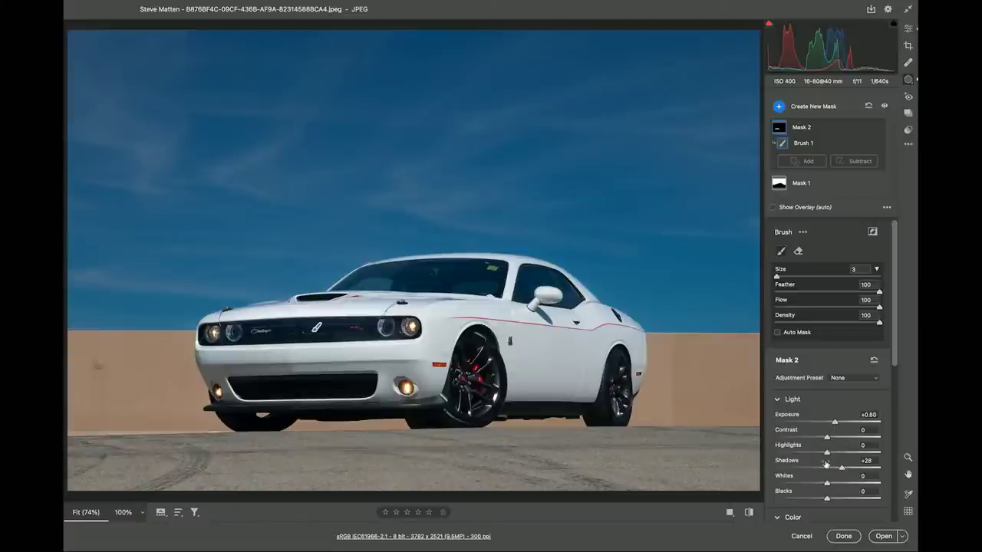
pyautogui.moveTo(843, 470); pyautogui.dragTo(842, 470)
# Set the grille mask's Temperature to +15 and extend its brushed area over the lower grille.
pyautogui.moveTo(894, 342); pyautogui.dragTo(893, 407)
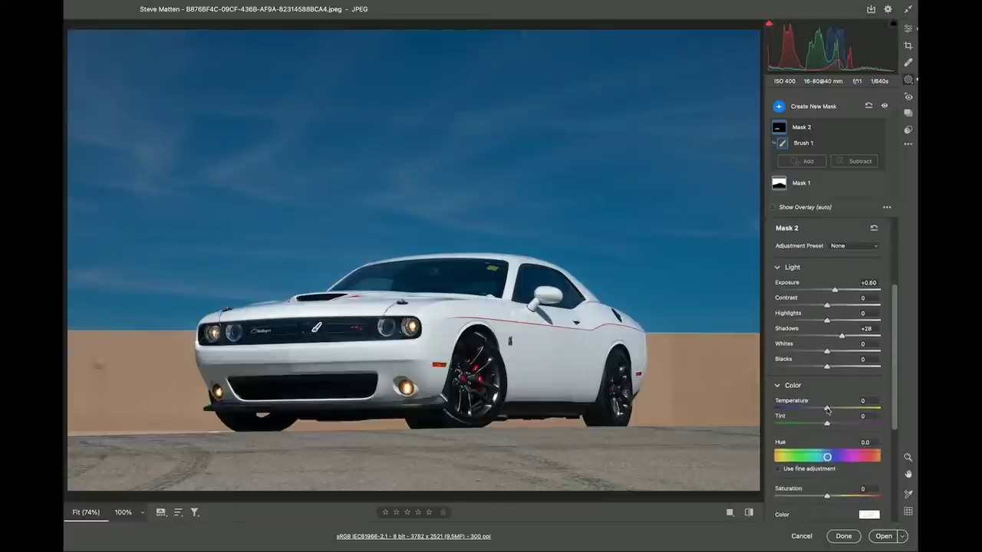
pyautogui.moveTo(827, 411); pyautogui.dragTo(835, 411)
pyautogui.moveTo(246, 383)
pyautogui.mouseDown()
pyautogui.moveTo(361, 386)
pyautogui.moveTo(280, 375)
pyautogui.mouseUp()
pyautogui.press('alt')
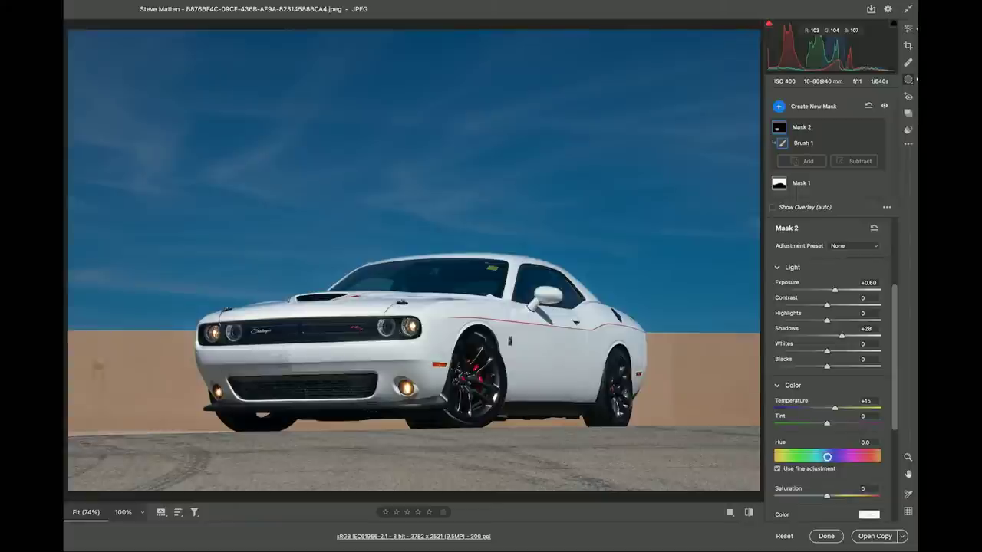
pyautogui.press('alt')
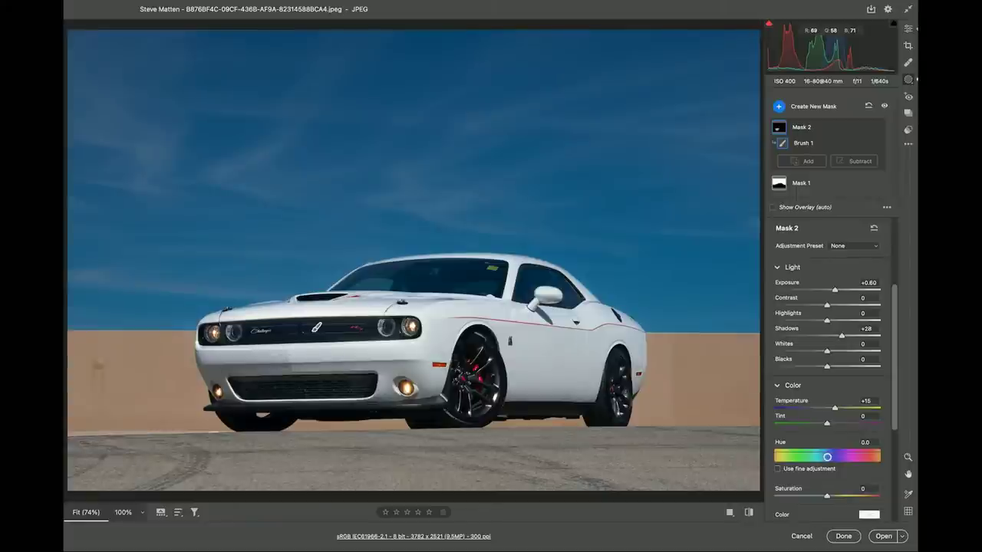
# Brush another new mask over the car's front and rear wheels with Exposure +0.25 and Shadows +12.
pyautogui.click(779, 107)
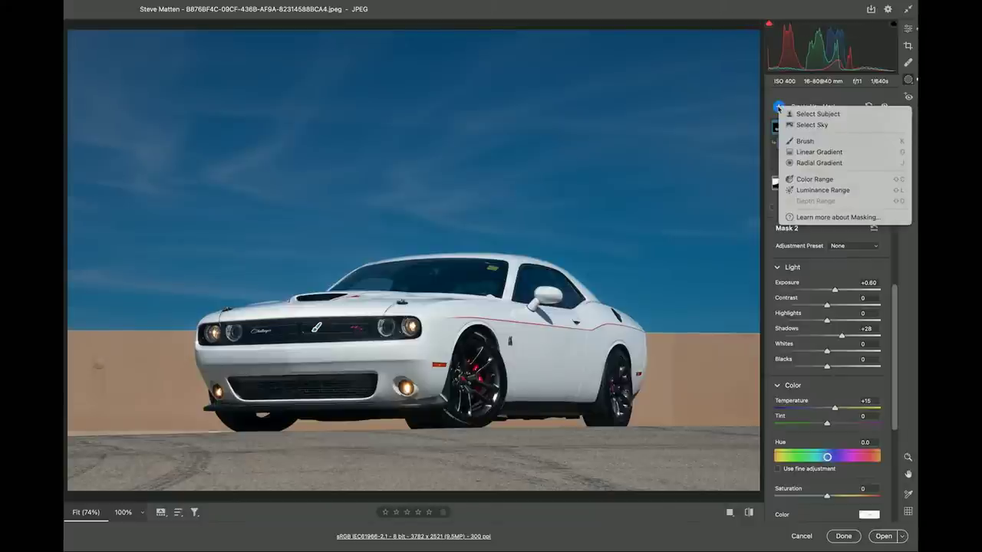
pyautogui.click(792, 142)
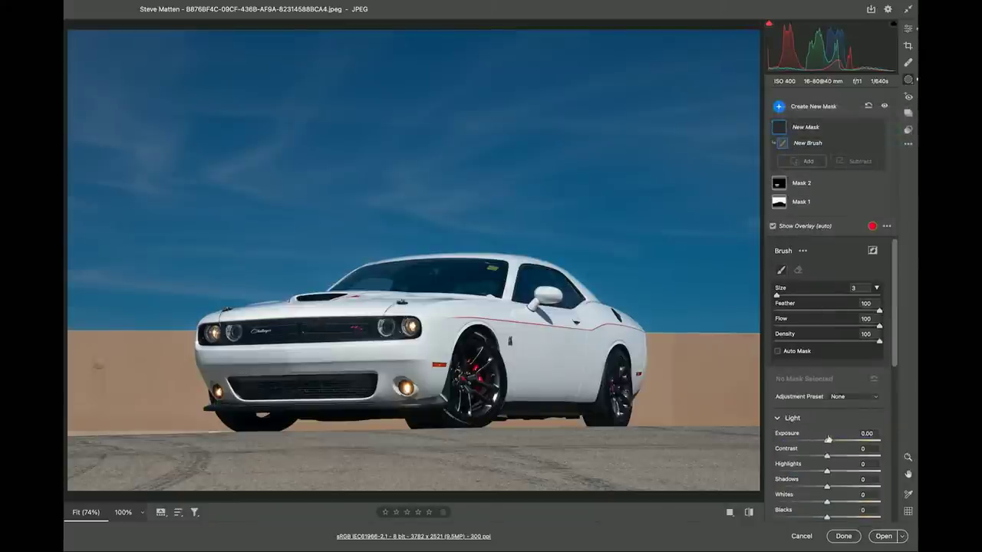
pyautogui.moveTo(827, 442); pyautogui.dragTo(830, 441)
pyautogui.moveTo(827, 487); pyautogui.dragTo(830, 487)
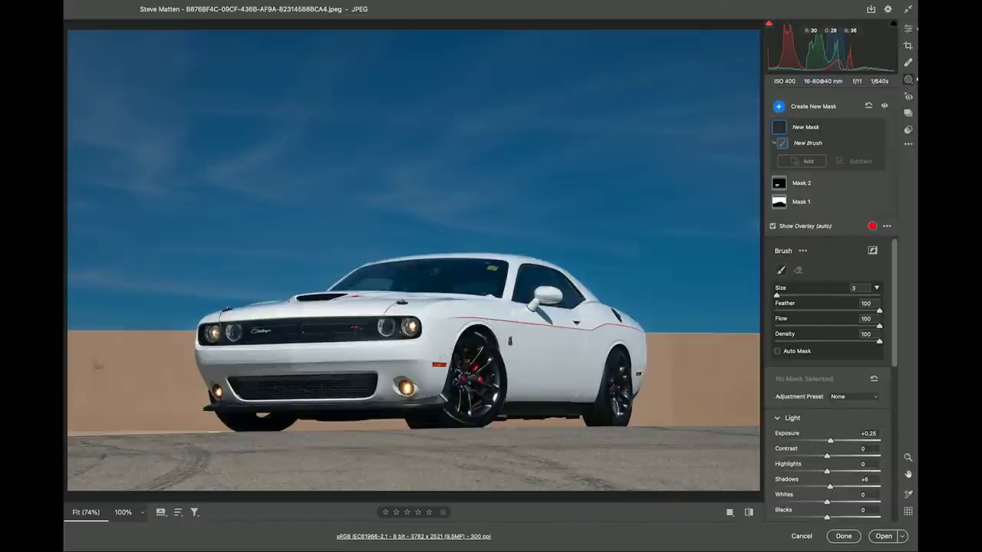
pyautogui.click(472, 376)
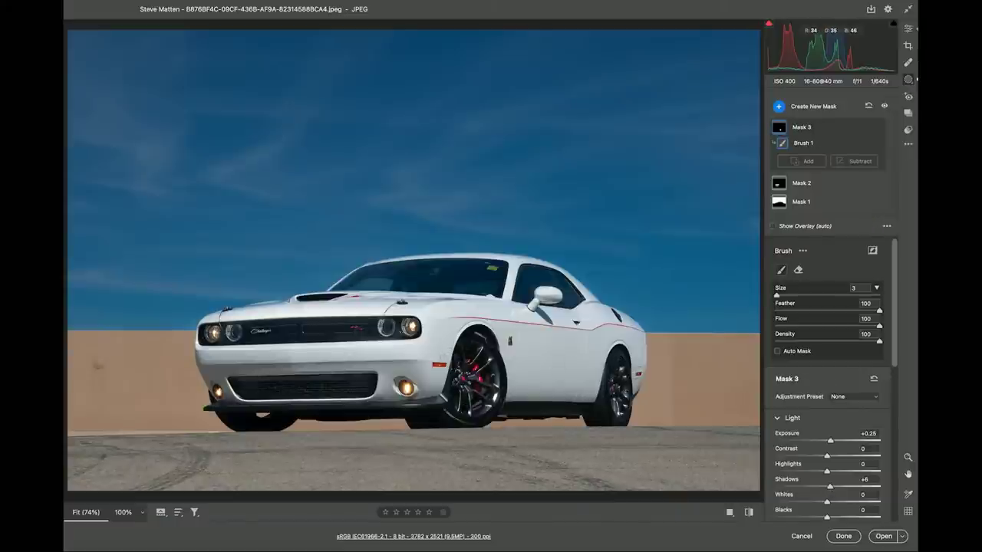
pyautogui.click(599, 377)
pyautogui.moveTo(831, 488); pyautogui.dragTo(833, 488)
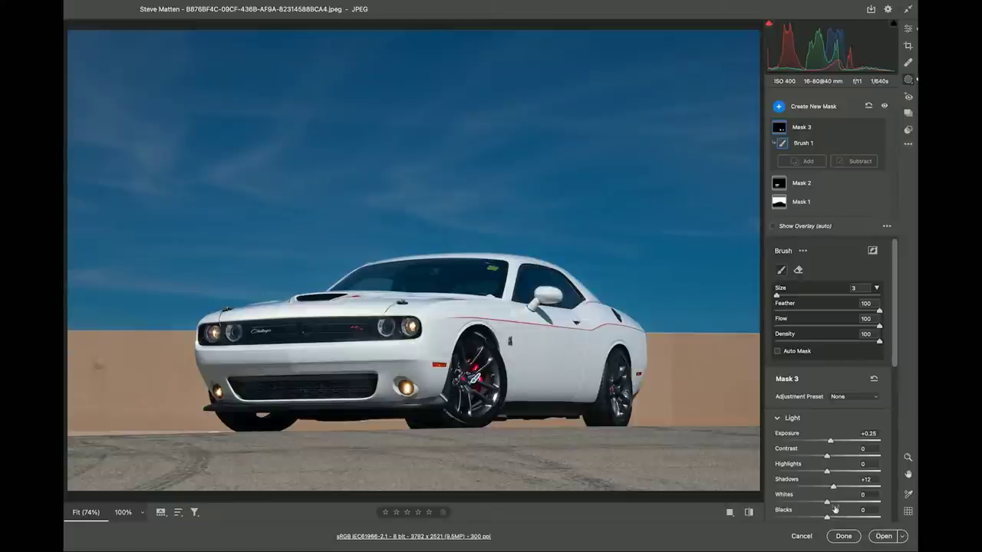
# Open the developed car photo in Photoshop and show the side panels.
pyautogui.click(884, 536)
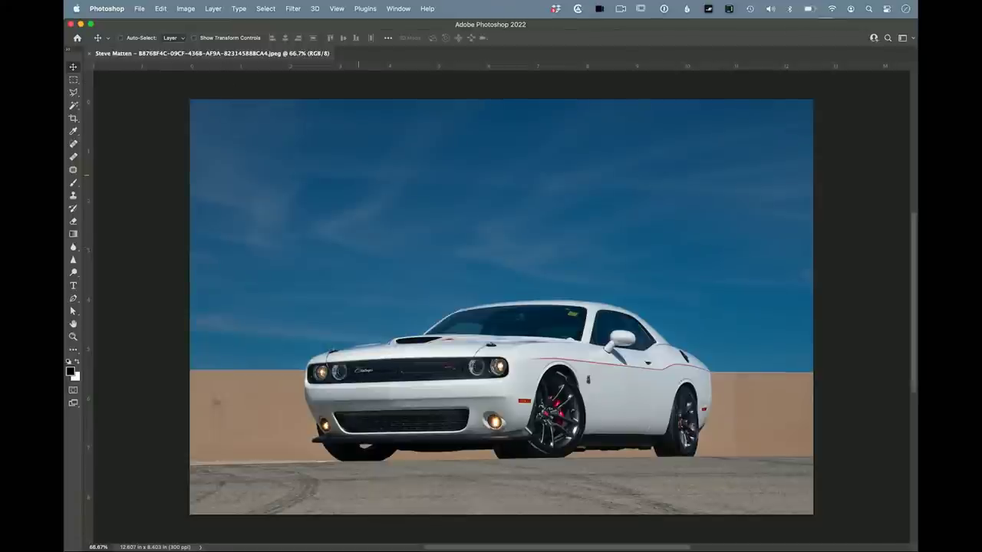
pyautogui.hotkey('shift', 'Tab')
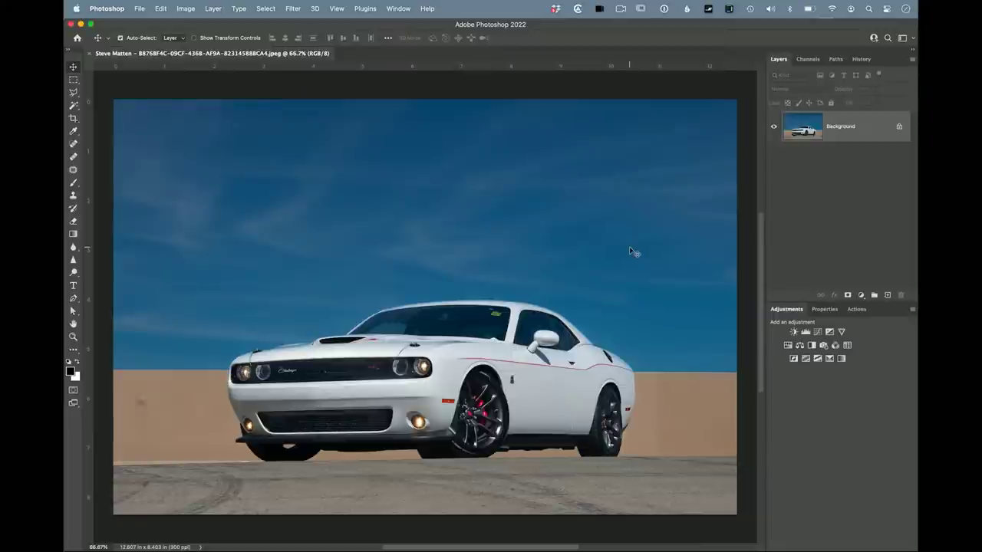
# Remove the yellow sticker from the windshield with a size 30 Spot Healing Brush.
pyautogui.press('super+equal')
pyautogui.press('super+equal')
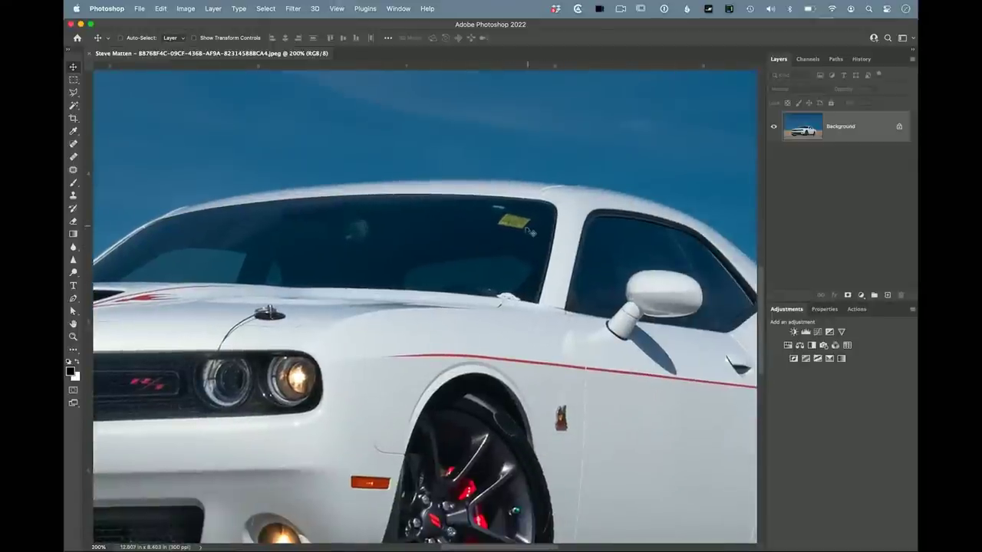
pyautogui.click(73, 143)
pyautogui.press('[')
pyautogui.press('[')
pyautogui.press('[')
pyautogui.press('[')
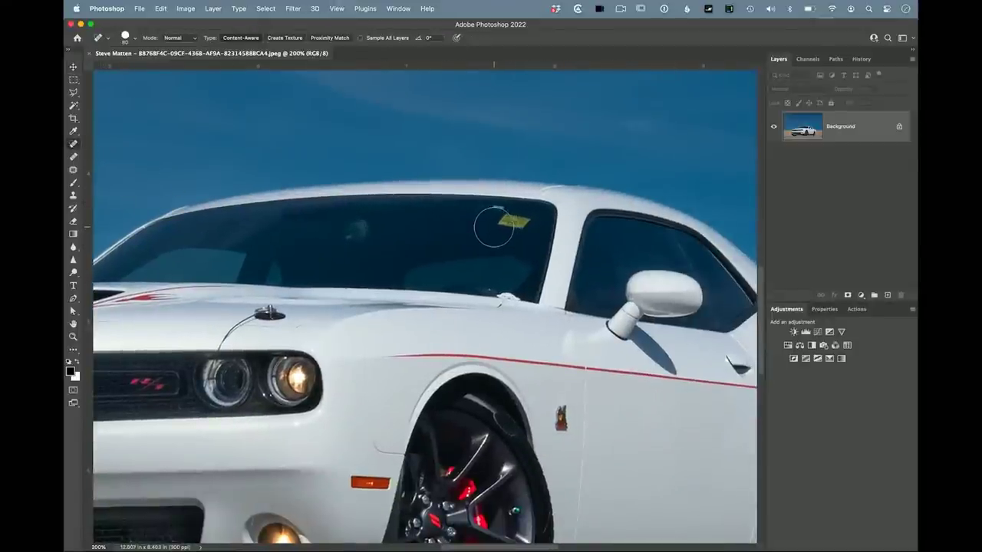
pyautogui.press('[')
pyautogui.moveTo(495, 228)
pyautogui.mouseDown()
pyautogui.moveTo(520, 221)
pyautogui.moveTo(486, 211)
pyautogui.moveTo(522, 218)
pyautogui.mouseUp()
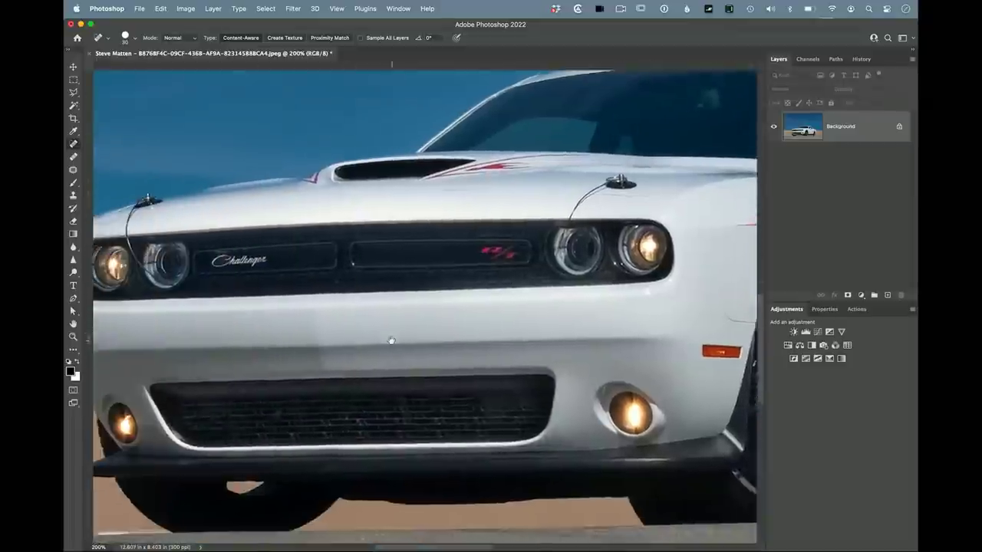
# Patch the round blemish and streaks on the wall in front of the car with clean wall texture.
pyautogui.moveTo(391, 340); pyautogui.dragTo(556, 167)
pyautogui.hscroll(-4, 555, 167)
pyautogui.scroll(5, 556, 167)
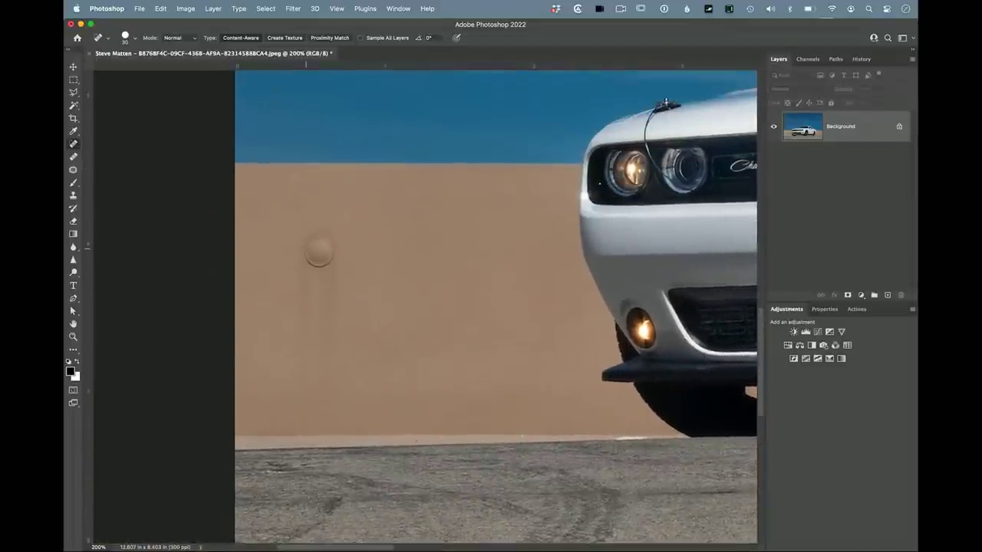
pyautogui.click(73, 169)
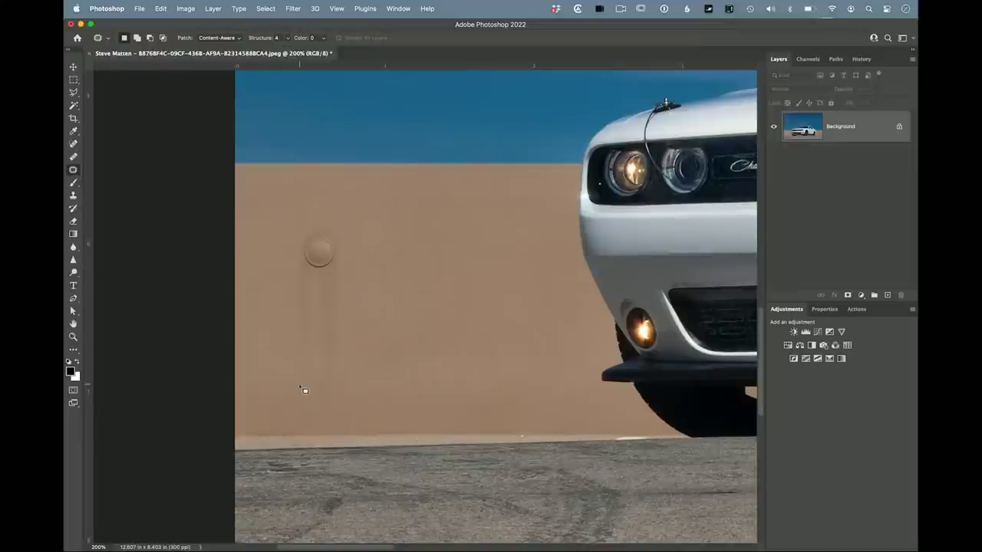
pyautogui.moveTo(299, 377)
pyautogui.mouseDown()
pyautogui.moveTo(299, 216)
pyautogui.moveTo(331, 216)
pyautogui.moveTo(344, 233)
pyautogui.moveTo(344, 372)
pyautogui.moveTo(320, 404)
pyautogui.moveTo(301, 381)
pyautogui.mouseUp()
pyautogui.moveTo(329, 302); pyautogui.dragTo(461, 295)
pyautogui.press('super+d')
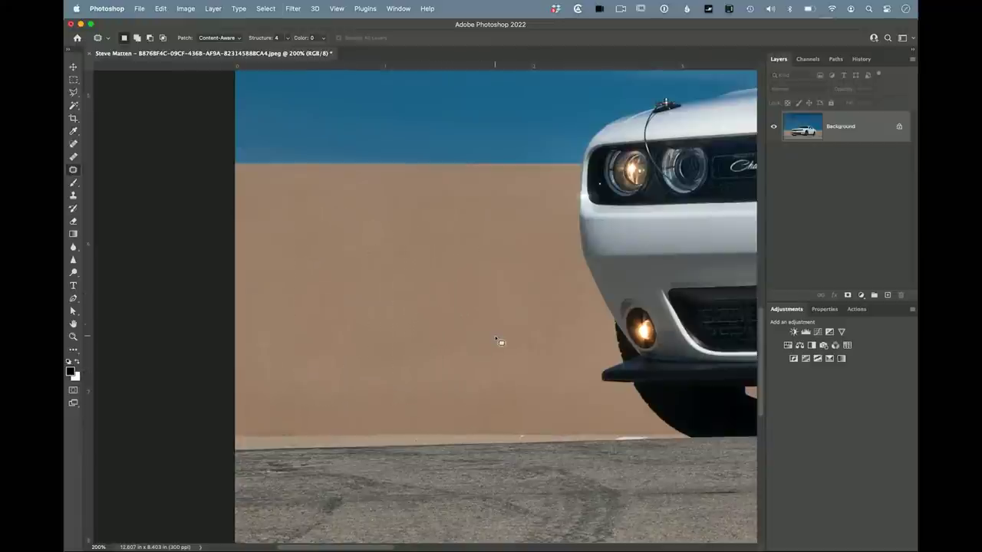
# Patch the vertical tonal seam in the wall behind the car's rear end, redoing the first attempt from a closer source area.
pyautogui.press('super+minus')
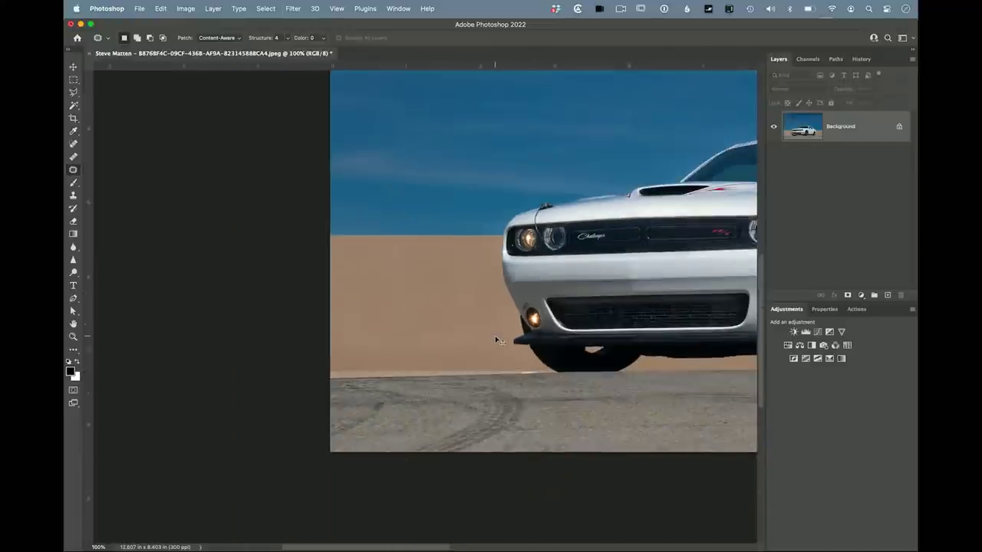
pyautogui.moveTo(487, 336); pyautogui.dragTo(781, 396)
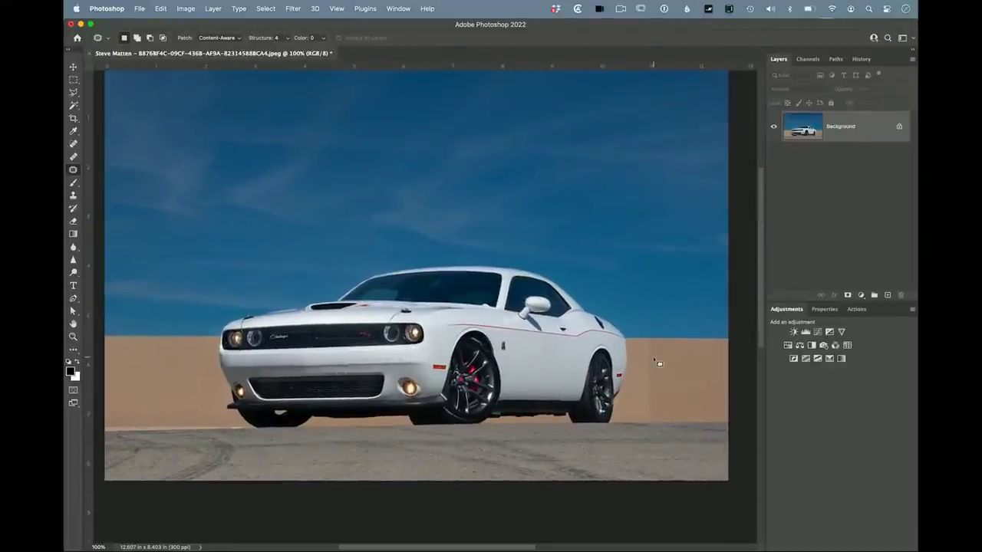
pyautogui.press('super+plus')
pyautogui.moveTo(658, 363); pyautogui.dragTo(480, 360)
pyautogui.moveTo(322, 388)
pyautogui.mouseDown()
pyautogui.moveTo(275, 318)
pyautogui.moveTo(299, 146)
pyautogui.moveTo(308, 142)
pyautogui.moveTo(338, 280)
pyautogui.moveTo(359, 311)
pyautogui.moveTo(436, 306)
pyautogui.mouseUp()
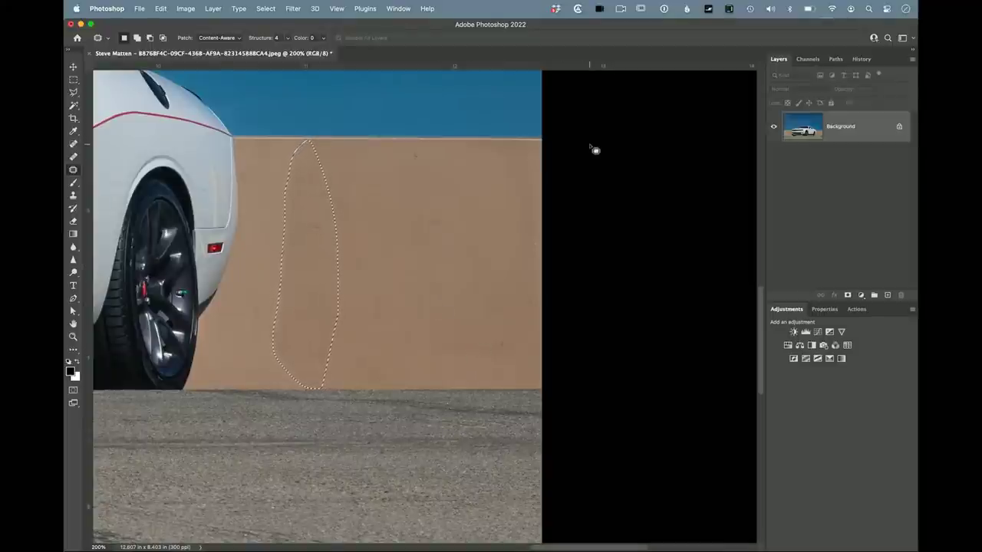
pyautogui.press('super+z')
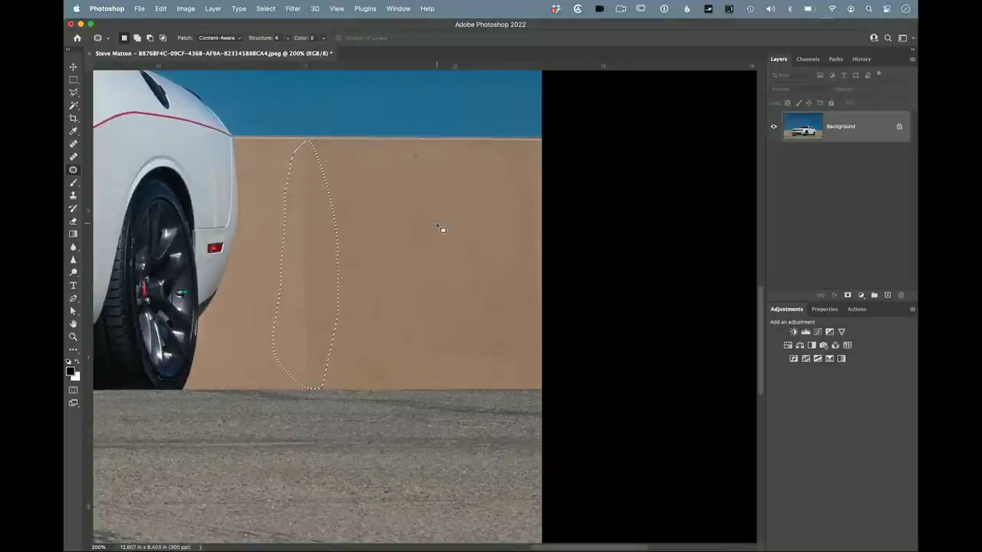
pyautogui.moveTo(323, 254); pyautogui.dragTo(402, 250)
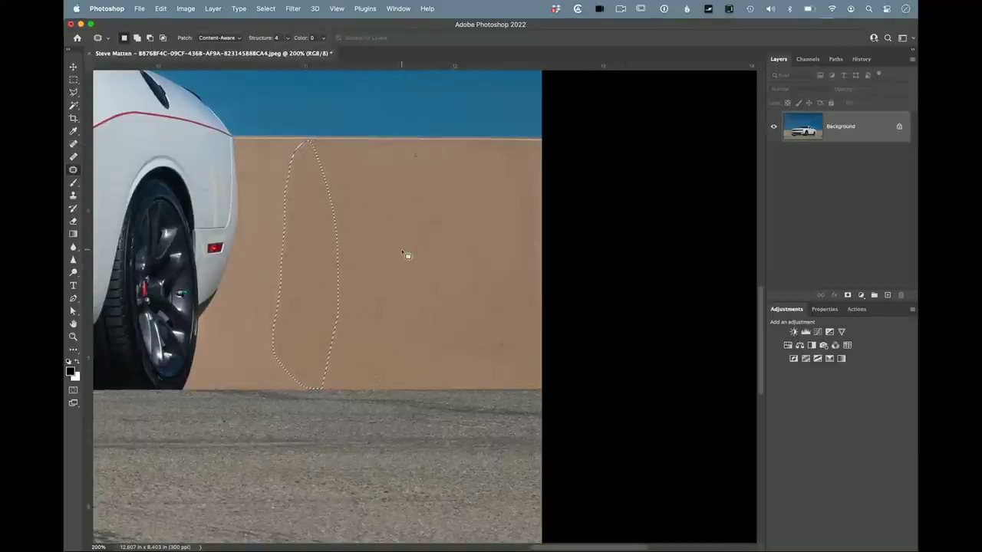
pyautogui.press('super+d')
# Patch the uneven wall strip next to the rear bumper with texture from farther along the wall.
pyautogui.moveTo(310, 381)
pyautogui.mouseDown()
pyautogui.moveTo(279, 385)
pyautogui.moveTo(250, 306)
pyautogui.moveTo(257, 220)
pyautogui.moveTo(276, 159)
pyautogui.moveTo(302, 152)
pyautogui.mouseUp()
pyautogui.moveTo(300, 276); pyautogui.dragTo(401, 285)
pyautogui.press('super+d')
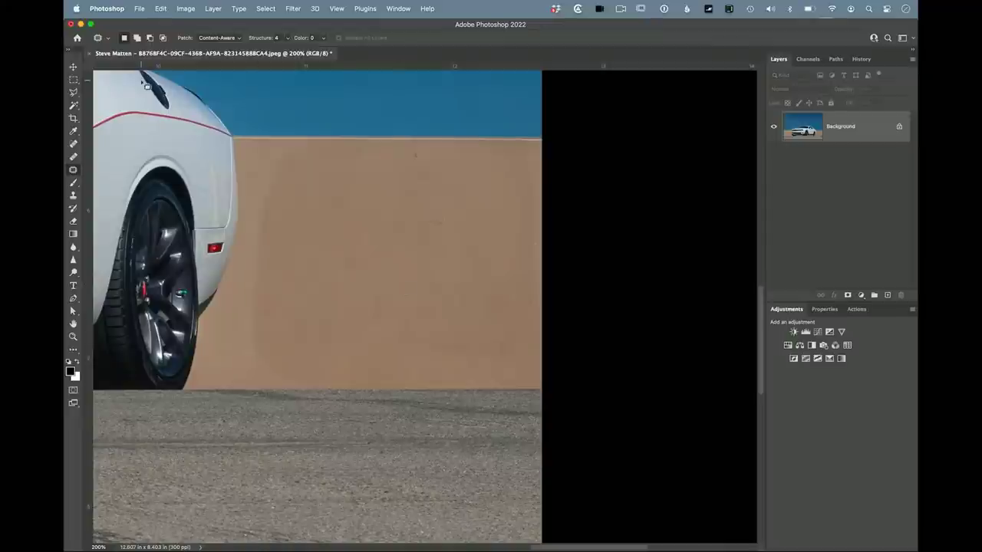
# Select the tan wall section behind the car's rear end with the Quick Selection tool.
pyautogui.click(74, 106)
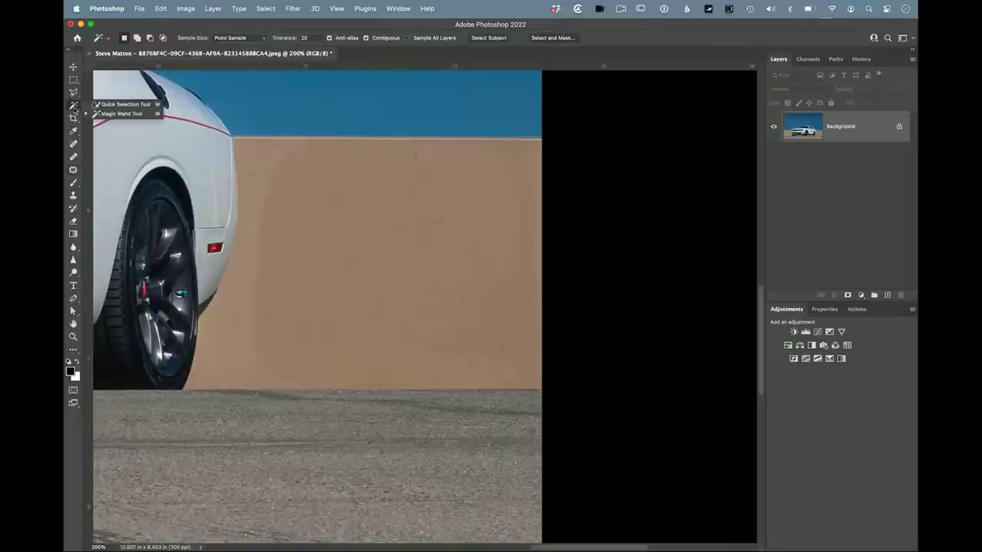
pyautogui.click(123, 105)
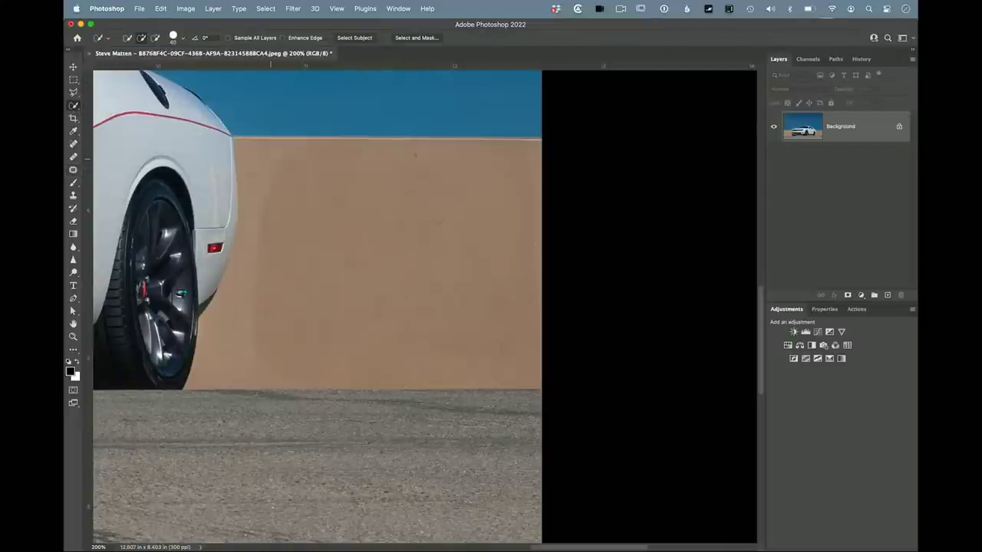
pyautogui.click(206, 302)
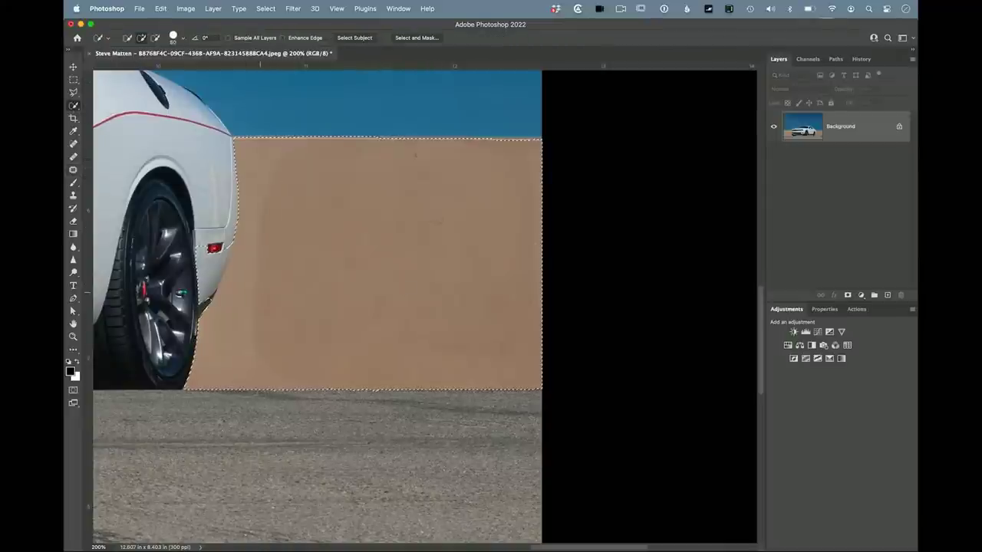
# Complete the wall selection along the rear bumper and even out the wall's blotchy tones inside it with the Clone Stamp.
pyautogui.click(206, 299)
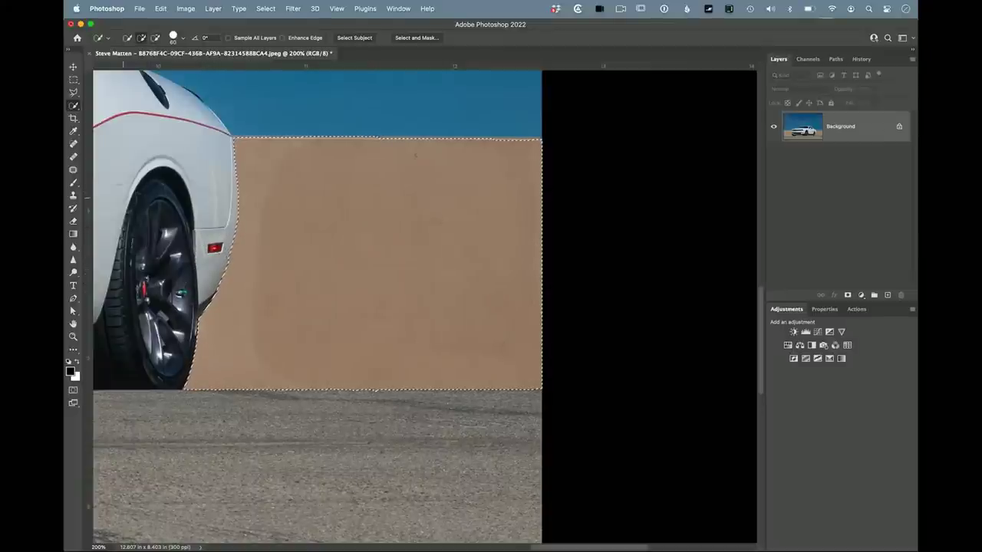
pyautogui.click(74, 195)
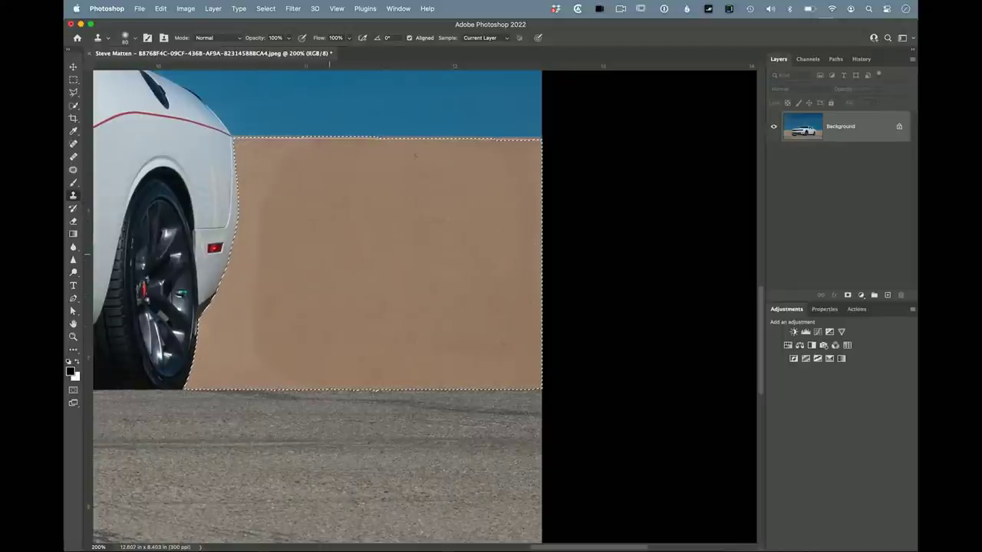
pyautogui.press('super+equal')
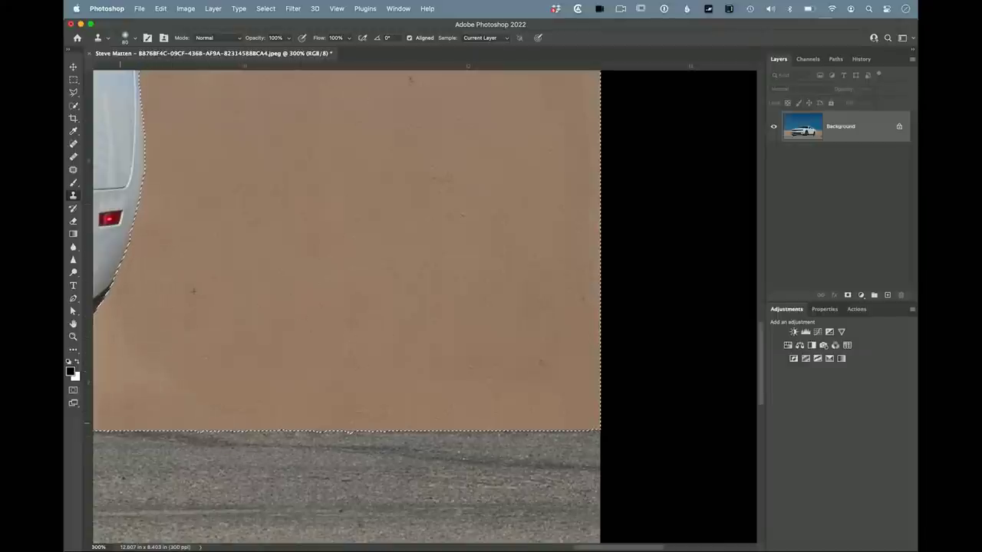
pyautogui.hscroll(-5, 181, 375)
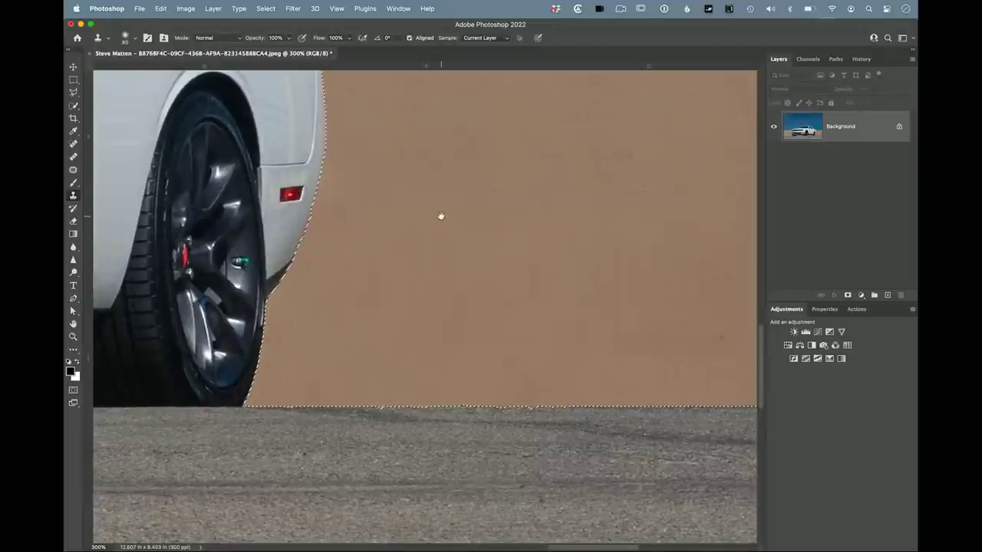
pyautogui.scroll(8, 441, 215)
pyautogui.moveTo(377, 346); pyautogui.dragTo(346, 340)
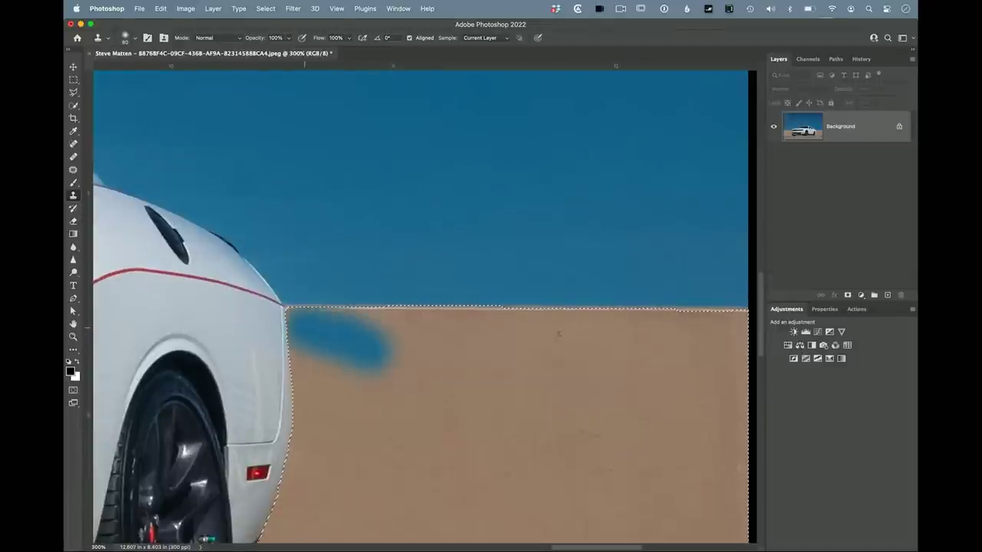
pyautogui.press('super+z')
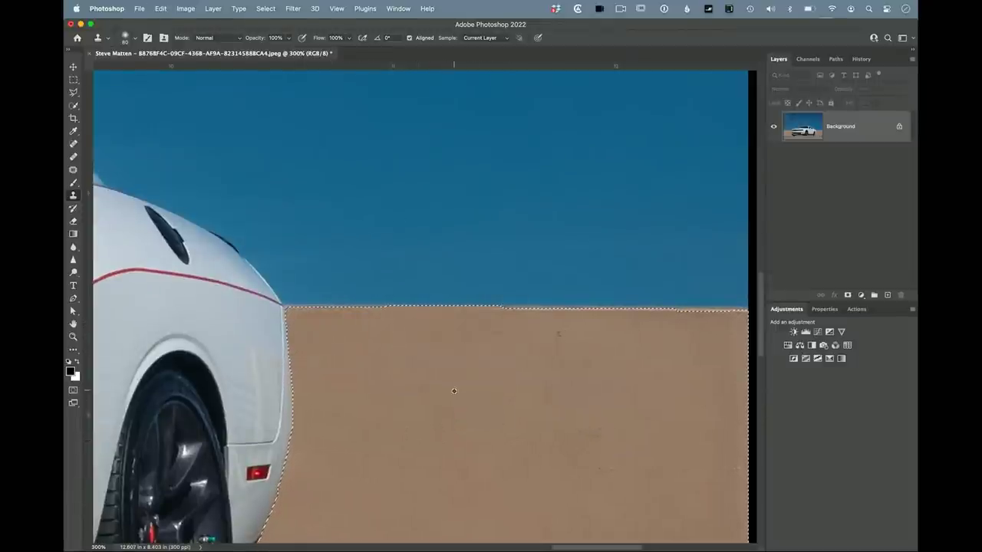
pyautogui.press('super+d')
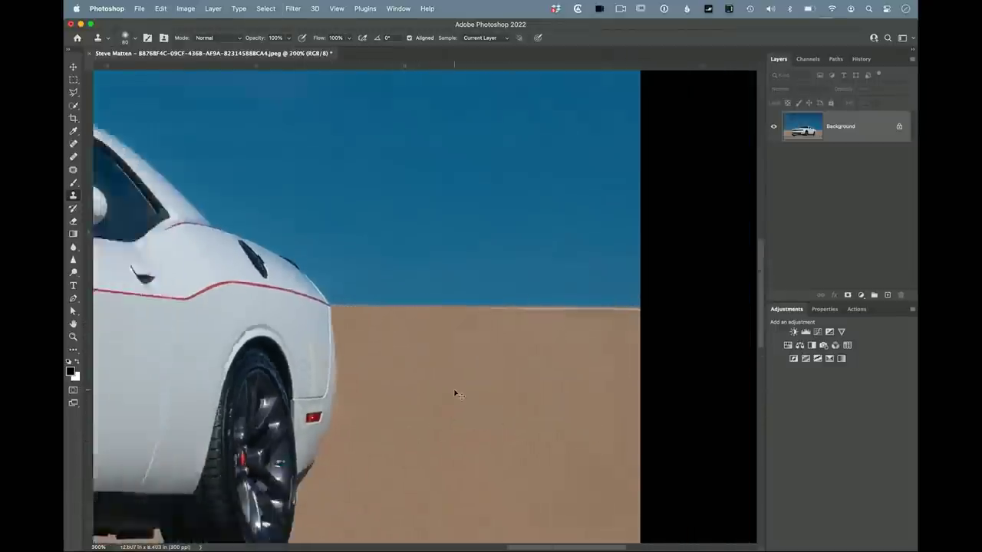
# Set the canvas surround colour around the photo to Default.
pyautogui.press('super+minus')
pyautogui.press('super+minus')
pyautogui.press('super+minus')
pyautogui.press('super+minus')
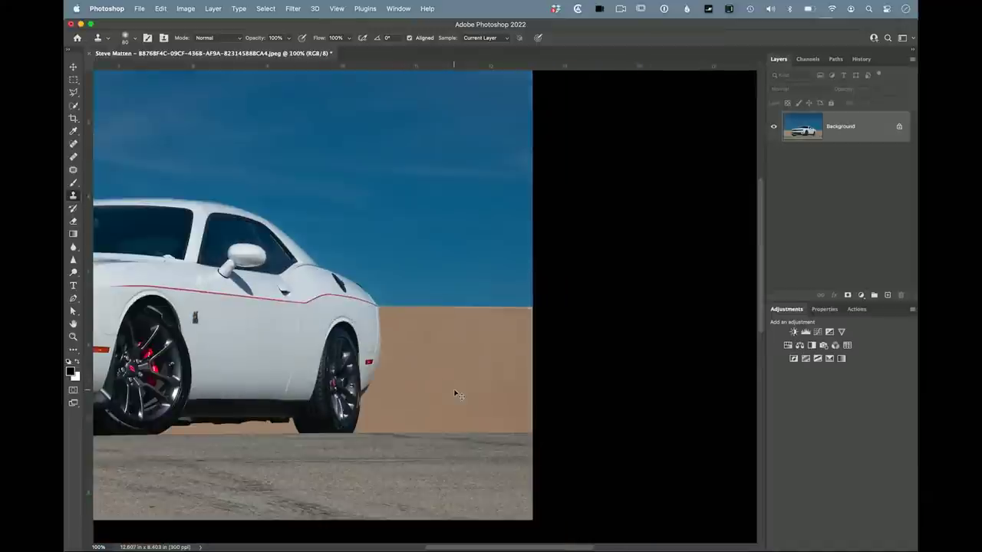
pyautogui.press('super+minus')
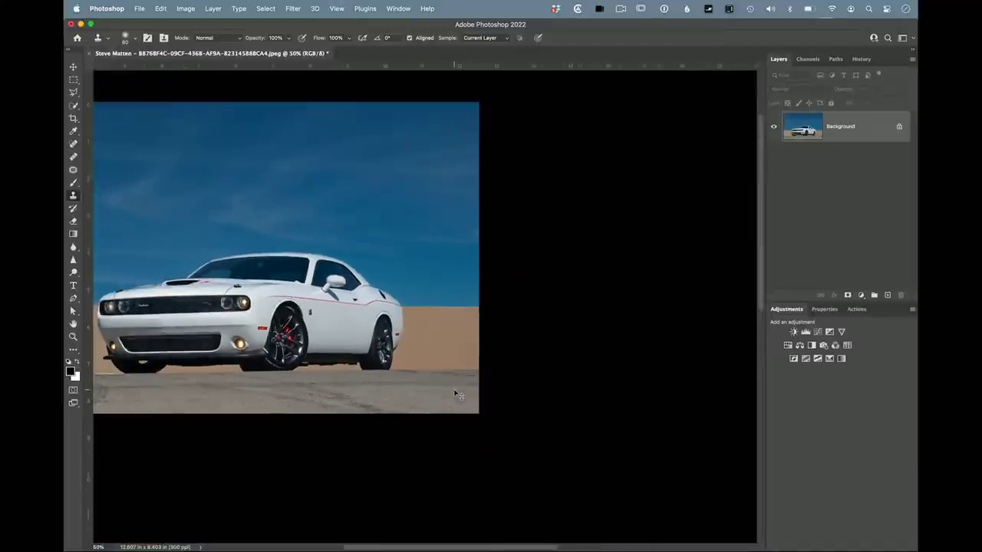
pyautogui.press('super+minus')
pyautogui.press('super+equal')
pyautogui.press('super+equal')
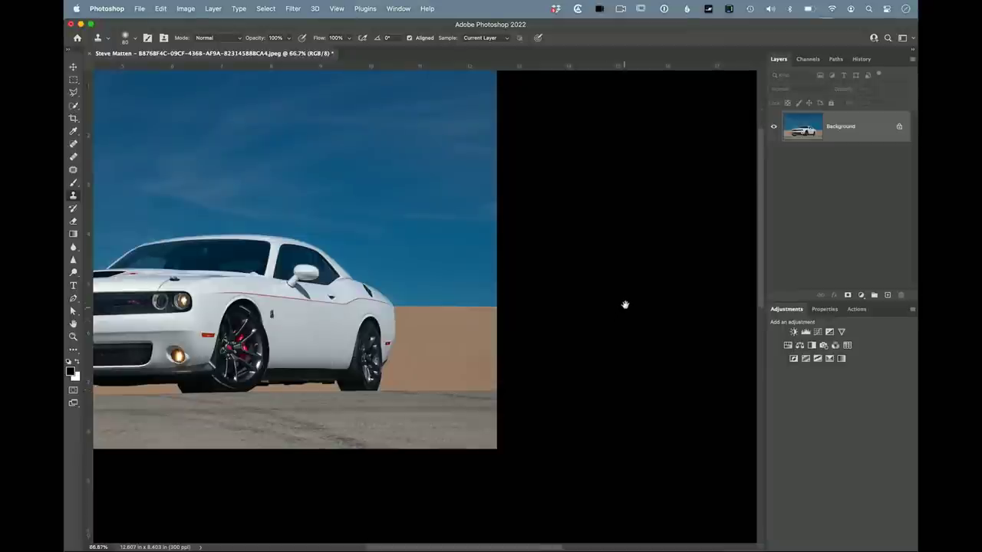
pyautogui.moveTo(624, 304); pyautogui.dragTo(729, 385)
pyautogui.rightClick(712, 335)
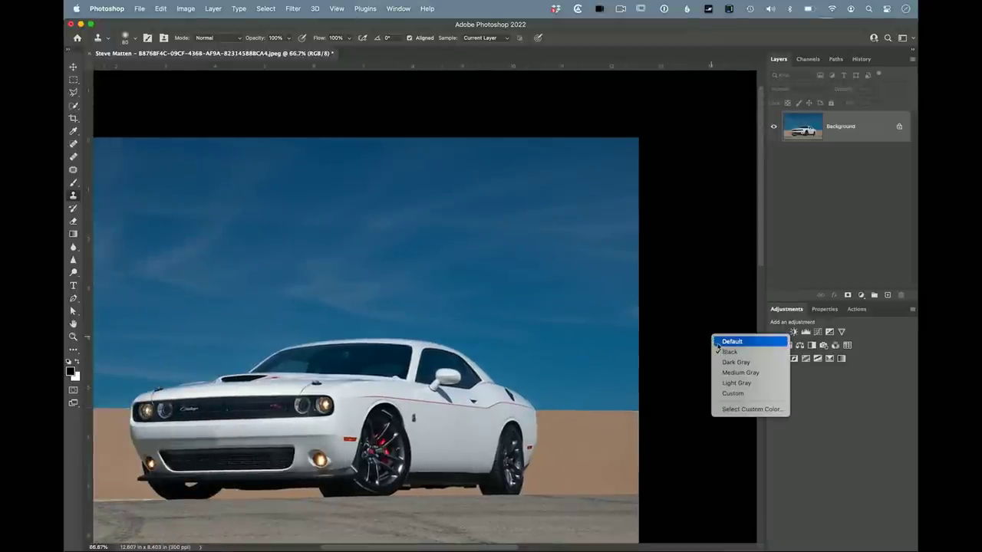
pyautogui.click(717, 345)
pyautogui.moveTo(600, 391); pyautogui.dragTo(579, 341)
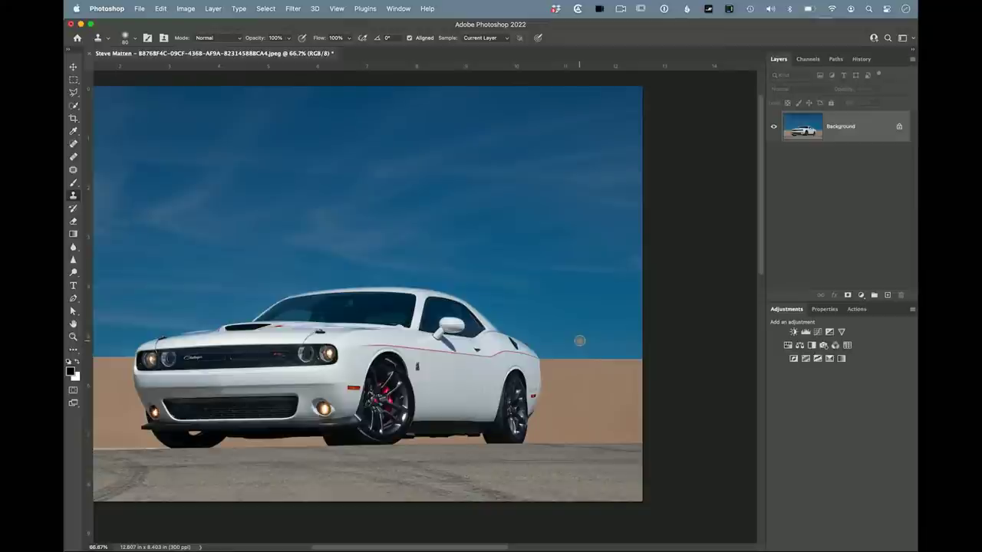
# Add a new blank layer above the car photo.
pyautogui.press('super+equal')
pyautogui.press('super+equal')
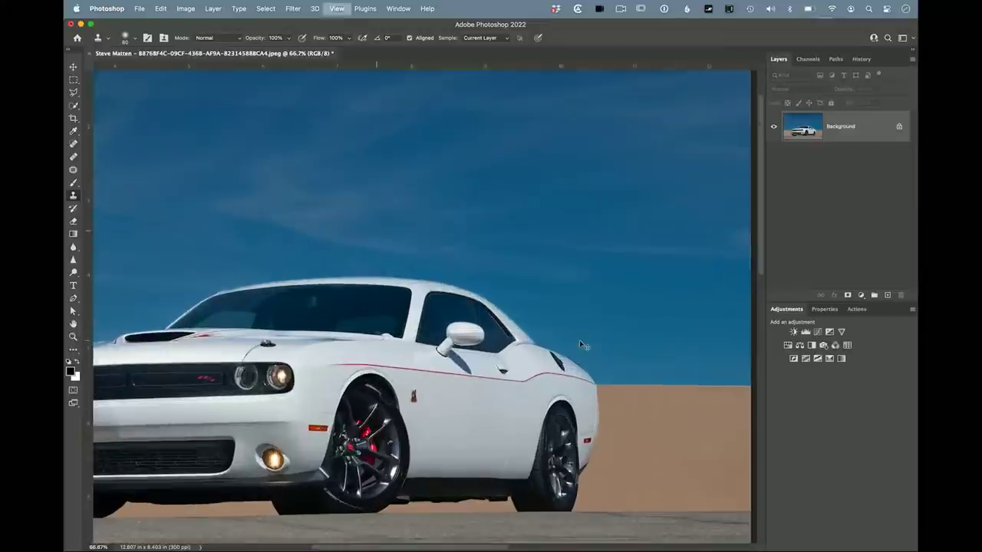
pyautogui.moveTo(580, 340); pyautogui.dragTo(531, 168)
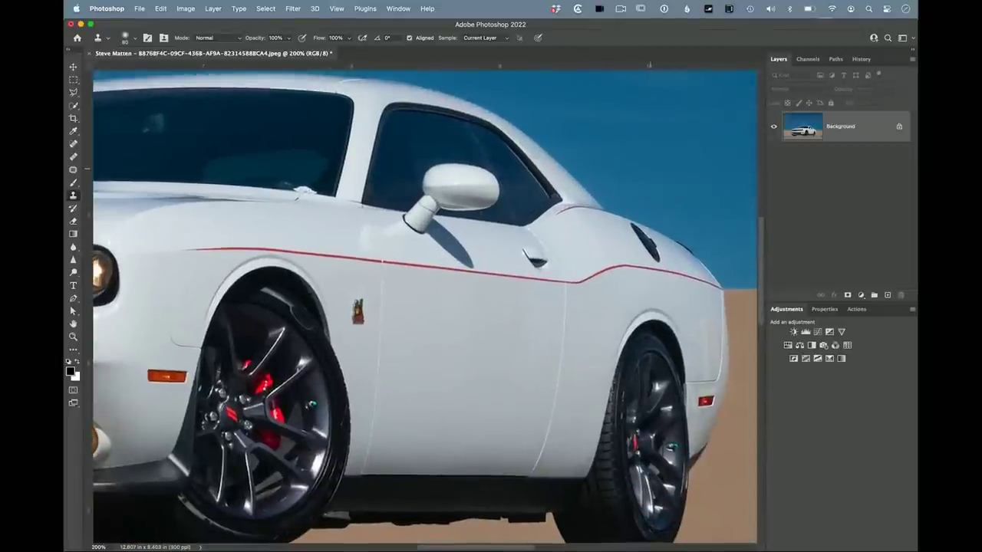
pyautogui.click(888, 295)
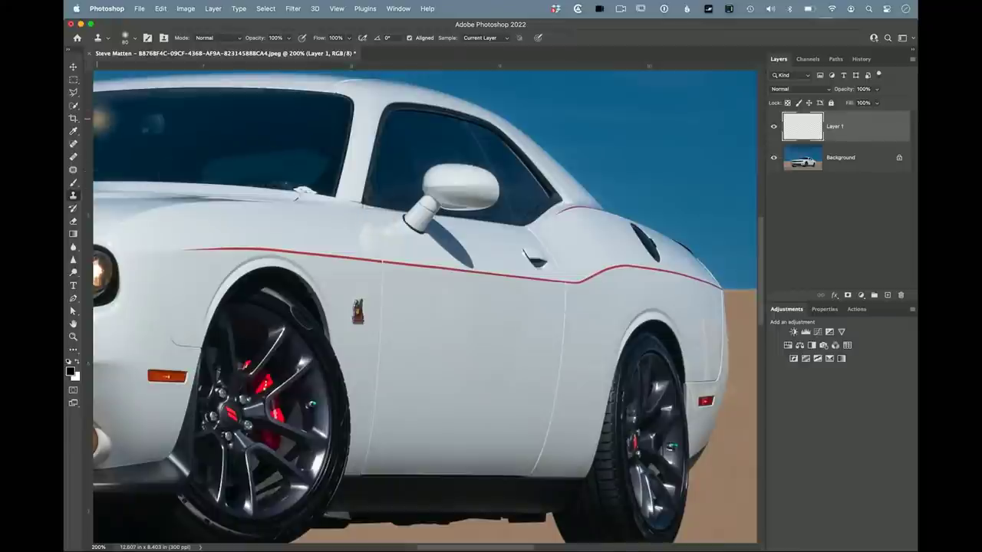
# Outline the upper body side between the red pinstripe and the windows, from headlight to tail, with the Polygonal Lasso.
pyautogui.click(73, 92)
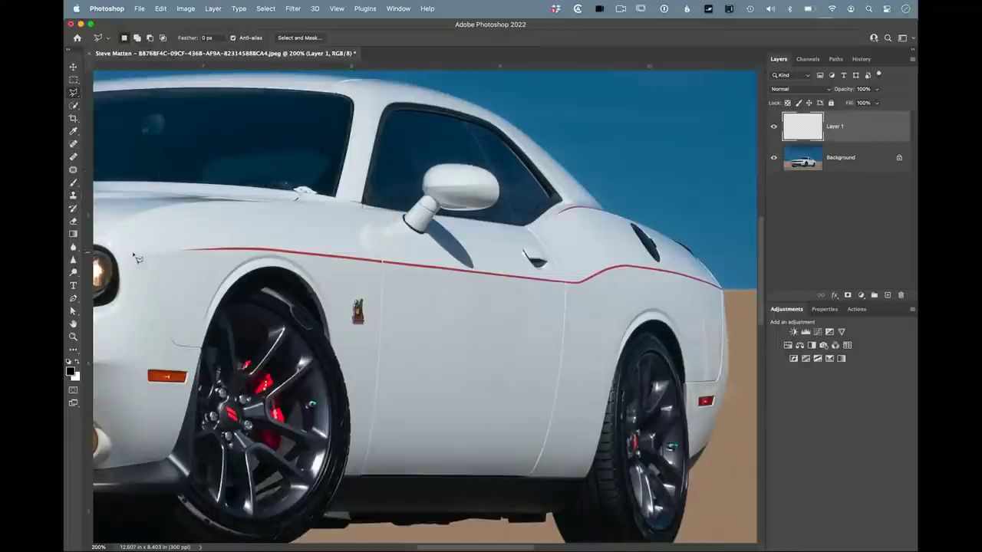
pyautogui.click(127, 253)
pyautogui.click(194, 248)
pyautogui.click(432, 267)
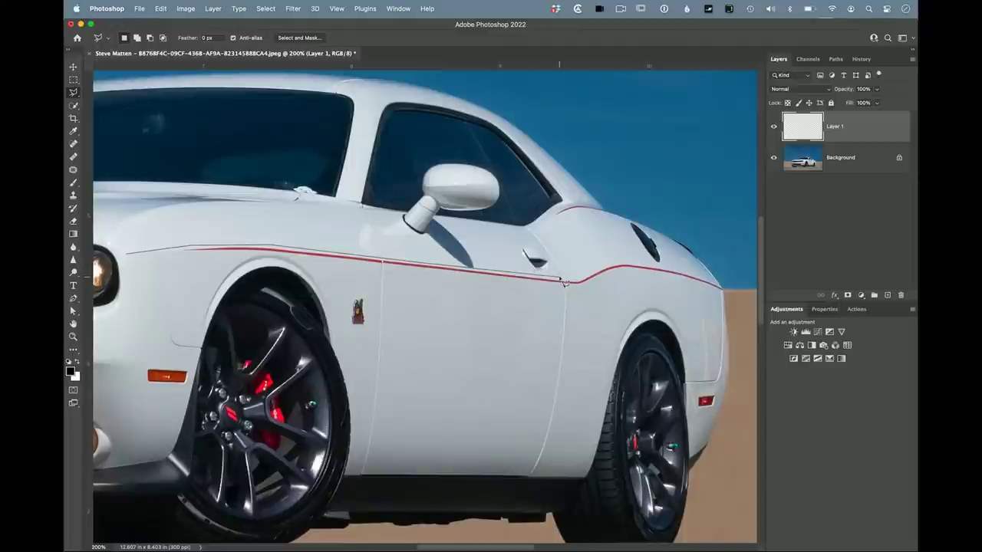
pyautogui.click(564, 283)
pyautogui.click(636, 265)
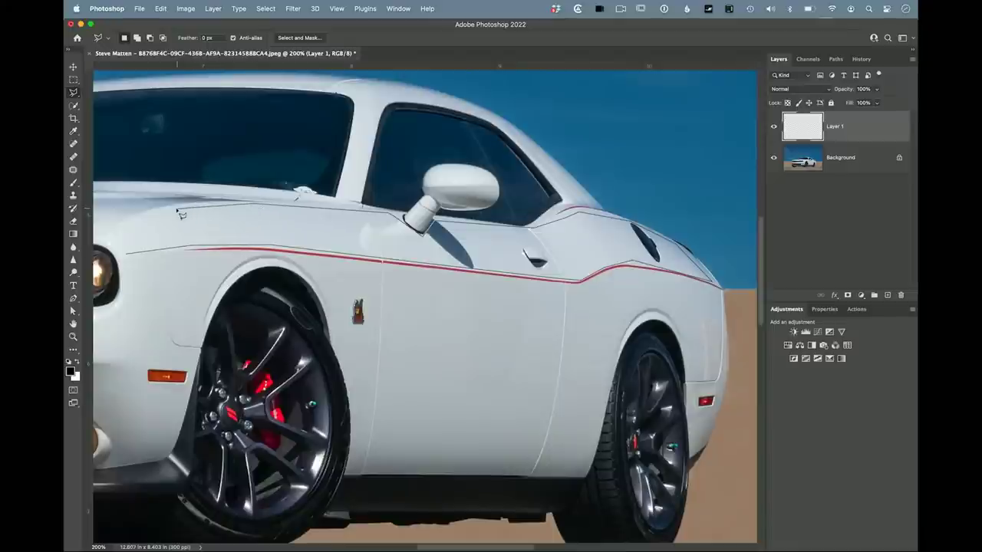
pyautogui.click(113, 239)
pyautogui.click(128, 255)
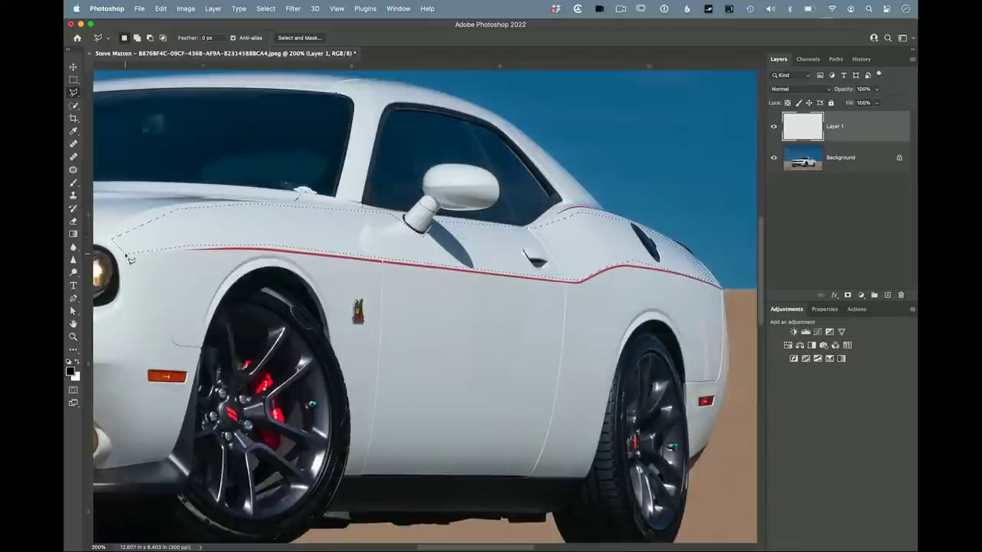
# Try brightening the selected body area on the Background layer by raising the exposure in the Camera Raw Filter.
pyautogui.press('super+minus')
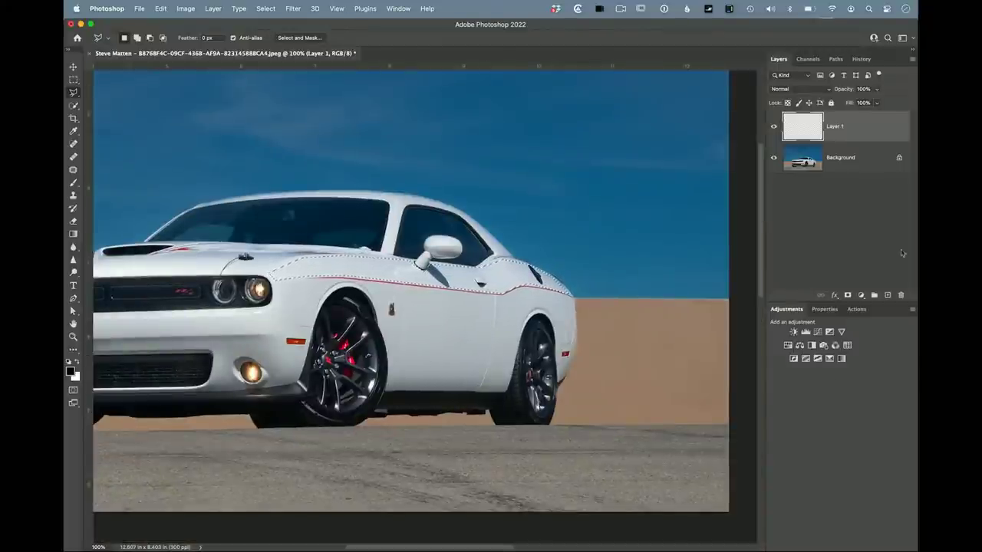
pyautogui.click(827, 161)
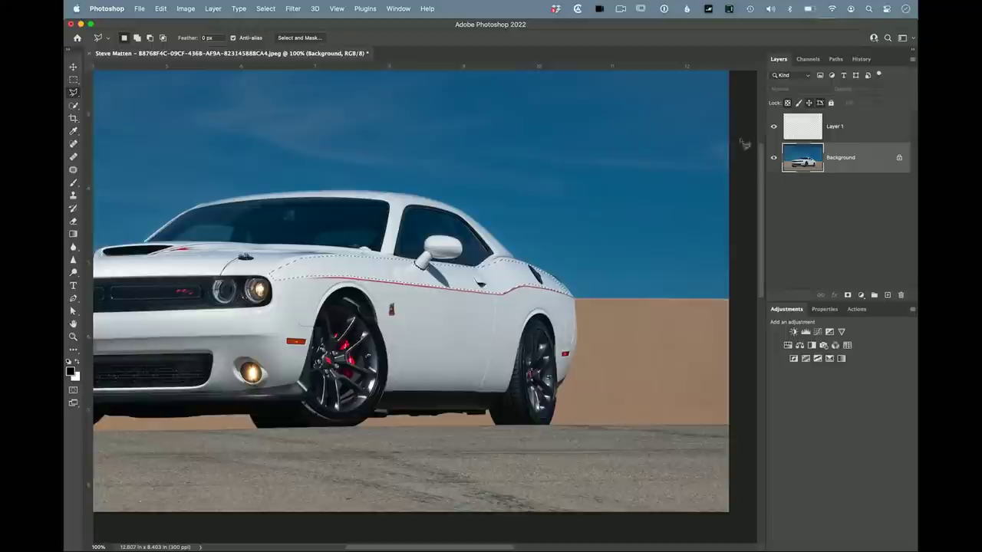
pyautogui.click(292, 4)
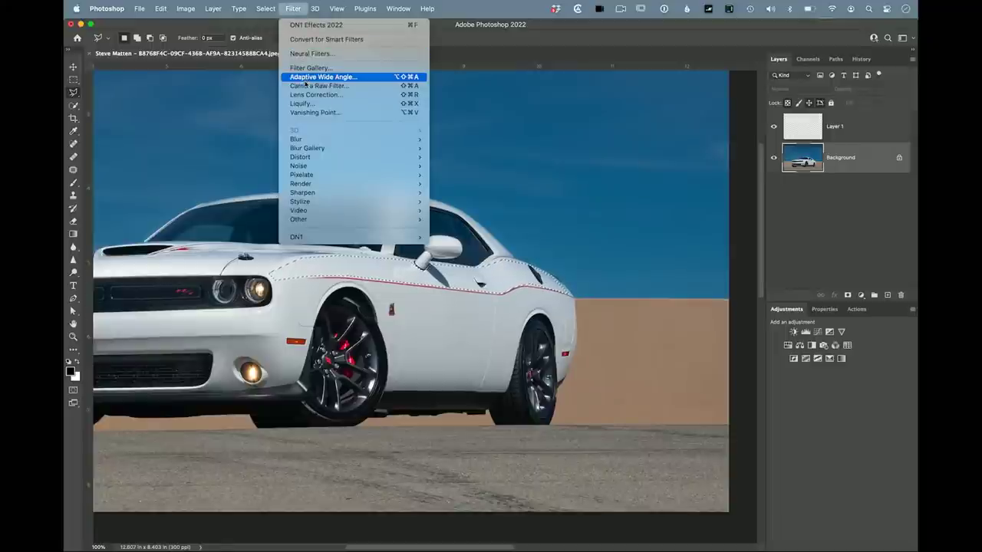
pyautogui.click(322, 84)
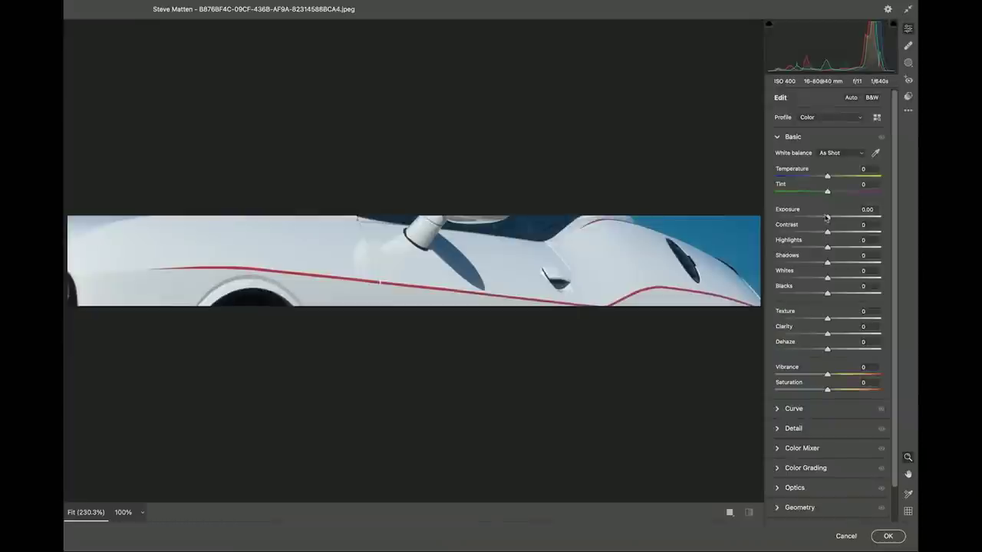
pyautogui.moveTo(826, 218); pyautogui.dragTo(841, 218)
pyautogui.click(884, 537)
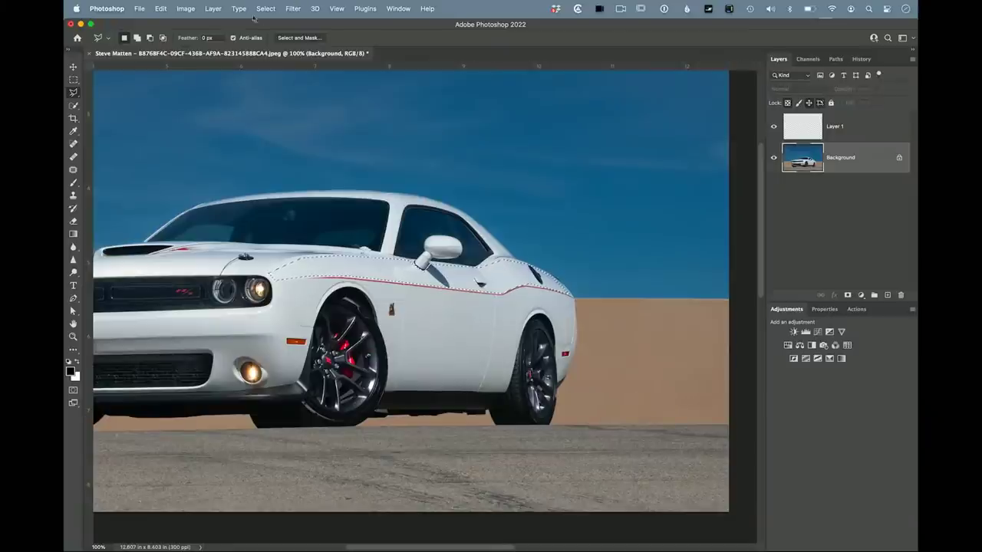
# Brighten the selected body area of the Background layer with a Curves midpoint at input 111 and output 145.
pyautogui.click(189, 9)
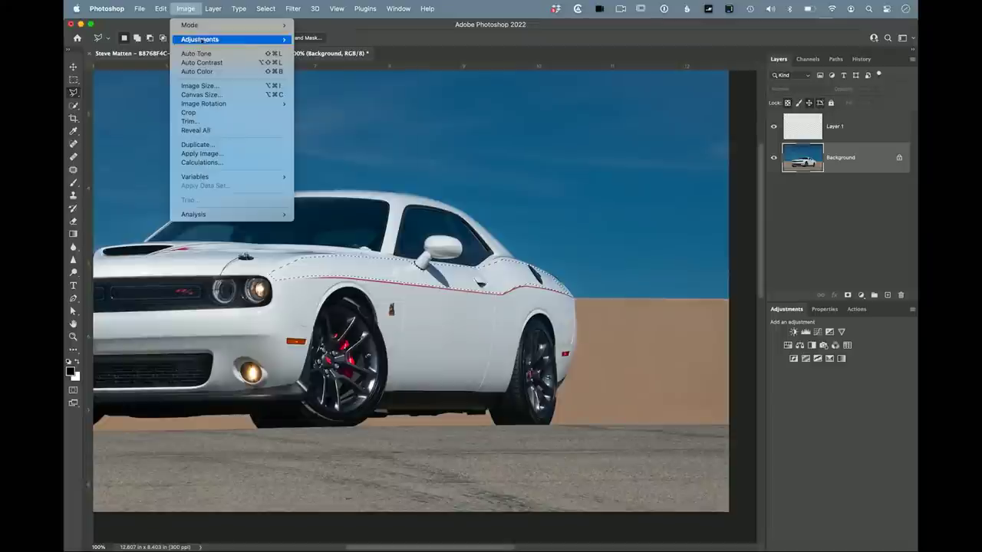
pyautogui.moveTo(223, 40)
pyautogui.click(356, 57)
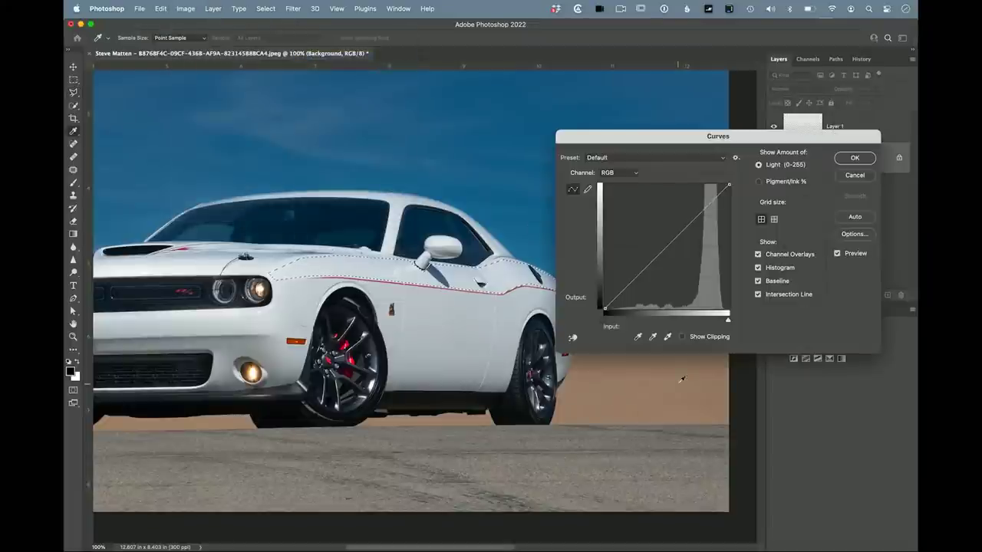
pyautogui.click(666, 244)
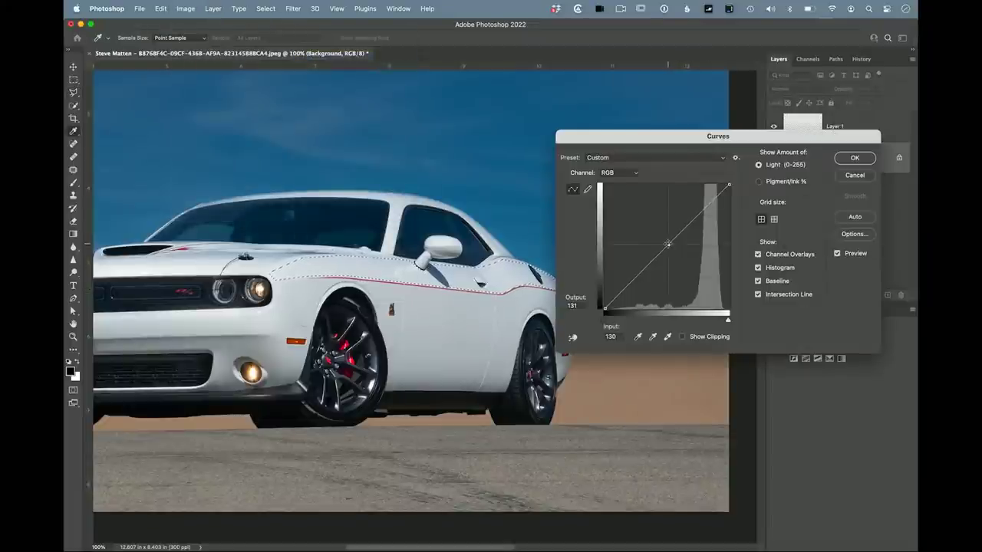
pyautogui.moveTo(667, 244); pyautogui.dragTo(659, 238)
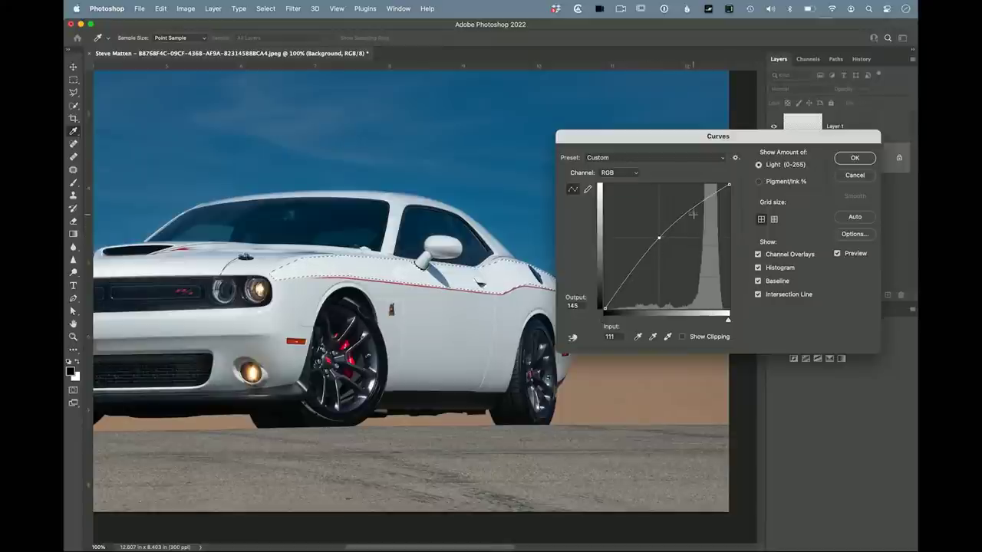
pyautogui.click(854, 158)
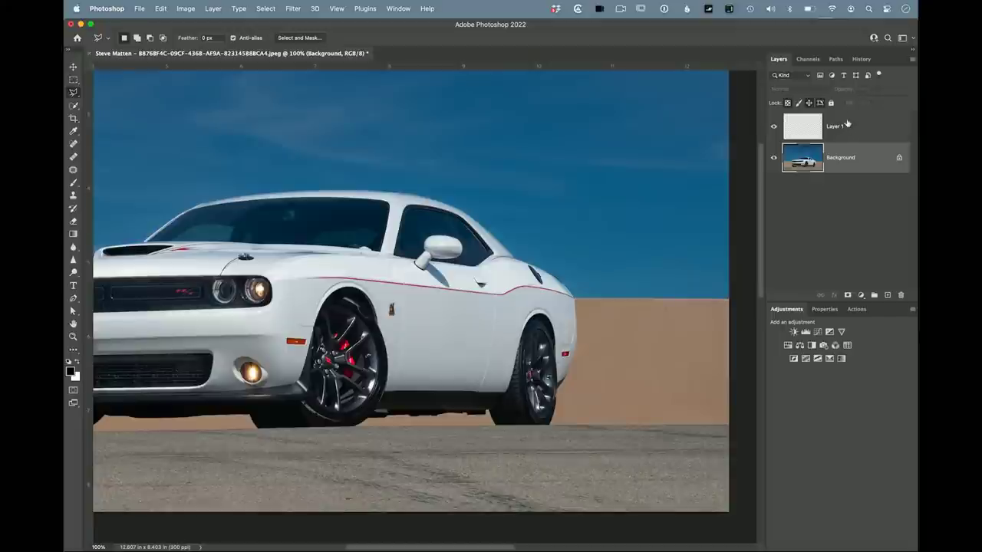
# Compare the photo before and after the Curves adjustment using its history states.
pyautogui.click(861, 60)
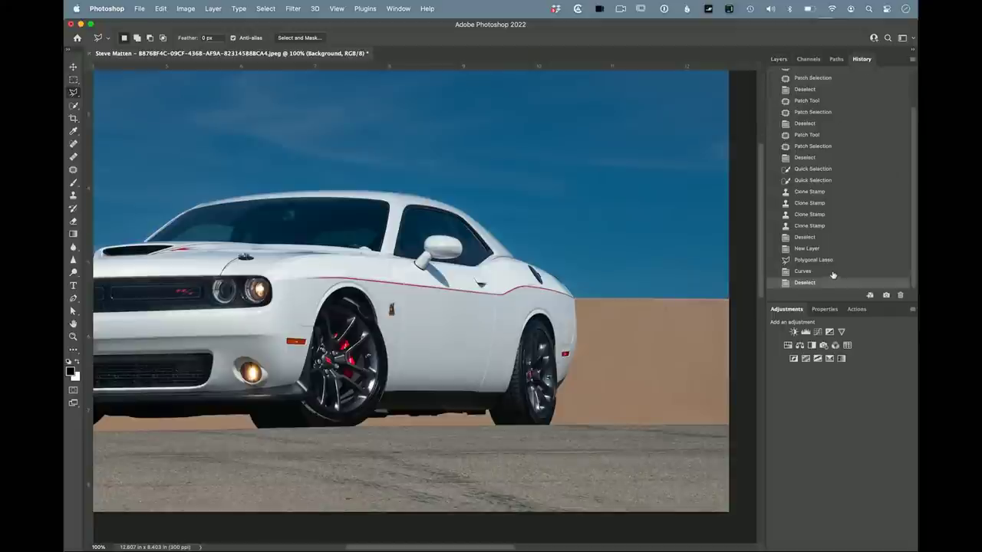
pyautogui.click(830, 238)
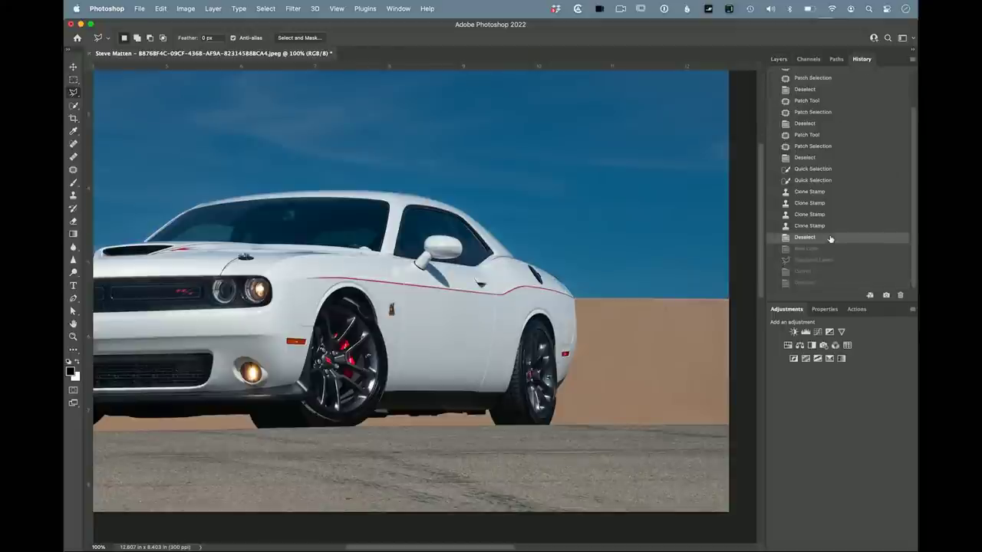
pyautogui.click(830, 286)
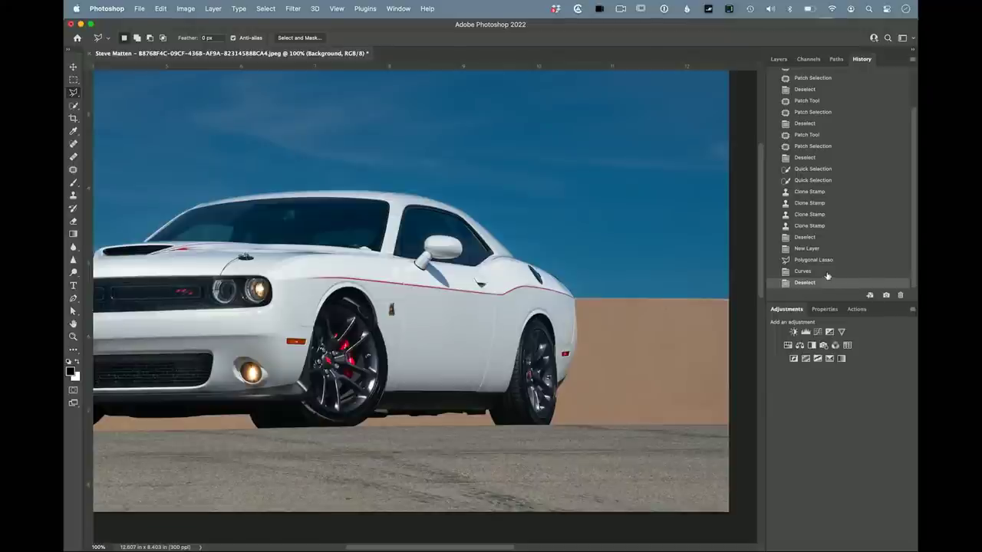
# Revert the photo to the Polygonal Lasso history state and make the blank layer active.
pyautogui.click(827, 274)
pyautogui.click(824, 262)
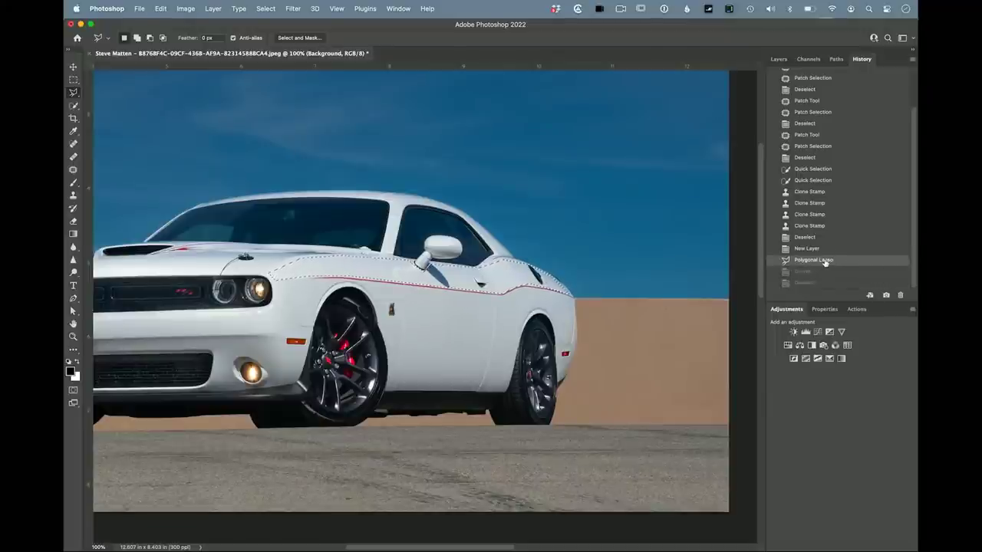
pyautogui.click(779, 59)
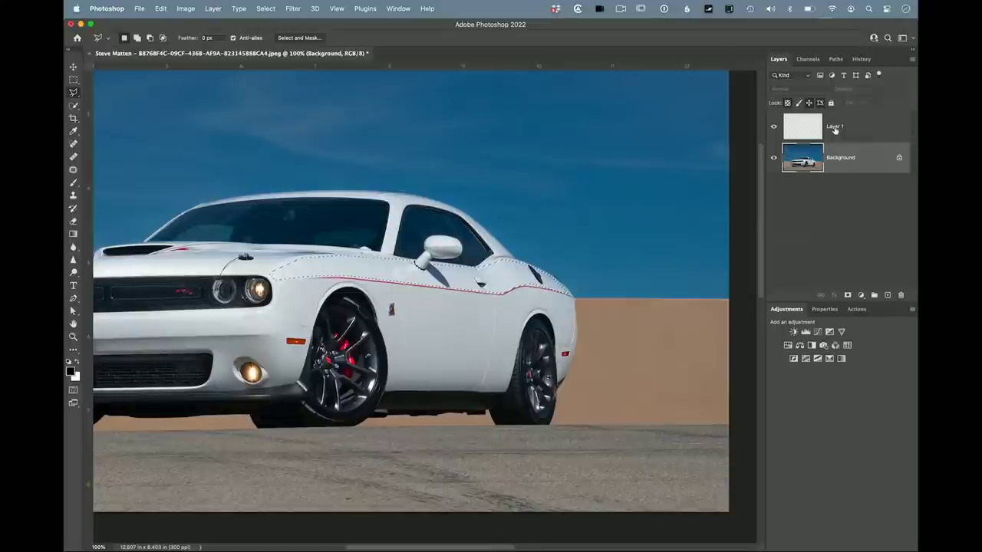
pyautogui.click(835, 129)
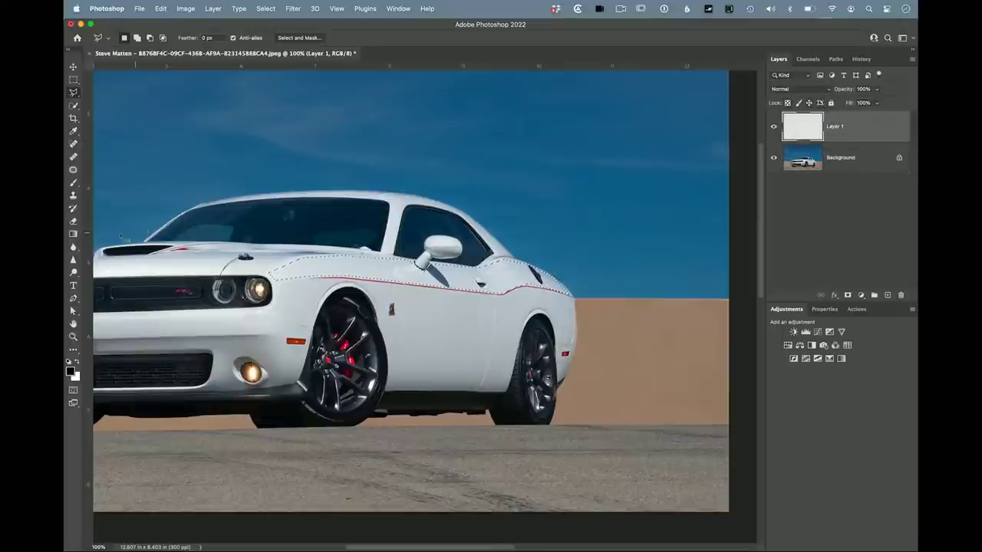
# Try brightening the selected upper body side on Layer 1 with short white Foreground to Transparent gradients, and clear the selection.
pyautogui.click(73, 234)
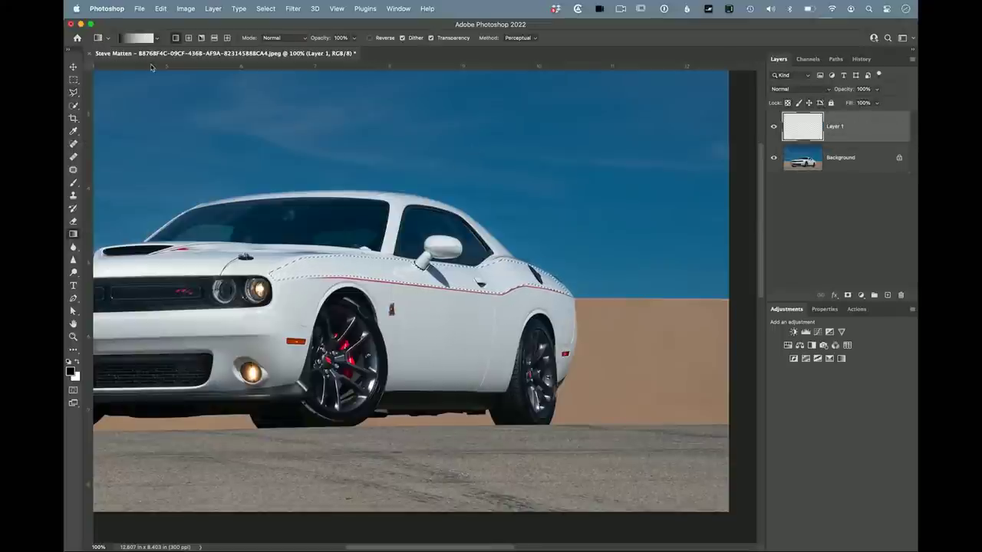
pyautogui.click(78, 362)
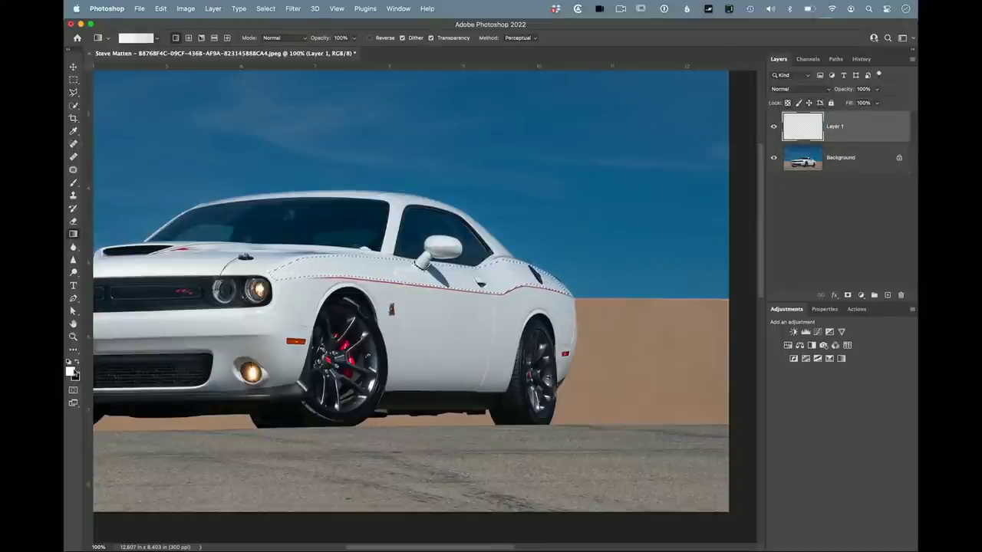
pyautogui.click(157, 39)
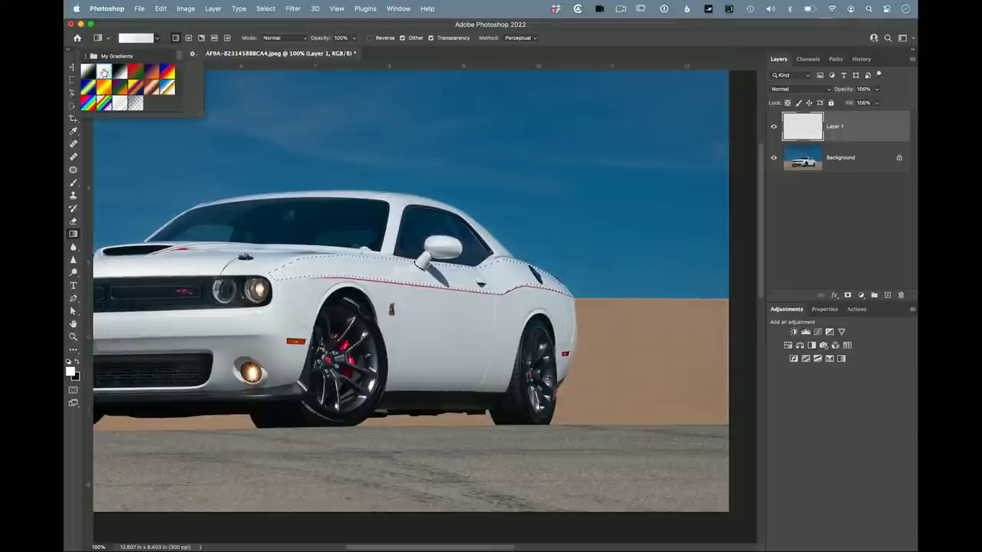
pyautogui.click(103, 72)
pyautogui.press('Return')
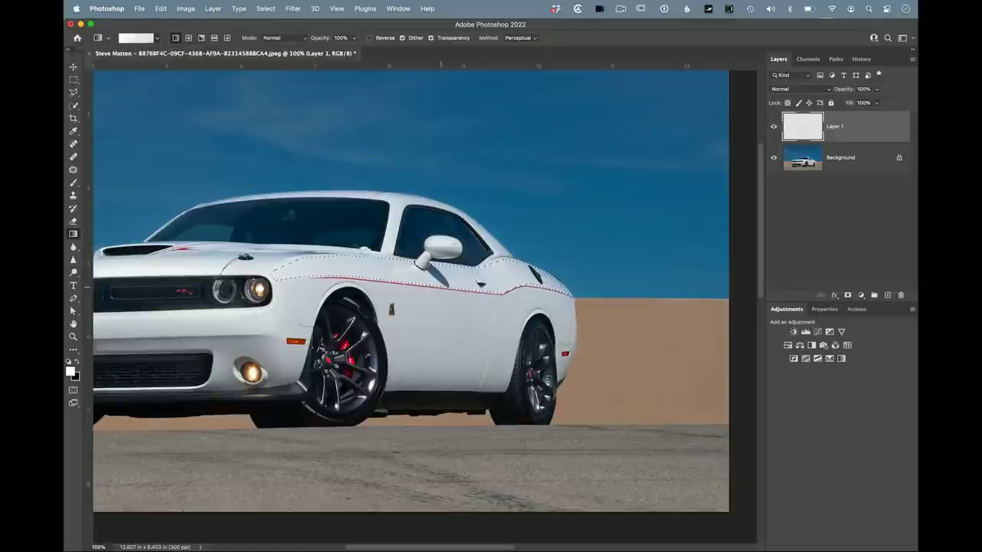
pyautogui.moveTo(442, 288); pyautogui.dragTo(443, 296)
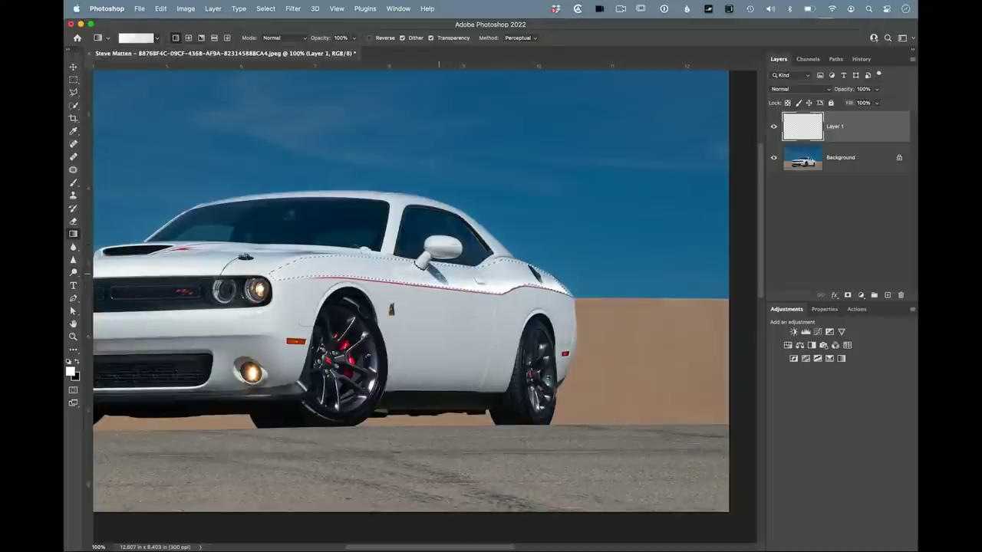
pyautogui.moveTo(438, 283); pyautogui.dragTo(418, 290)
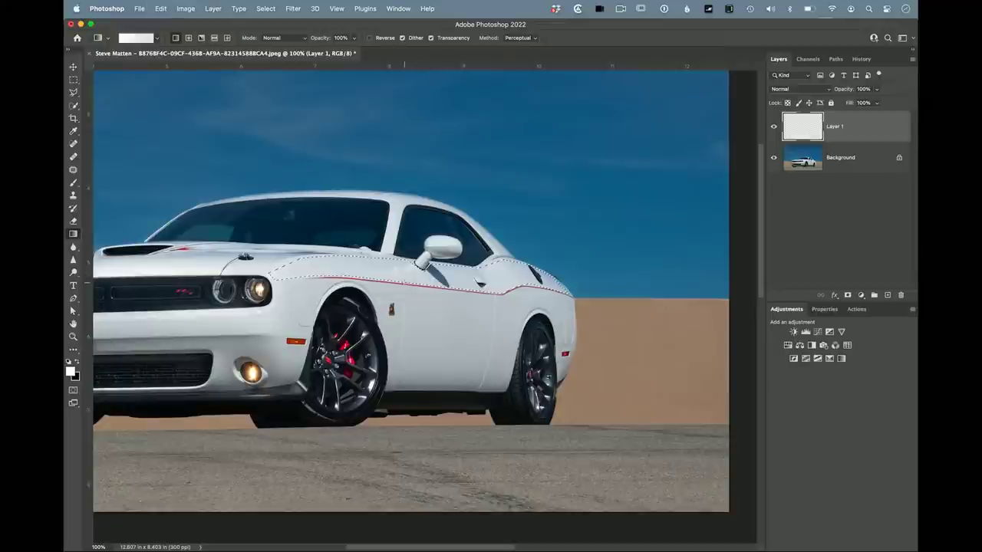
pyautogui.press('super+z')
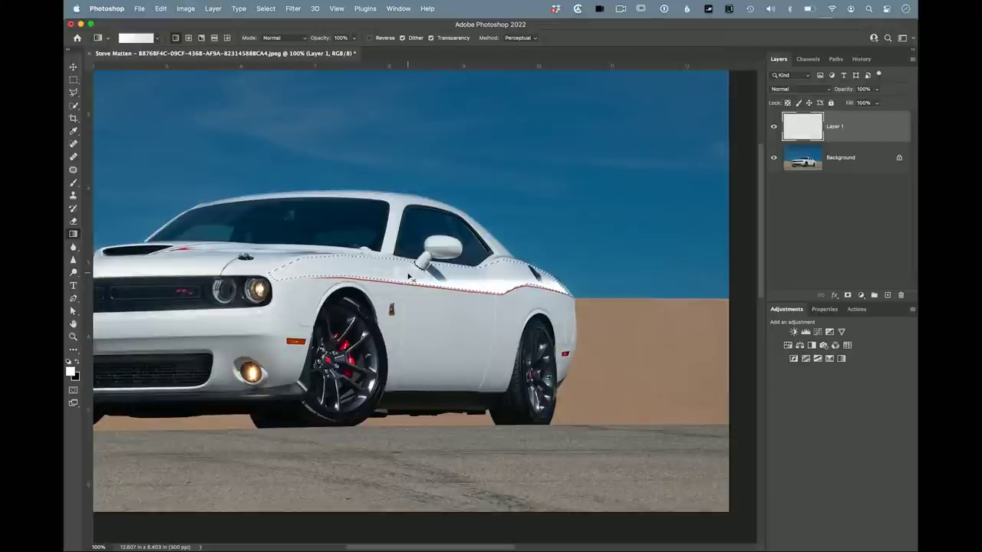
pyautogui.moveTo(409, 277); pyautogui.dragTo(481, 283)
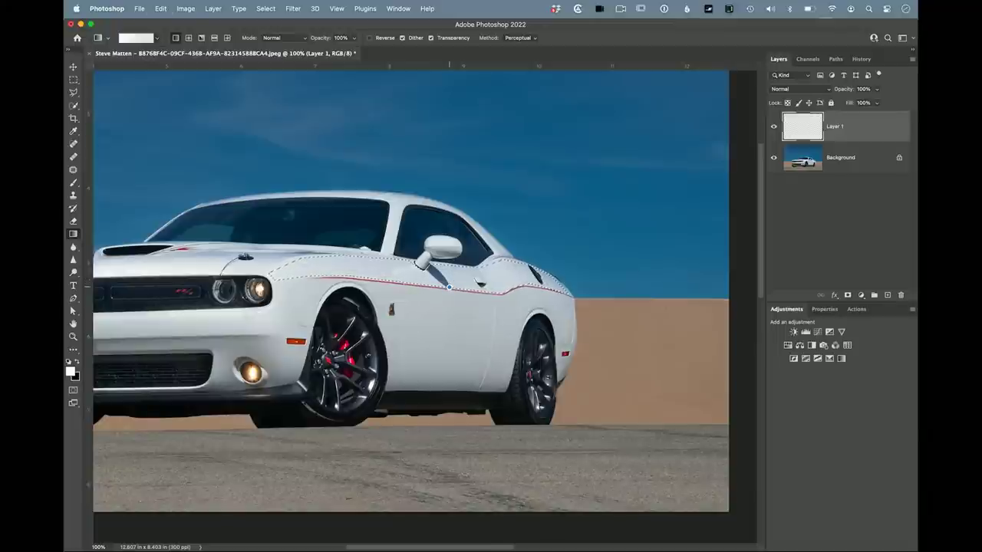
pyautogui.press('super+d')
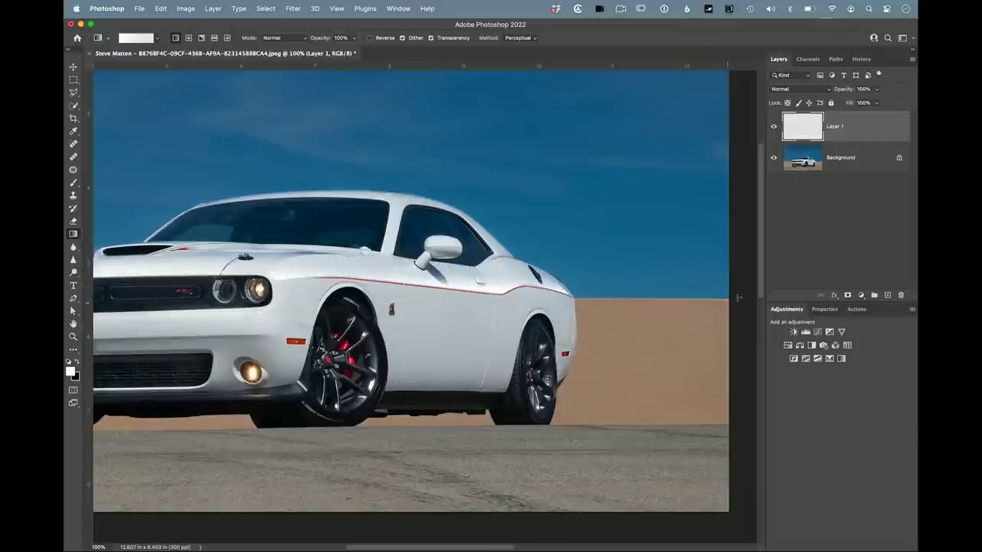
# Lower Layer 1's opacity to 75% and compare the photo with the gradient layer hidden and shown.
pyautogui.click(877, 89)
pyautogui.moveTo(876, 102); pyautogui.dragTo(866, 103)
pyautogui.click(774, 126)
pyautogui.click(774, 126)
pyautogui.click(774, 127)
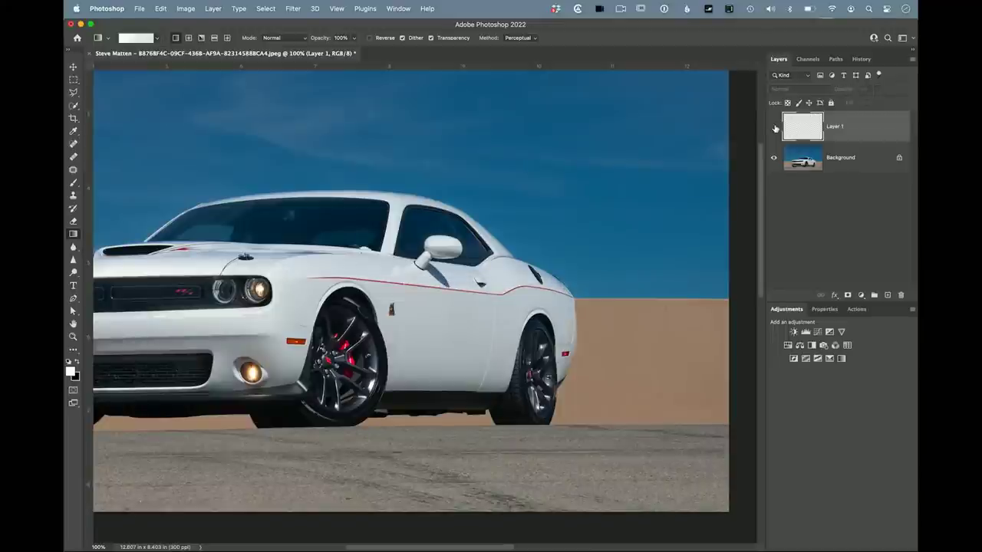
pyautogui.click(774, 127)
pyautogui.click(774, 127)
pyautogui.click(774, 127)
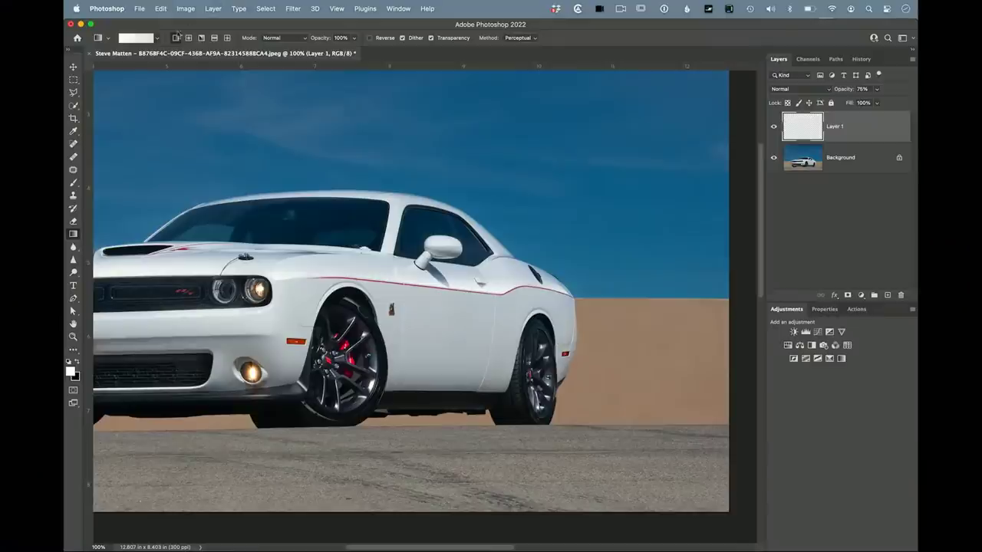
# Shorten the Foreground to Transparent gradient by setting its end colour stop to 54% and its transparent opacity stop to 53%.
pyautogui.click(143, 39)
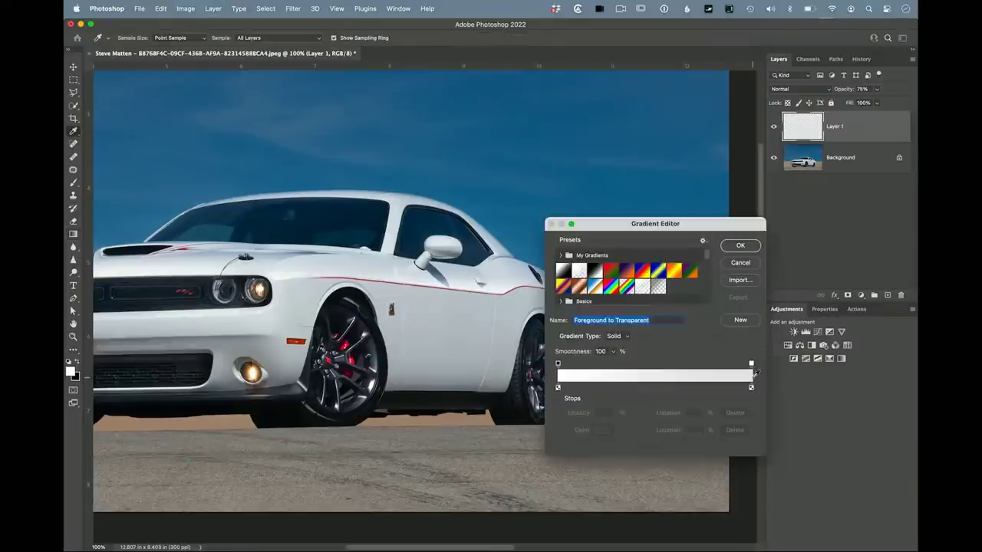
pyautogui.moveTo(752, 389); pyautogui.dragTo(664, 389)
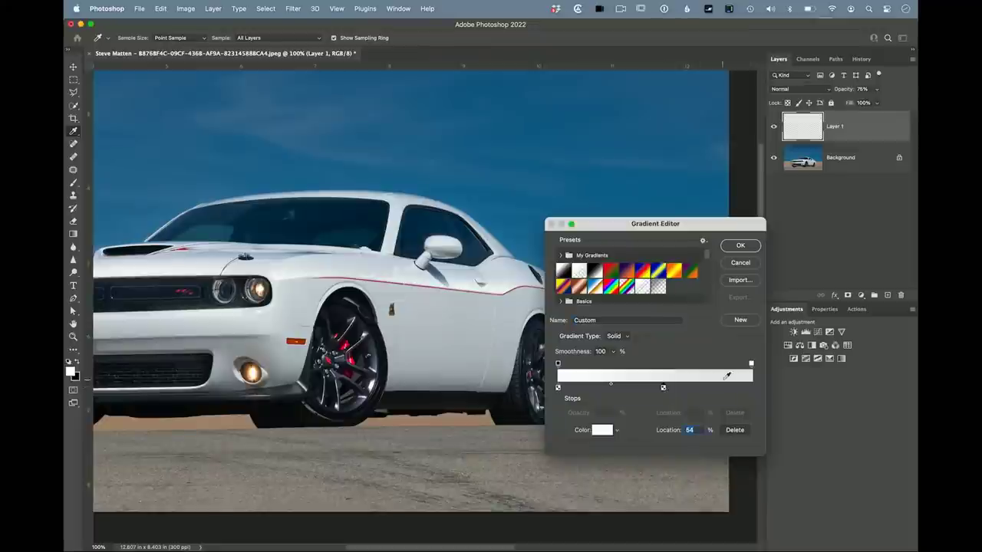
pyautogui.moveTo(751, 364); pyautogui.dragTo(687, 371)
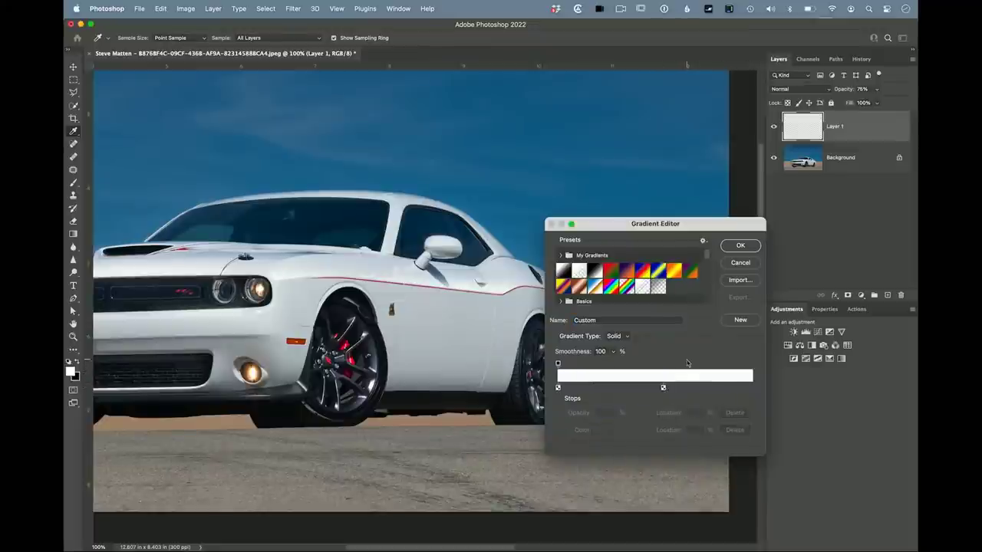
pyautogui.hotkey('ctrl', 'z')
pyautogui.moveTo(751, 364); pyautogui.dragTo(661, 363)
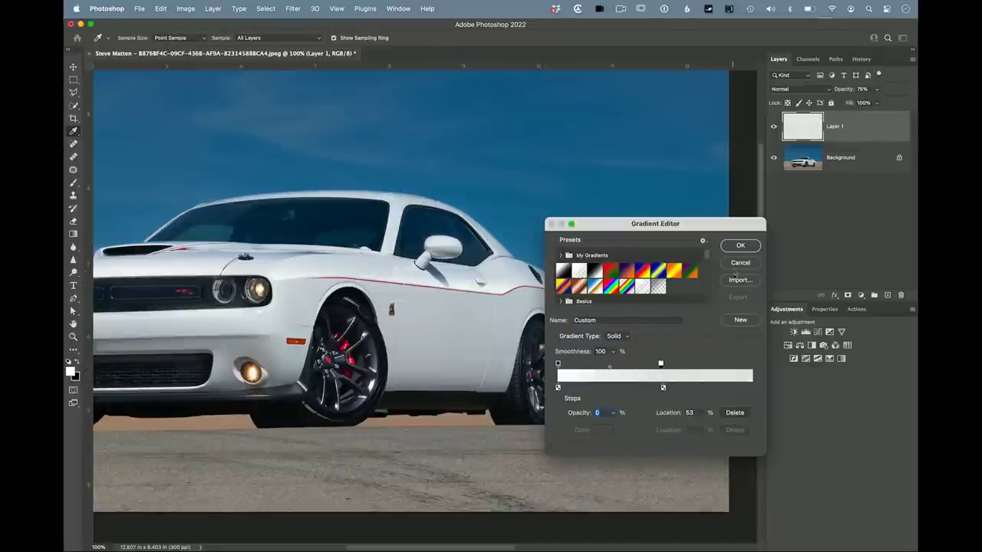
pyautogui.click(735, 247)
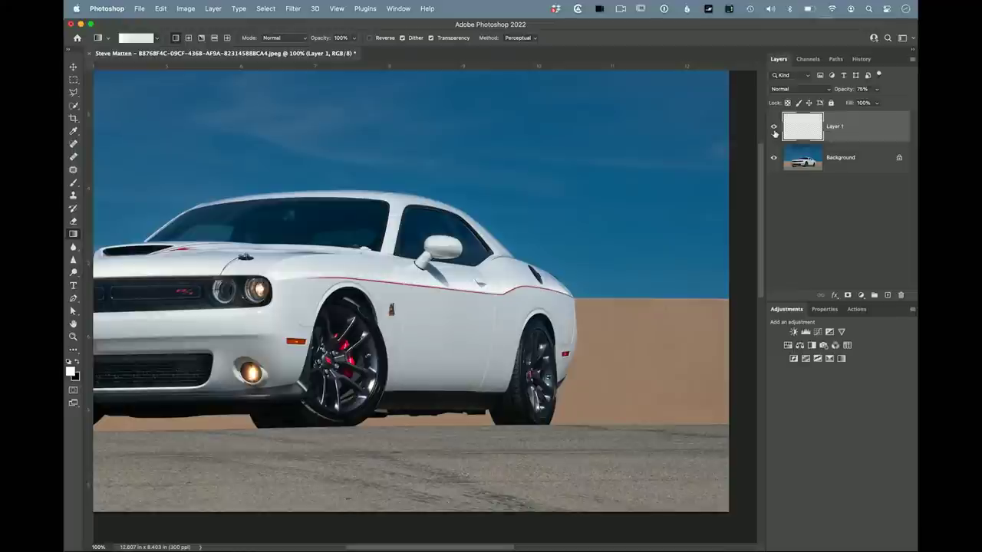
# Try a highlight on a new layer by lassoing a narrow strip under the red pinstripe and filling it with white.
pyautogui.click(887, 296)
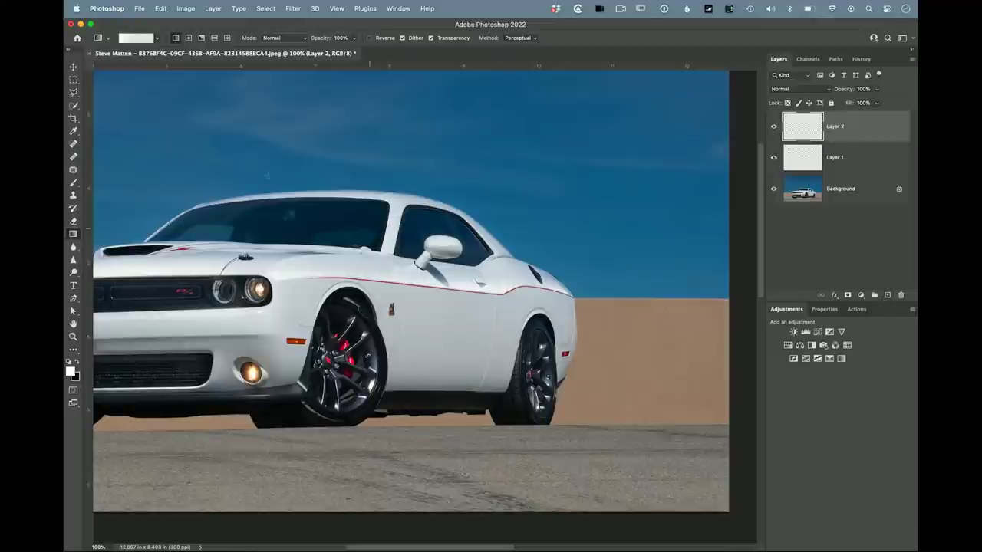
pyautogui.click(74, 94)
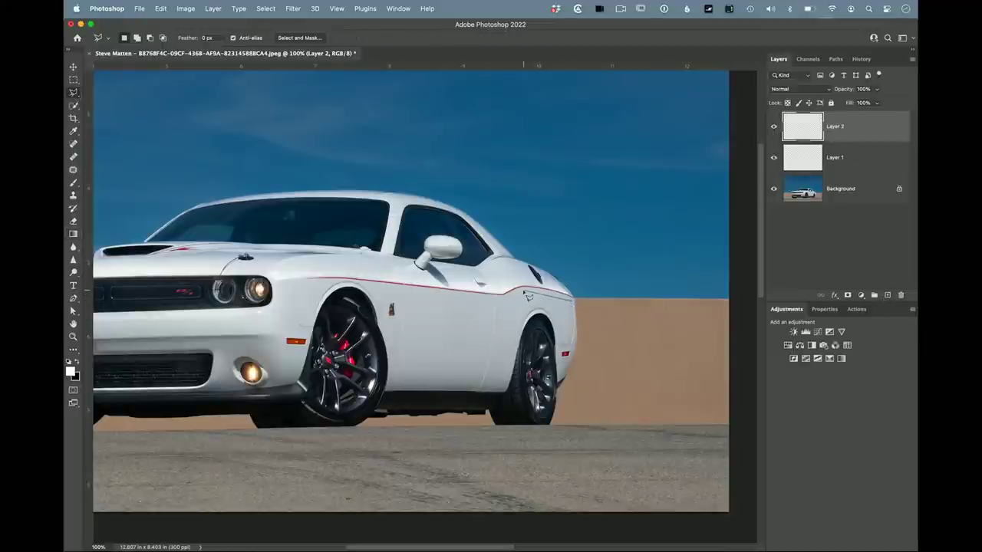
pyautogui.click(498, 306)
pyautogui.moveTo(366, 289)
pyautogui.mouseDown()
pyautogui.moveTo(468, 318)
pyautogui.moveTo(533, 301)
pyautogui.moveTo(574, 307)
pyautogui.mouseUp()
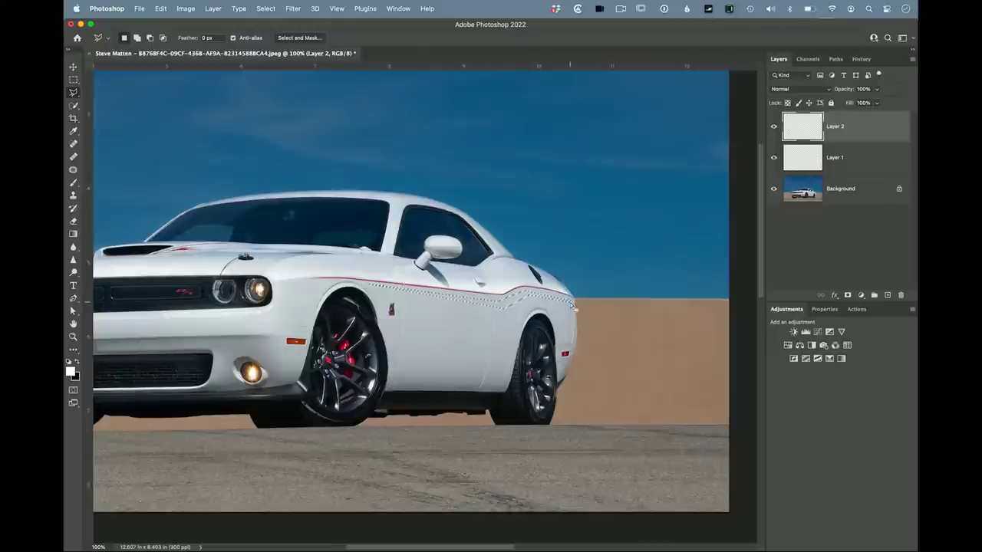
pyautogui.hotkey('alt', 'BackSpace')
pyautogui.press('super+d')
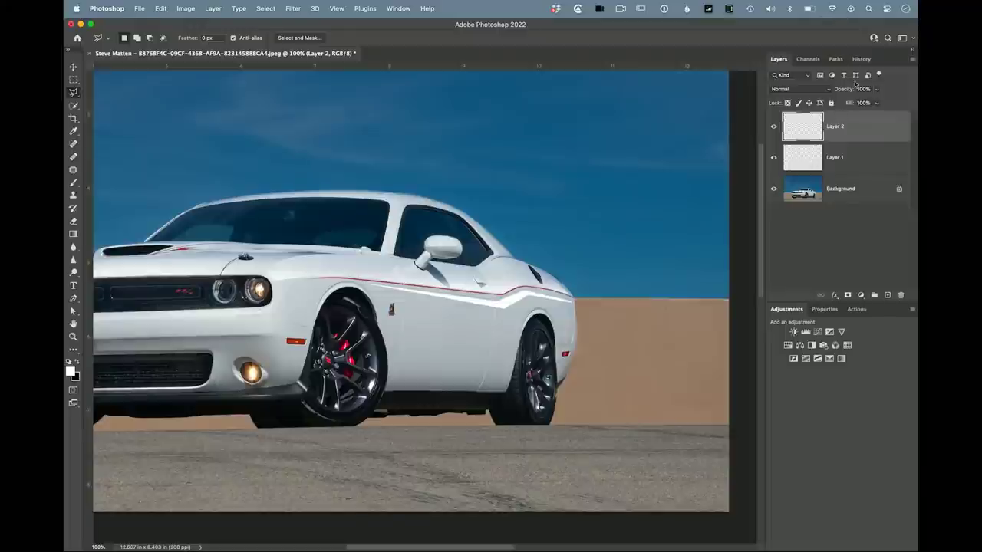
# Reduce the white strip layer's opacity to 58%, and delete that layer.
pyautogui.moveTo(846, 93); pyautogui.dragTo(826, 98)
pyautogui.press('v')
pyautogui.moveTo(512, 292); pyautogui.dragTo(516, 297)
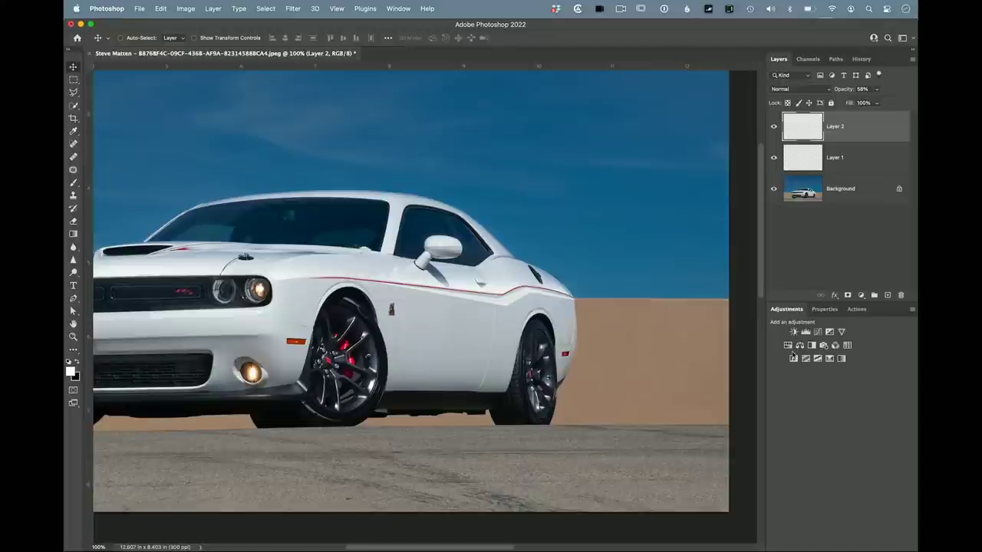
pyautogui.press('Delete')
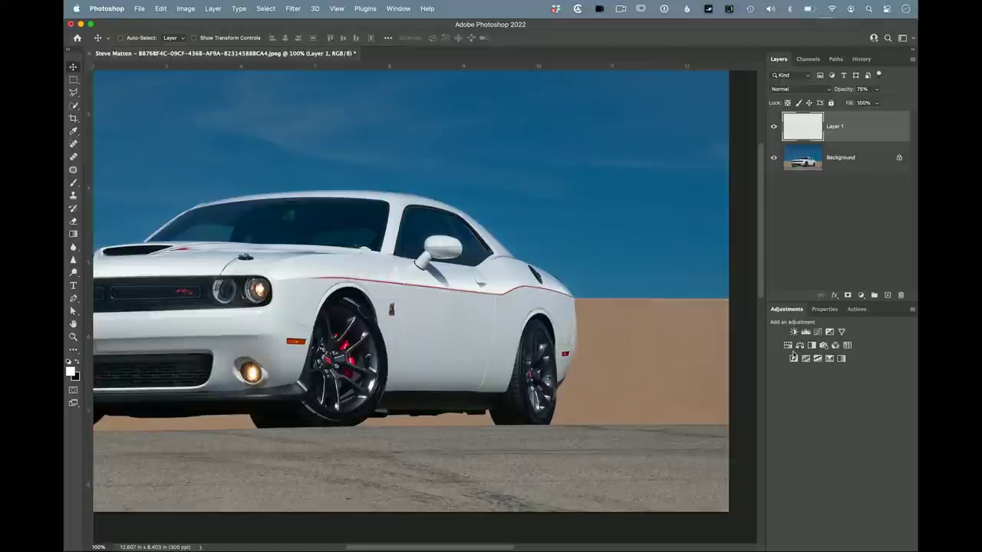
# Try lightening the rear door and quarter panel with a lassoed white fill on a new layer at 13% opacity, and delete the layer.
pyautogui.click(889, 296)
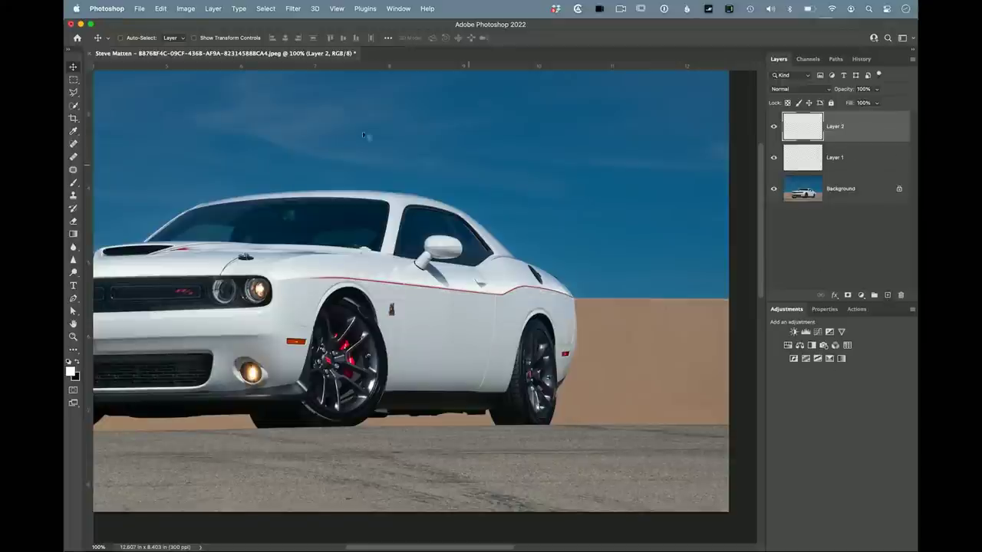
pyautogui.press('l')
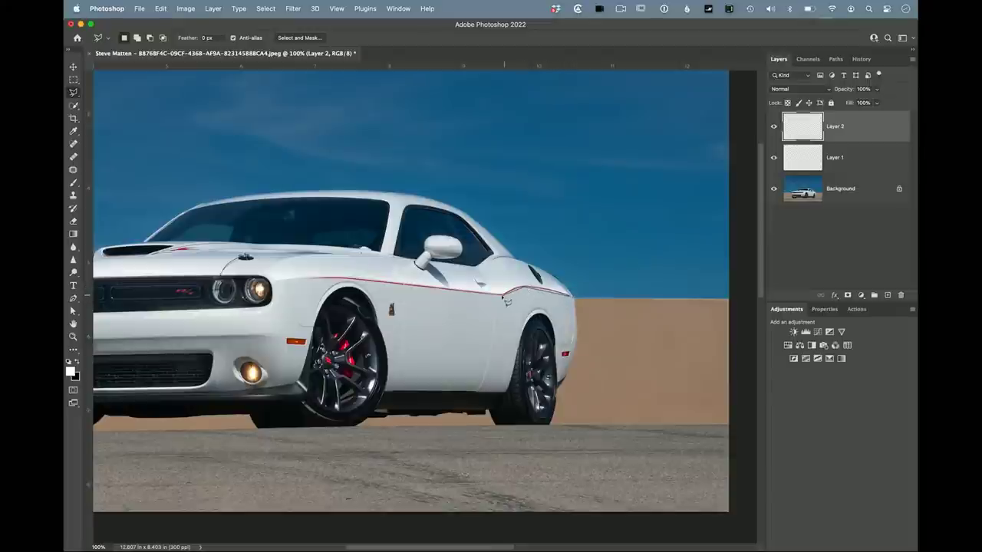
pyautogui.moveTo(480, 294)
pyautogui.mouseDown()
pyautogui.moveTo(444, 396)
pyautogui.moveTo(511, 391)
pyautogui.moveTo(521, 337)
pyautogui.moveTo(539, 318)
pyautogui.moveTo(530, 322)
pyautogui.moveTo(559, 315)
pyautogui.moveTo(563, 387)
pyautogui.moveTo(579, 353)
pyautogui.mouseUp()
pyautogui.moveTo(578, 308); pyautogui.dragTo(574, 293)
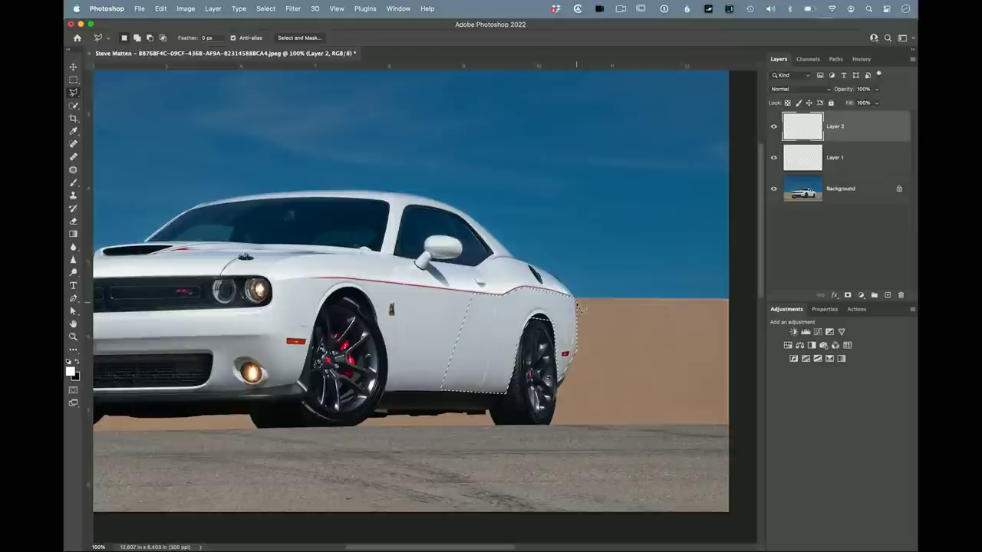
pyautogui.hotkey('alt', 'BackSpace')
pyautogui.press('super+d')
pyautogui.moveTo(847, 91); pyautogui.dragTo(809, 102)
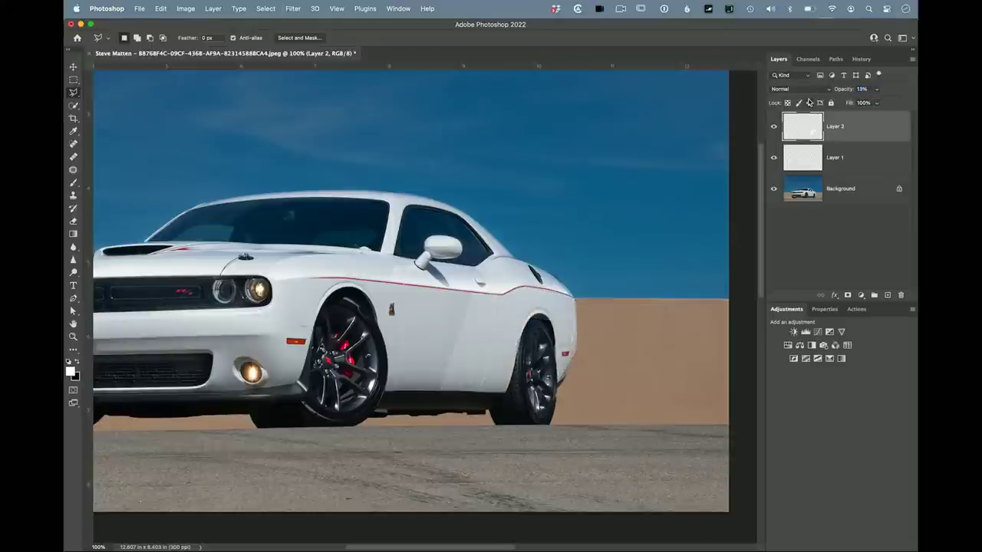
pyautogui.press('Delete')
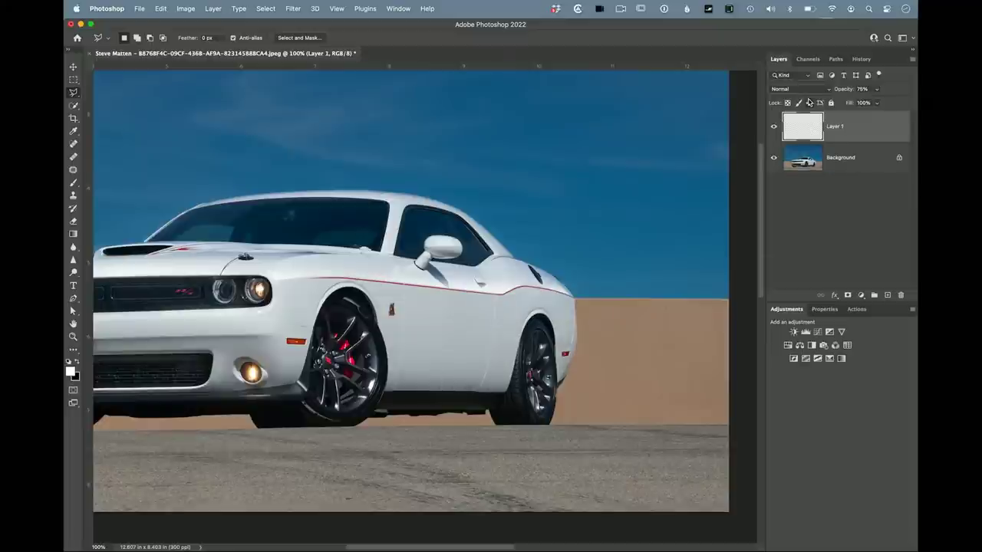
# Delete Layer 1 with the gradient highlight so that only the Background layer remains.
pyautogui.press('super+minus')
pyautogui.press('super+minus')
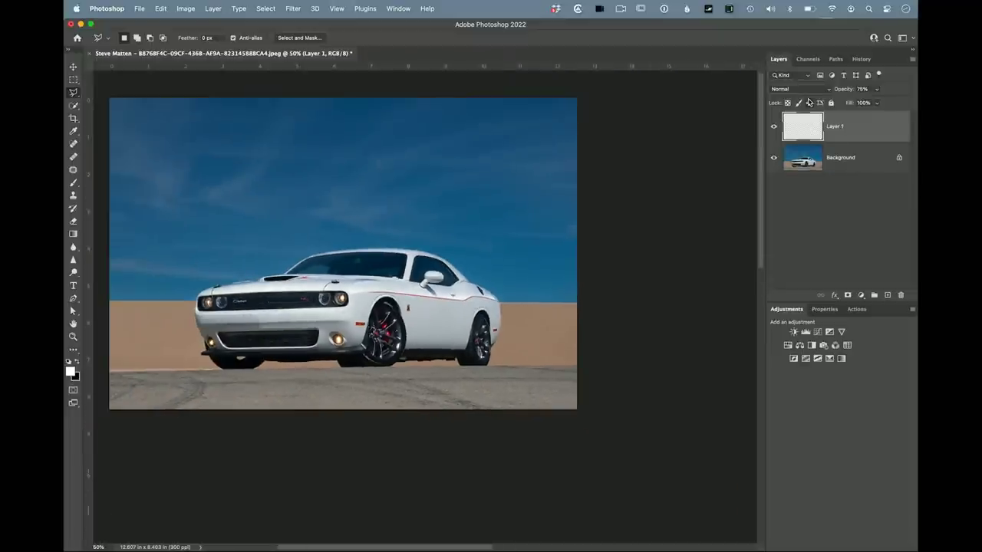
pyautogui.press('super+equal')
pyautogui.press('Delete')
pyautogui.moveTo(540, 266); pyautogui.dragTo(633, 309)
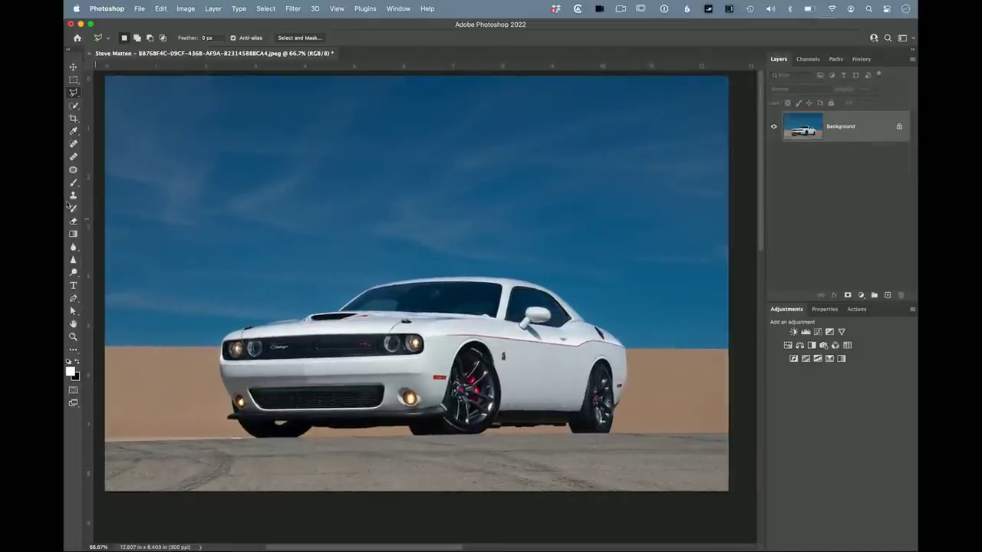
# Remove the dark tyre marks across the asphalt on the Background layer with the Content-Aware Spot Healing Brush, enlarging the brush to 90.
pyautogui.click(73, 145)
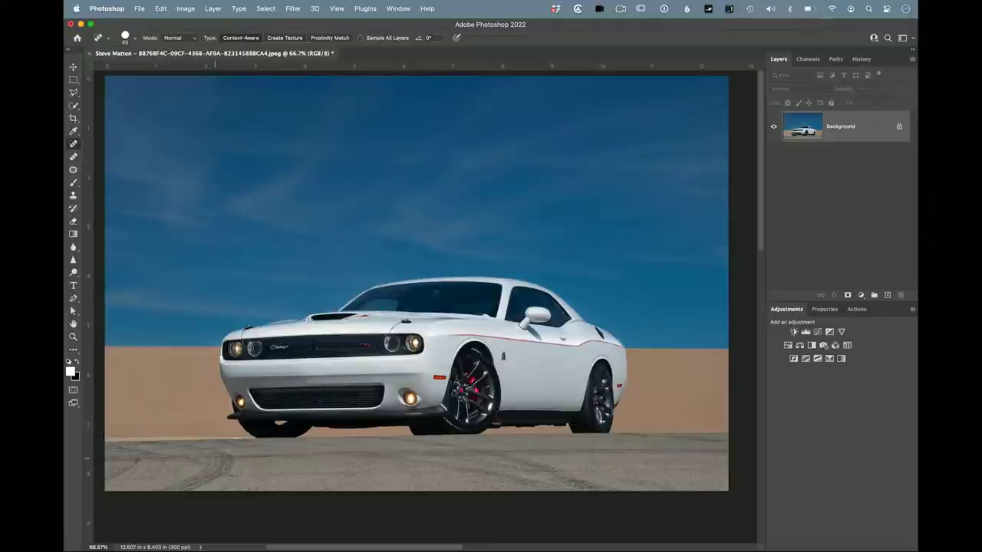
pyautogui.moveTo(204, 452)
pyautogui.mouseDown()
pyautogui.moveTo(228, 474)
pyautogui.moveTo(193, 481)
pyautogui.moveTo(234, 449)
pyautogui.moveTo(170, 488)
pyautogui.moveTo(230, 482)
pyautogui.moveTo(222, 489)
pyautogui.moveTo(235, 458)
pyautogui.mouseUp()
pyautogui.click(234, 459)
pyautogui.moveTo(389, 452); pyautogui.dragTo(230, 455)
pyautogui.moveTo(385, 456)
pyautogui.mouseDown()
pyautogui.moveTo(444, 469)
pyautogui.moveTo(455, 456)
pyautogui.moveTo(477, 457)
pyautogui.moveTo(491, 482)
pyautogui.moveTo(595, 488)
pyautogui.mouseUp()
pyautogui.moveTo(437, 458)
pyautogui.mouseDown()
pyautogui.moveTo(510, 465)
pyautogui.moveTo(469, 474)
pyautogui.moveTo(505, 471)
pyautogui.moveTo(461, 456)
pyautogui.moveTo(479, 454)
pyautogui.mouseUp()
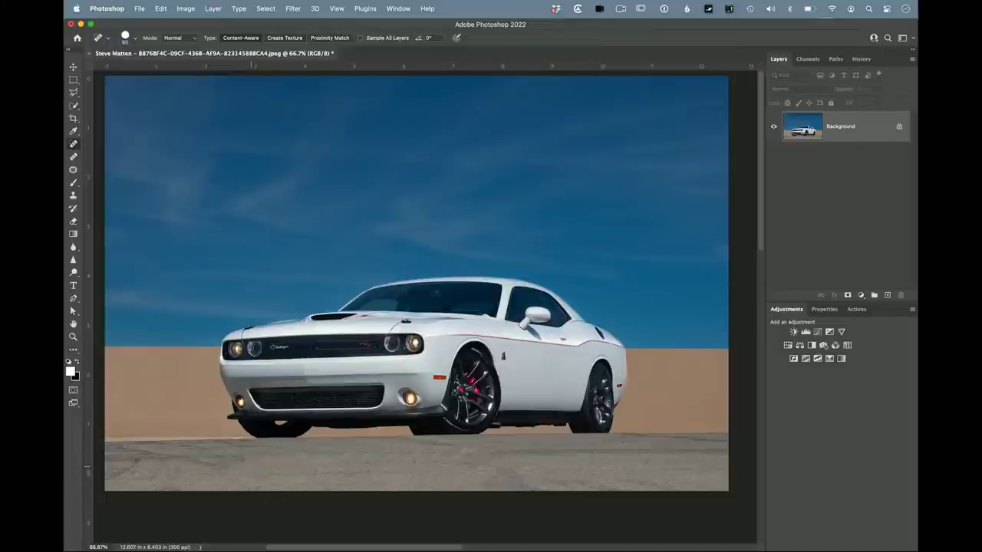
pyautogui.moveTo(148, 454)
pyautogui.mouseDown()
pyautogui.moveTo(109, 486)
pyautogui.moveTo(219, 471)
pyautogui.mouseUp()
pyautogui.moveTo(210, 453); pyautogui.dragTo(258, 454)
pyautogui.moveTo(458, 458)
pyautogui.mouseDown()
pyautogui.moveTo(498, 445)
pyautogui.moveTo(507, 482)
pyautogui.moveTo(550, 490)
pyautogui.mouseUp()
pyautogui.moveTo(528, 484); pyautogui.dragTo(529, 484)
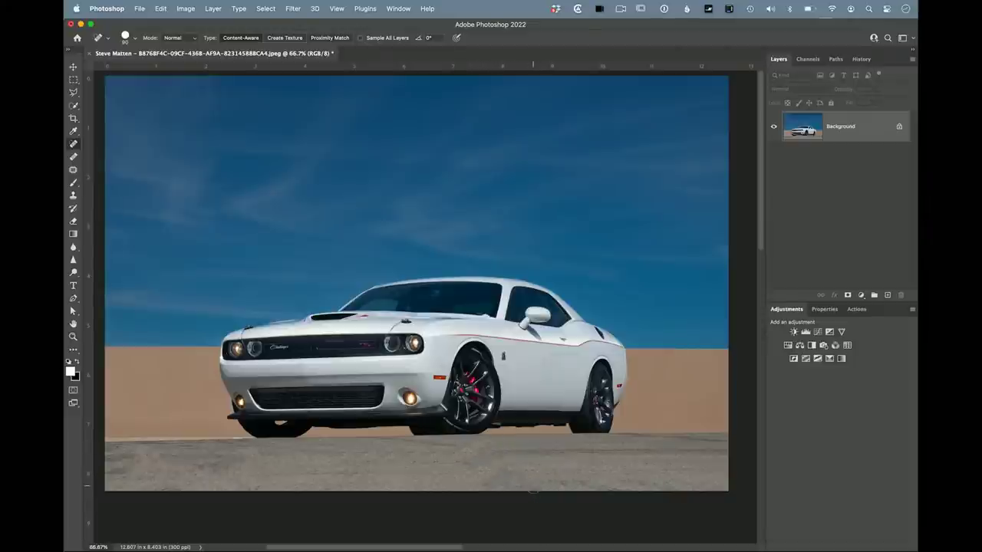
pyautogui.hotkey('ctrl', 's')
# Select the asphalt strip below the car across the photo's full width of about 12.6 in with a rectangular marquee.
pyautogui.click(74, 81)
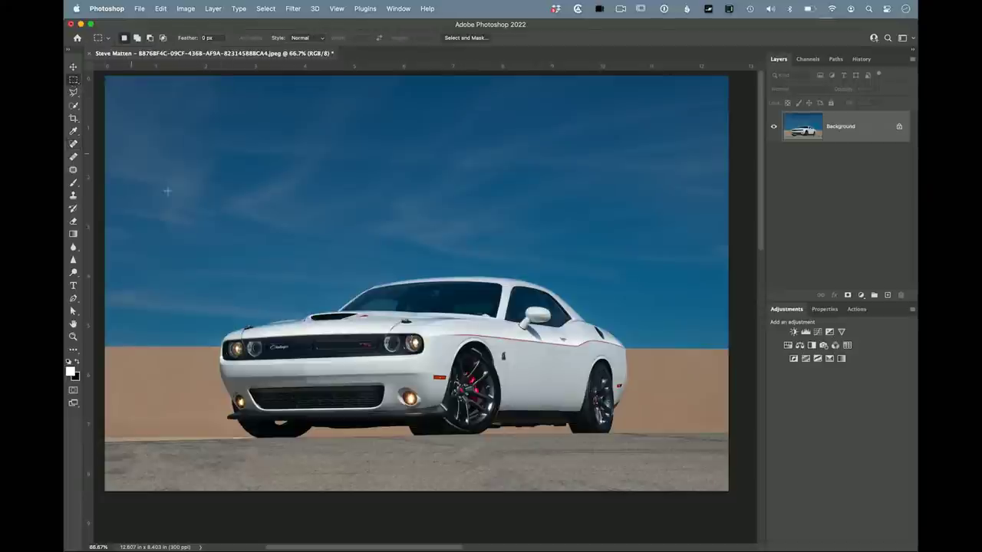
pyautogui.moveTo(729, 436); pyautogui.dragTo(96, 449)
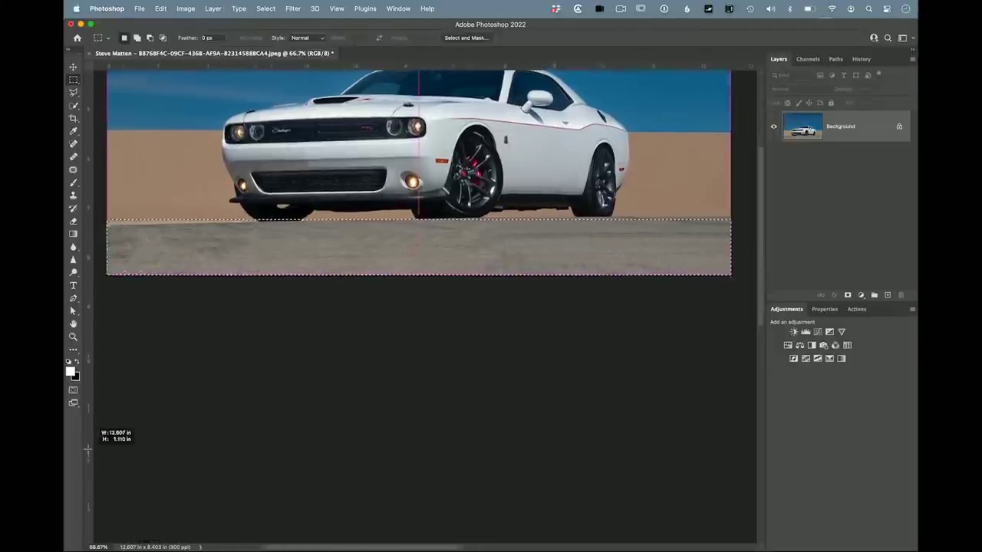
pyautogui.hscroll(-5, 395, 403)
pyautogui.hscroll(6, 395, 403)
pyautogui.hscroll(-4, 395, 403)
pyautogui.moveTo(445, 277); pyautogui.dragTo(454, 282)
pyautogui.hscroll(4, 453, 285)
pyautogui.hscroll(2, 453, 286)
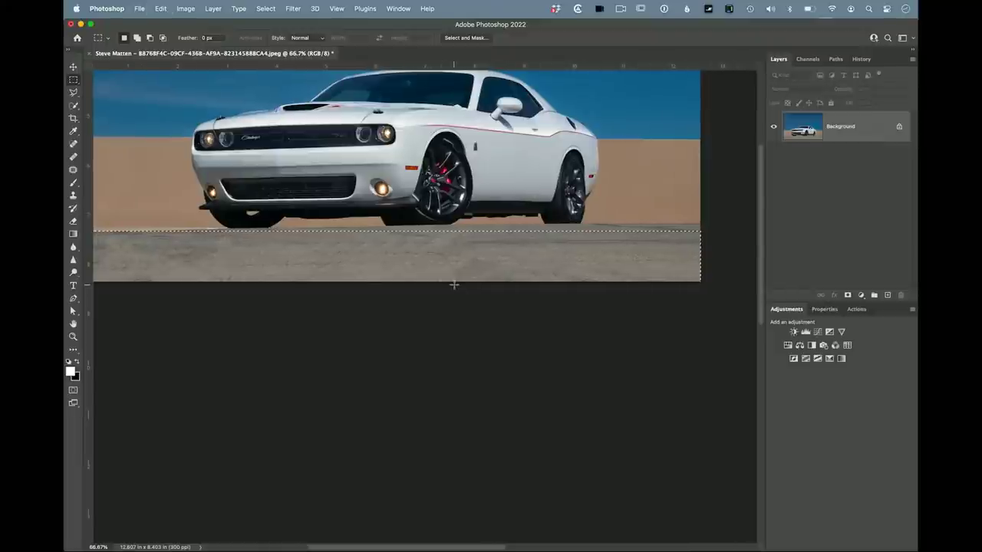
# Try shifting a new-layer copy of the selected asphalt strip slightly upward beneath the car, compare it, and delete the layer.
pyautogui.press('super+j')
pyautogui.press('v')
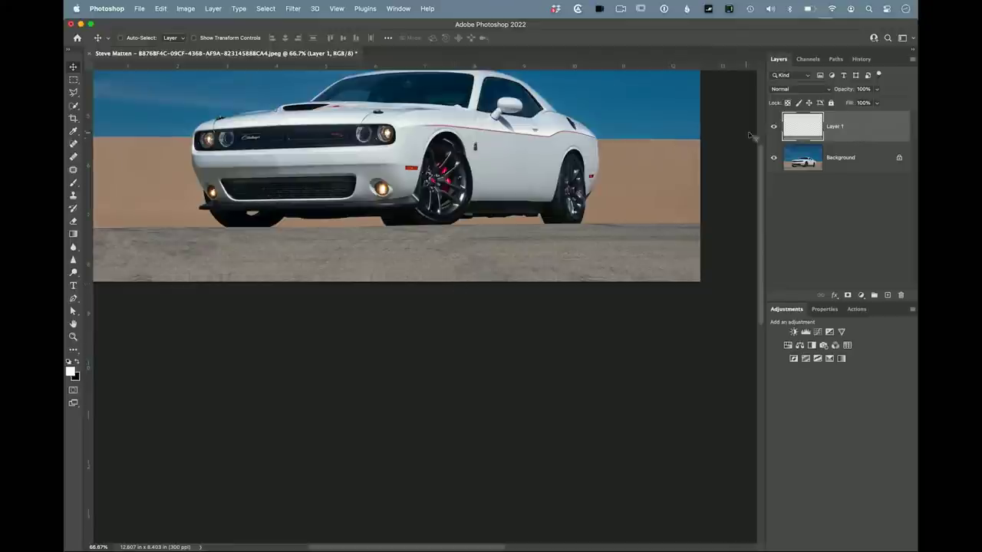
pyautogui.click(774, 159)
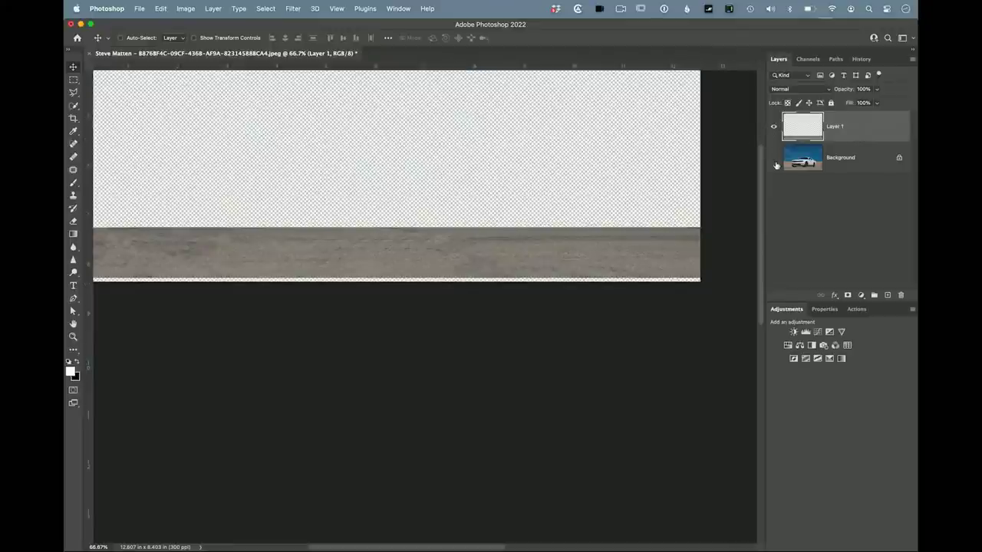
pyautogui.click(774, 159)
pyautogui.click(774, 127)
pyautogui.click(774, 127)
pyautogui.scroll(2, 707, 264)
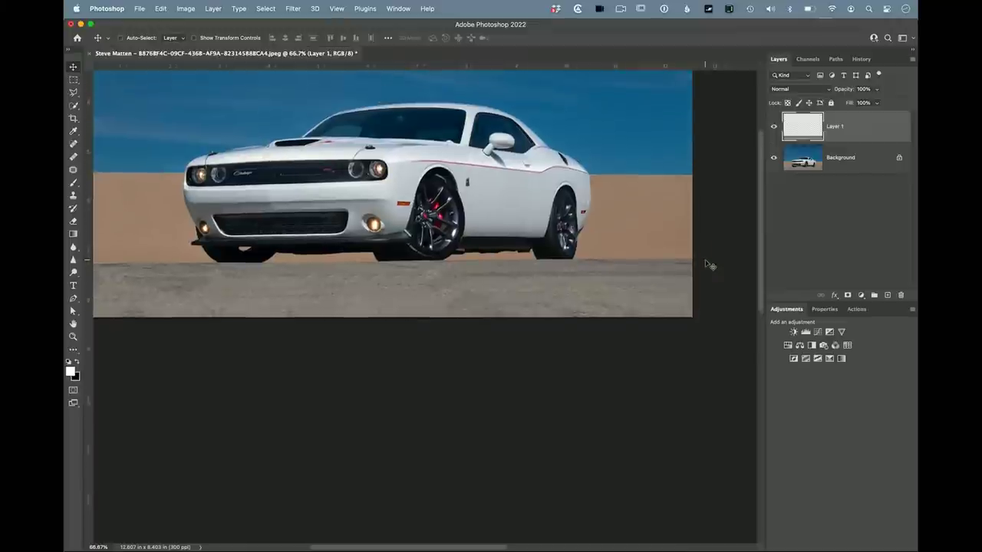
pyautogui.scroll(5, 706, 261)
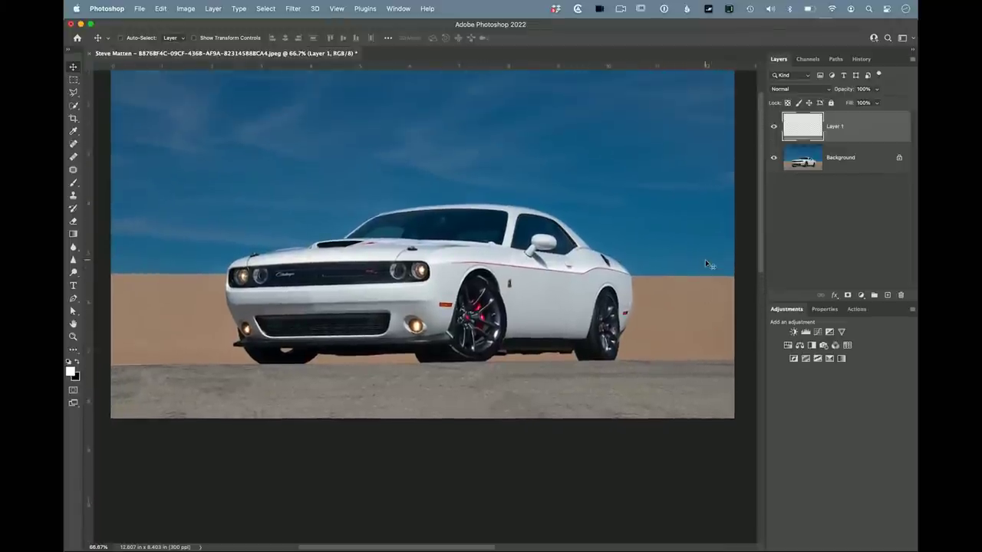
pyautogui.scroll(4, 705, 259)
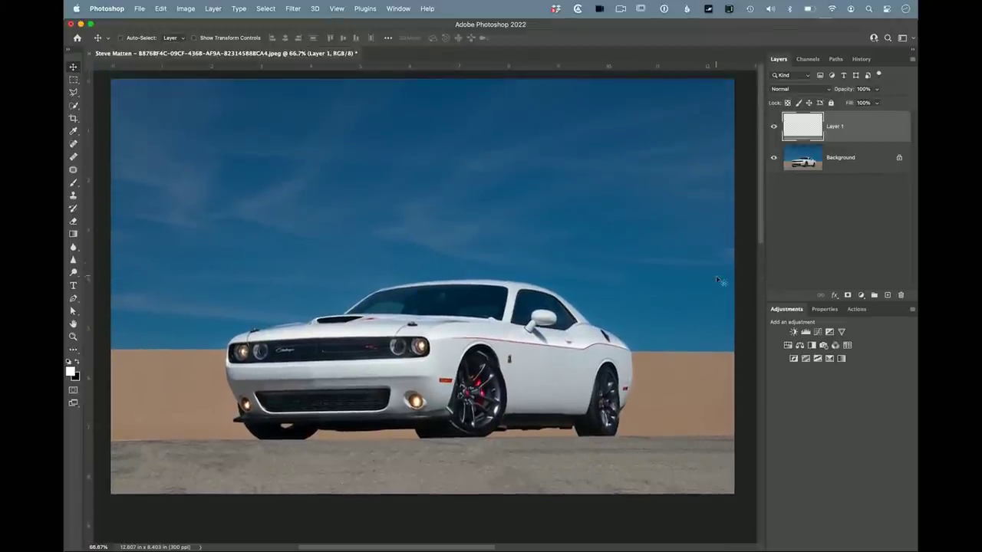
pyautogui.press('BackSpace')
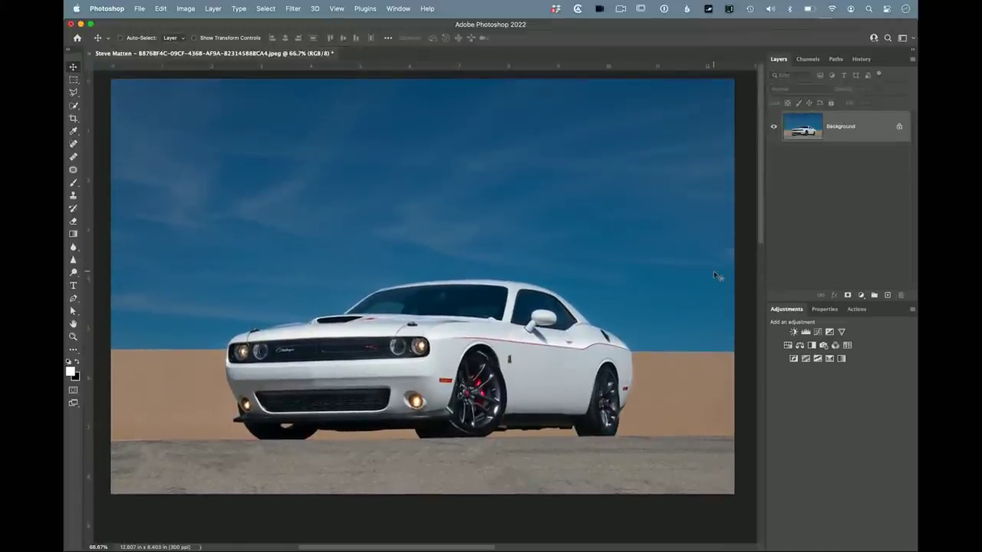
# Try raising Texture to +28 and Clarity to +42 across the whole car photo with the Camera Raw Filter, and cancel the filter.
pyautogui.click(293, 8)
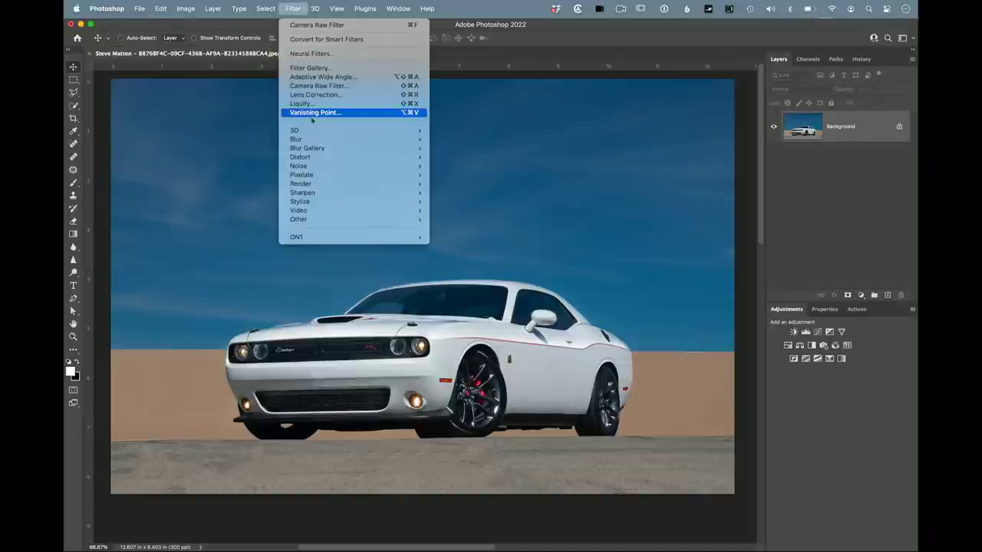
pyautogui.moveTo(315, 193)
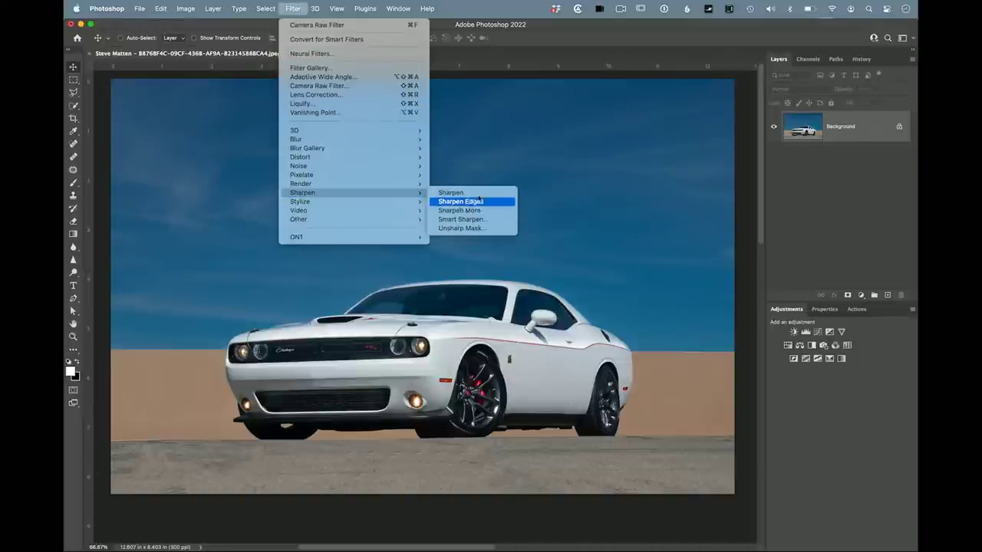
pyautogui.click(374, 87)
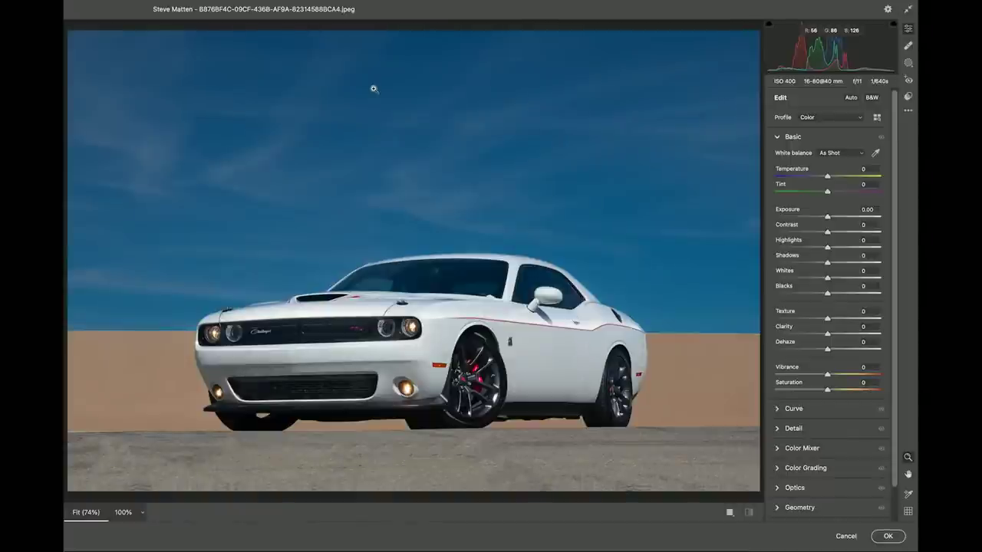
pyautogui.moveTo(828, 319); pyautogui.dragTo(854, 340)
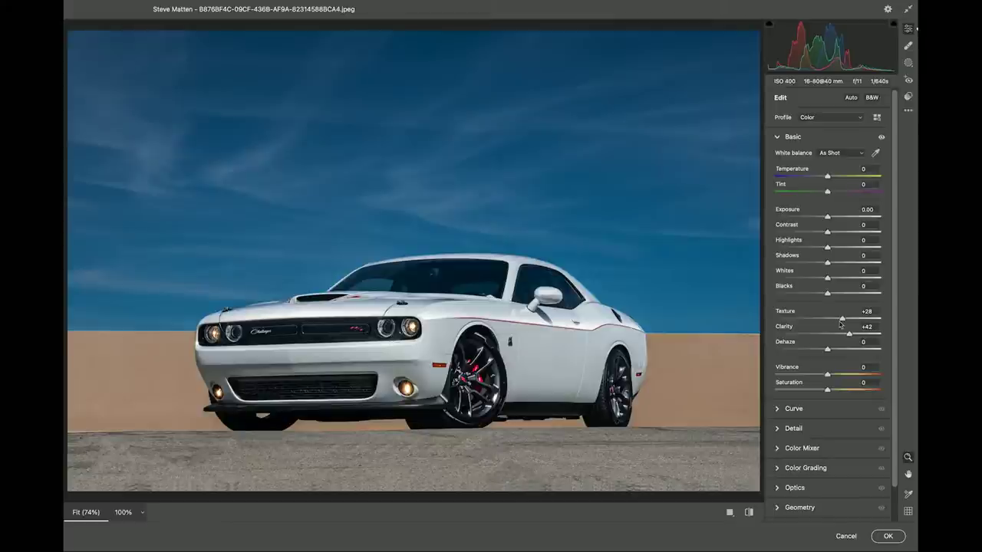
pyautogui.click(847, 536)
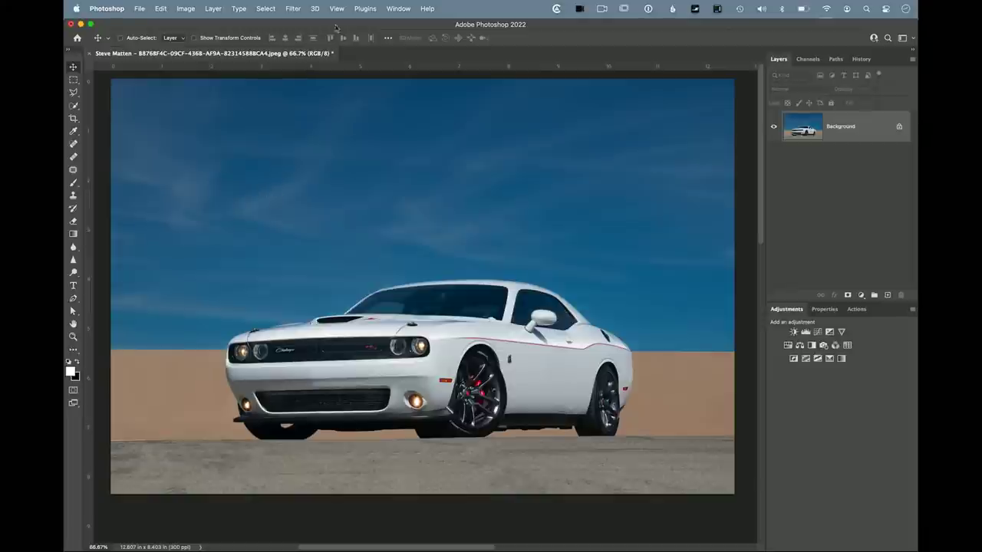
# Start the Camera Raw Filter on the car photo and mask the car with Select Subject.
pyautogui.click(292, 9)
pyautogui.click(708, 321)
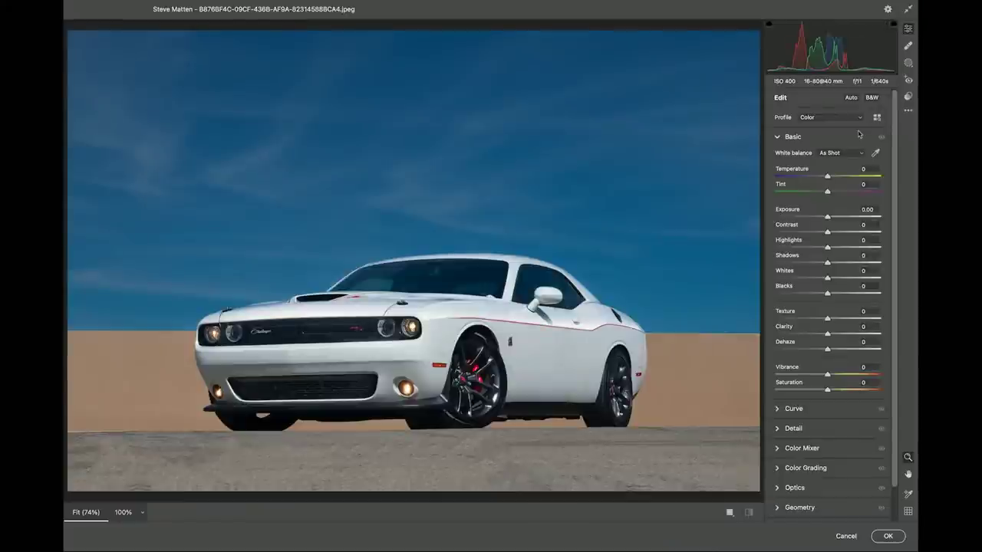
pyautogui.click(909, 64)
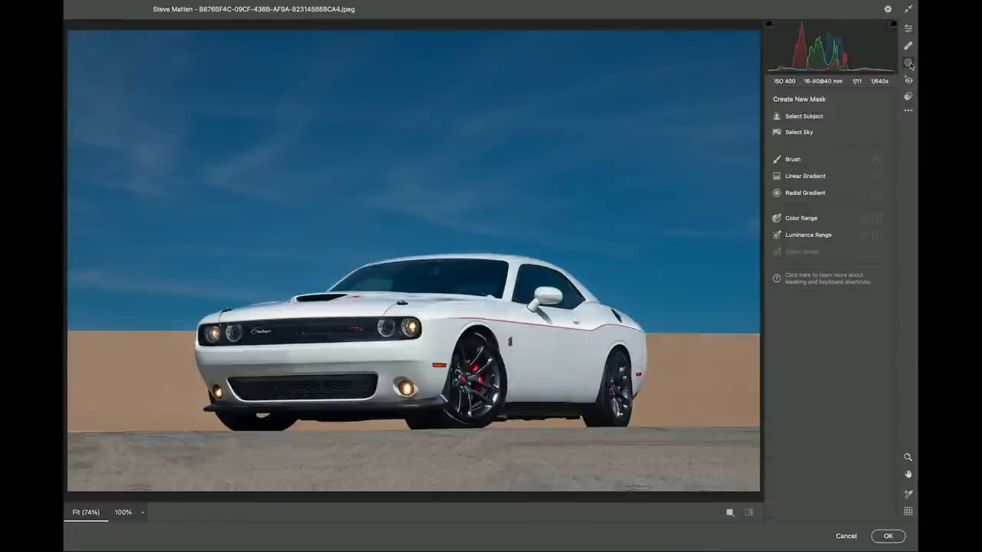
pyautogui.click(811, 117)
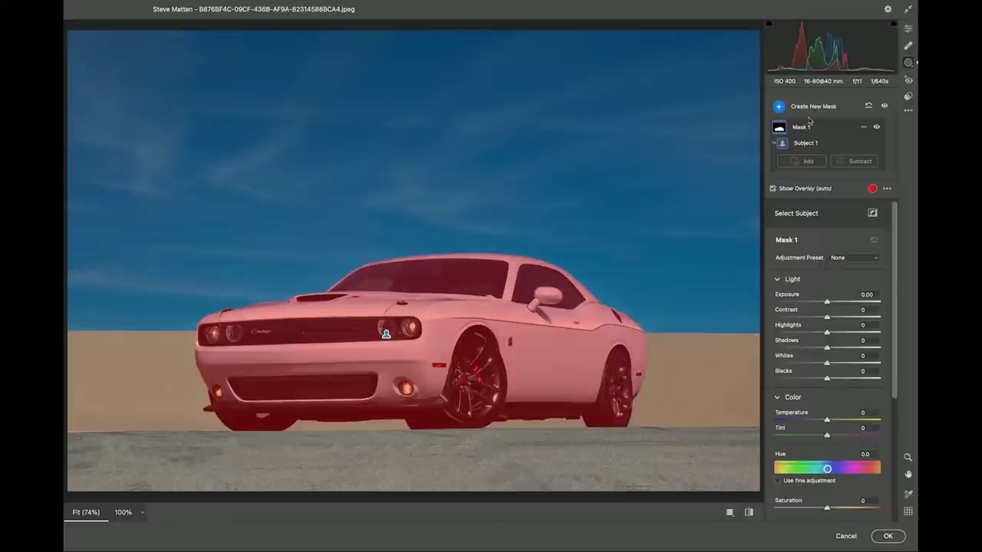
# Set the car mask's Texture to +7, Clarity to +50 and Sharpness to +25, and apply the filter.
pyautogui.scroll(-5, 847, 459)
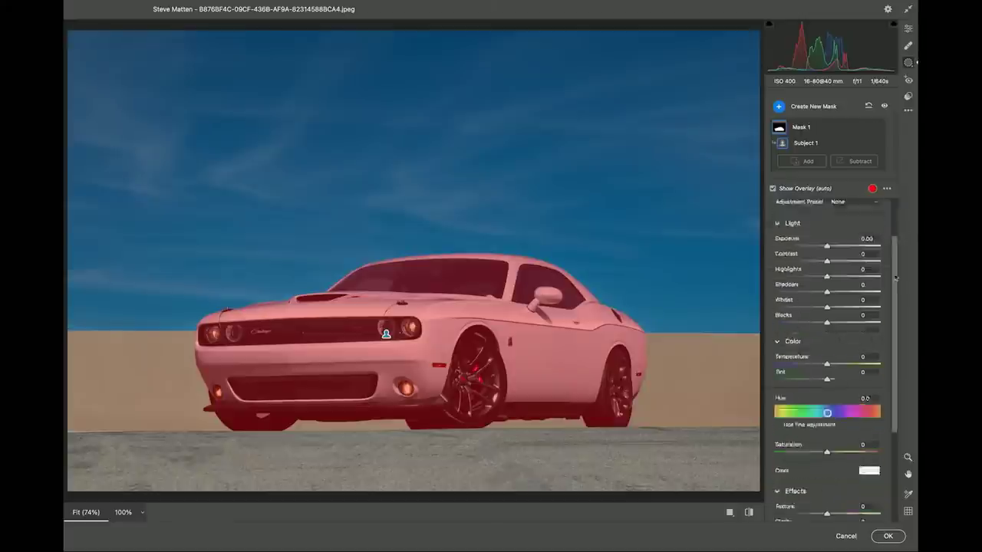
pyautogui.moveTo(834, 390)
pyautogui.mouseDown()
pyautogui.moveTo(865, 392)
pyautogui.moveTo(831, 374)
pyautogui.mouseUp()
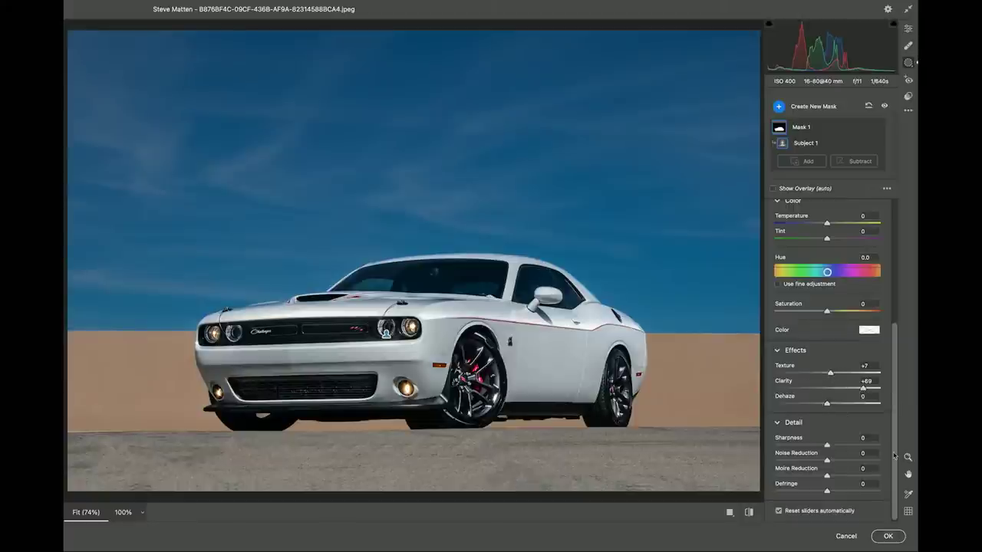
pyautogui.moveTo(827, 445); pyautogui.dragTo(852, 448)
pyautogui.moveTo(850, 447); pyautogui.dragTo(841, 449)
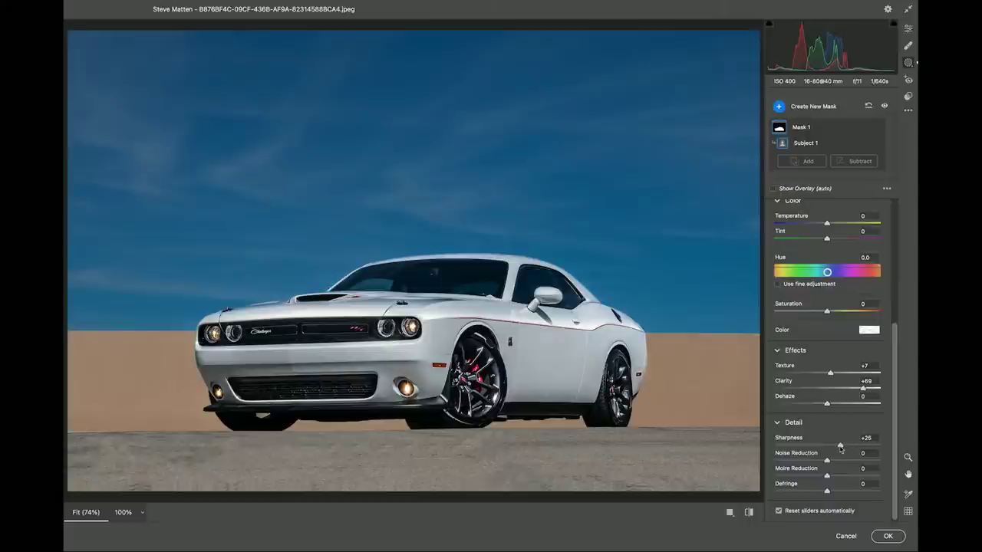
pyautogui.moveTo(864, 389); pyautogui.dragTo(856, 393)
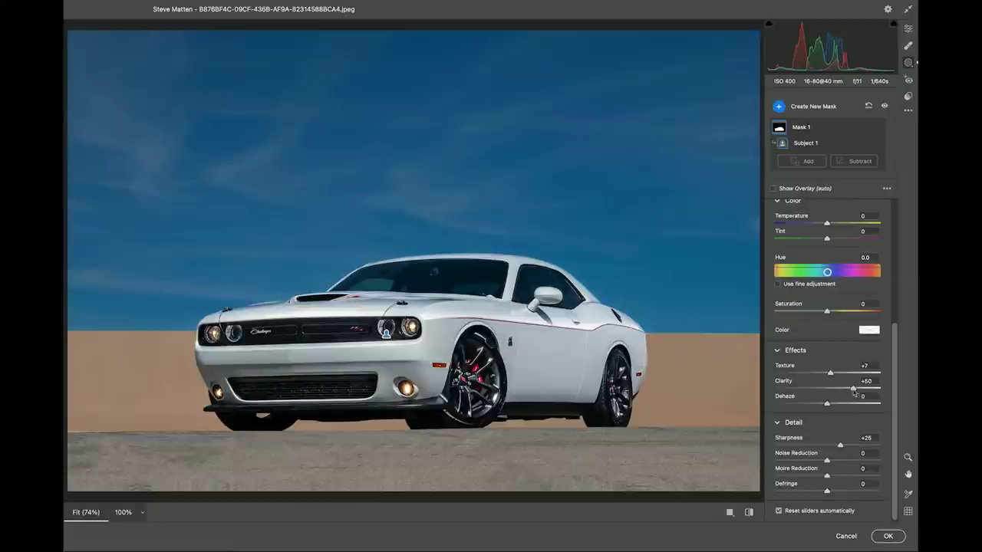
pyautogui.click(887, 536)
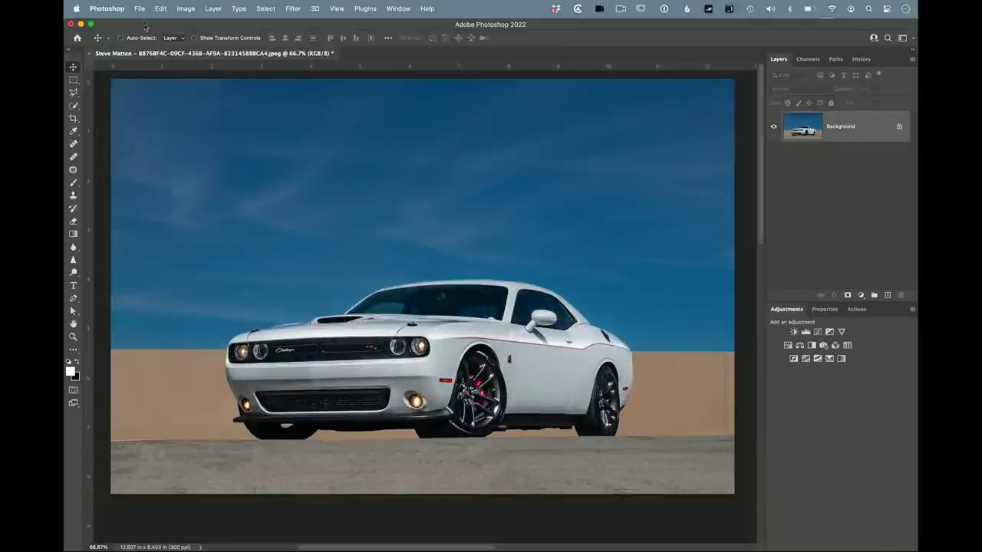
# Reopen the original car JPEG in Camera Raw, reset its edits to default, and open it as a second document.
pyautogui.click(140, 9)
pyautogui.moveTo(157, 60)
pyautogui.click(331, 60)
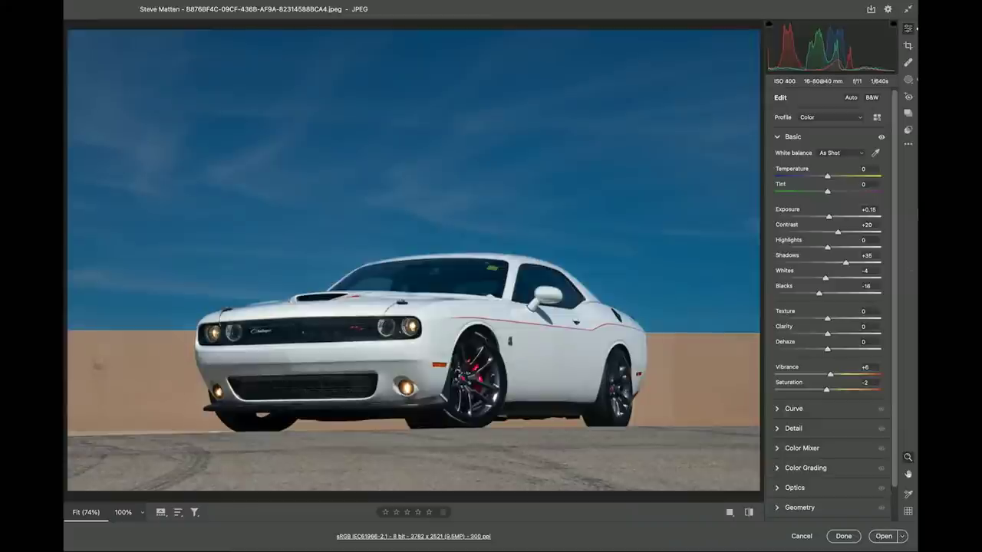
pyautogui.click(907, 147)
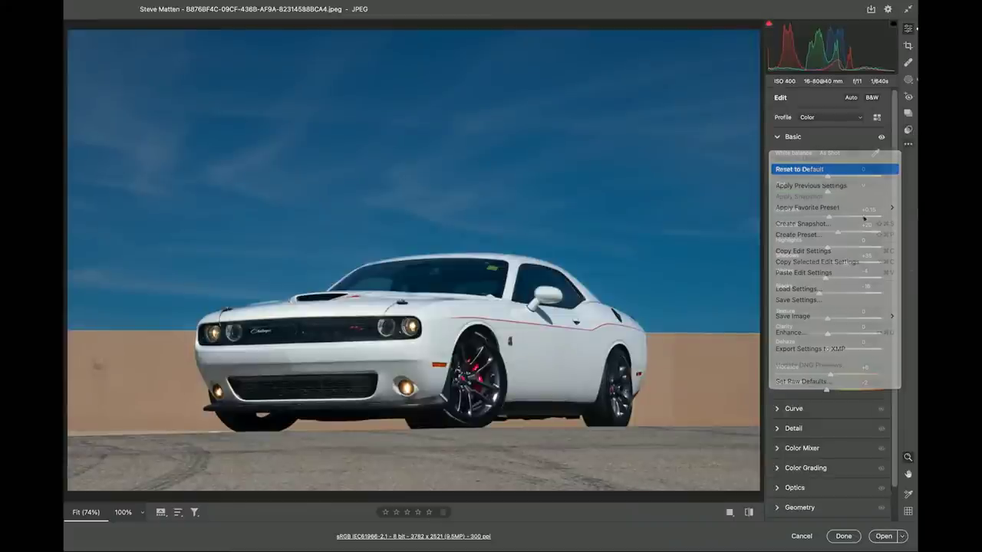
pyautogui.click(876, 167)
pyautogui.click(884, 537)
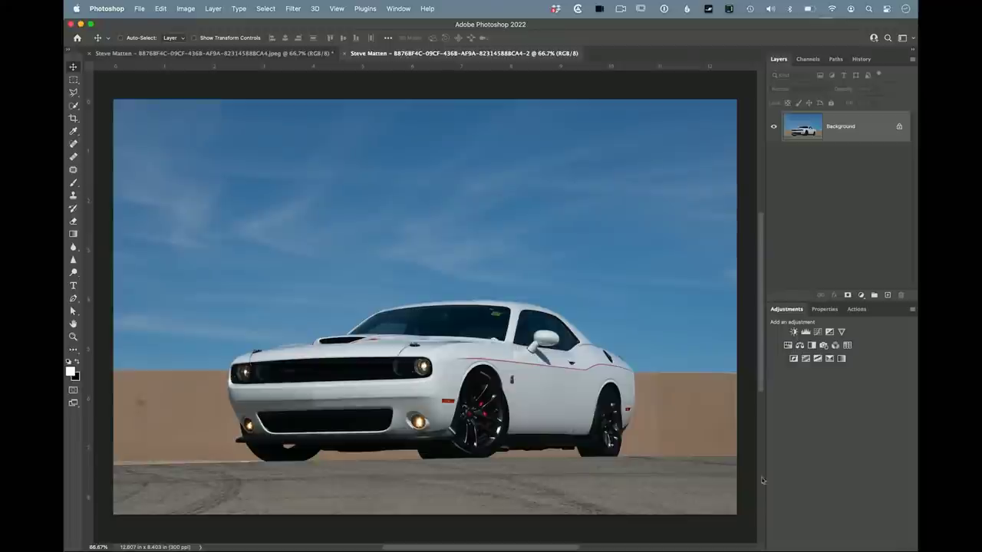
# Compare the retouched car photo with the unedited original by switching between the two documents.
pyautogui.click(290, 55)
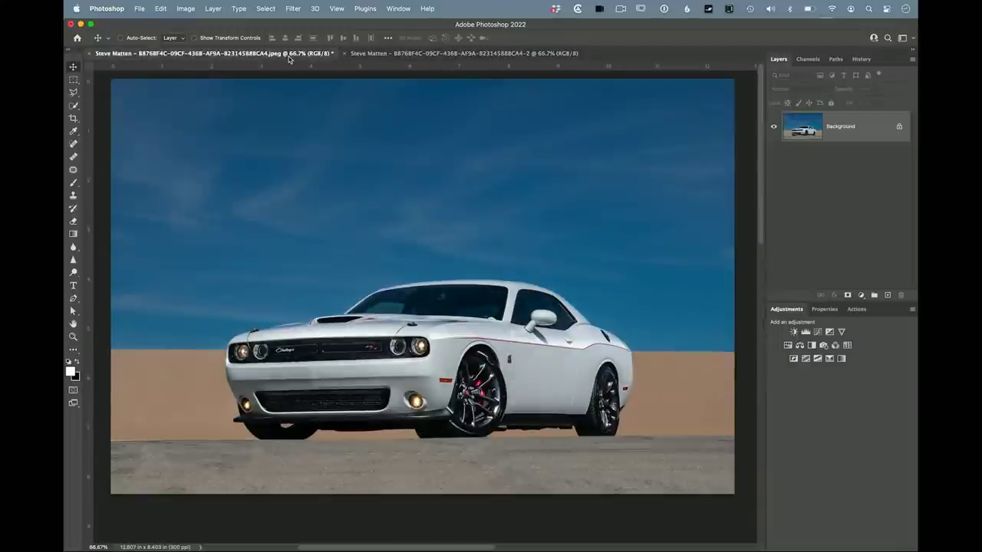
pyautogui.click(361, 54)
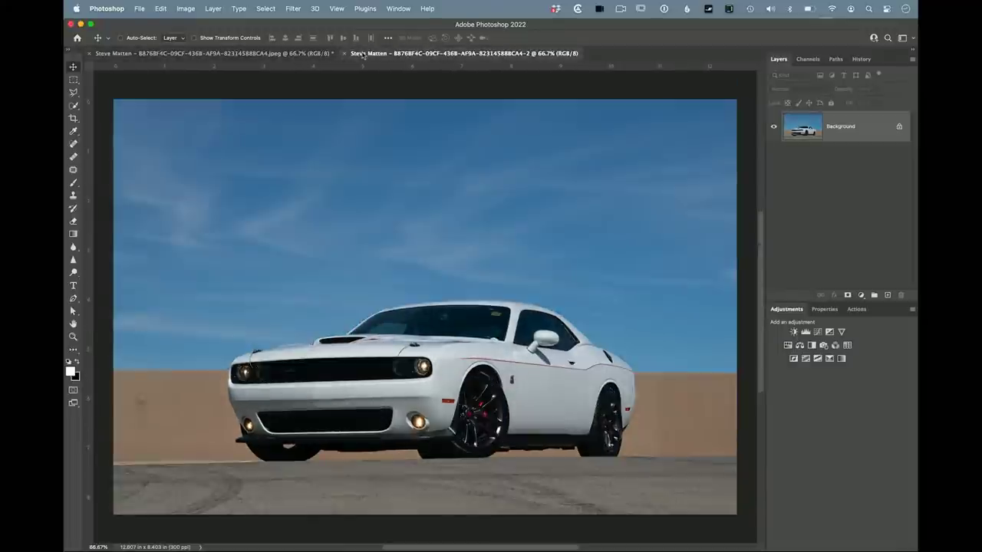
pyautogui.click(292, 54)
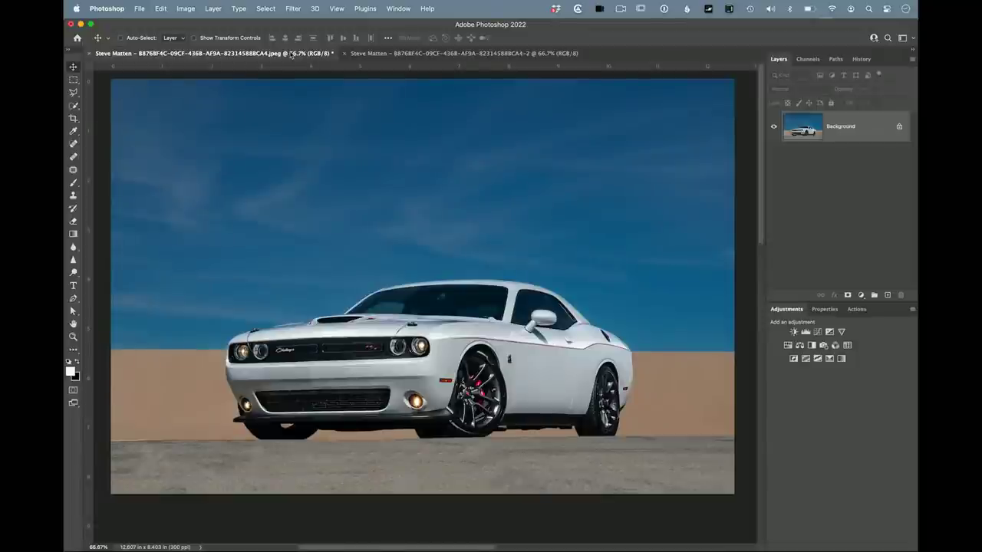
pyautogui.click(418, 55)
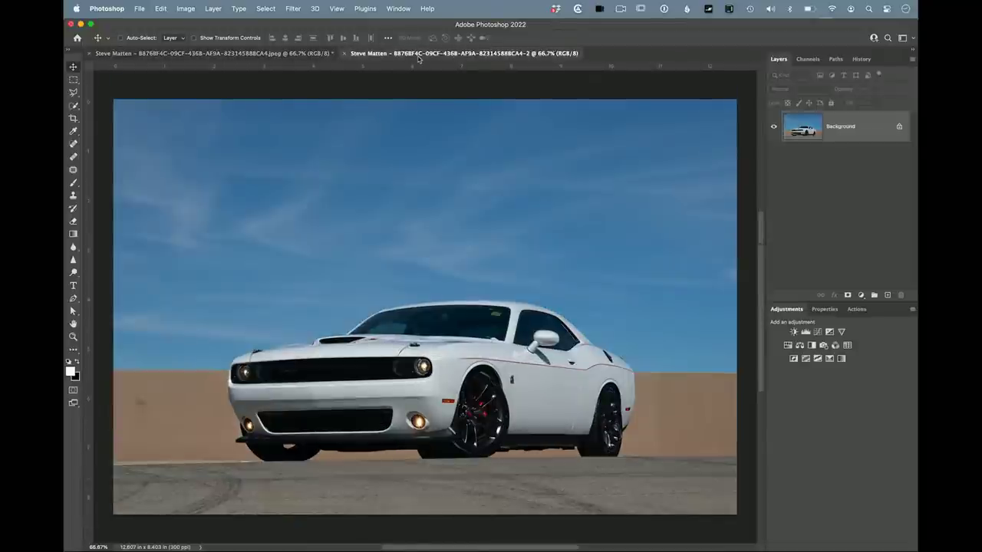
pyautogui.click(291, 54)
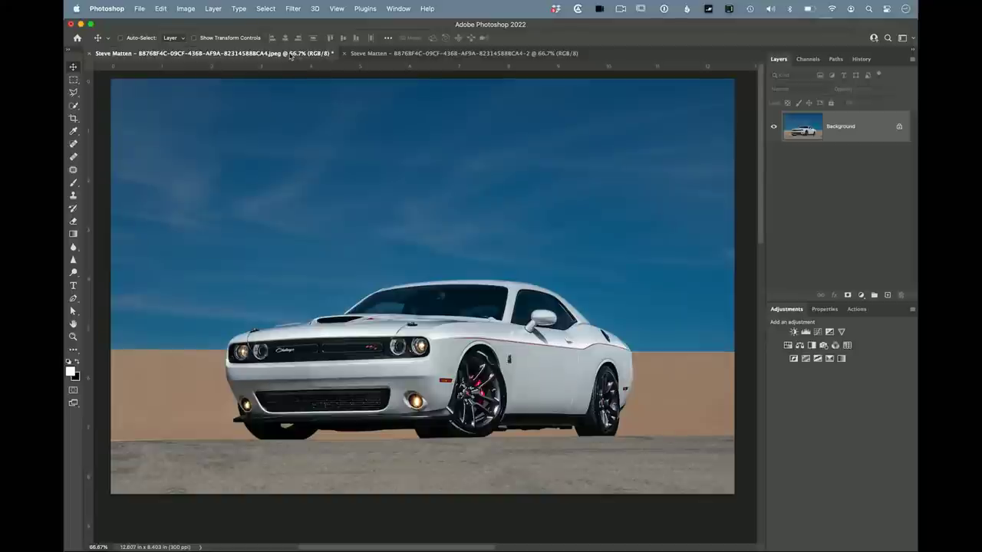
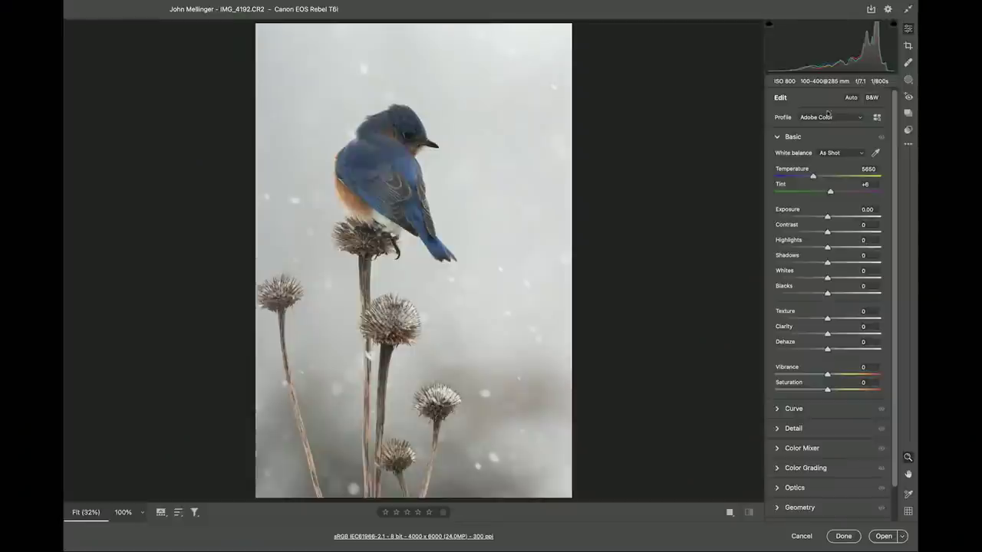
# Set the bluebird raw photo's profile to Adobe Landscape and apply the Auto tone settings.
pyautogui.click(837, 119)
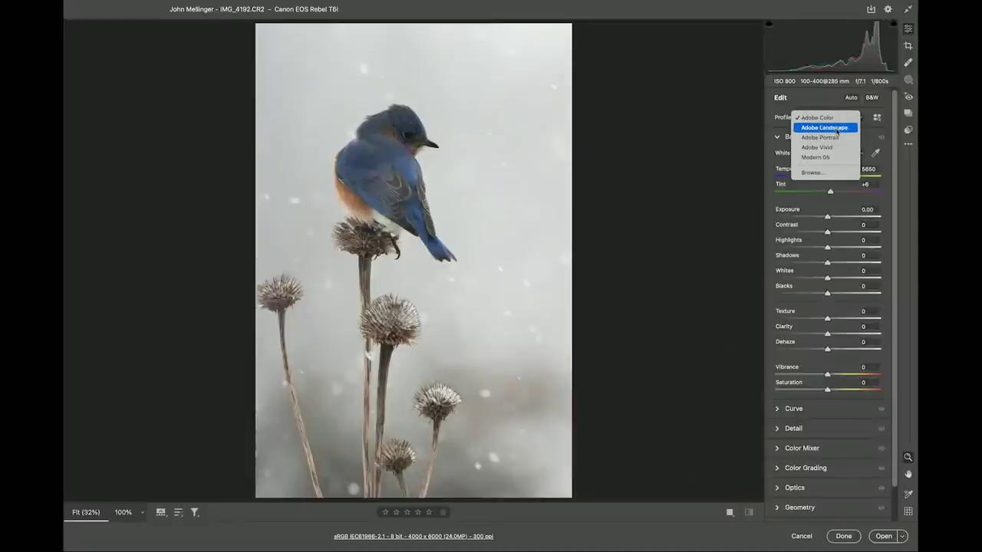
pyautogui.click(837, 128)
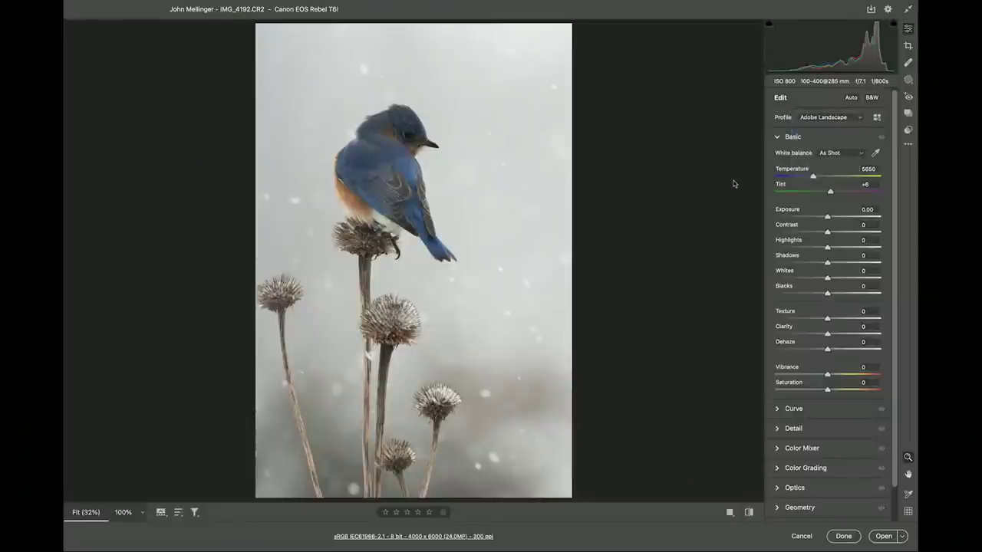
pyautogui.click(827, 118)
pyautogui.click(825, 117)
pyautogui.click(824, 117)
pyautogui.click(824, 127)
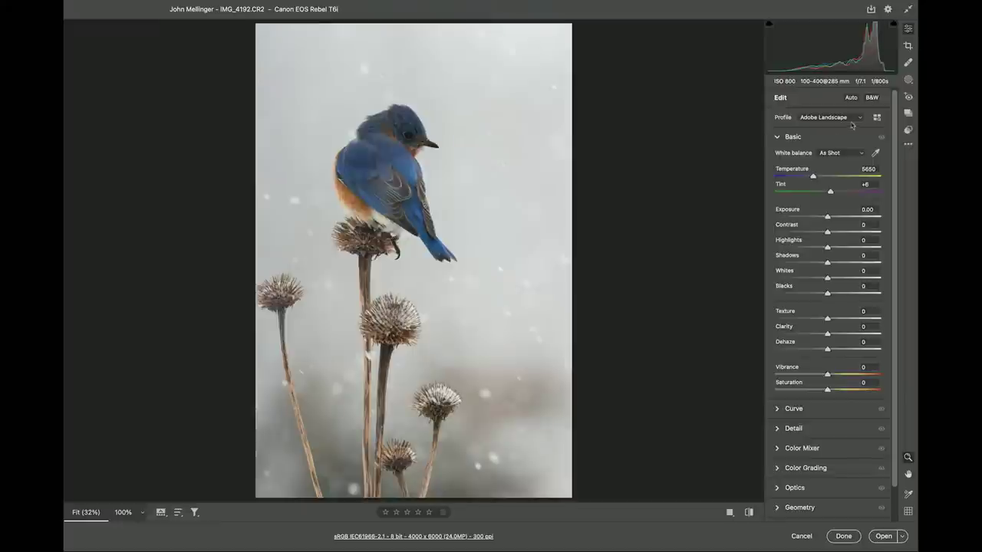
pyautogui.click(852, 97)
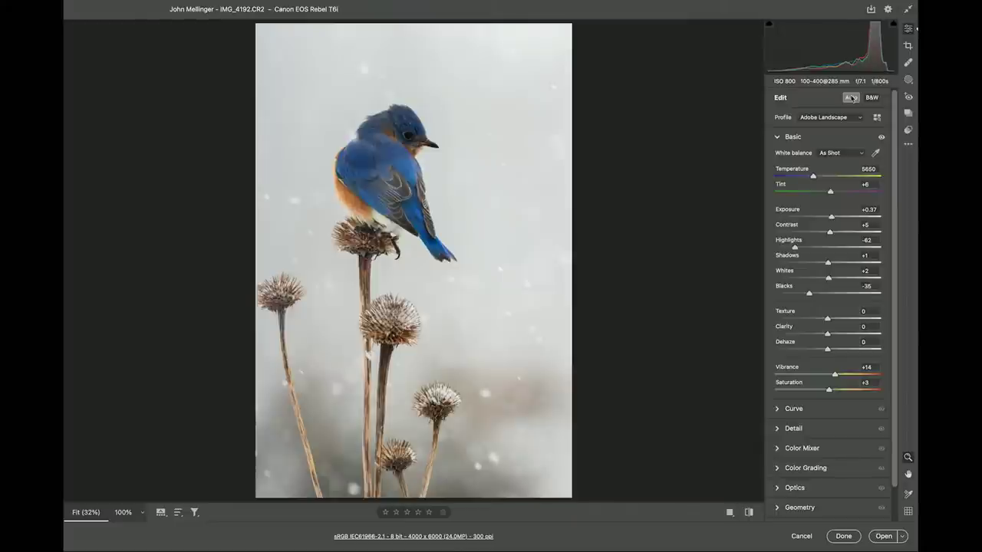
# Create a Select Subject mask for the bluebird and add a subtracting brush to it.
pyautogui.click(908, 80)
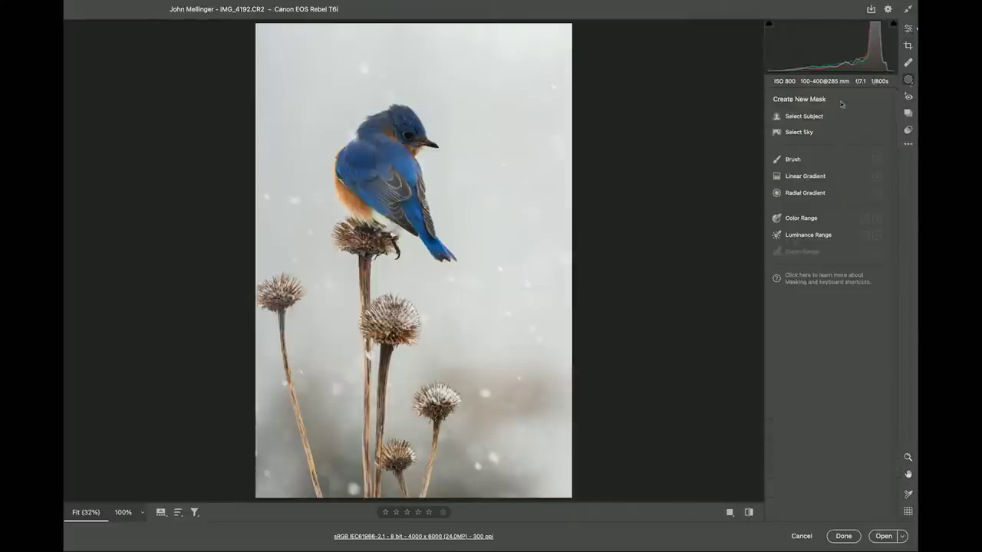
pyautogui.click(812, 119)
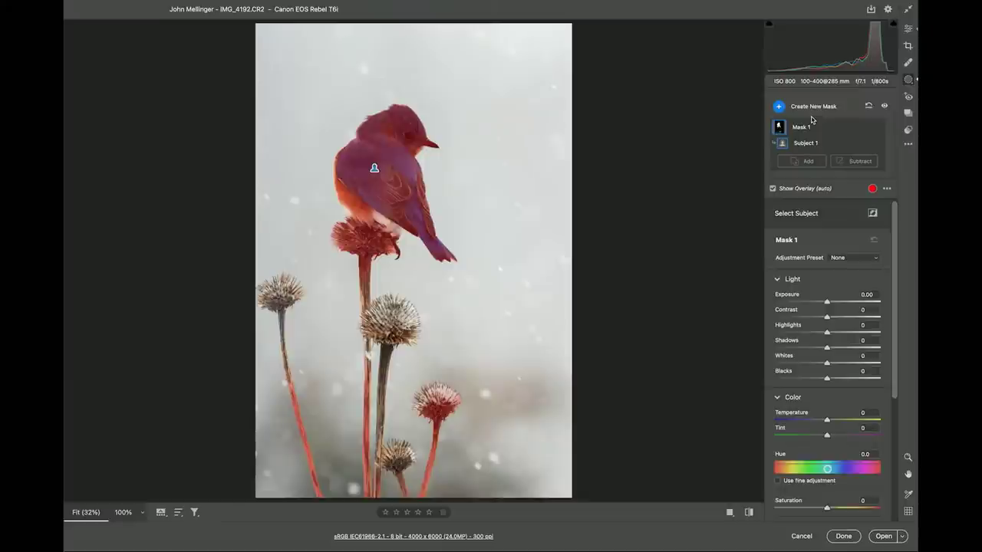
pyautogui.click(857, 163)
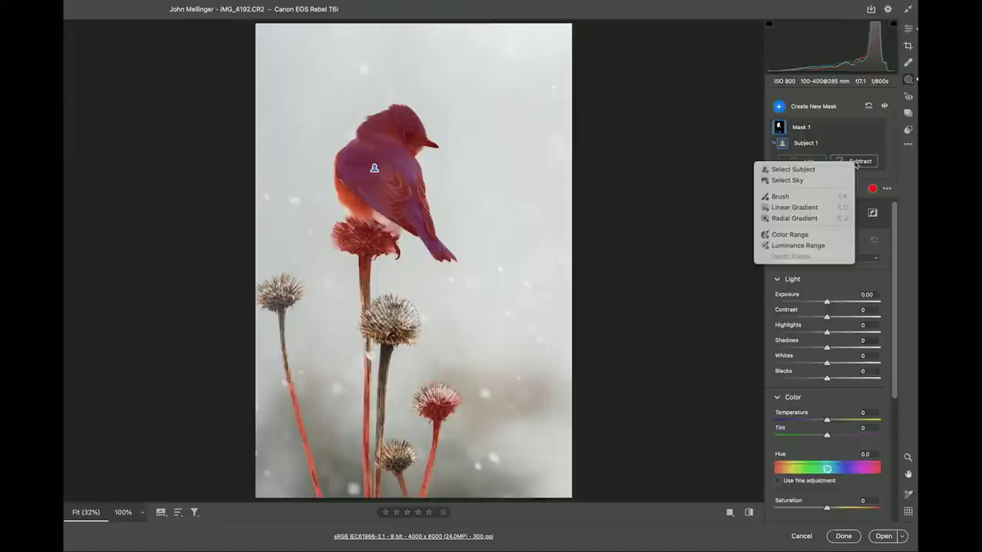
pyautogui.click(803, 197)
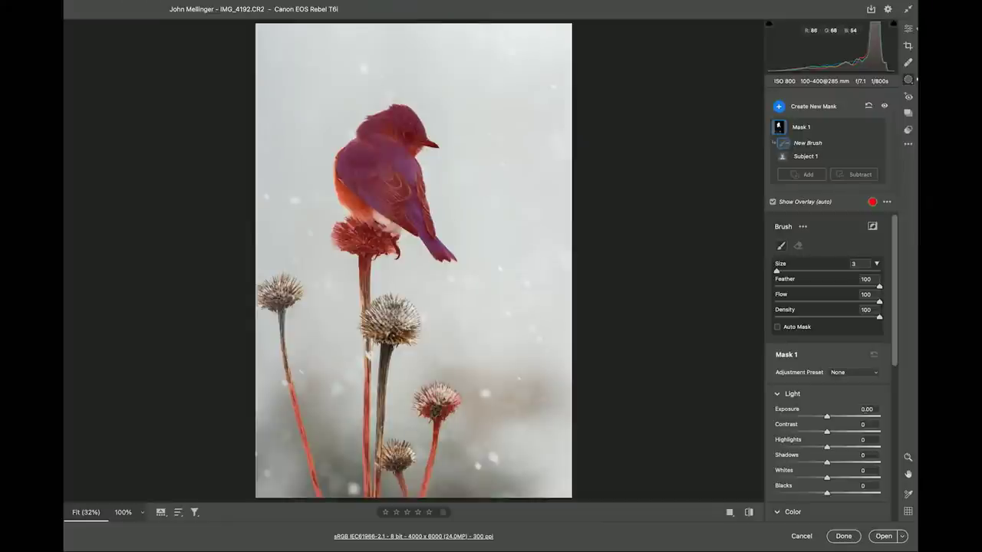
# Brush the rightmost seed head and its stem out of the bird mask, enlarging the brush to 10.
pyautogui.moveTo(455, 384); pyautogui.dragTo(440, 406)
pyautogui.press(']')
pyautogui.press(']')
pyautogui.press(']')
pyautogui.press(']')
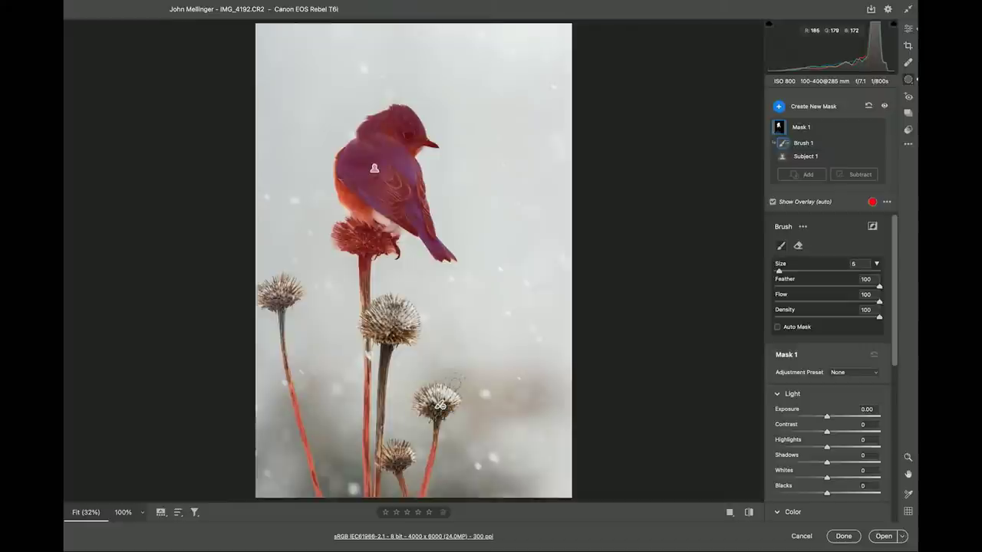
pyautogui.press(']')
pyautogui.press(']')
pyautogui.press(']')
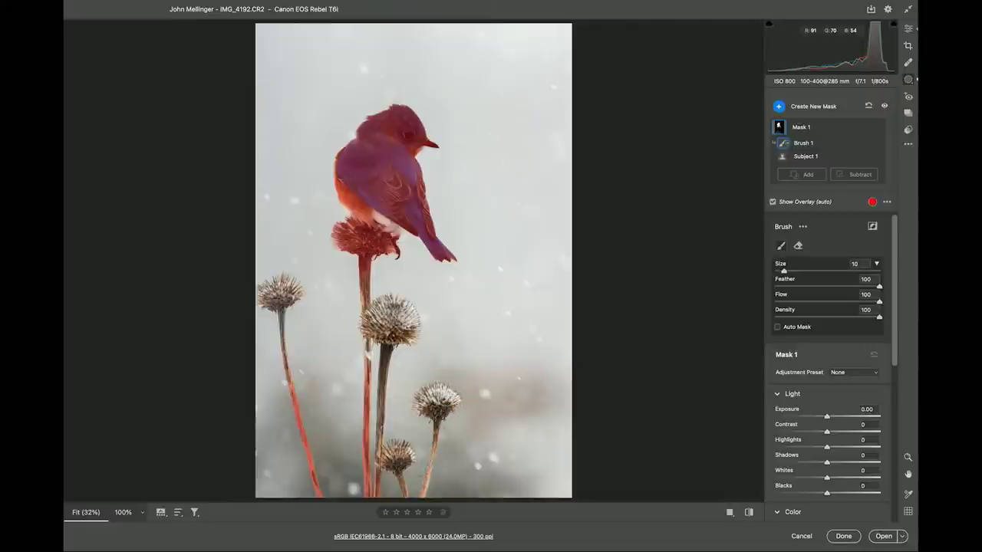
# Brush the remaining stems and the seed head under the bird out of the mask, enlarging the brush to 16.
pyautogui.moveTo(367, 449)
pyautogui.mouseDown()
pyautogui.moveTo(349, 234)
pyautogui.moveTo(367, 228)
pyautogui.moveTo(388, 260)
pyautogui.mouseUp()
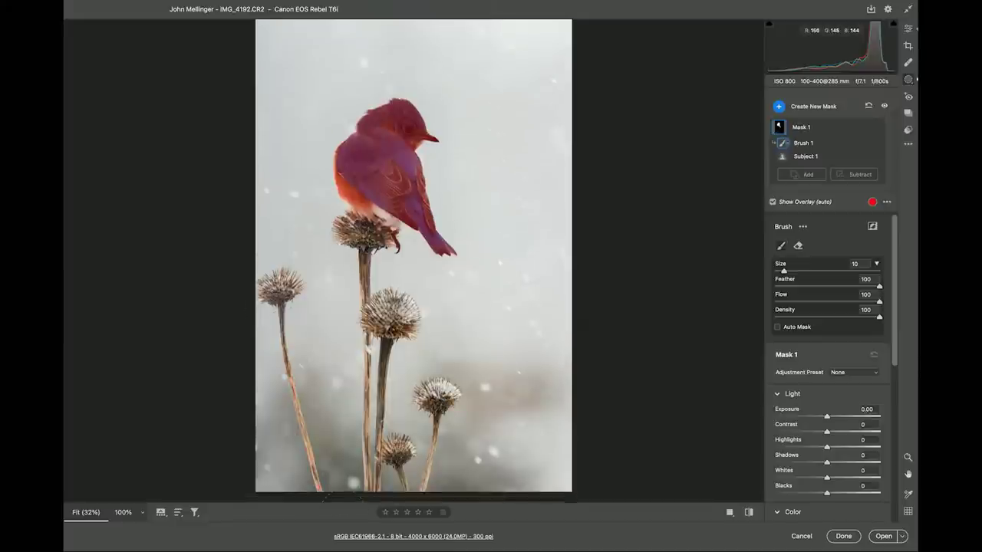
pyautogui.scroll(-3, 599, 314)
pyautogui.press(']')
pyautogui.press(']')
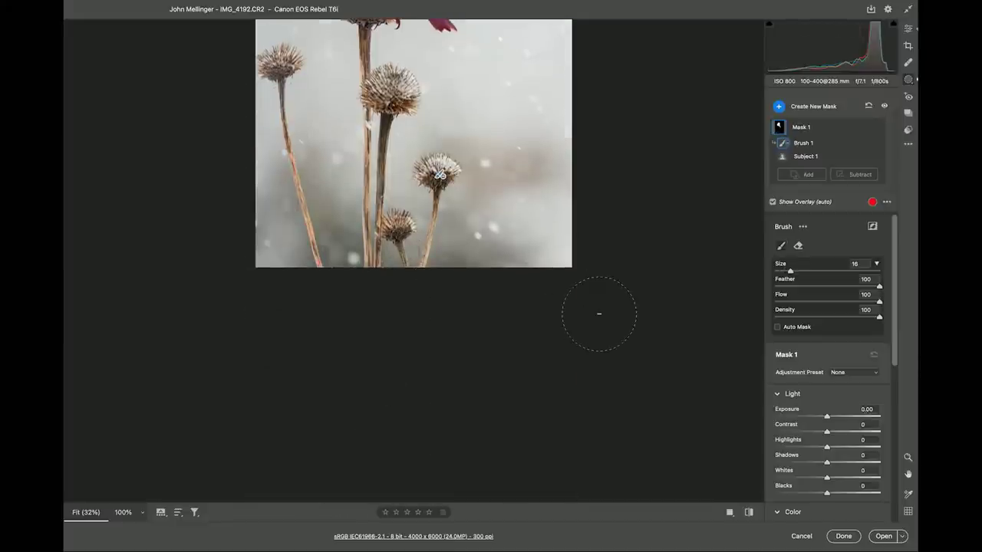
# Set the bird mask's light adjustments to Contrast +14, Shadows +21, Whites +22 and Blacks -18.
pyautogui.press(']')
pyautogui.press(']')
pyautogui.moveTo(569, 278); pyautogui.dragTo(589, 499)
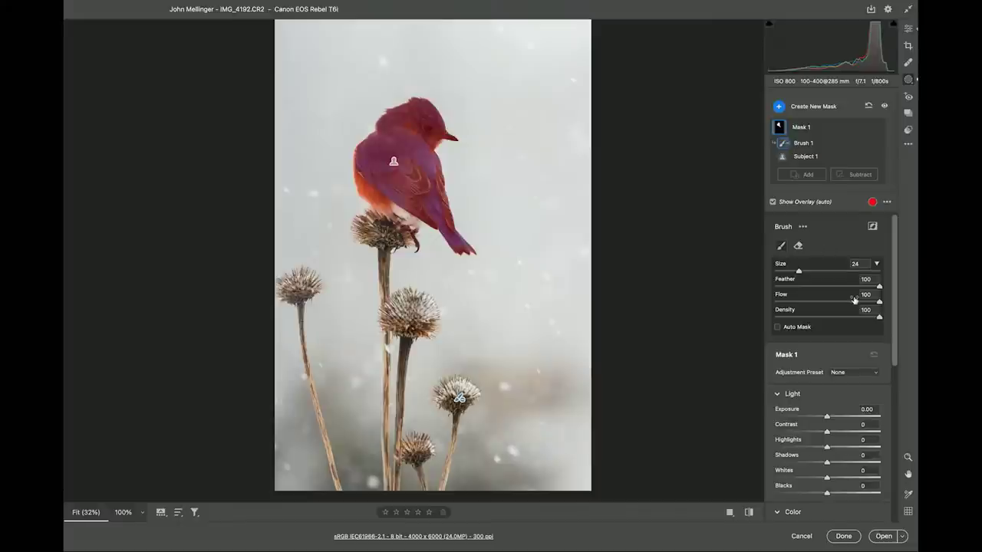
pyautogui.scroll(-2, 853, 299)
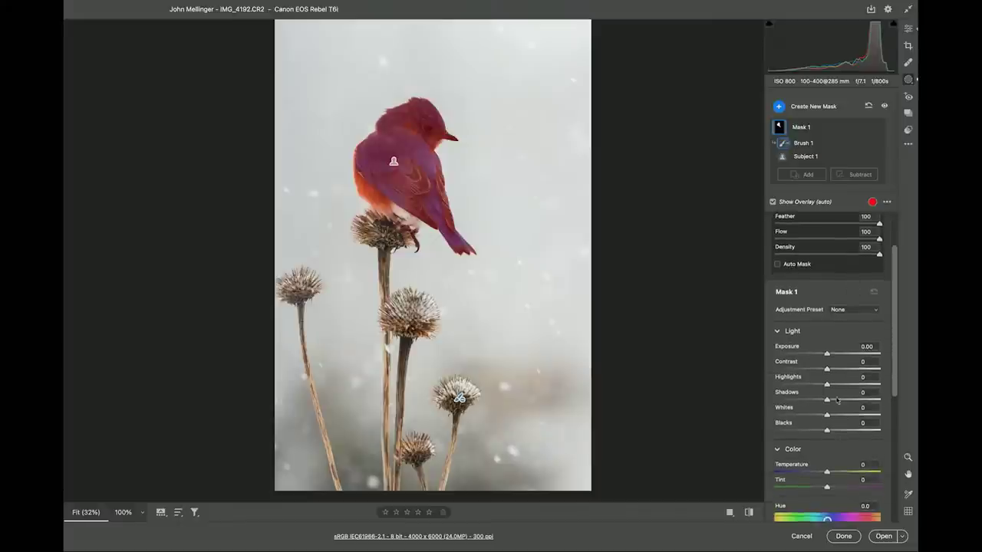
pyautogui.moveTo(829, 399); pyautogui.dragTo(840, 403)
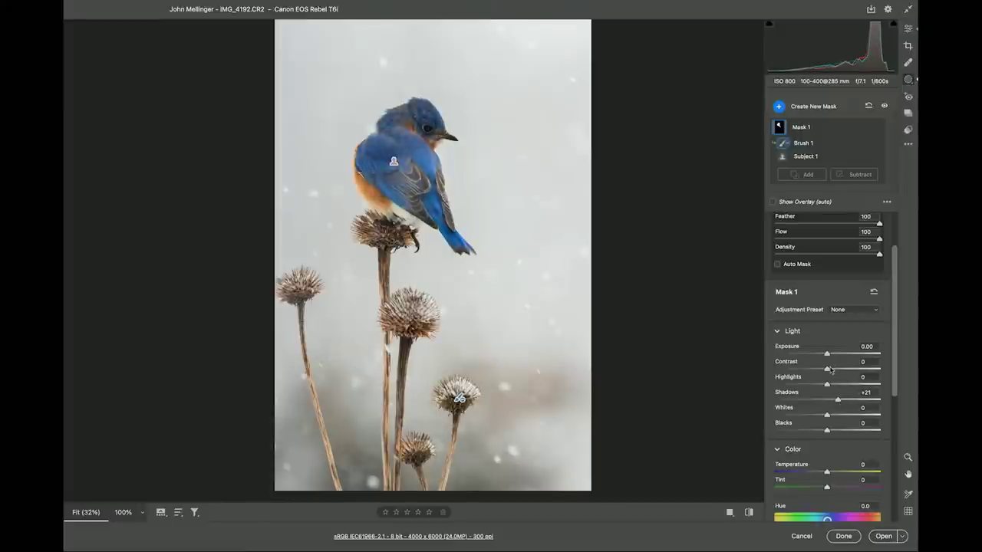
pyautogui.moveTo(829, 370); pyautogui.dragTo(836, 370)
pyautogui.moveTo(827, 416)
pyautogui.mouseDown()
pyautogui.moveTo(838, 418)
pyautogui.moveTo(817, 432)
pyautogui.mouseUp()
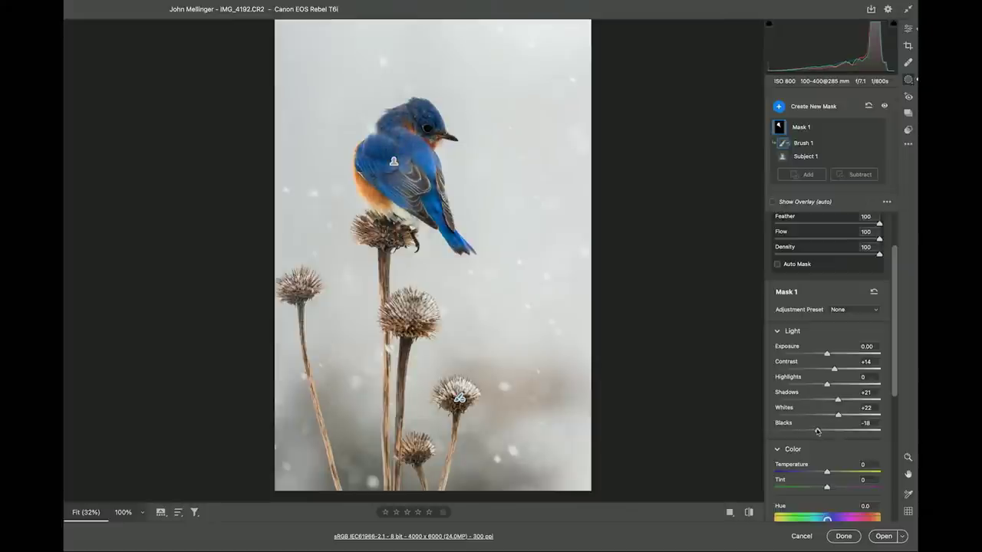
# Set the bird mask's effects to Texture +22, Clarity +8 and Dehaze +8.
pyautogui.scroll(-5, 817, 432)
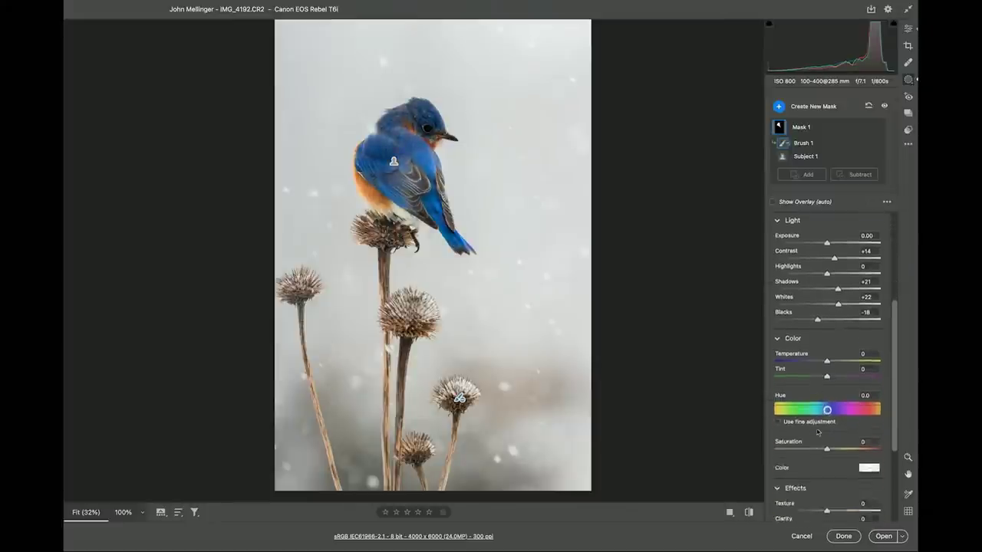
pyautogui.moveTo(831, 428)
pyautogui.mouseDown()
pyautogui.moveTo(841, 429)
pyautogui.moveTo(832, 444)
pyautogui.mouseUp()
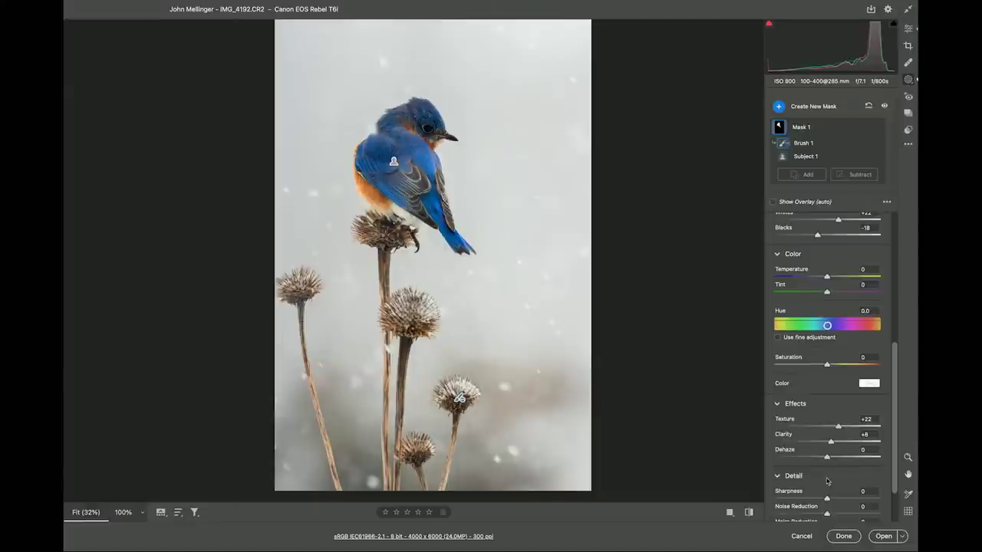
pyautogui.moveTo(827, 457); pyautogui.dragTo(831, 458)
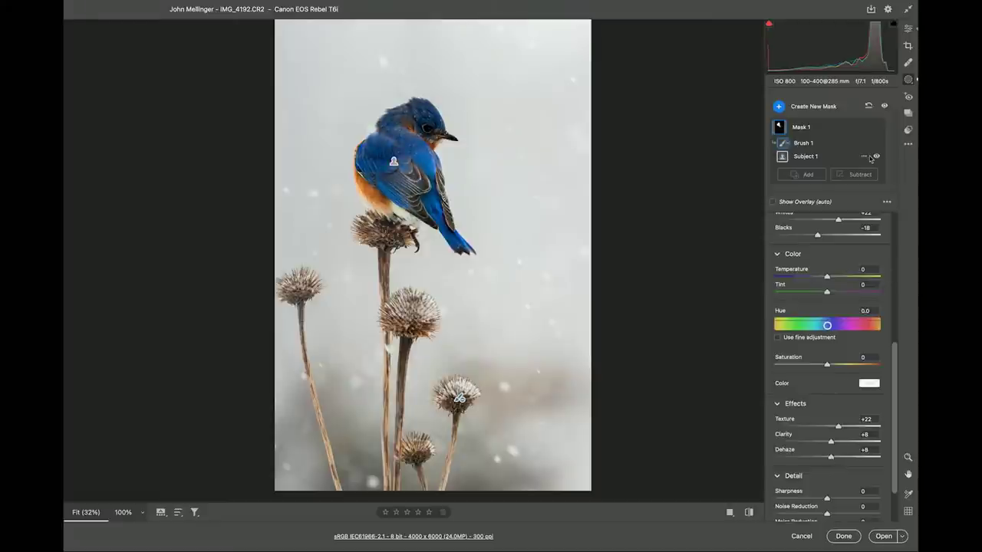
# Create a brush mask with Exposure +0.30 and paint over the bird's eye with a brush of size 4.
pyautogui.click(780, 107)
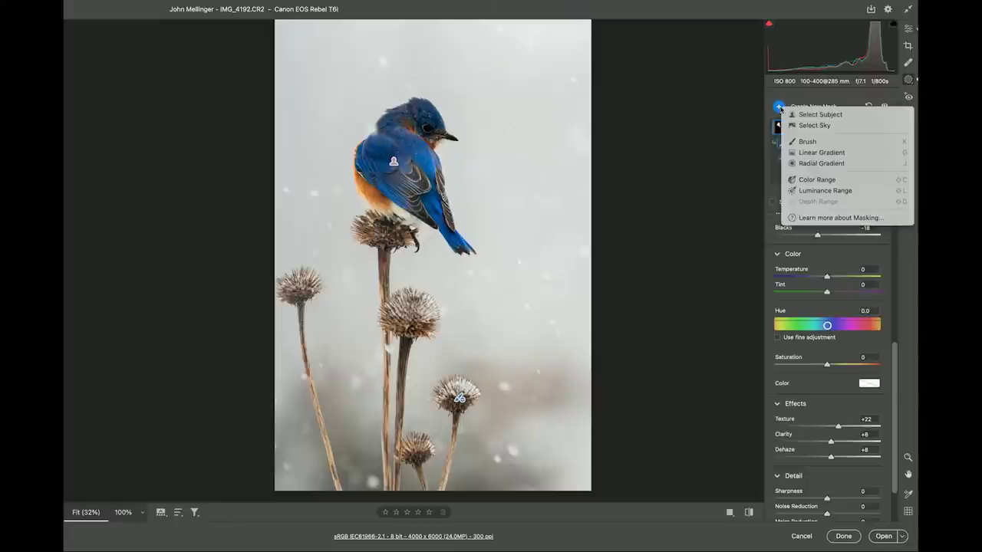
pyautogui.click(805, 141)
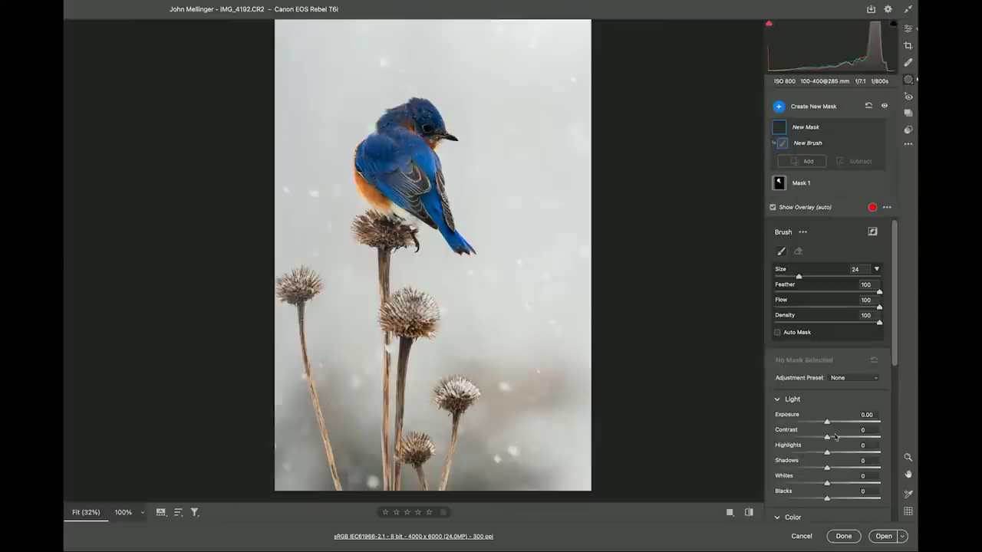
pyautogui.moveTo(827, 423); pyautogui.dragTo(831, 423)
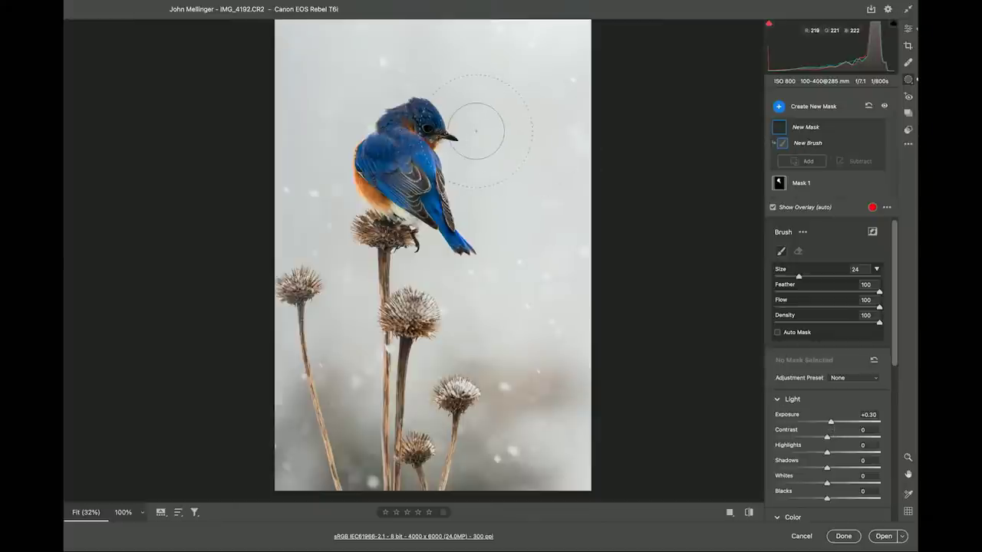
pyautogui.press('[')
pyautogui.press('[')
pyautogui.press('[')
pyautogui.press('[')
pyautogui.press('[')
pyautogui.press('[')
pyautogui.press('[')
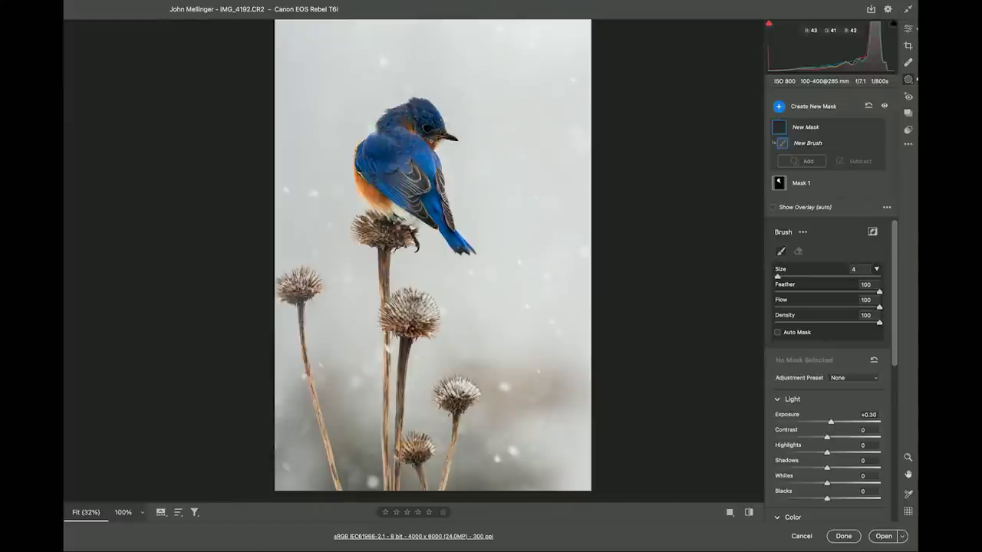
pyautogui.click(439, 133)
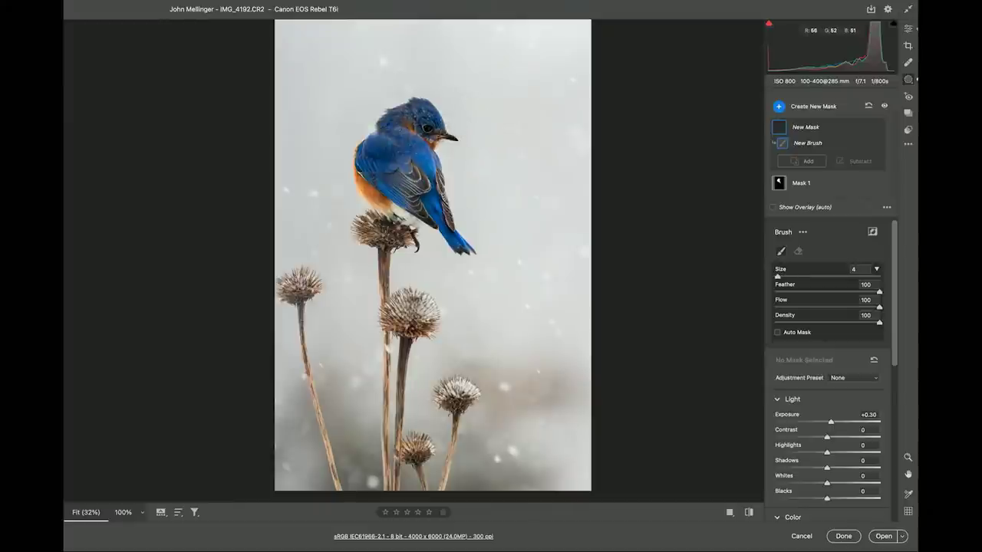
pyautogui.click(427, 125)
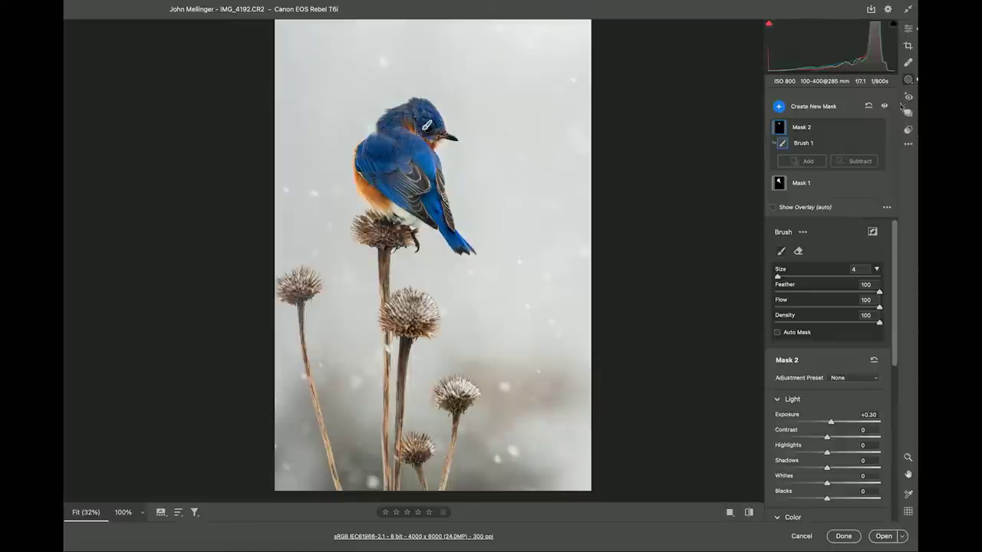
# Set the whole photo's Sharpening to 62 and open the developed photo in Photoshop.
pyautogui.click(909, 29)
pyautogui.scroll(-2, 833, 336)
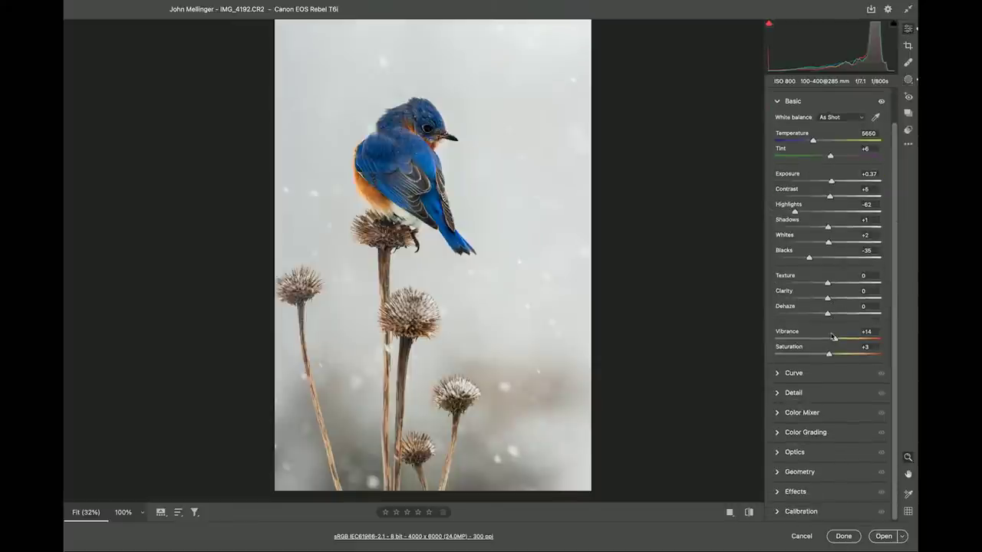
pyautogui.click(813, 396)
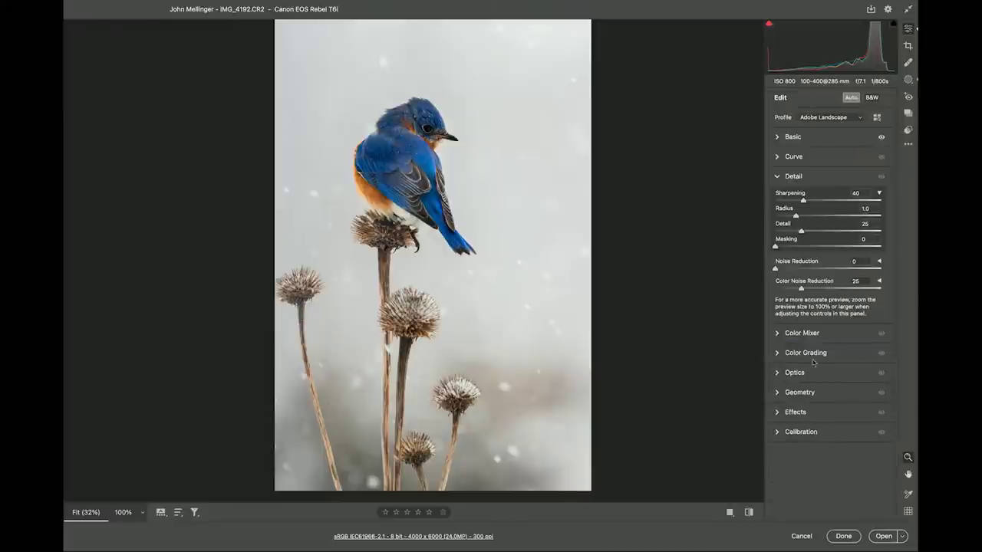
pyautogui.moveTo(804, 201); pyautogui.dragTo(821, 205)
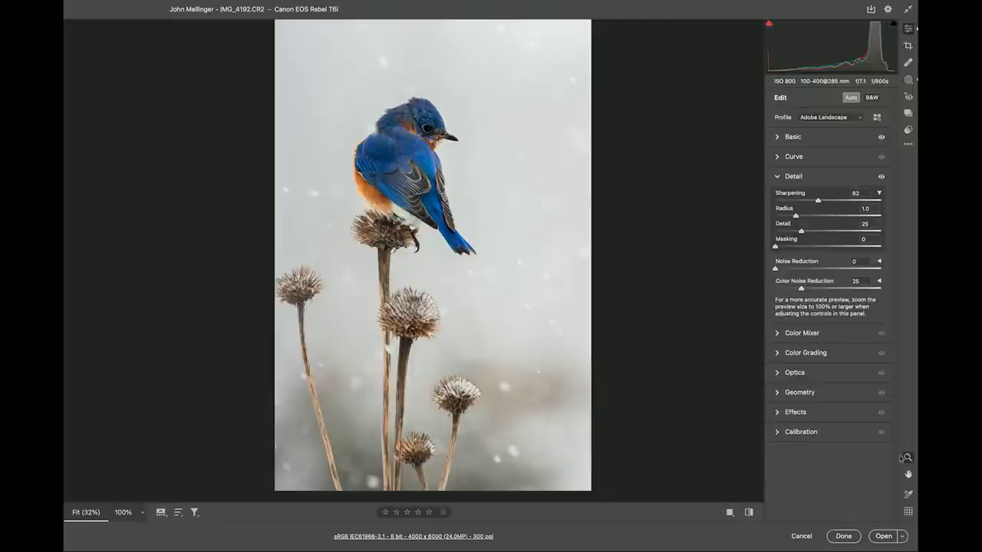
pyautogui.click(882, 536)
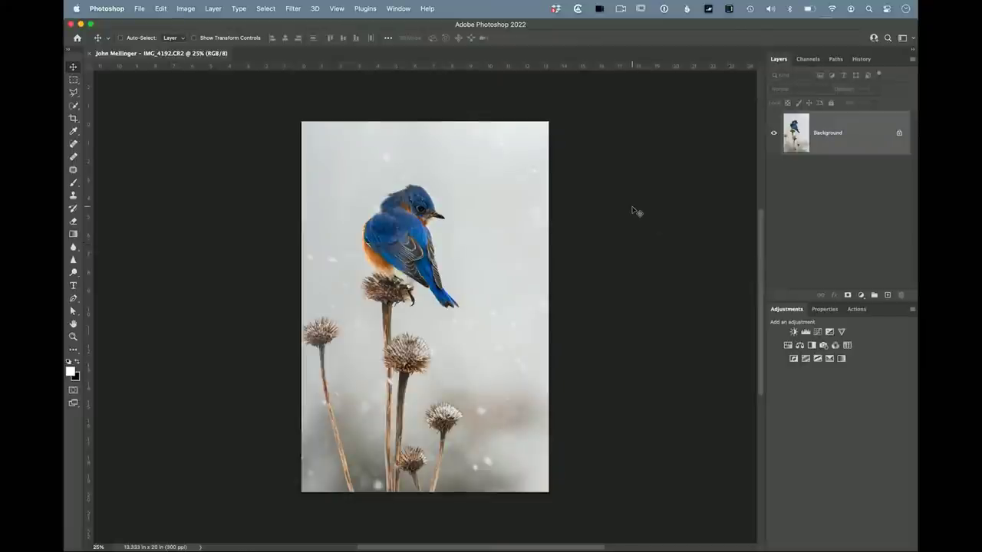
# Extend the canvas by 1 inch in width along the photo's left edge, anchoring the image at the middle right.
pyautogui.click(186, 9)
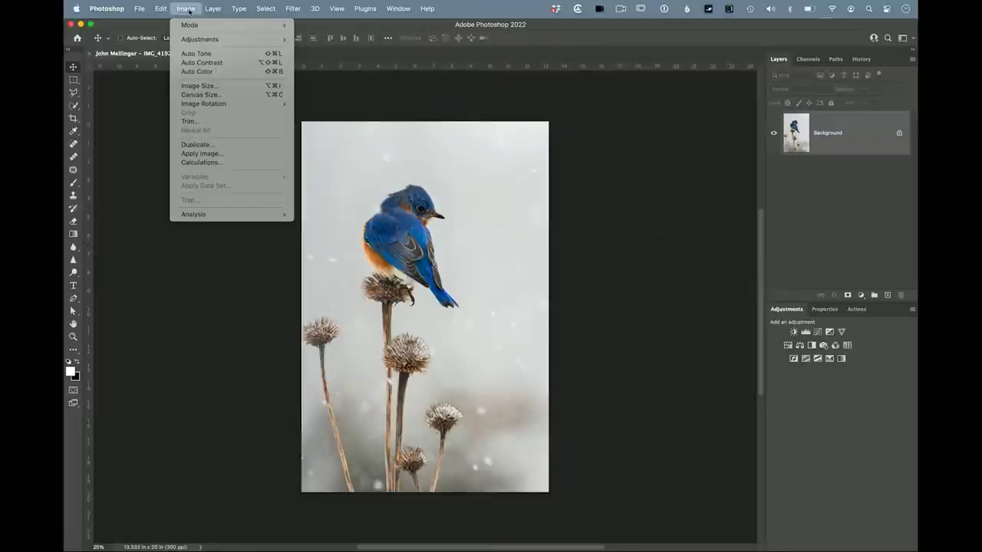
pyautogui.click(199, 95)
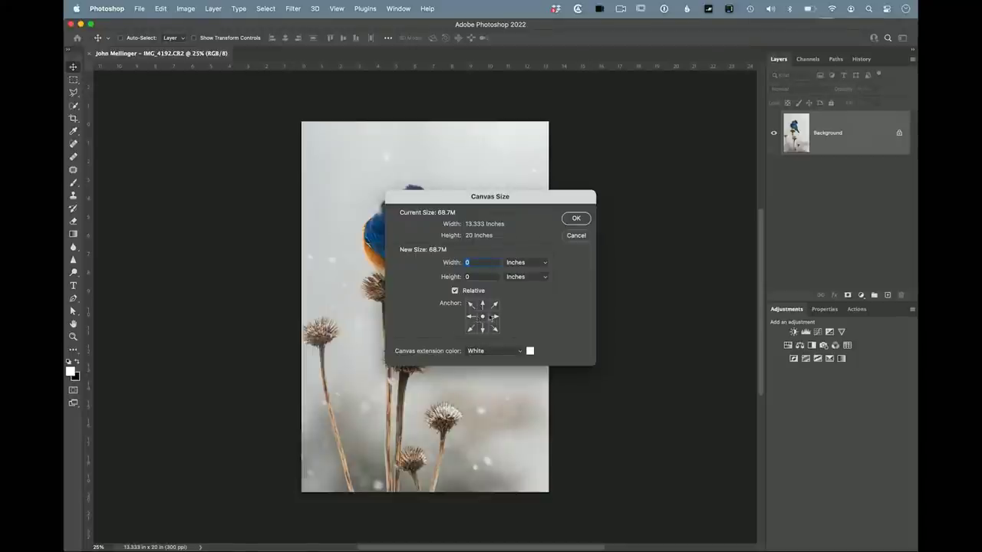
pyautogui.click(494, 318)
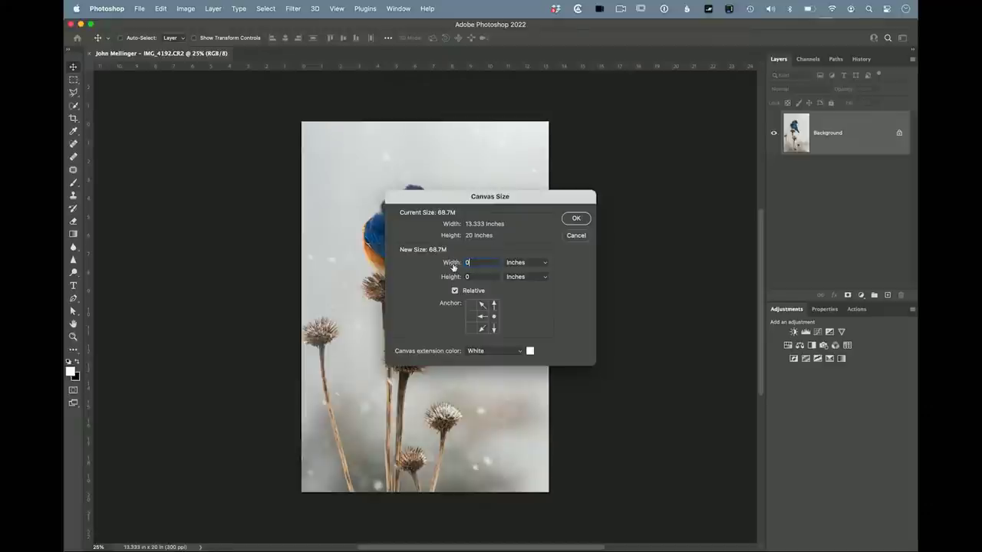
pyautogui.moveTo(454, 267); pyautogui.dragTo(540, 280)
pyautogui.click(574, 220)
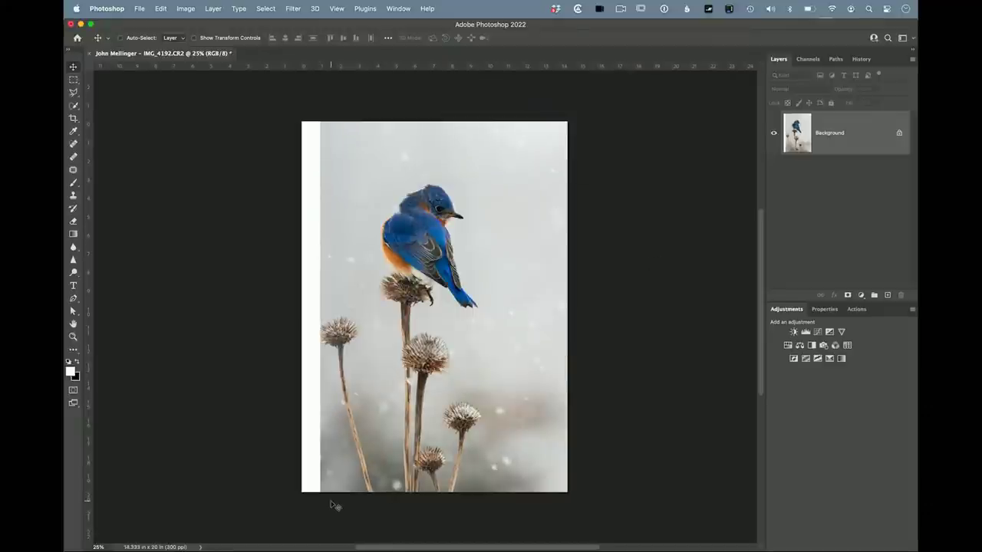
# Select the white strip along the left edge with the Rectangular Marquee, fill it with Content-Aware, and deselect.
pyautogui.click(76, 80)
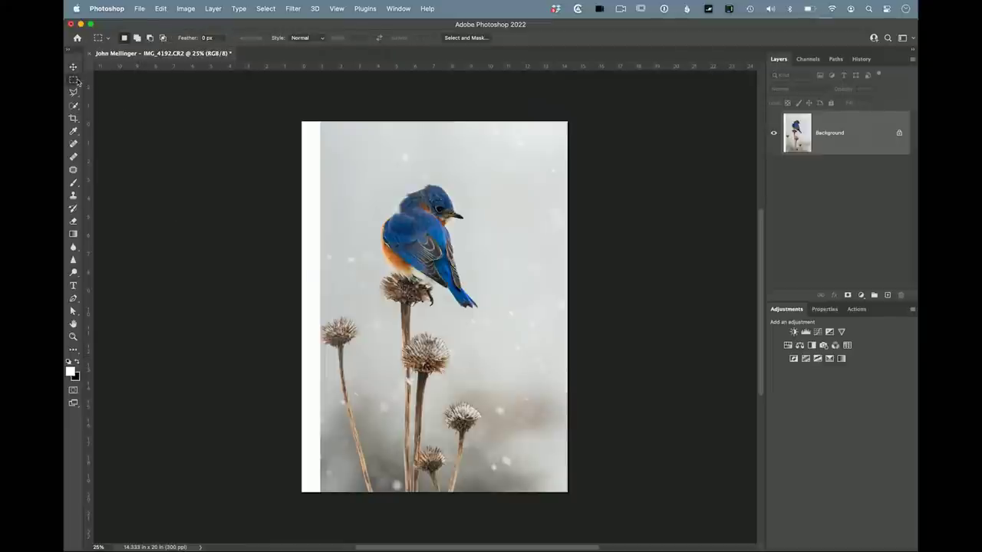
pyautogui.moveTo(299, 114); pyautogui.dragTo(321, 507)
pyautogui.click(160, 9)
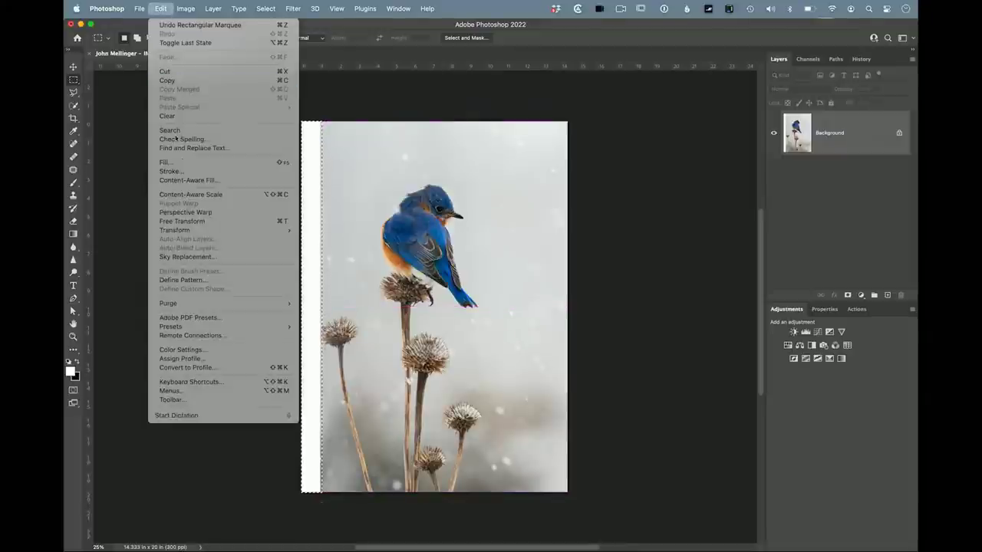
pyautogui.click(181, 164)
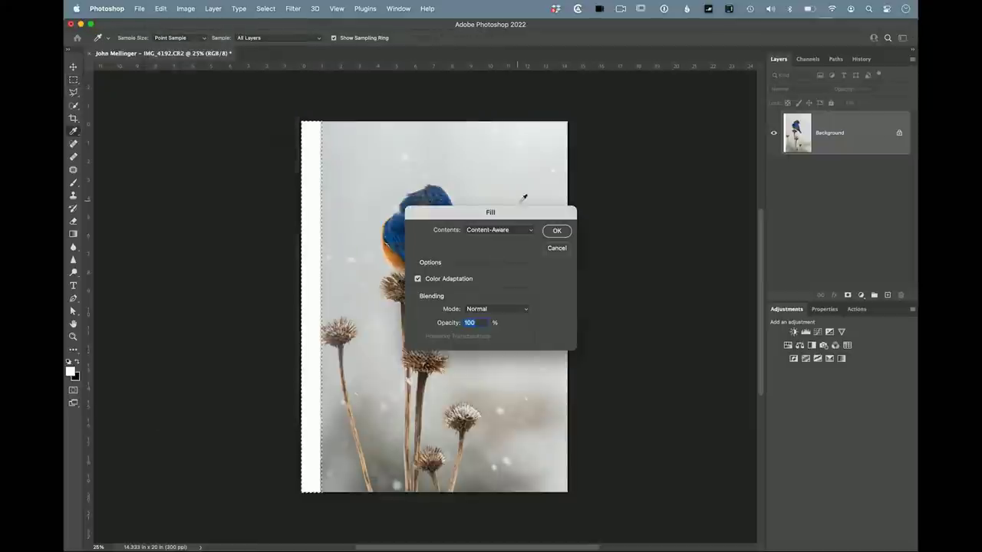
pyautogui.click(556, 231)
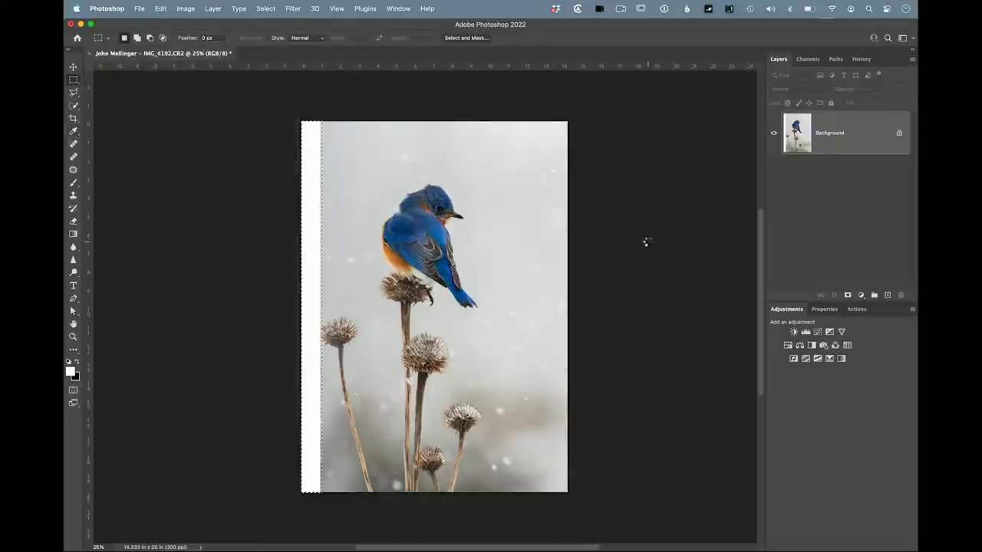
pyautogui.press('super+d')
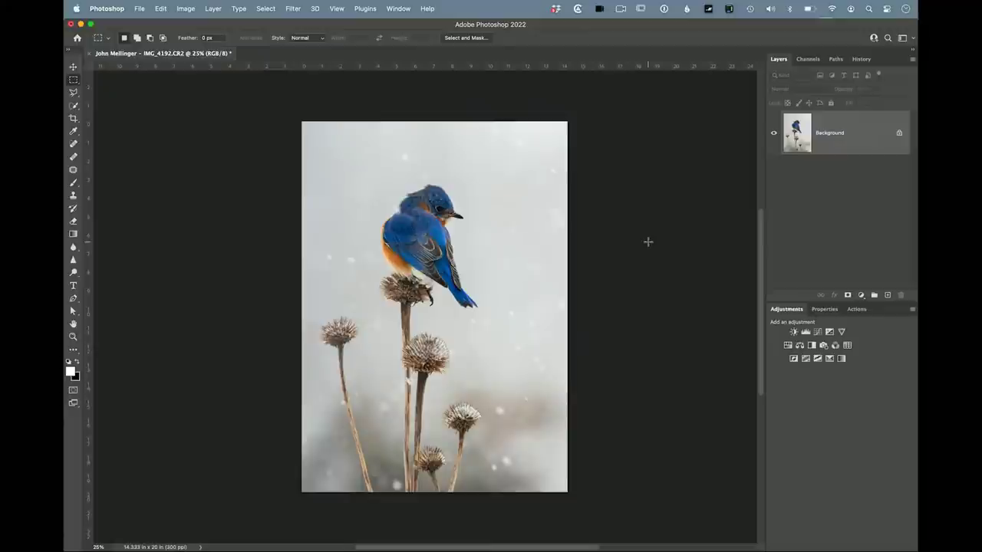
# Outline the left side of the snowy seed head right of the central stems with the Lasso tool and copy it to a new layer.
pyautogui.press('super+equal')
pyautogui.press('super+equal')
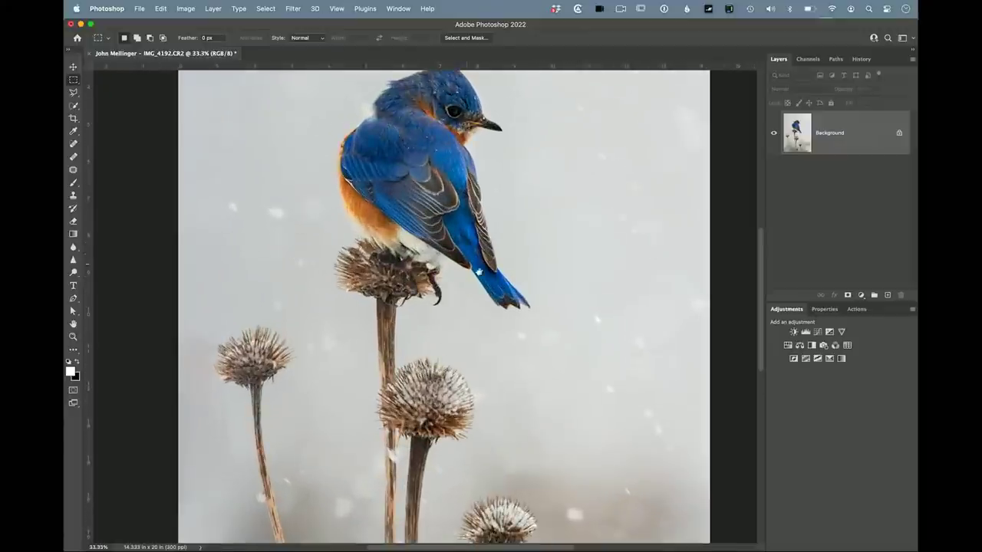
pyautogui.moveTo(456, 274); pyautogui.dragTo(541, 188)
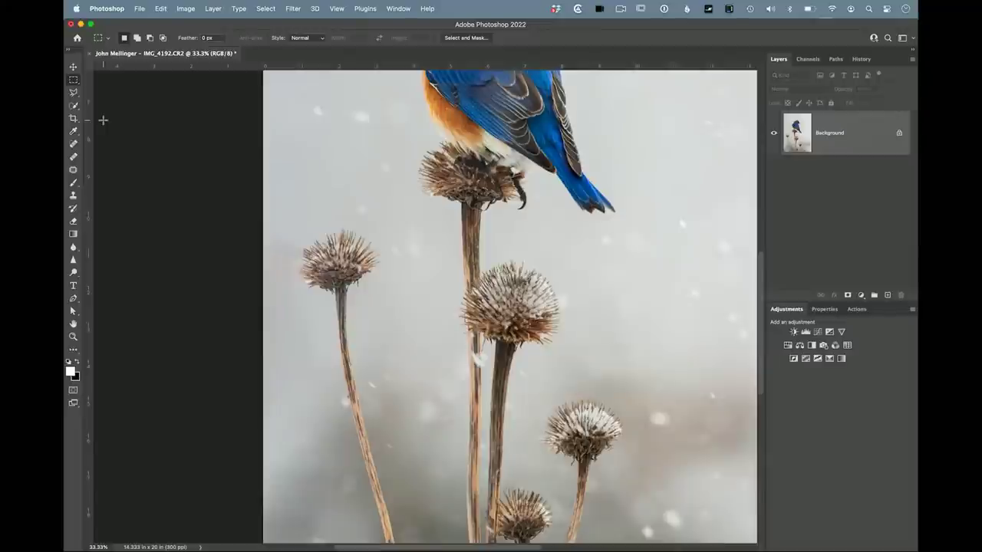
pyautogui.click(75, 93)
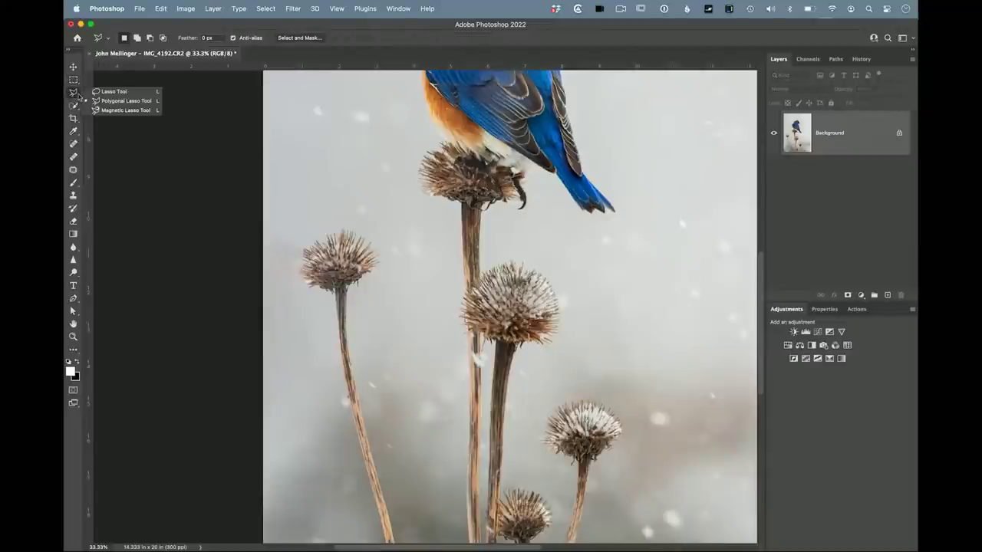
pyautogui.click(114, 91)
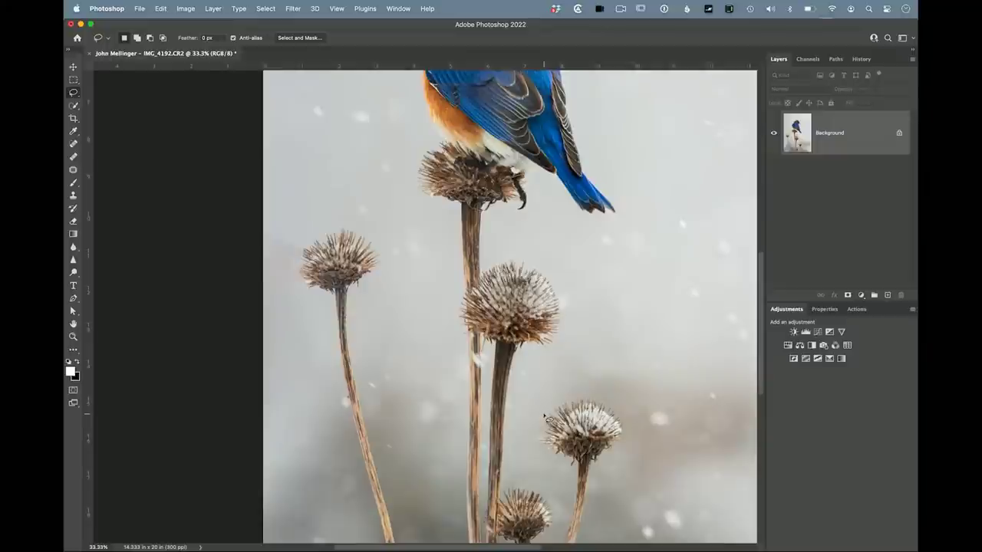
pyautogui.moveTo(556, 441)
pyautogui.mouseDown()
pyautogui.moveTo(546, 459)
pyautogui.moveTo(549, 413)
pyautogui.mouseUp()
pyautogui.moveTo(563, 465); pyautogui.dragTo(550, 398)
pyautogui.press('f')
pyautogui.press('super+d')
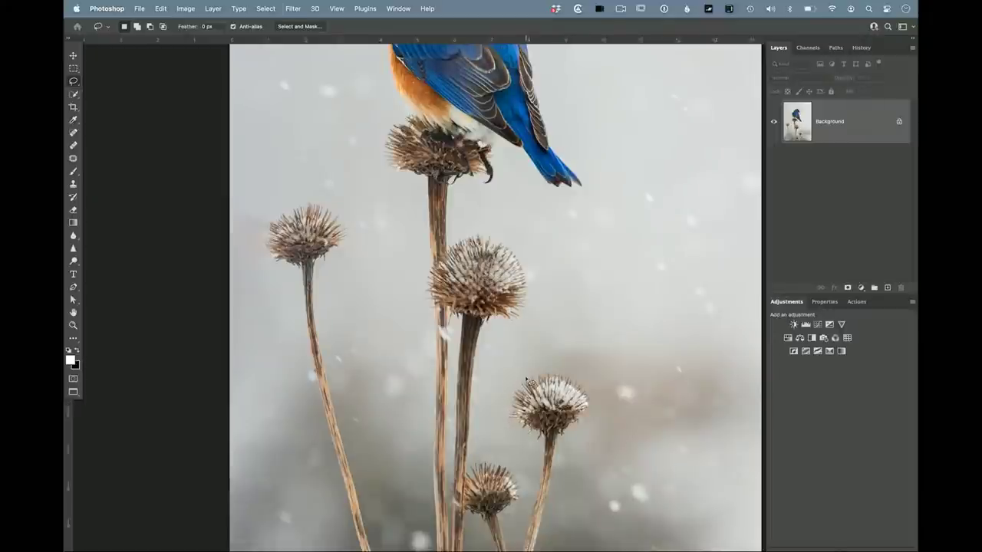
pyautogui.moveTo(531, 448)
pyautogui.mouseDown()
pyautogui.moveTo(525, 366)
pyautogui.moveTo(536, 433)
pyautogui.mouseUp()
pyautogui.press('super+j')
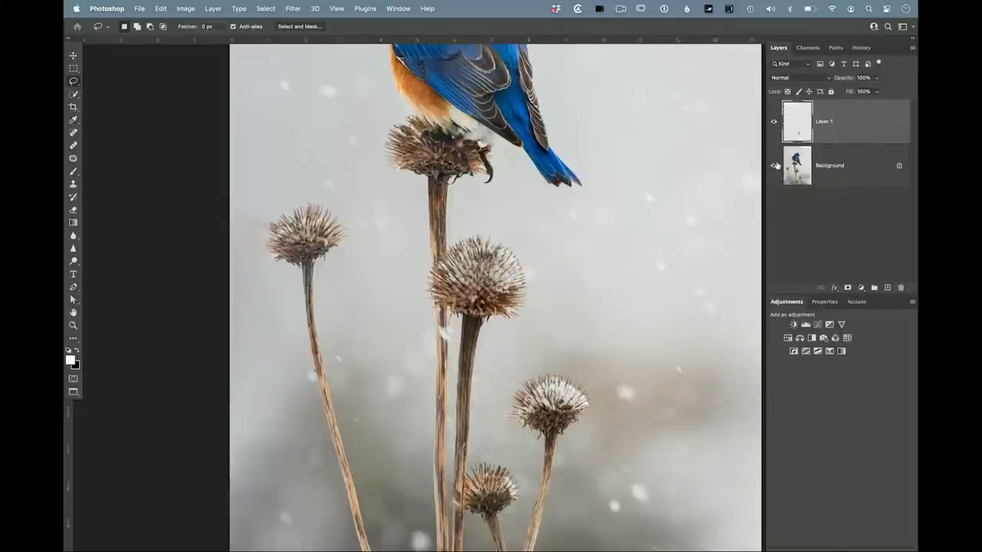
# Check the copied piece by toggling the background's visibility, and move it over the left side of the leftmost seed head.
pyautogui.click(775, 165)
pyautogui.click(775, 165)
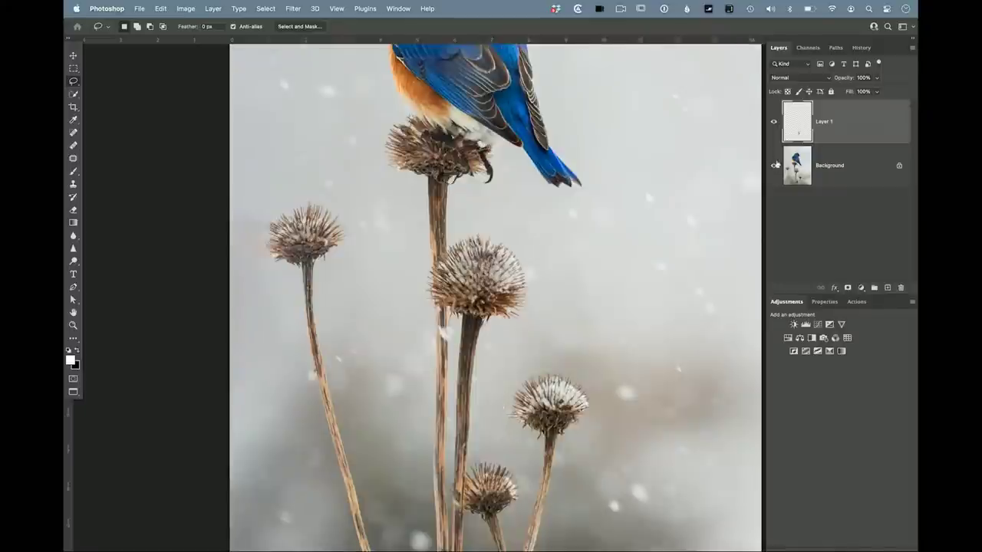
pyautogui.press('v')
pyautogui.moveTo(511, 458); pyautogui.dragTo(282, 262)
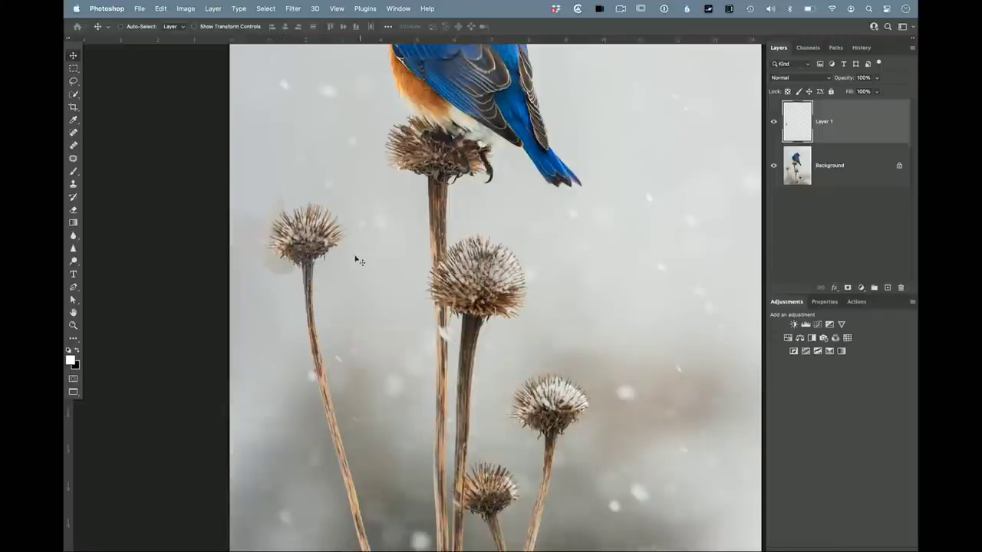
# Brighten the copied seed head piece with a Levels adjustment, setting the midtone input level to 1.14.
pyautogui.click(186, 8)
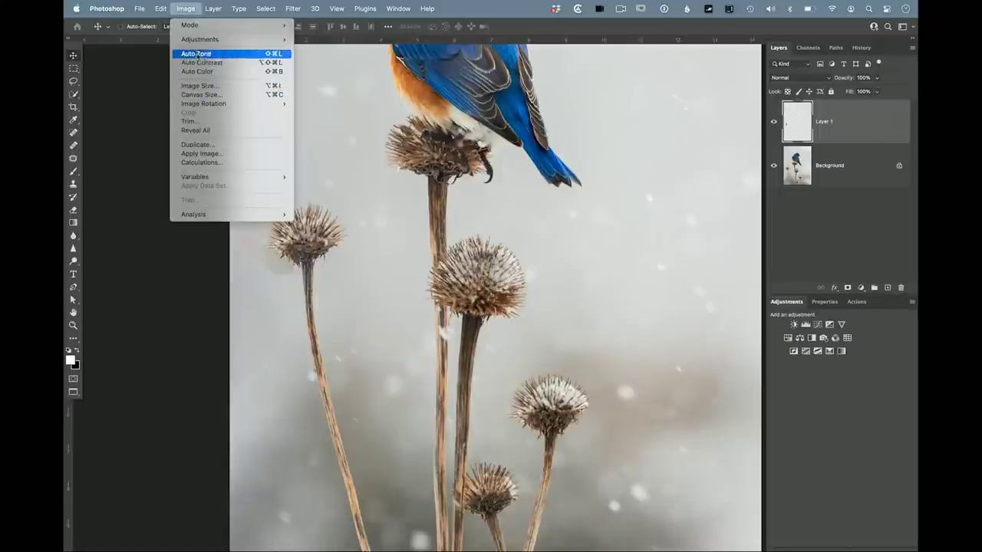
pyautogui.moveTo(203, 39)
pyautogui.click(314, 47)
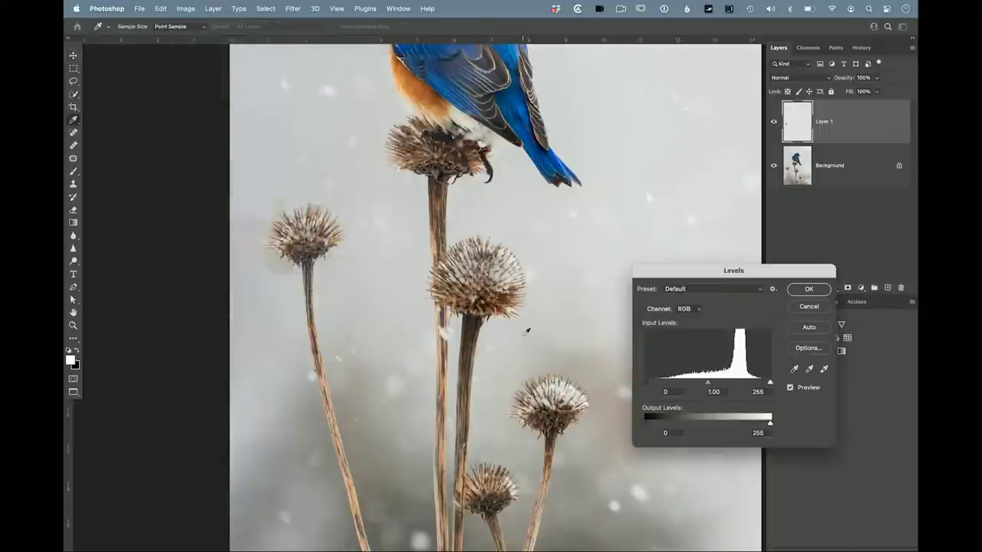
pyautogui.moveTo(770, 382); pyautogui.dragTo(770, 382)
pyautogui.moveTo(709, 384); pyautogui.dragTo(703, 386)
pyautogui.click(703, 385)
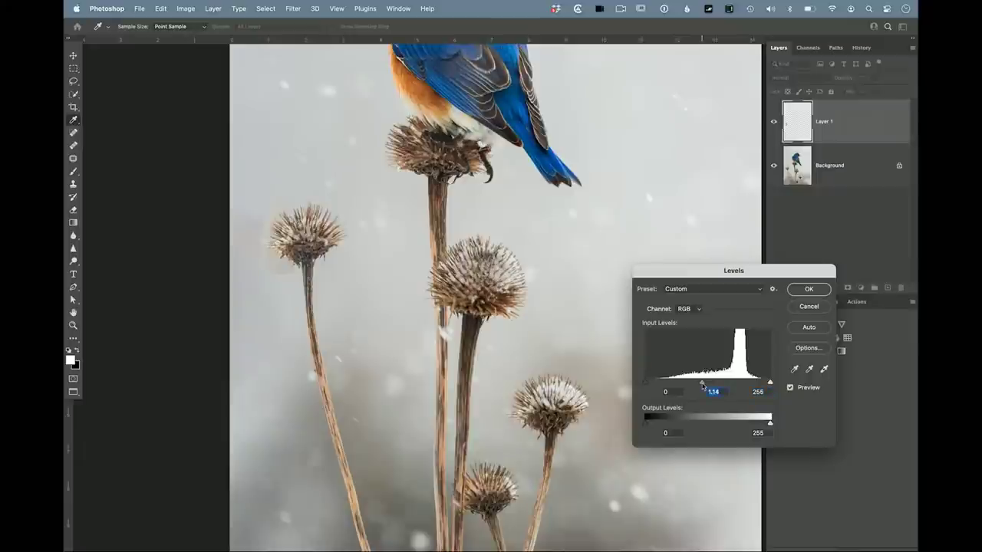
pyautogui.click(814, 291)
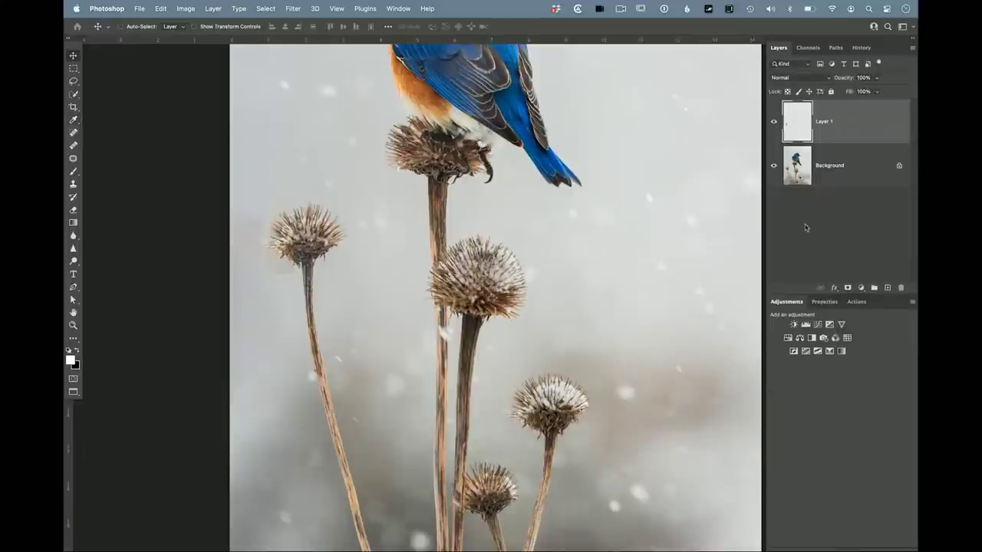
# Add a layer mask to the copied piece, paint black over its visible outer edge, and merge it down into the background.
pyautogui.click(848, 288)
pyautogui.click(73, 171)
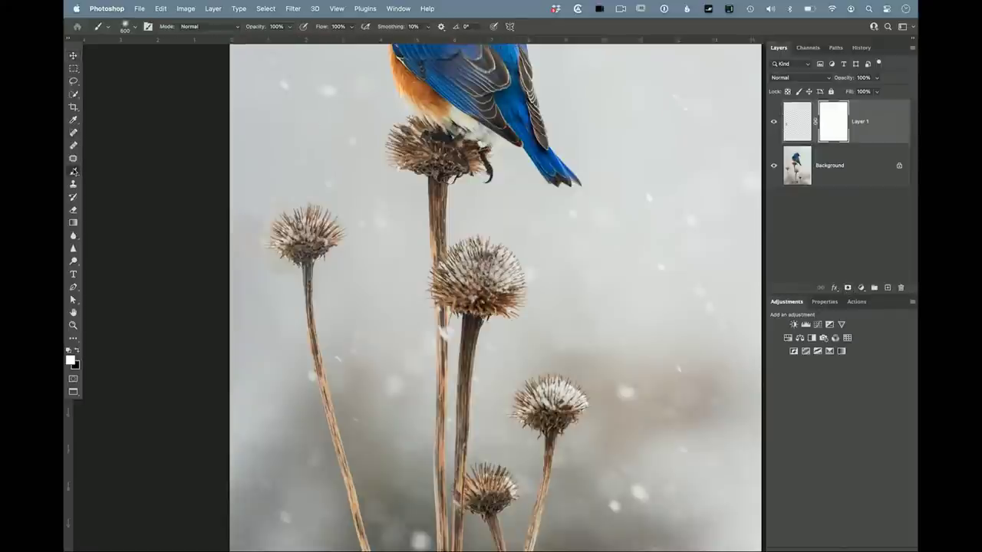
pyautogui.click(77, 350)
pyautogui.press('super+minus')
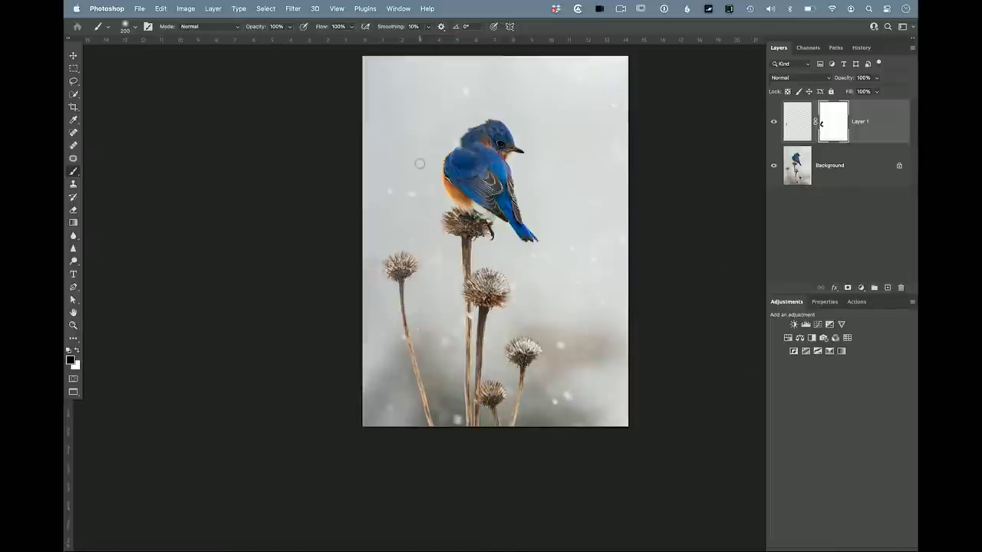
pyautogui.click(73, 55)
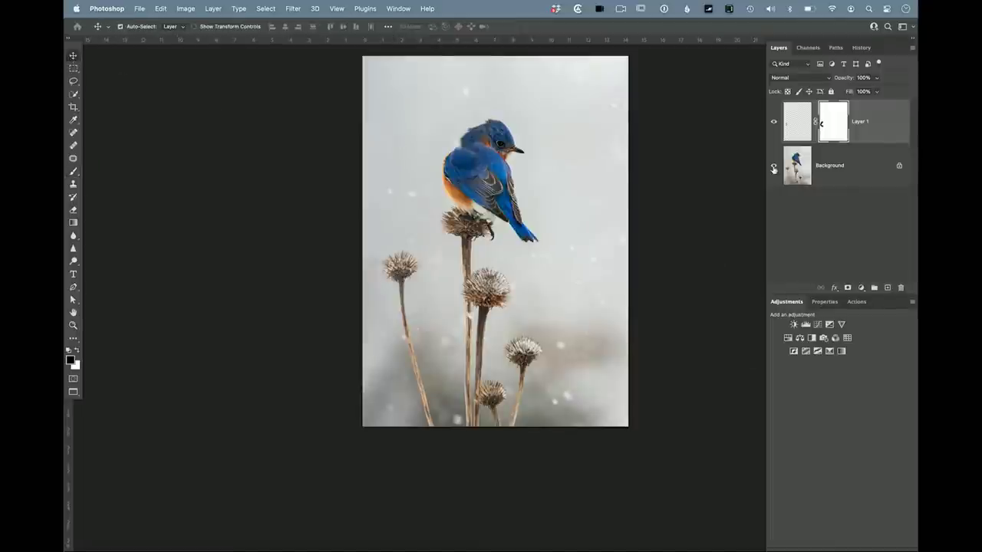
pyautogui.press('super+e')
pyautogui.click(74, 108)
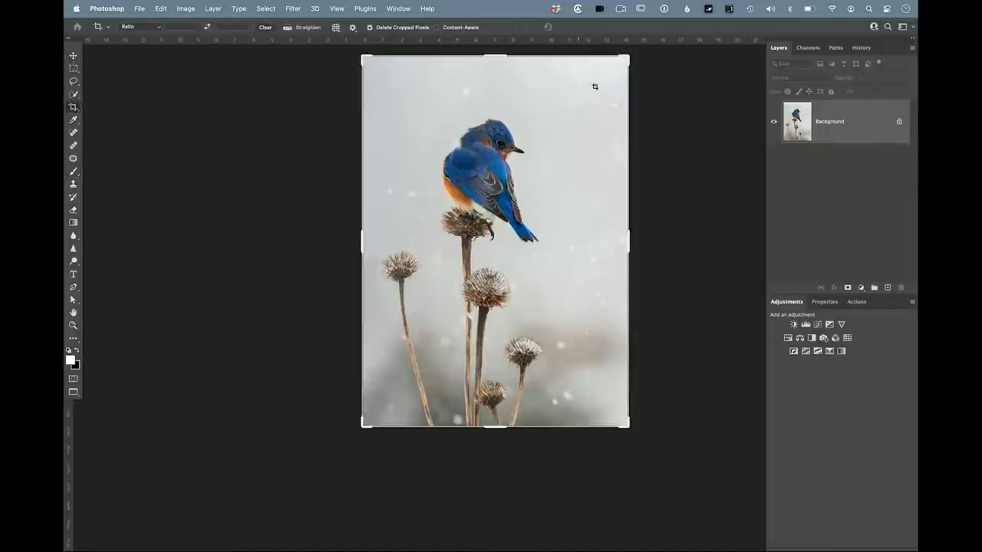
pyautogui.click(627, 60)
pyautogui.moveTo(627, 59); pyautogui.dragTo(625, 66)
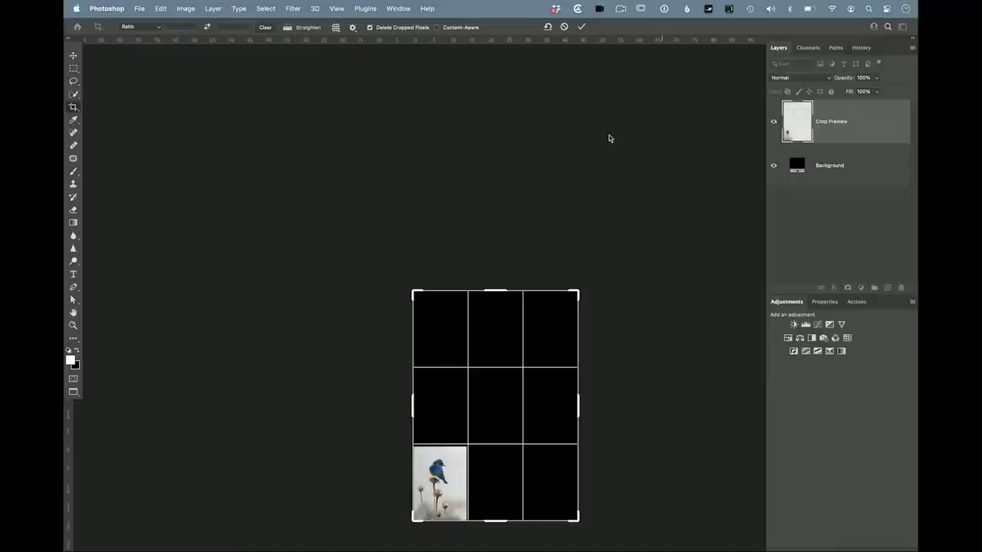
pyautogui.press('Return')
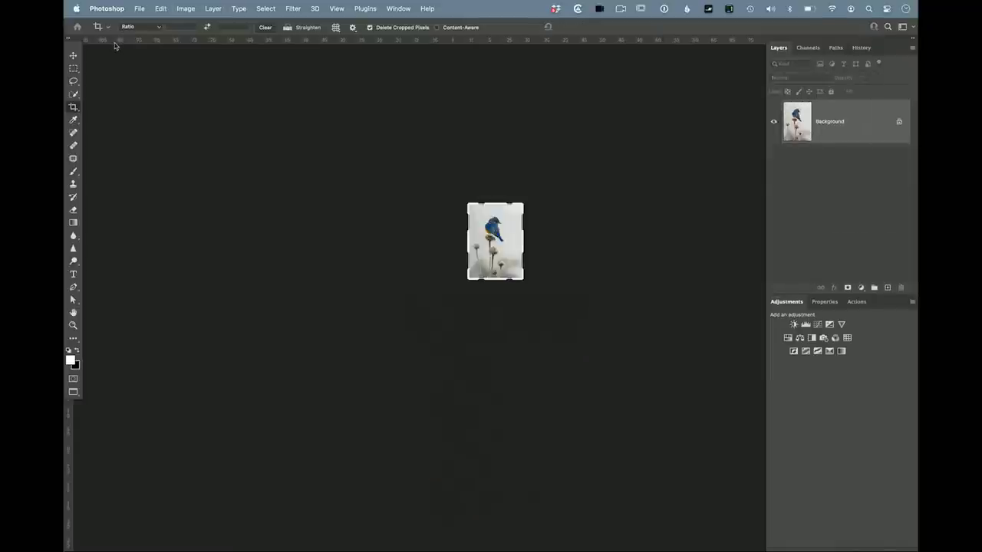
# Crop a narrow strip off the photo's top and right edges, leaving about 13.45 by 18.42 inches.
pyautogui.press('super+plus')
pyautogui.press('super+plus')
pyautogui.press('super+plus')
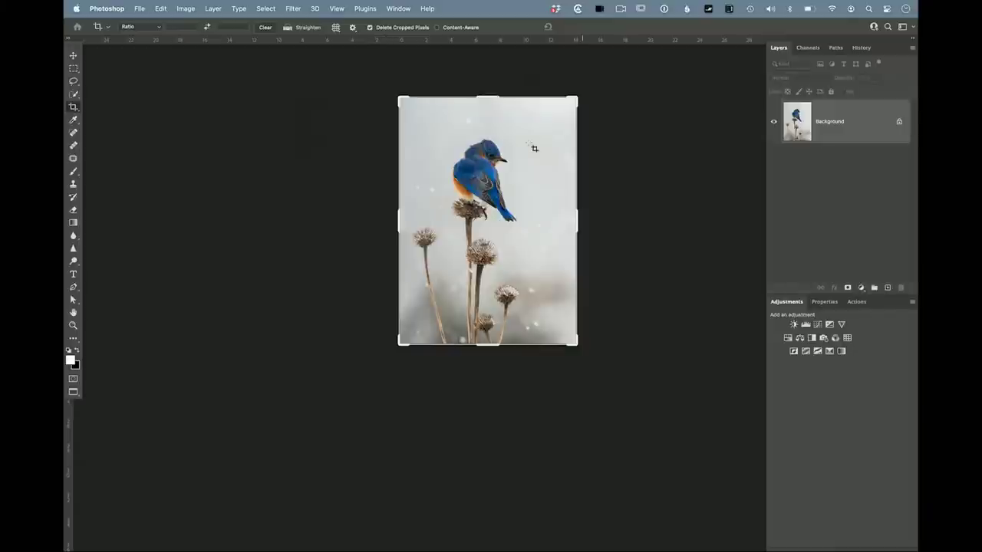
pyautogui.moveTo(575, 96); pyautogui.dragTo(570, 110)
pyautogui.press('Return')
pyautogui.hotkey('ctrl', '0')
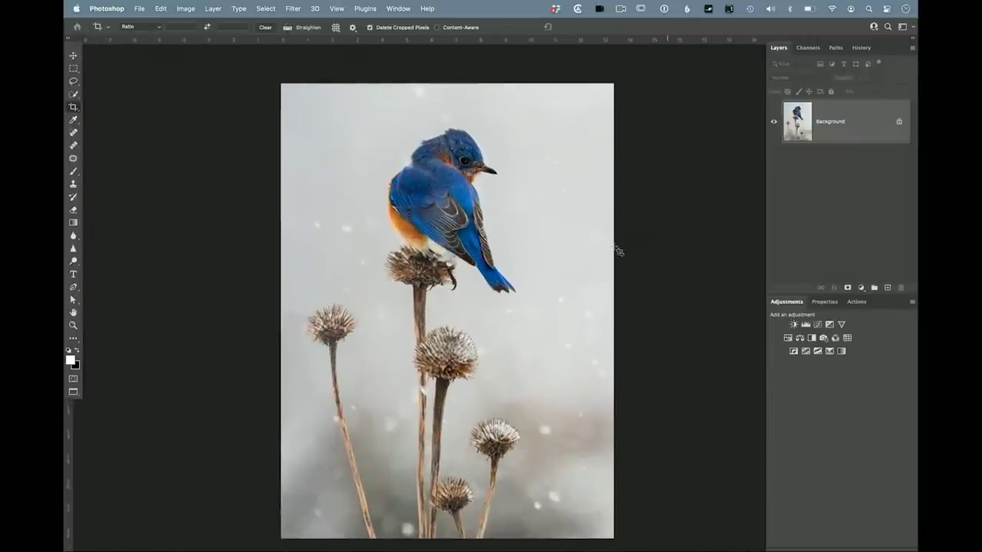
pyautogui.press('v')
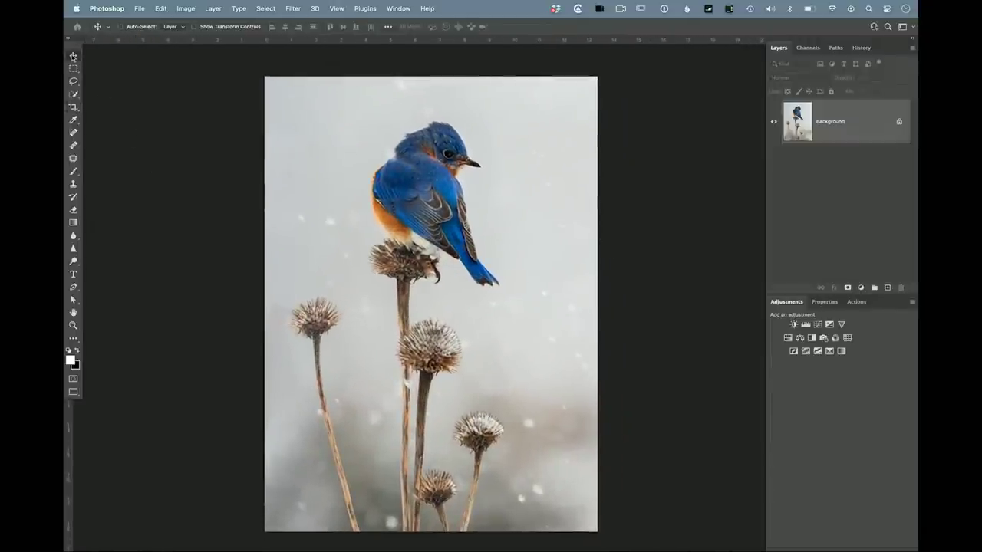
# Reopen the recent raw file IMG_4192.CR2, reset its raw settings to default, and open it as a second document.
pyautogui.press('f')
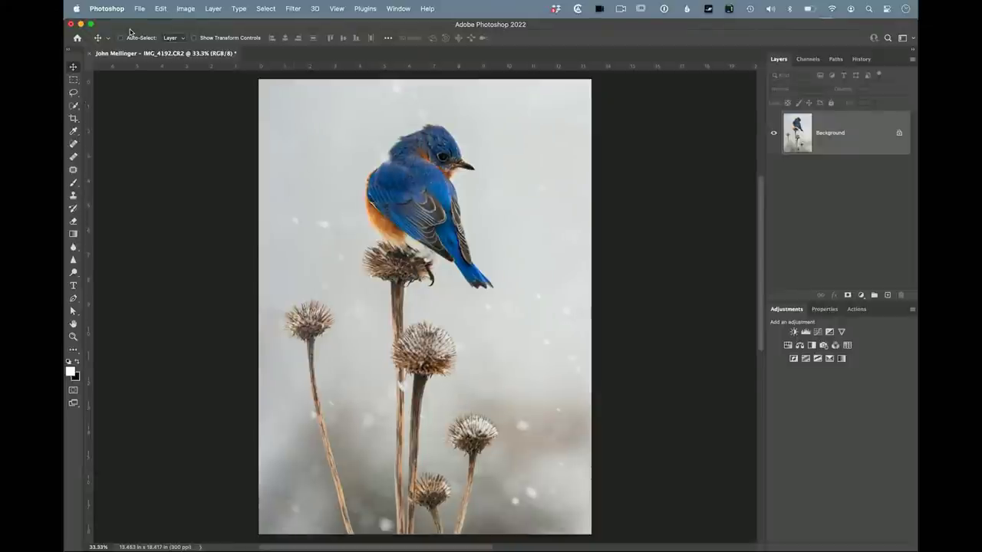
pyautogui.click(139, 8)
pyautogui.moveTo(165, 61)
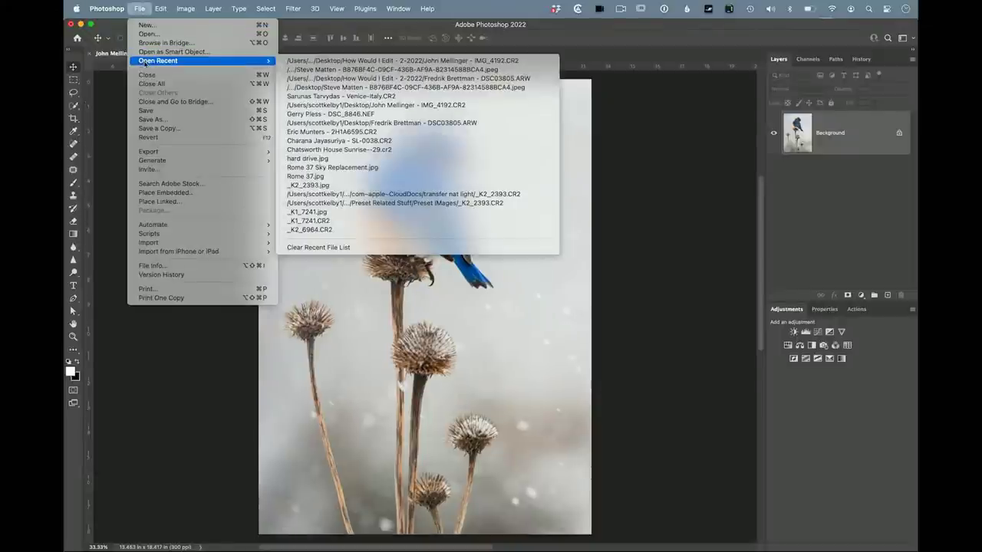
pyautogui.click(309, 61)
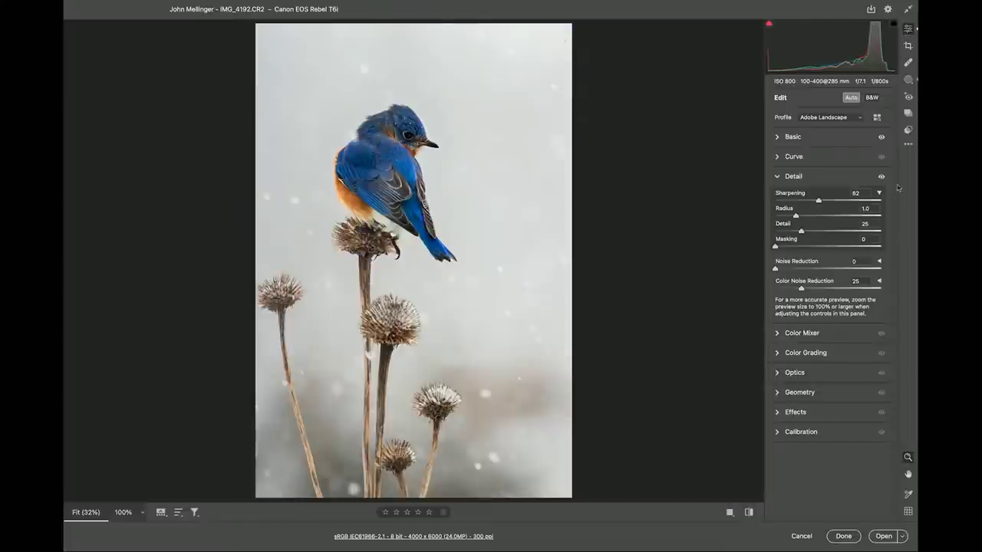
pyautogui.click(908, 143)
pyautogui.click(858, 169)
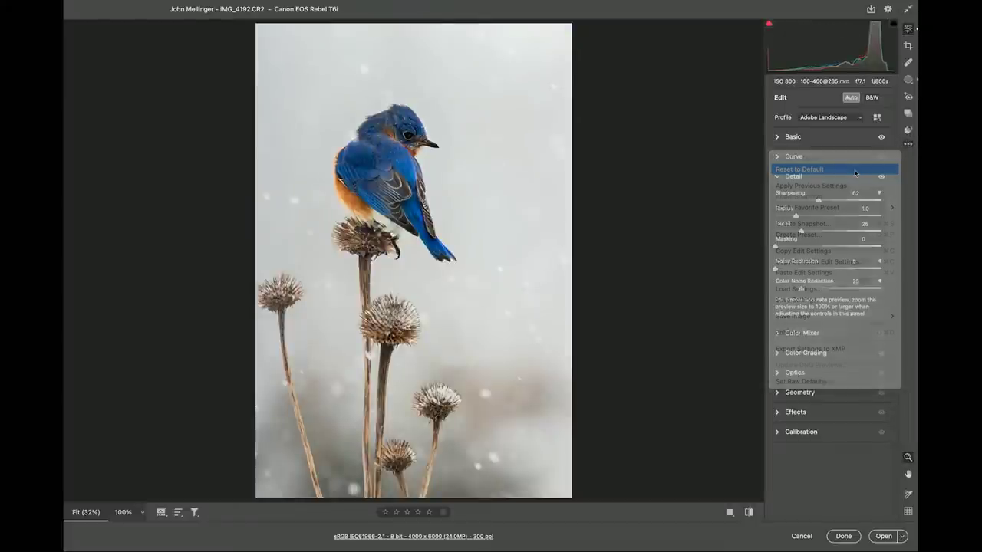
pyautogui.click(884, 536)
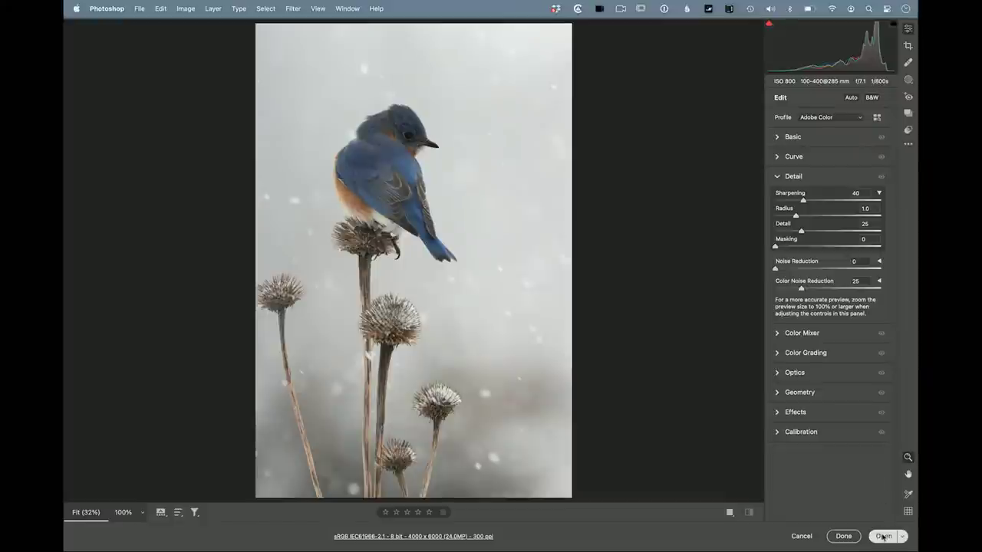
# Place the edited photo's document after the unedited one and arrange both in a 2-up Vertical layout.
pyautogui.moveTo(209, 53); pyautogui.dragTo(393, 53)
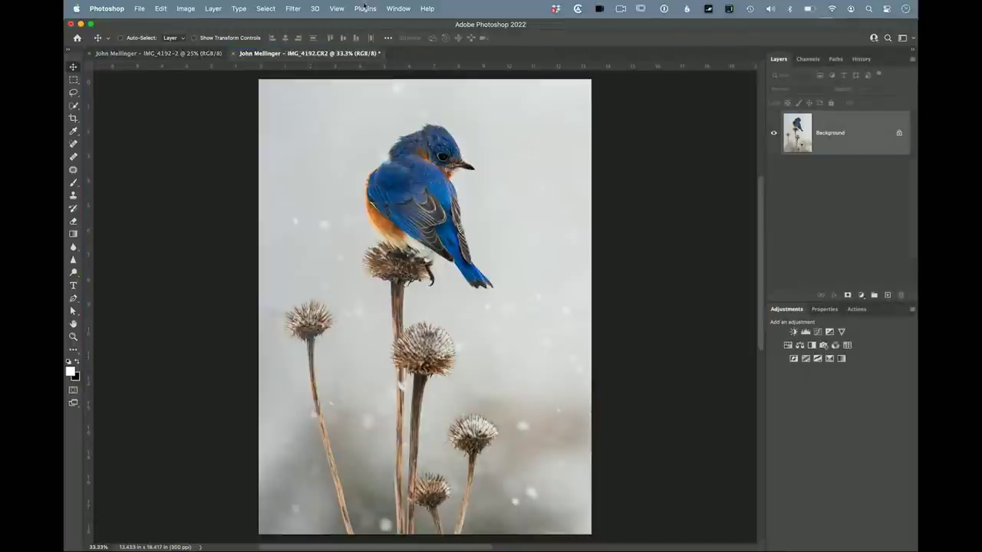
pyautogui.click(392, 9)
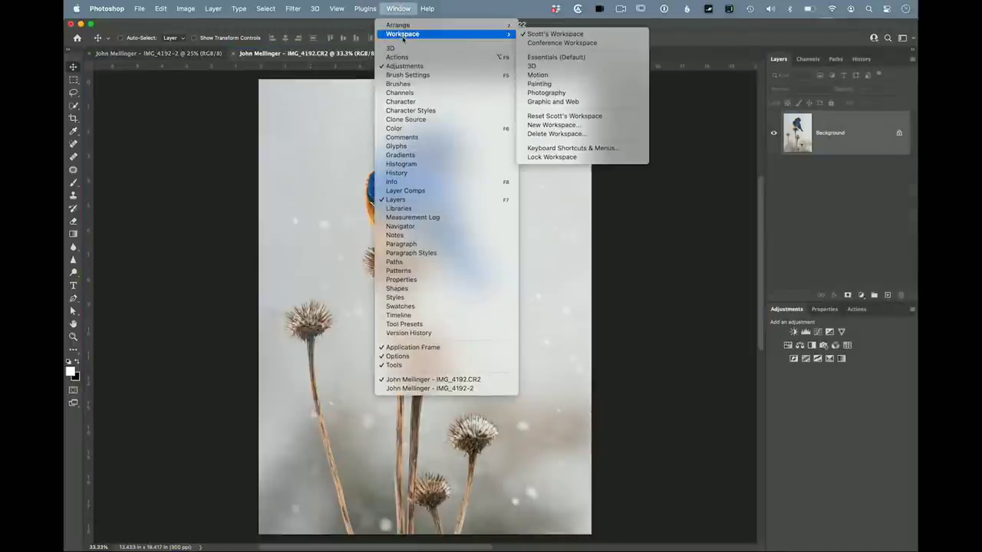
pyautogui.moveTo(429, 25)
pyautogui.click(581, 54)
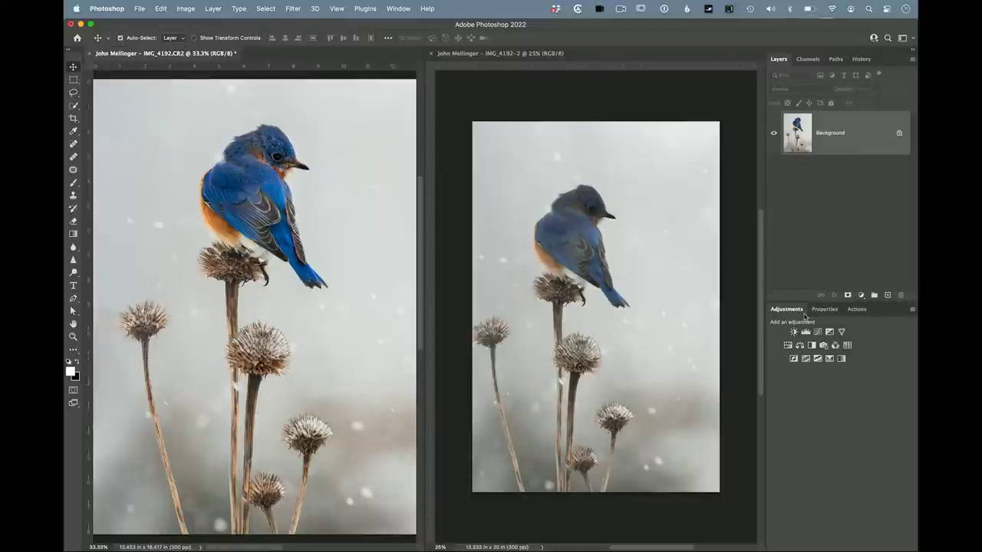
# Regroup both documents as tabs in one window and set the edited and unedited photos to the same 33.3% zoom.
pyautogui.press('super+plus')
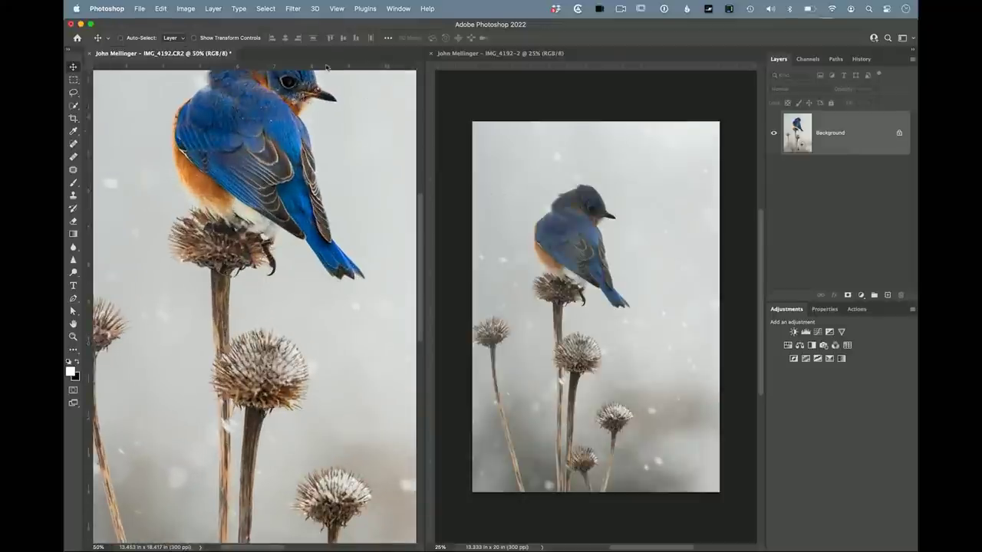
pyautogui.moveTo(214, 53); pyautogui.dragTo(572, 56)
pyautogui.click(214, 55)
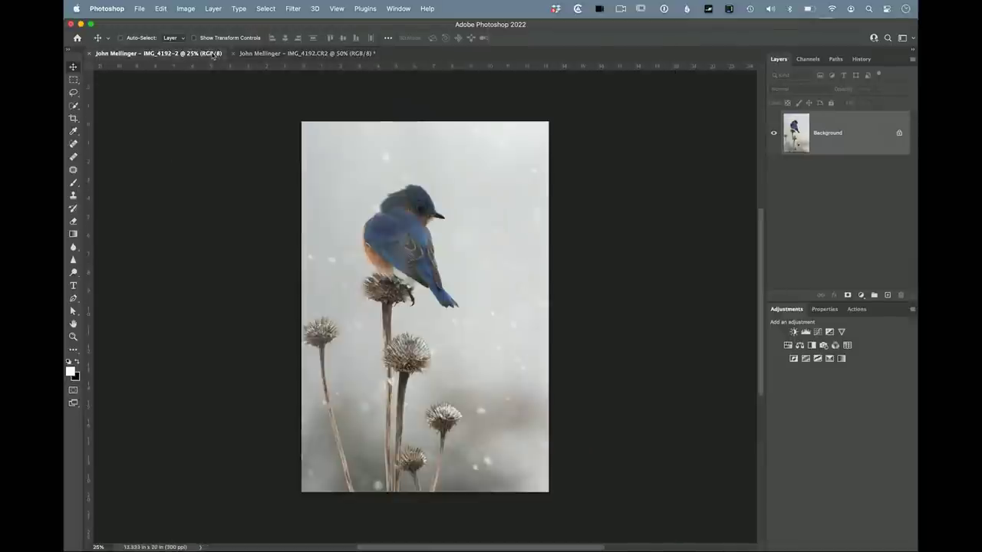
pyautogui.click(266, 53)
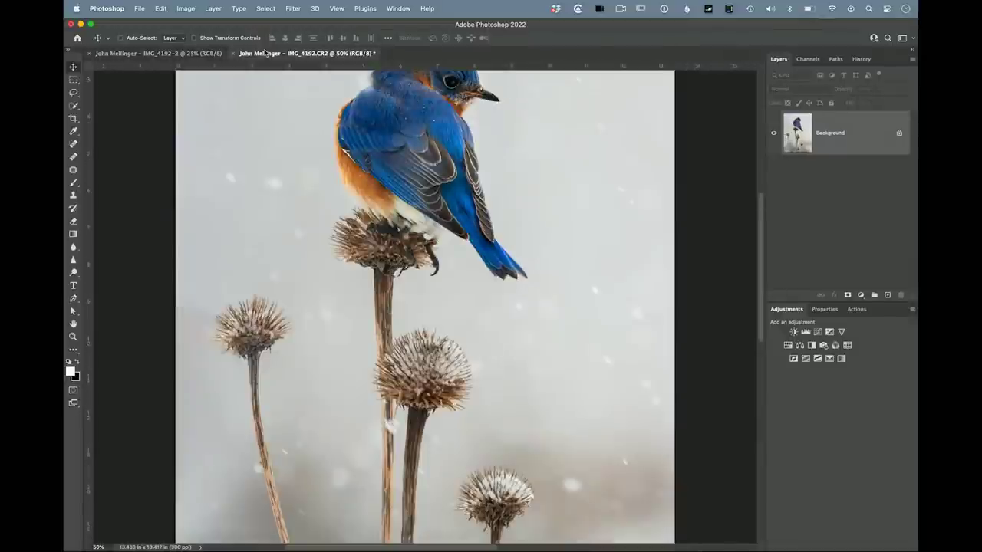
pyautogui.press('super+minus')
pyautogui.click(184, 54)
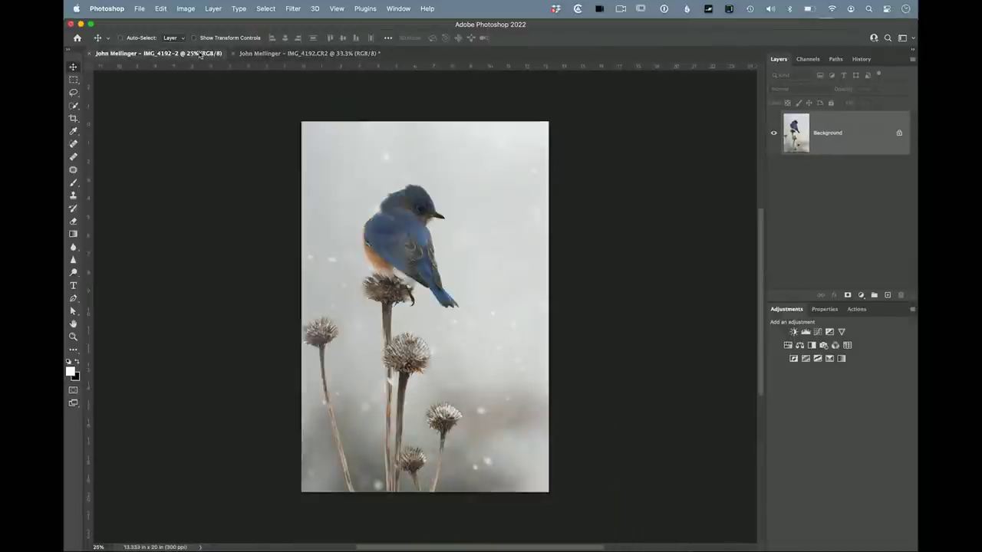
pyautogui.press('super+plus')
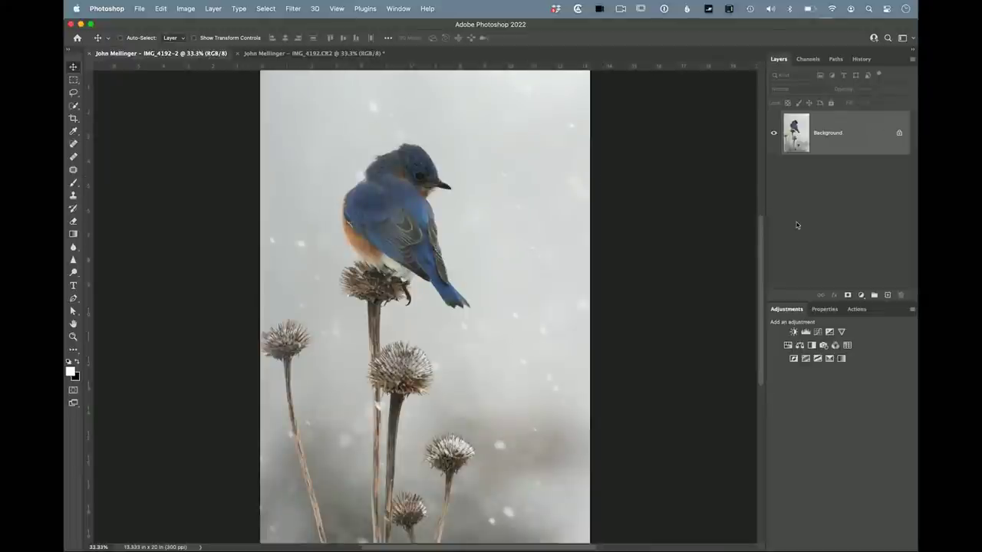
# Make the edited photo active and show both equally zoomed photos in a 2-up Vertical layout.
pyautogui.click(345, 54)
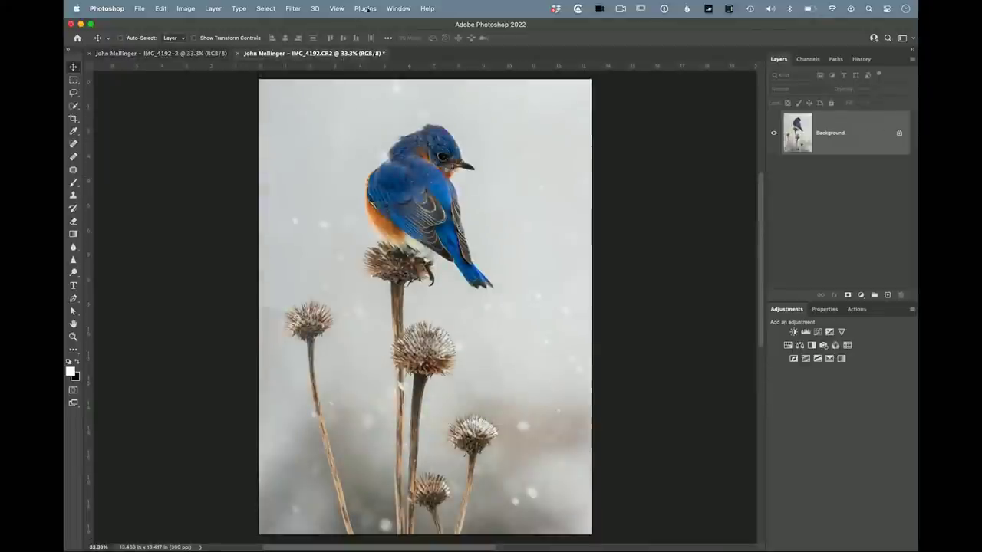
pyautogui.click(405, 8)
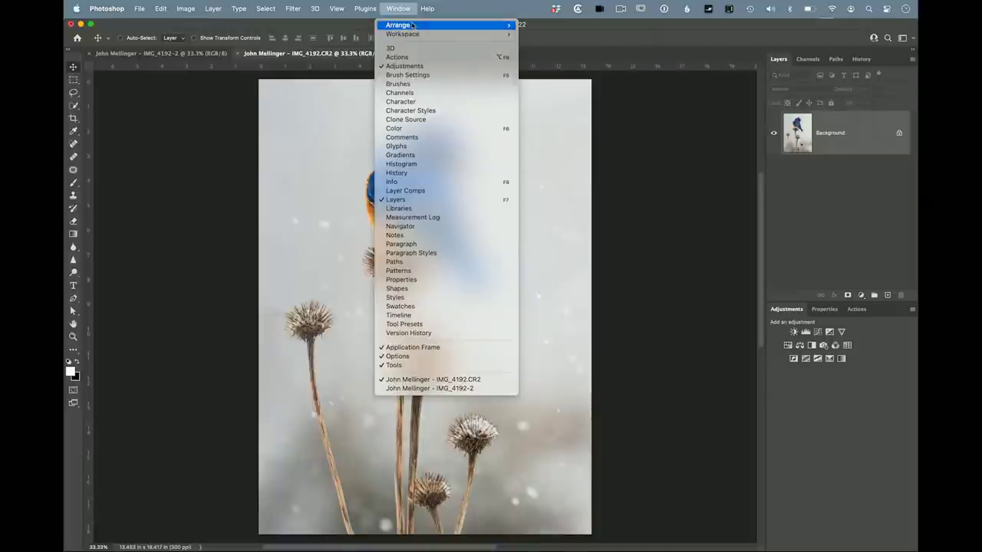
pyautogui.moveTo(430, 25)
pyautogui.click(599, 53)
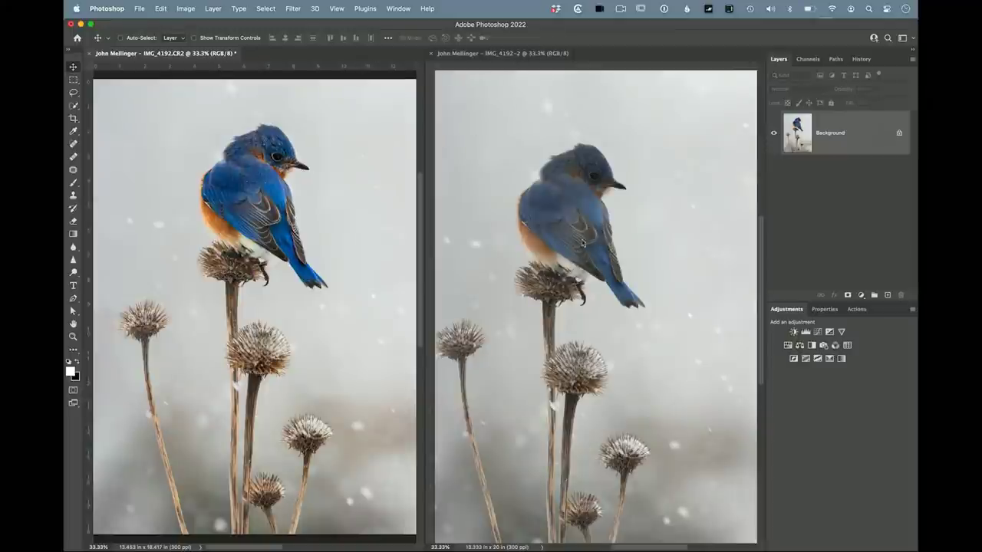
# Regroup the documents as tabs with the edited photo first, and restore the 2-up Vertical layout.
pyautogui.moveTo(151, 53); pyautogui.dragTo(461, 53)
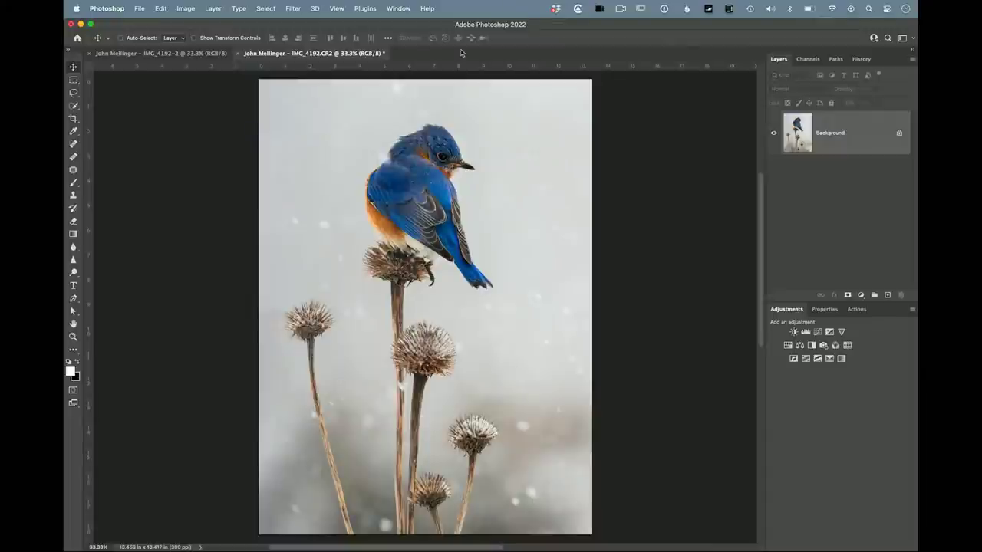
pyautogui.moveTo(220, 53); pyautogui.dragTo(382, 56)
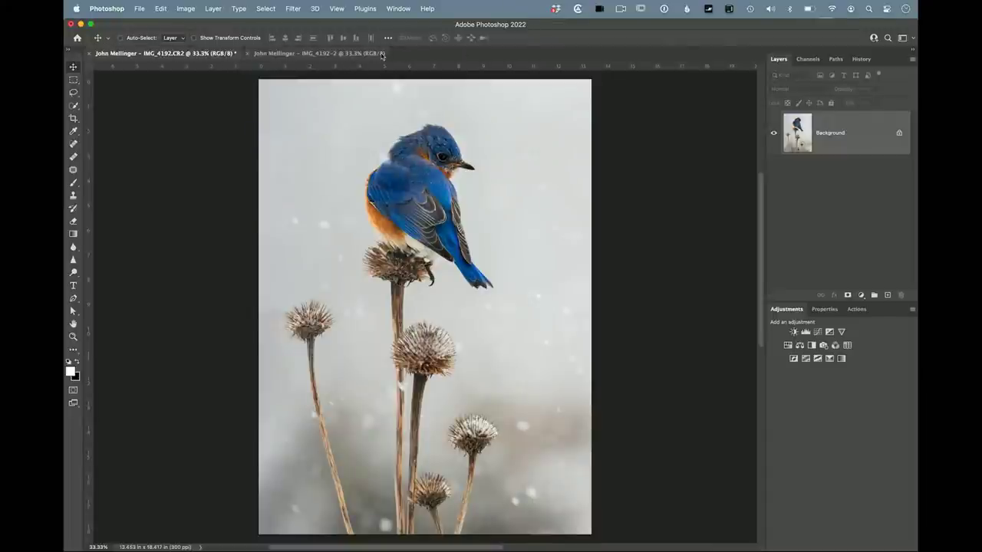
pyautogui.click(399, 8)
pyautogui.moveTo(399, 35)
pyautogui.moveTo(503, 25)
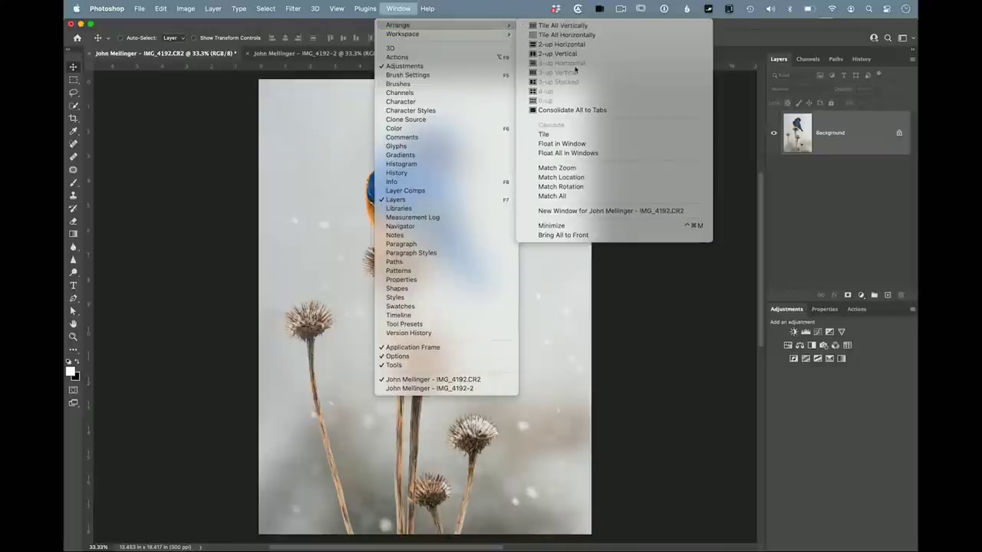
pyautogui.click(575, 54)
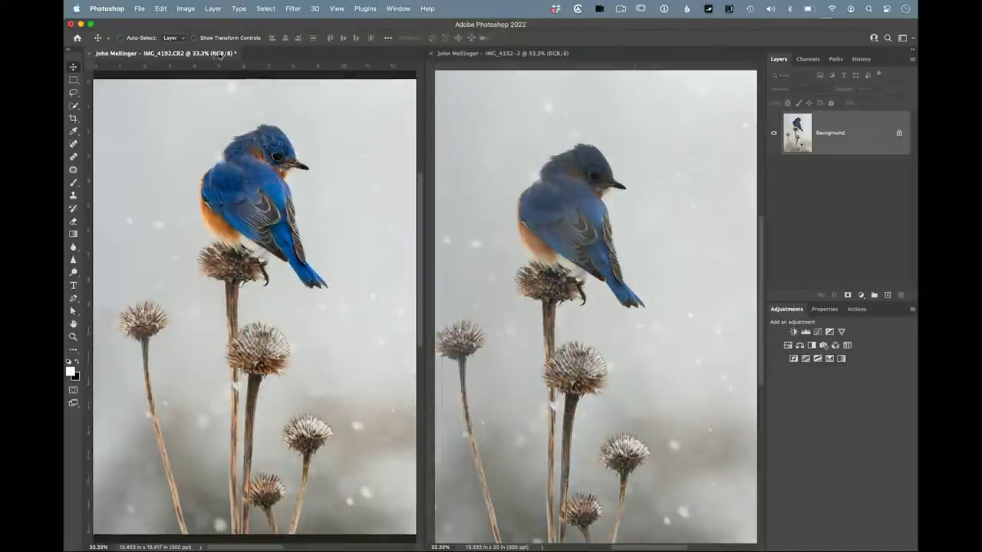
# Tile all open documents vertically.
pyautogui.click(398, 9)
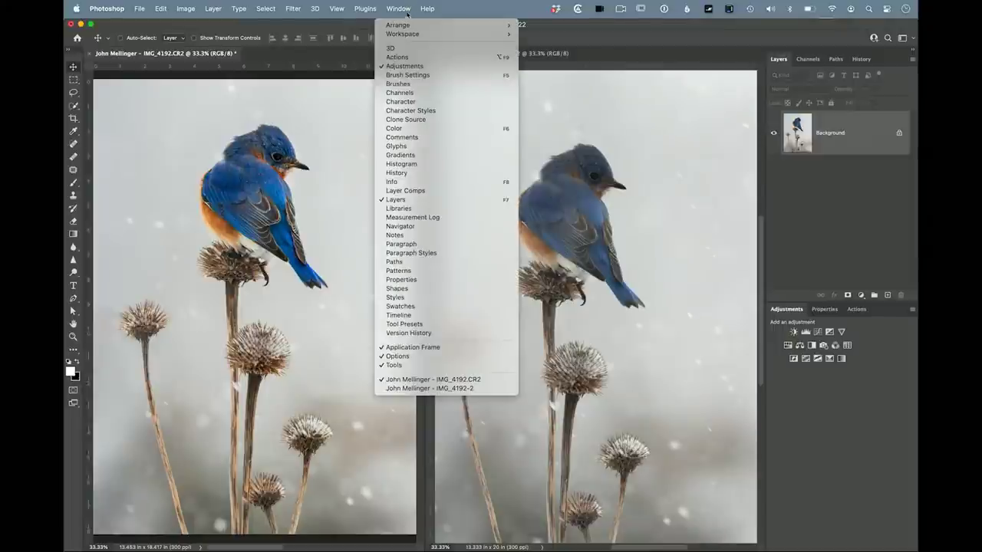
pyautogui.moveTo(407, 26)
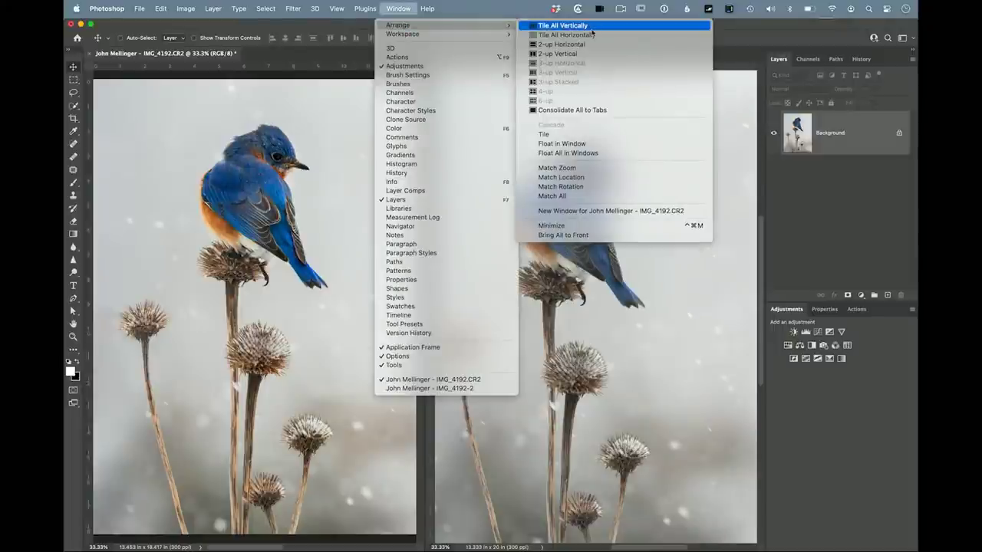
pyautogui.click(537, 25)
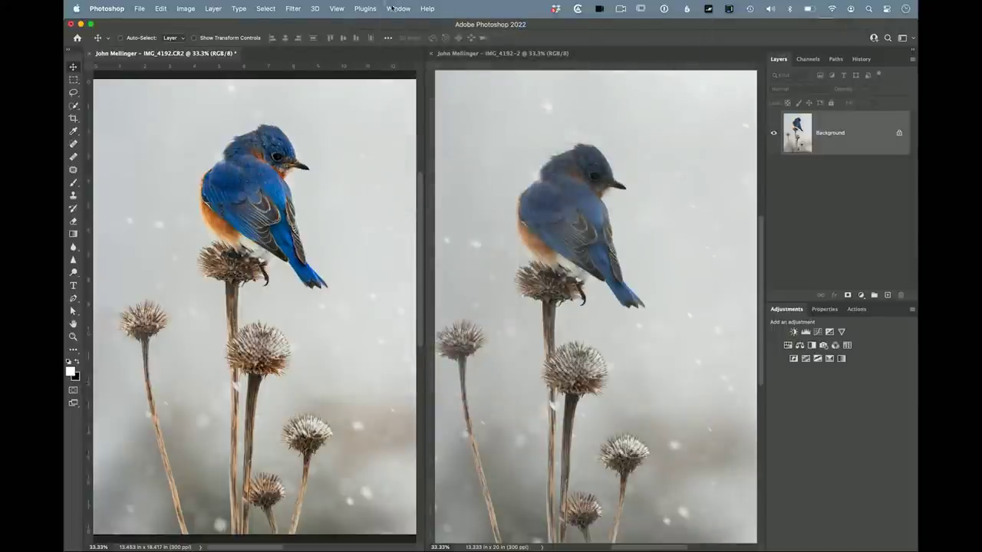
# Regroup both documents as tabs with the edited photo last, and arrange them in a 2-up Vertical layout.
pyautogui.click(398, 8)
pyautogui.moveTo(406, 34)
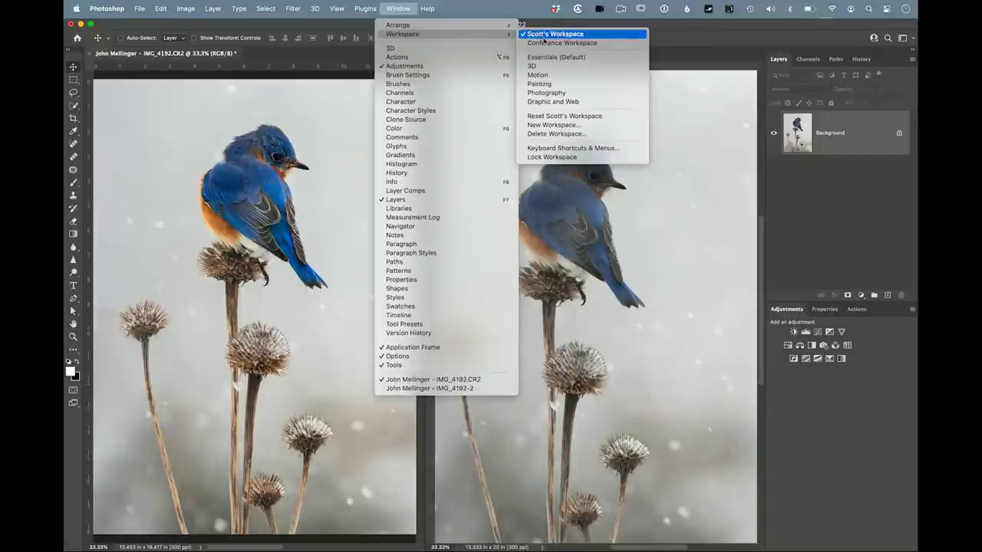
pyautogui.moveTo(510, 27)
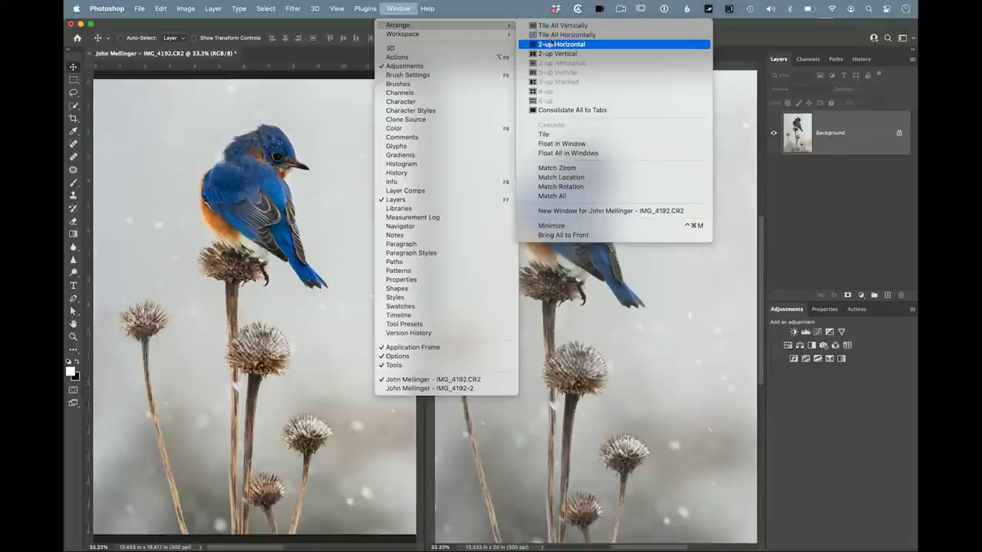
pyautogui.click(558, 112)
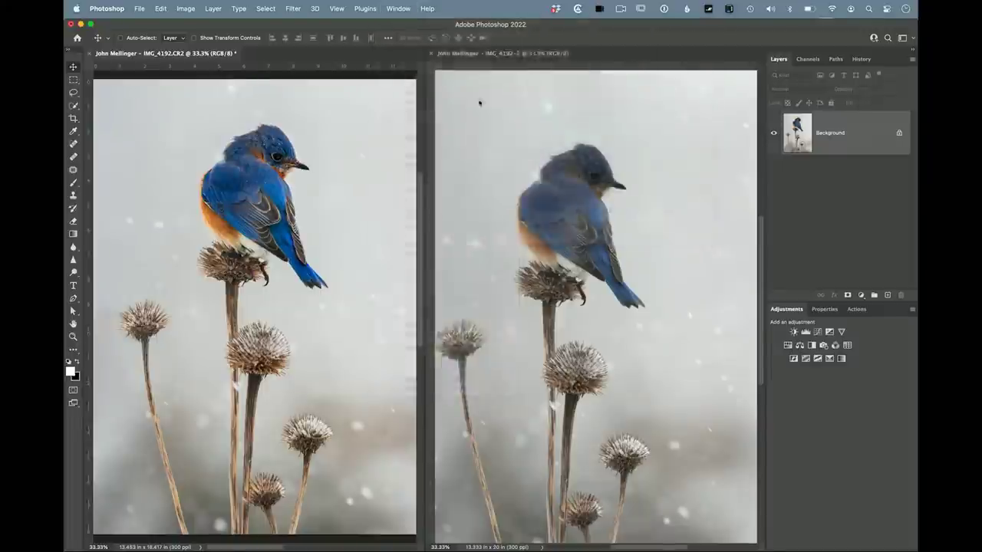
pyautogui.moveTo(193, 54); pyautogui.dragTo(370, 53)
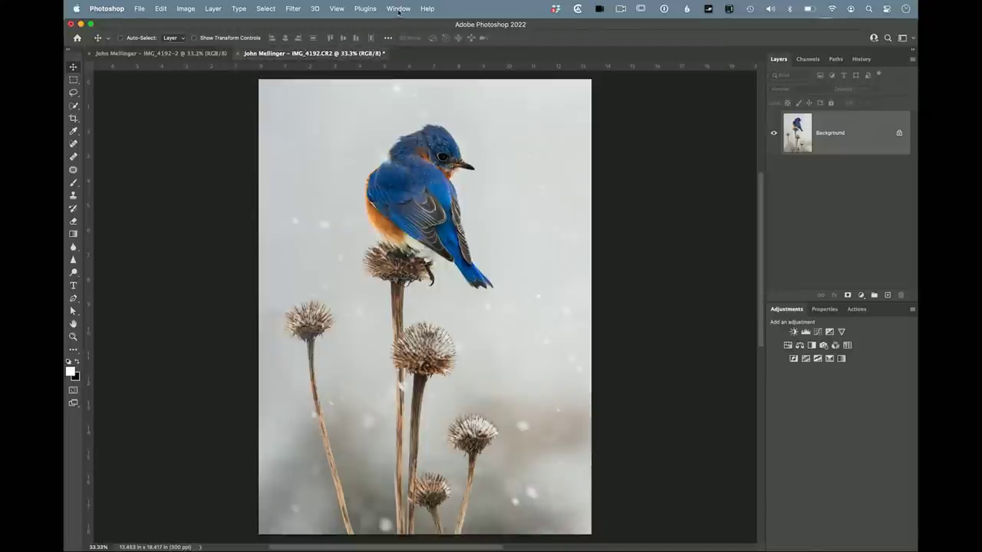
pyautogui.click(398, 10)
pyautogui.moveTo(491, 25)
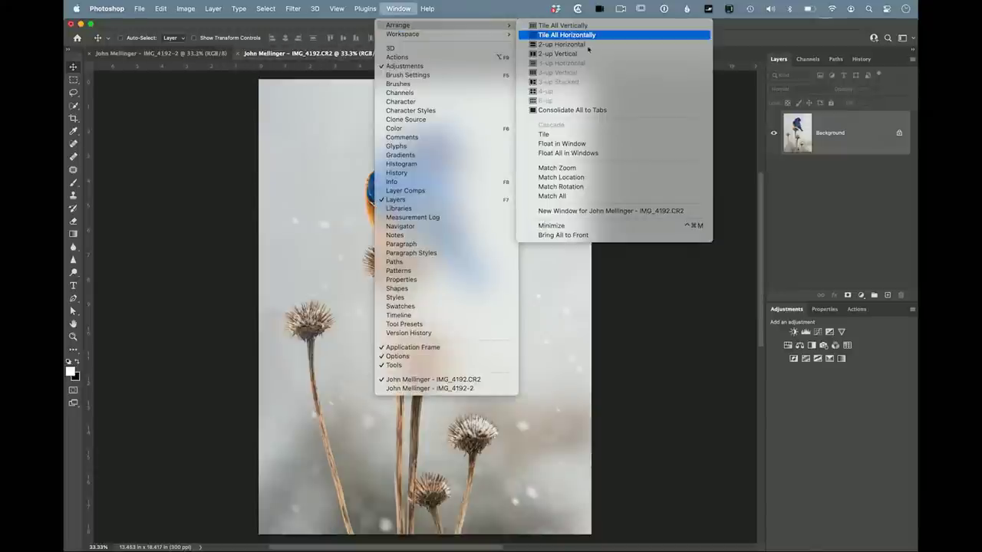
pyautogui.click(583, 55)
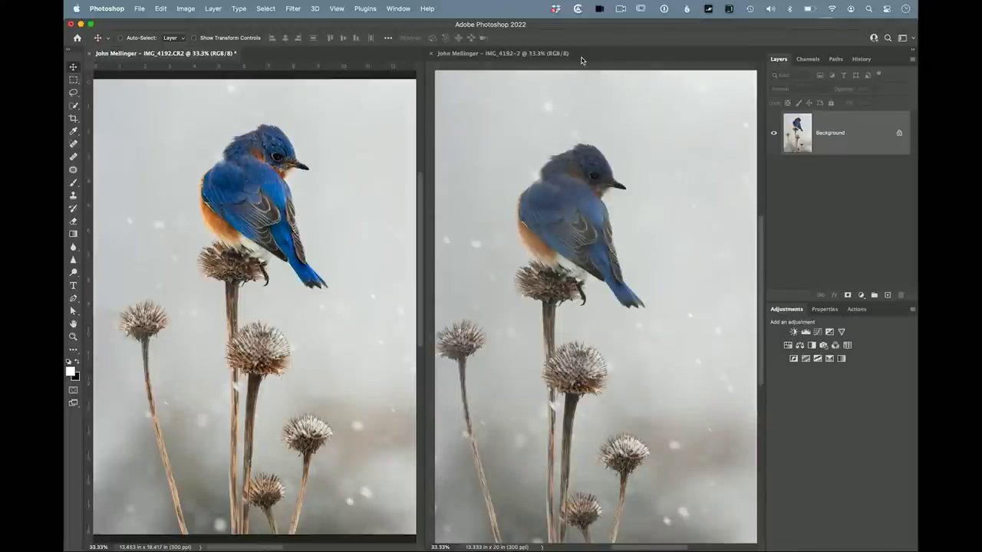
# Float both documents in separate windows and place them side by side, the unedited photo before the edited one.
pyautogui.moveTo(215, 54); pyautogui.dragTo(464, 166)
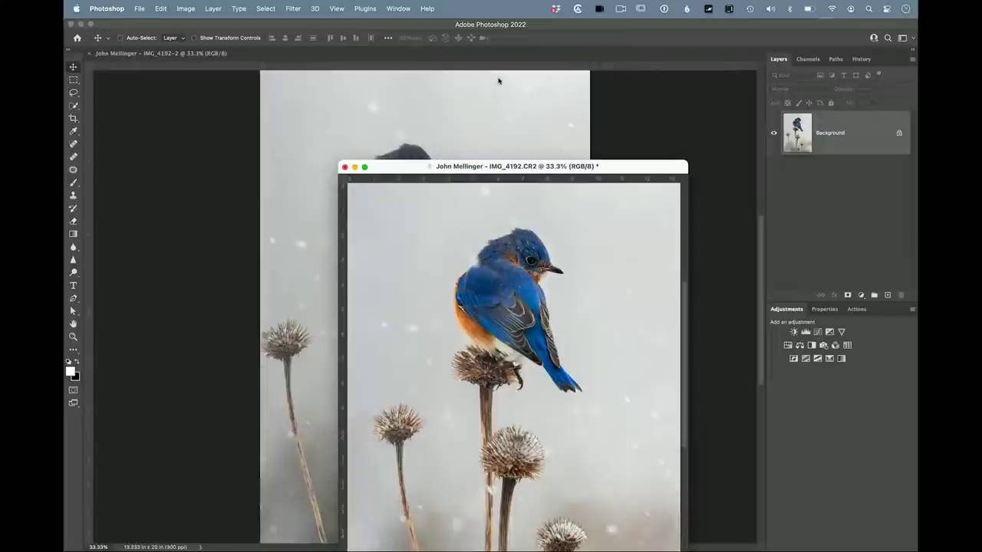
pyautogui.moveTo(227, 58)
pyautogui.mouseDown()
pyautogui.moveTo(286, 132)
pyautogui.moveTo(215, 43)
pyautogui.mouseUp()
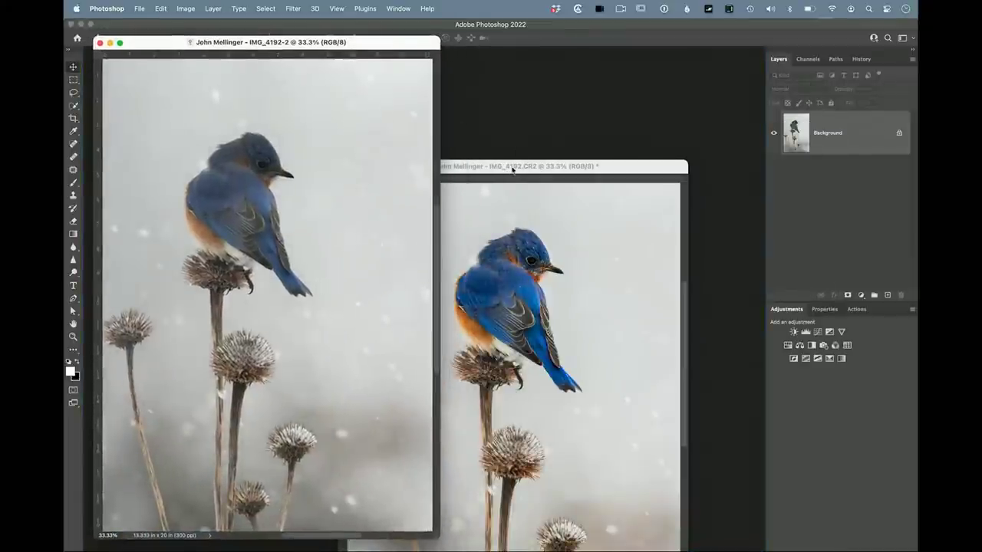
pyautogui.moveTo(513, 168); pyautogui.dragTo(592, 50)
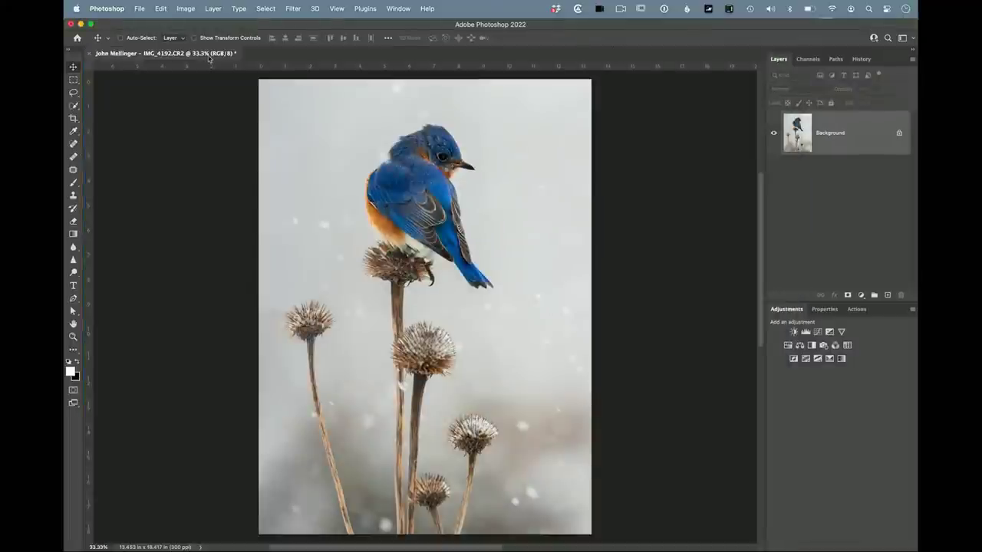
pyautogui.moveTo(210, 55); pyautogui.dragTo(574, 82)
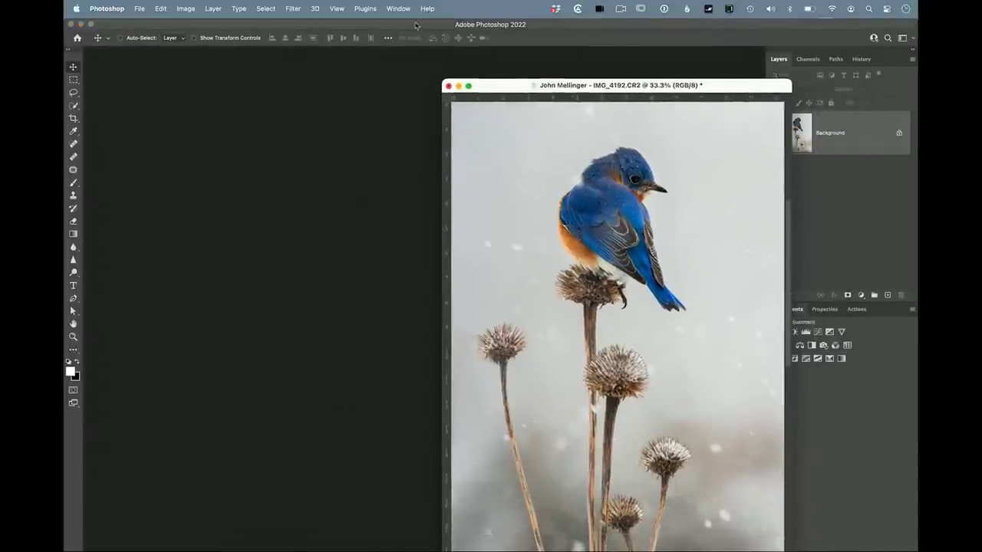
pyautogui.click(398, 9)
pyautogui.click(441, 388)
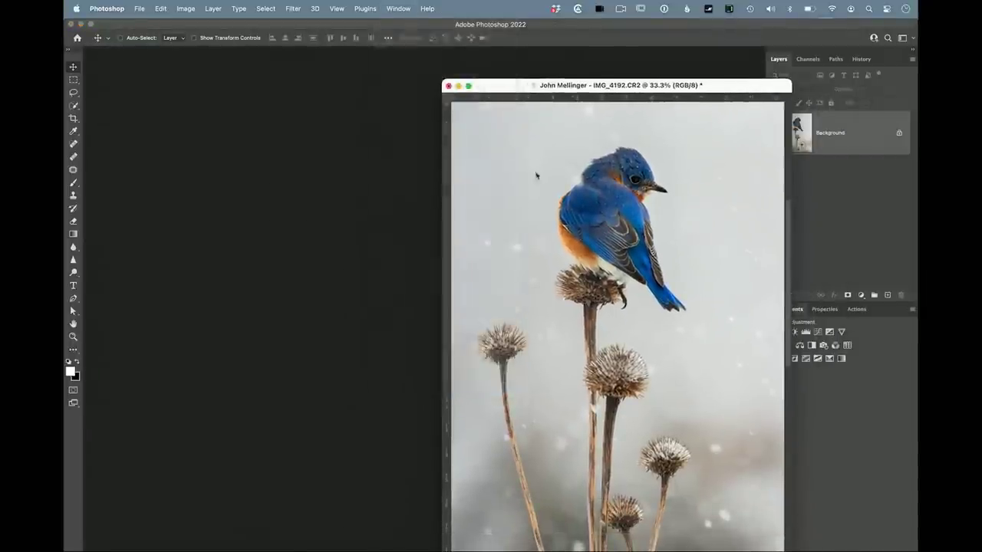
pyautogui.moveTo(506, 86); pyautogui.dragTo(508, 59)
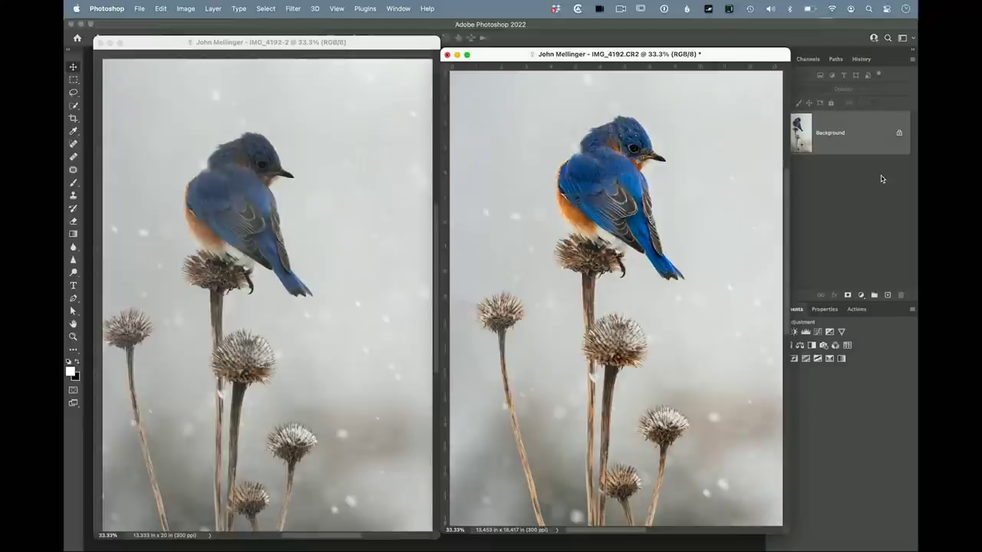
# Close both bluebird documents without saving the changes.
pyautogui.press('super+w')
pyautogui.press('super+d')
pyautogui.press('super+w')
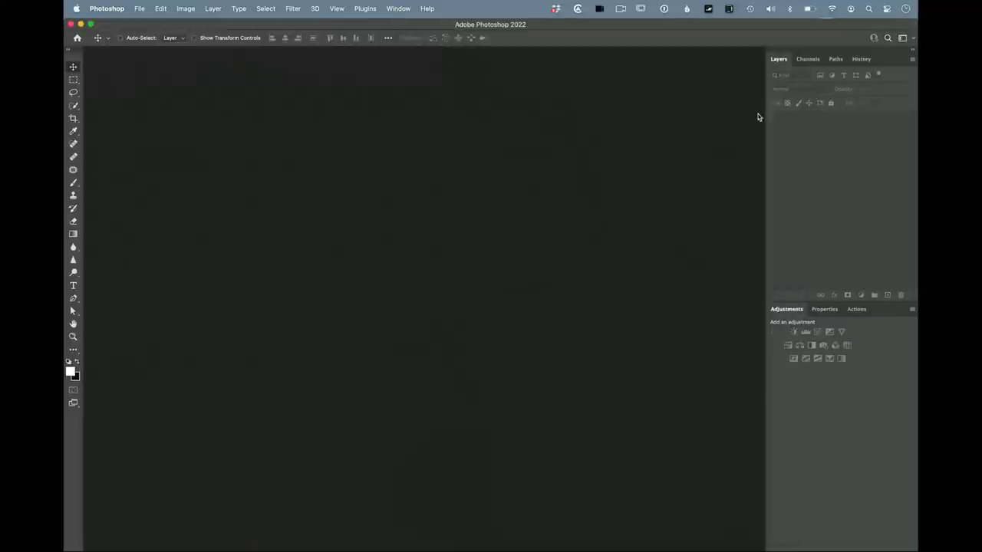
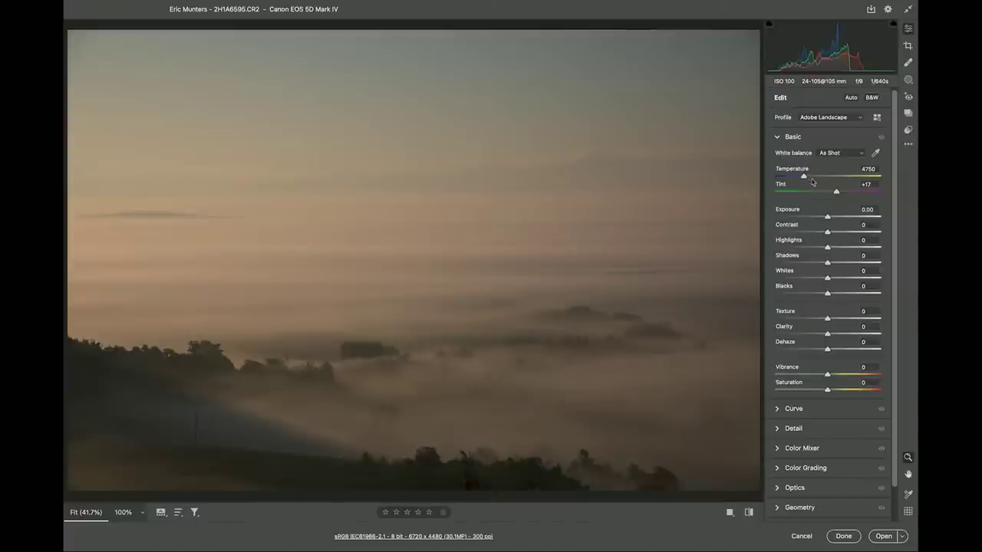
# Set the foggy landscape raw to Temperature 7100 and Tint +34, apply Auto tone, and set Contrast to +47 and Dehaze to +44.
pyautogui.moveTo(809, 181); pyautogui.dragTo(831, 179)
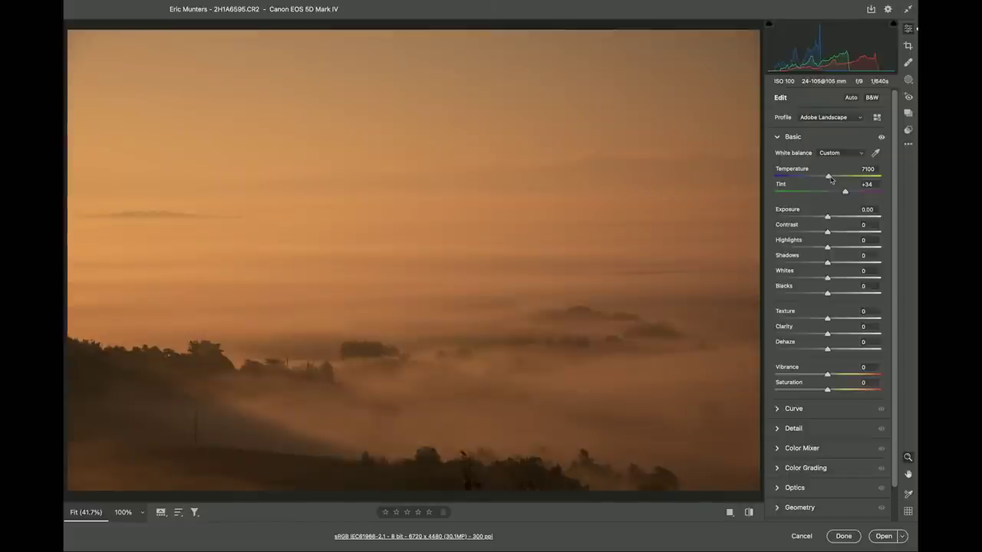
pyautogui.click(853, 98)
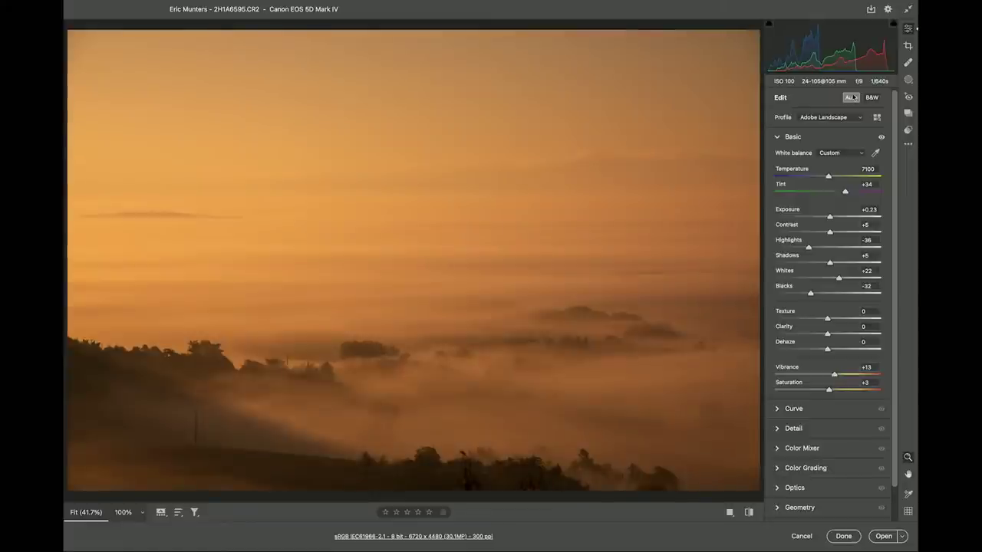
pyautogui.moveTo(829, 231); pyautogui.dragTo(854, 235)
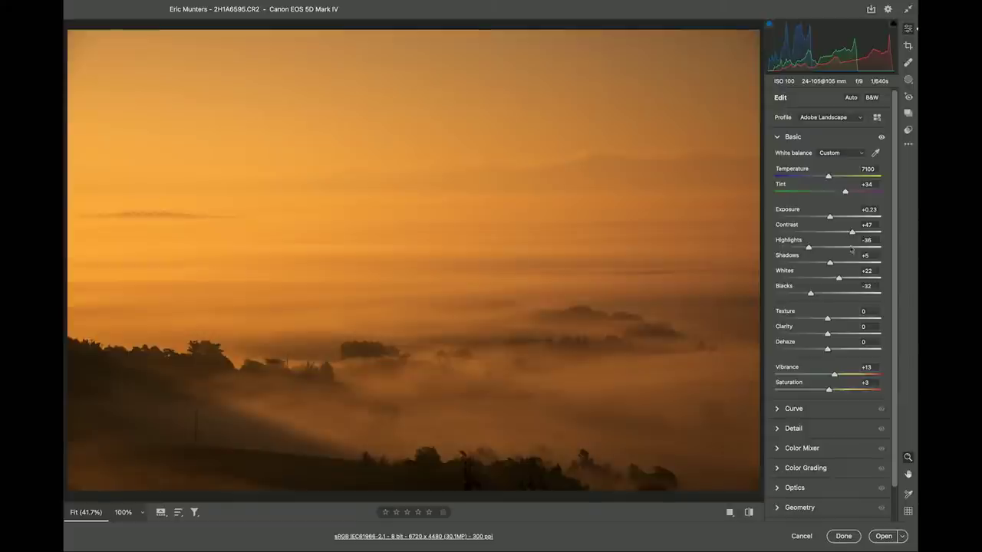
pyautogui.moveTo(827, 350); pyautogui.dragTo(850, 358)
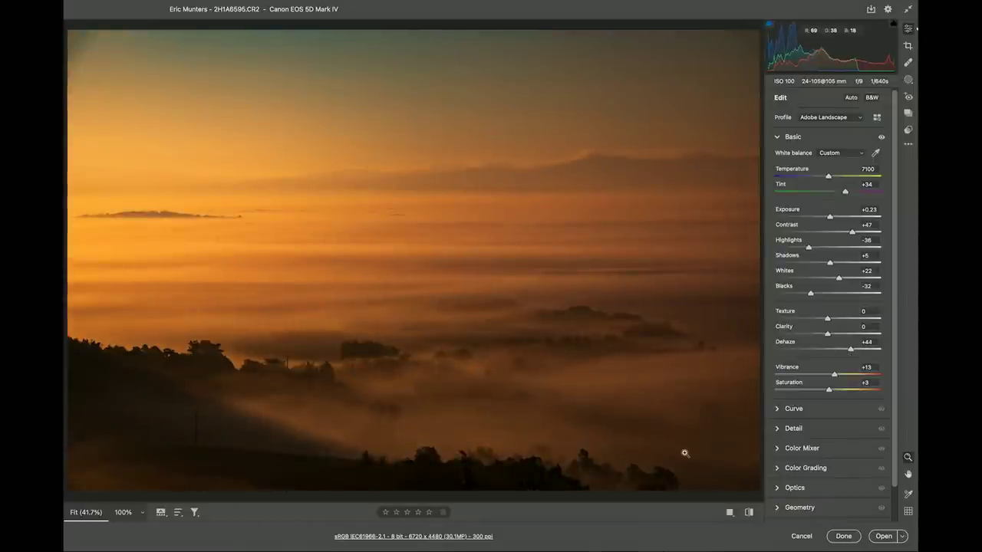
# Enable lens profile corrections for the landscape using the default Sigma 24-105mm F4 profile.
pyautogui.scroll(-2, 807, 445)
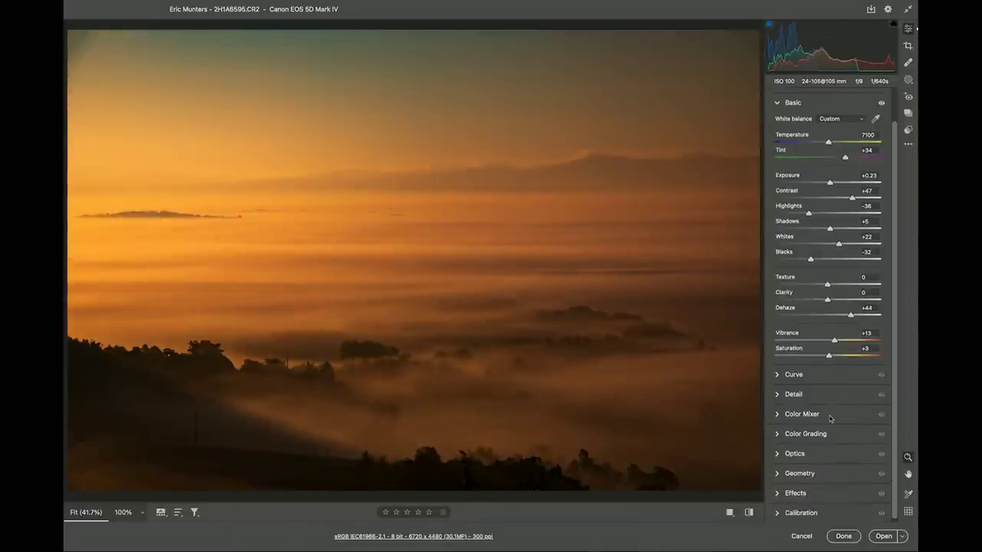
pyautogui.click(800, 452)
pyautogui.click(780, 283)
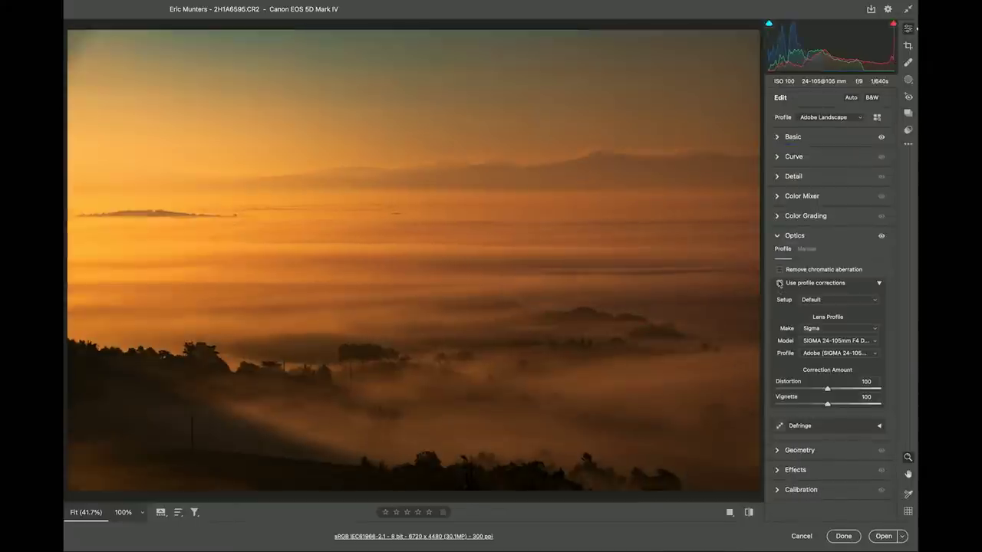
# Try Auto Upright on the landscape, rotate it manually by +0.3, and constrain the crop to remove the empty edges.
pyautogui.click(803, 454)
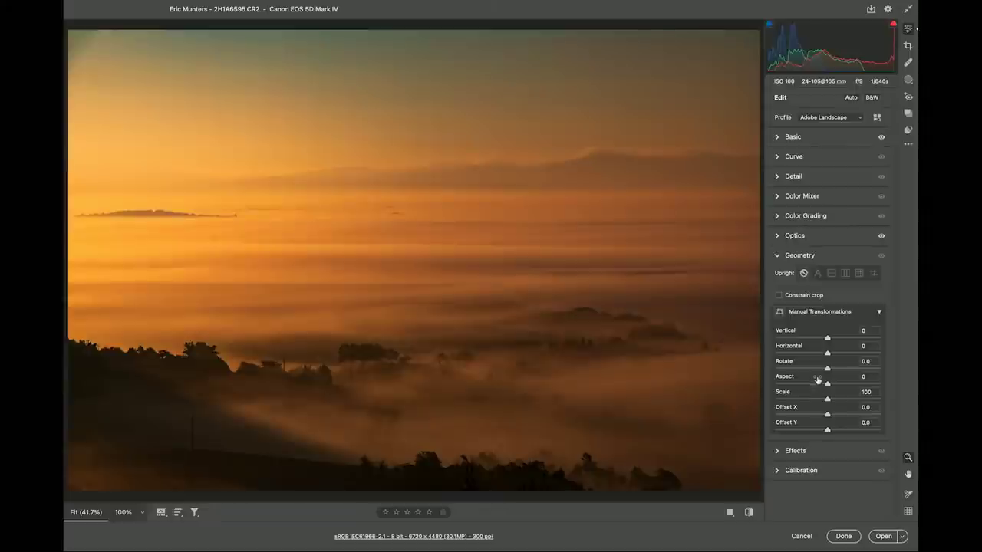
pyautogui.click(818, 274)
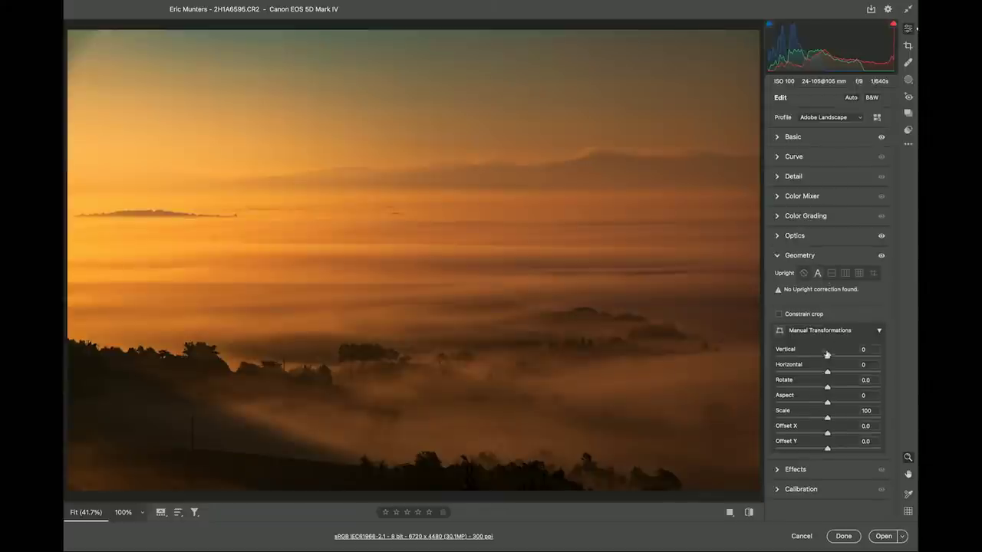
pyautogui.moveTo(827, 388); pyautogui.dragTo(828, 389)
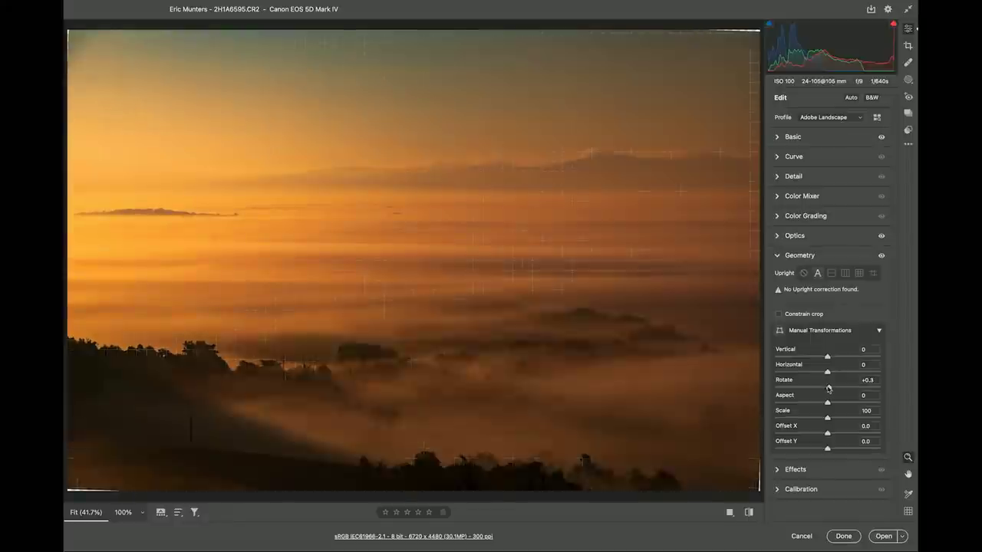
pyautogui.click(779, 315)
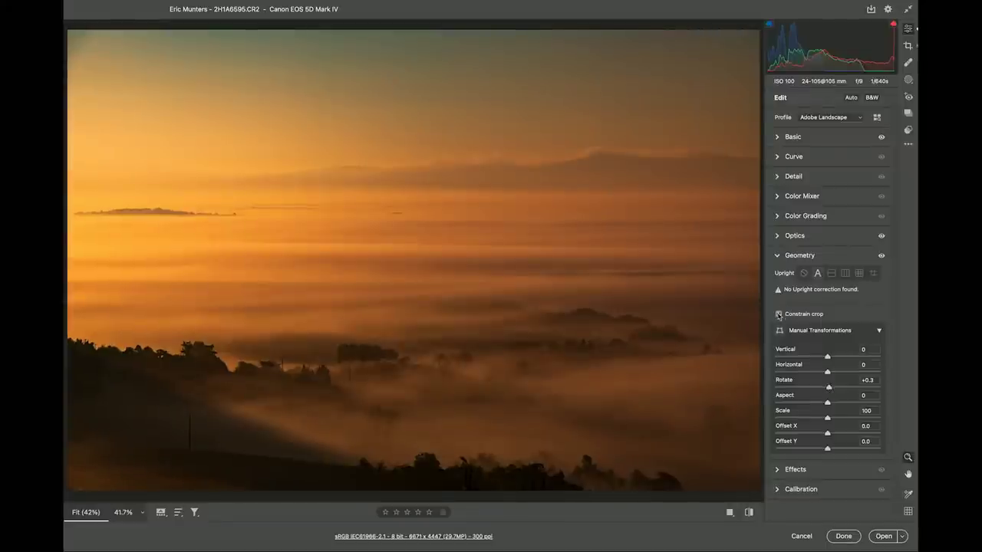
# Raise Texture slightly, fine-tune Vibrance, and open the developed landscape in Photoshop.
pyautogui.click(777, 138)
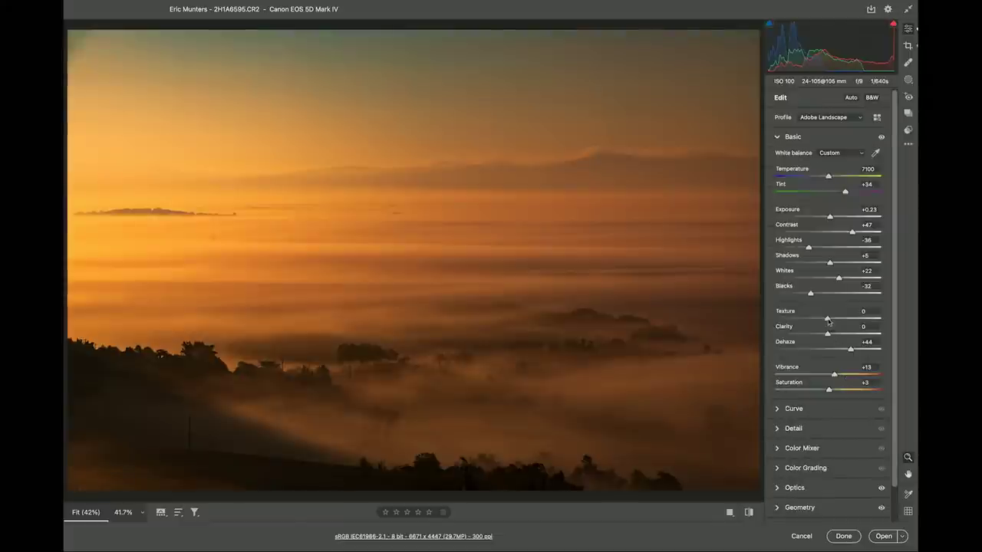
pyautogui.moveTo(828, 319); pyautogui.dragTo(836, 322)
pyautogui.moveTo(837, 377); pyautogui.dragTo(836, 379)
pyautogui.click(883, 536)
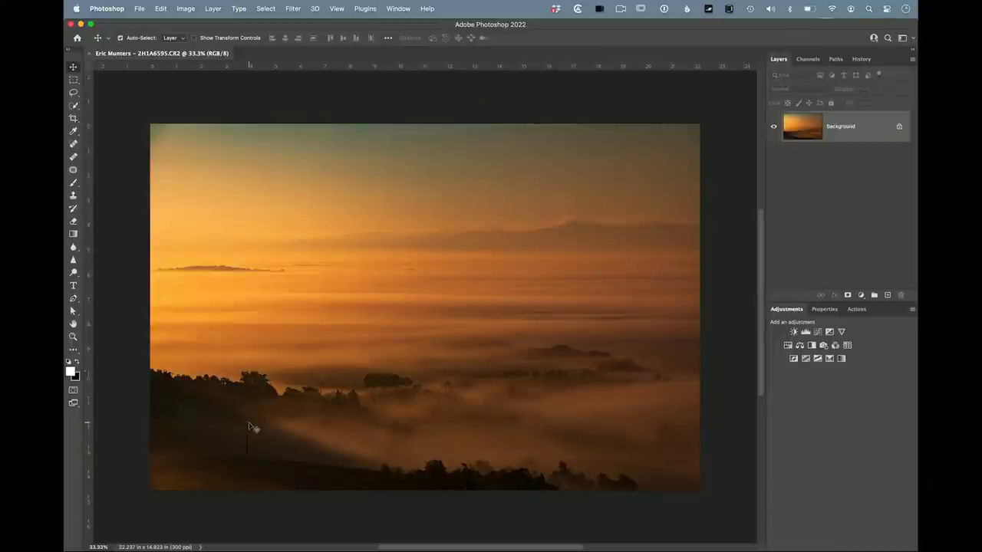
# Remove the poles on the dark hillside, along its ridge and beside the misty trees with the Content-Aware Spot Healing Brush.
pyautogui.press('super+equal')
pyautogui.press('super+equal')
pyautogui.moveTo(252, 418); pyautogui.dragTo(468, 158)
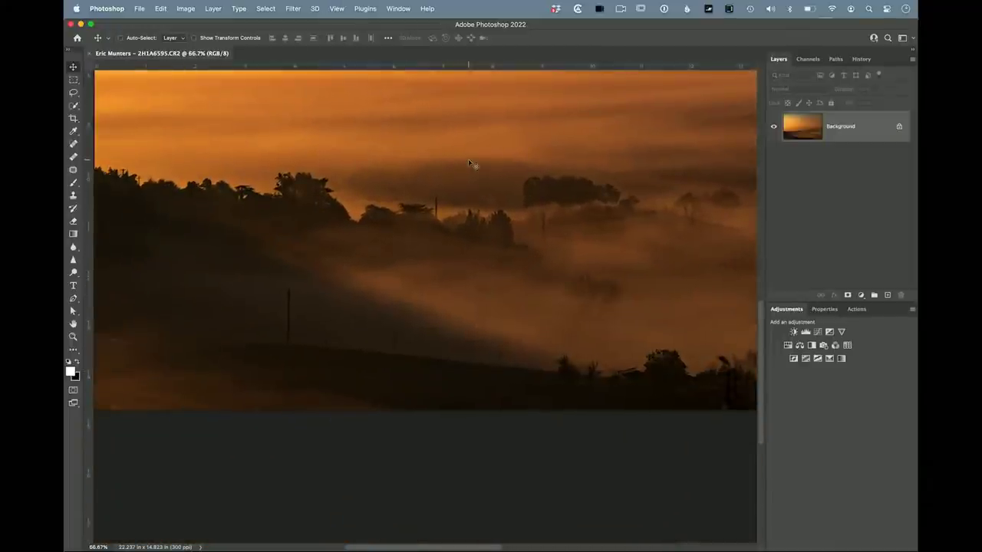
pyautogui.click(73, 144)
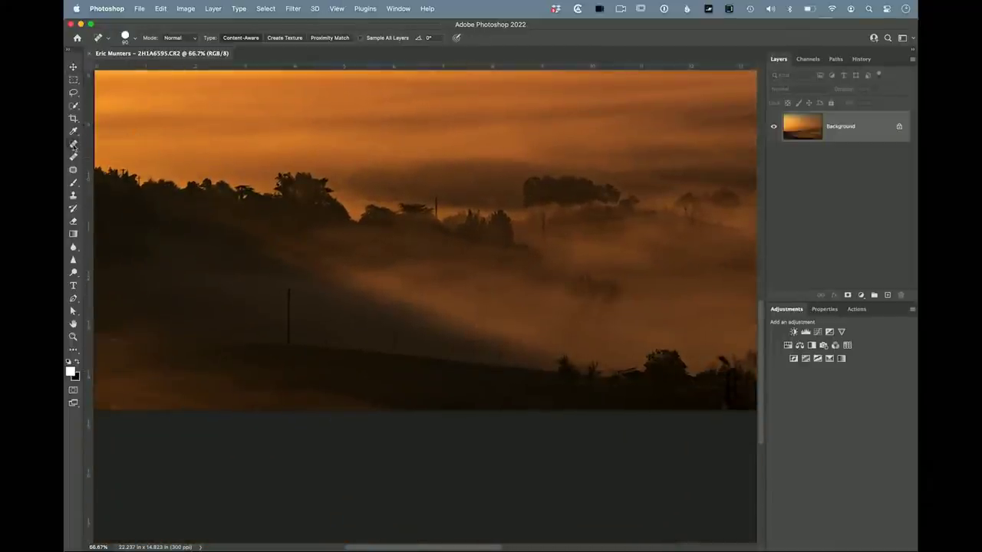
pyautogui.moveTo(294, 292)
pyautogui.mouseDown()
pyautogui.moveTo(287, 351)
pyautogui.moveTo(323, 343)
pyautogui.mouseUp()
pyautogui.moveTo(393, 325); pyautogui.dragTo(393, 351)
pyautogui.moveTo(500, 347); pyautogui.dragTo(499, 364)
pyautogui.moveTo(466, 330); pyautogui.dragTo(466, 362)
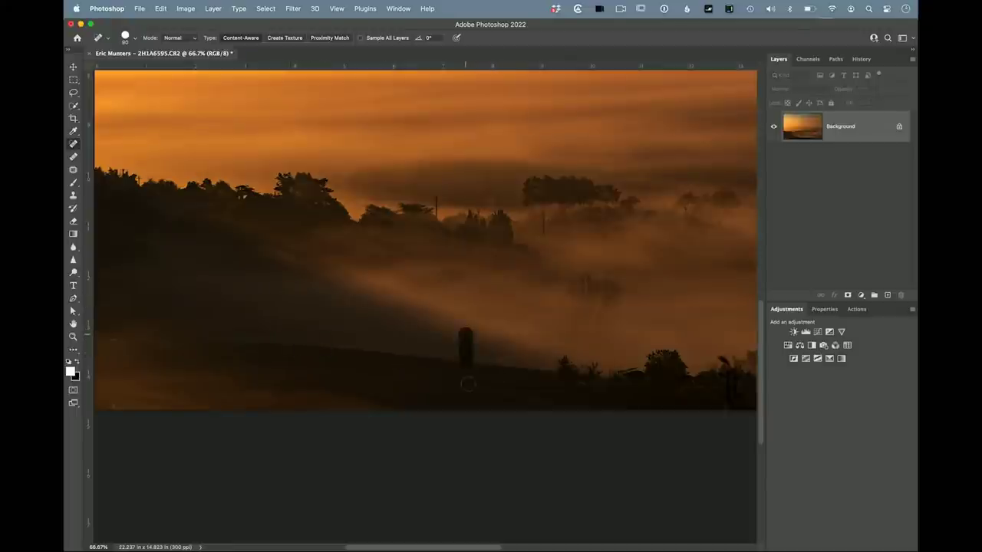
pyautogui.moveTo(438, 192); pyautogui.dragTo(438, 221)
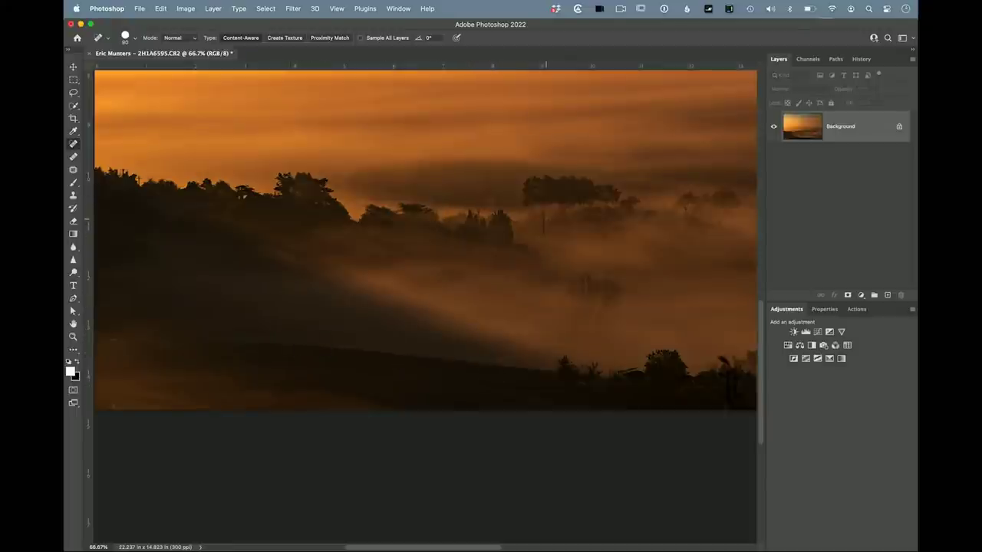
pyautogui.moveTo(546, 212); pyautogui.dragTo(548, 273)
# Reduce the Spot Healing Brush to size 20 and retouch along the ridge edge beside the foreground trees.
pyautogui.press('x')
pyautogui.press('[')
pyautogui.press('[')
pyautogui.press('[')
pyautogui.press('[')
pyautogui.press('[')
pyautogui.press('[')
pyautogui.press('[')
pyautogui.moveTo(507, 356); pyautogui.dragTo(640, 366)
pyautogui.press('super+minus')
pyautogui.press('super+minus')
pyautogui.press('super+minus')
pyautogui.press('super+minus')
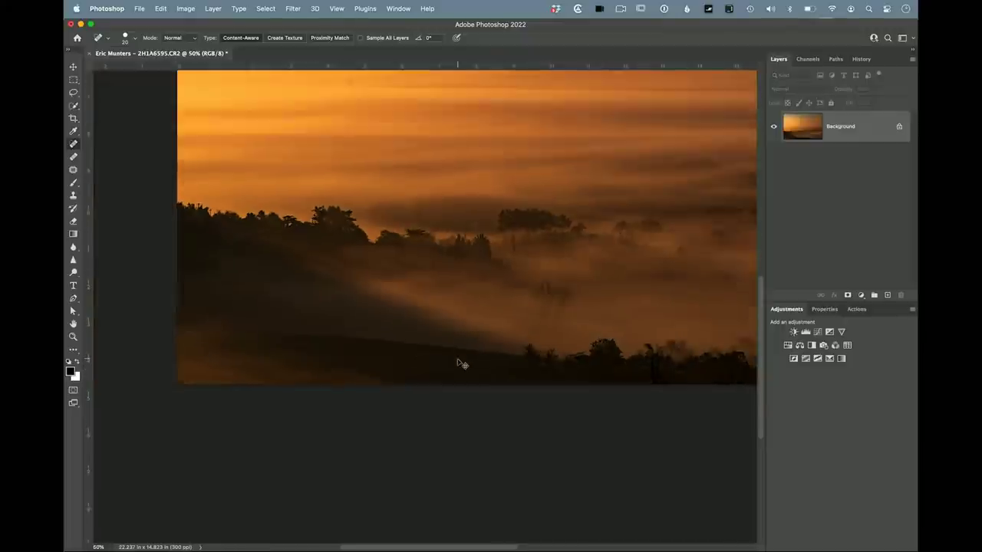
pyautogui.press('super+plus')
pyautogui.press('super+plus')
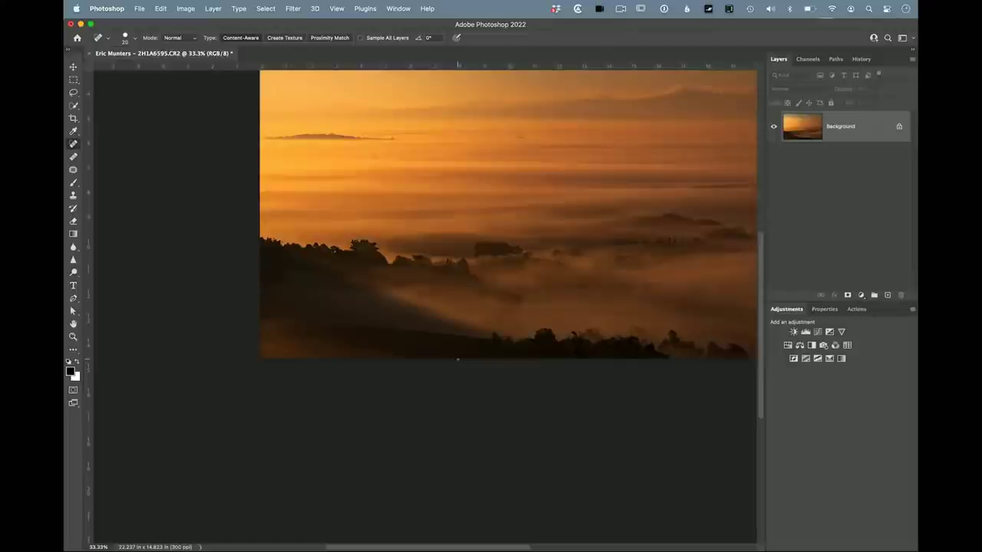
# Reopen the landscape raw file 2H1A6595.CR2 from the recent files, reset it to default settings, and open it as a second document.
pyautogui.moveTo(511, 292); pyautogui.dragTo(410, 413)
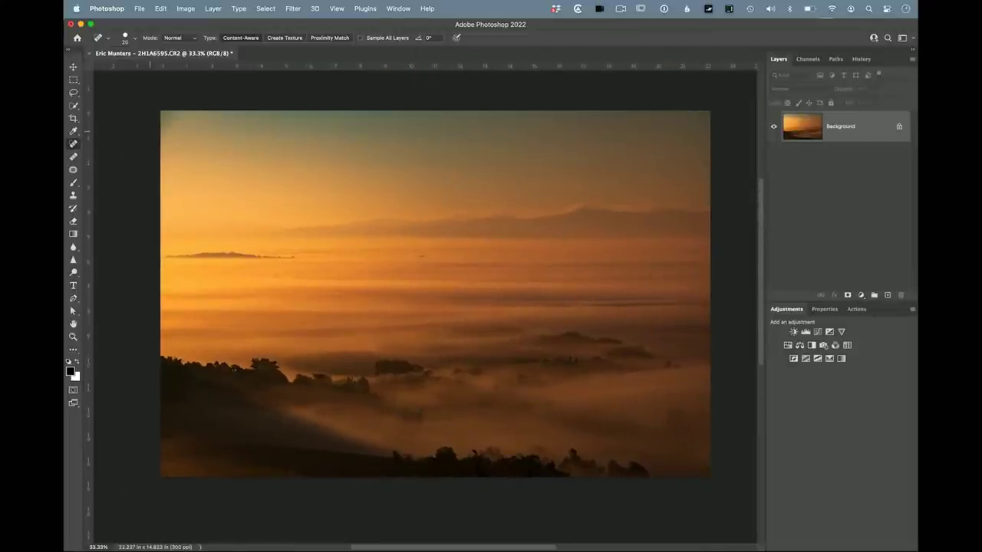
pyautogui.click(139, 9)
pyautogui.moveTo(177, 61)
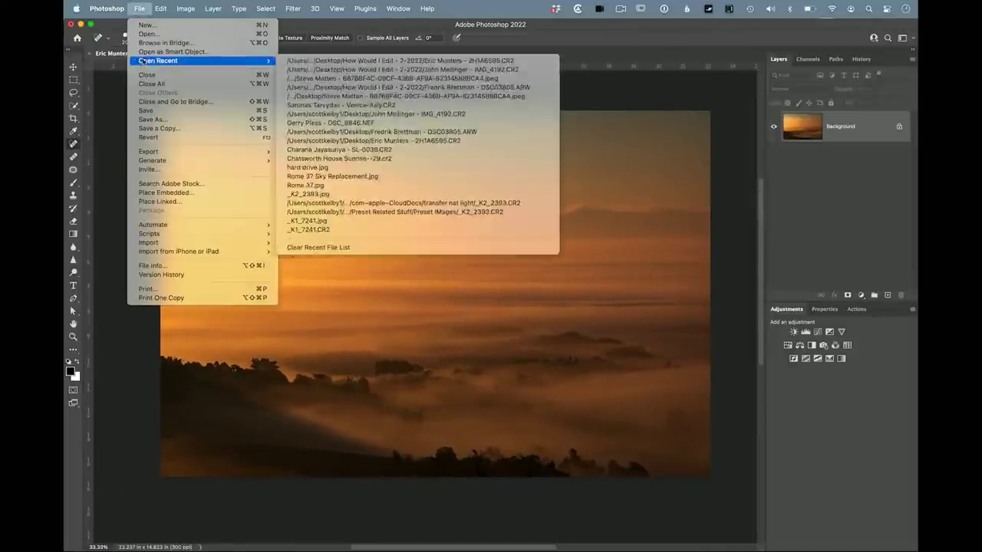
pyautogui.click(316, 60)
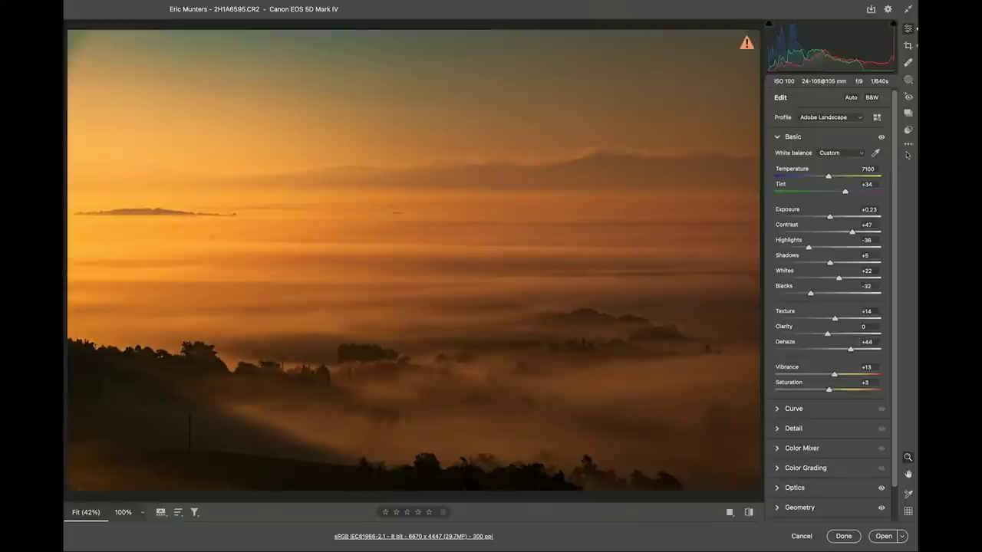
pyautogui.click(909, 144)
pyautogui.click(798, 169)
pyautogui.click(885, 537)
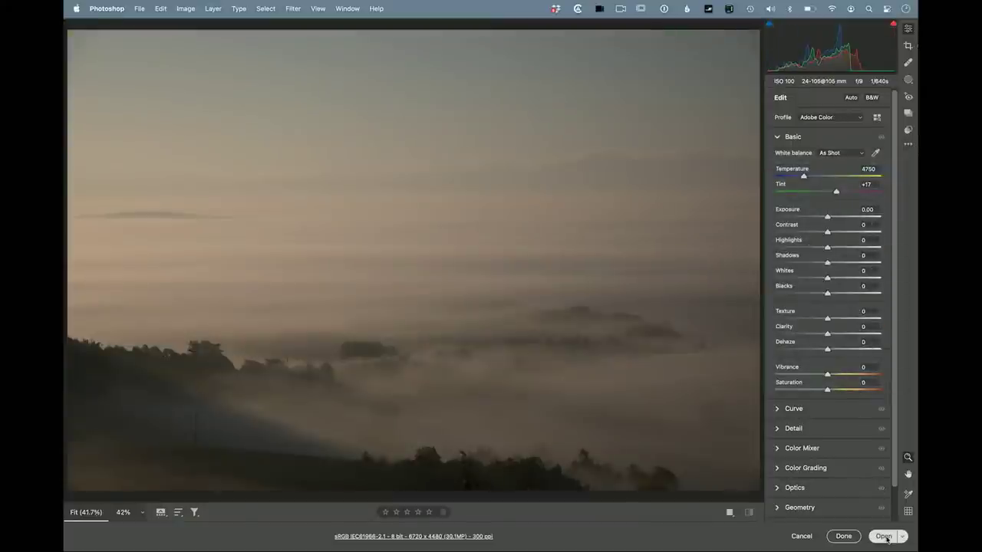
# Send the edited landscape to ON1 Effects 2022 and reset all of its previous filter settings.
pyautogui.moveTo(203, 56); pyautogui.dragTo(336, 55)
pyautogui.click(335, 53)
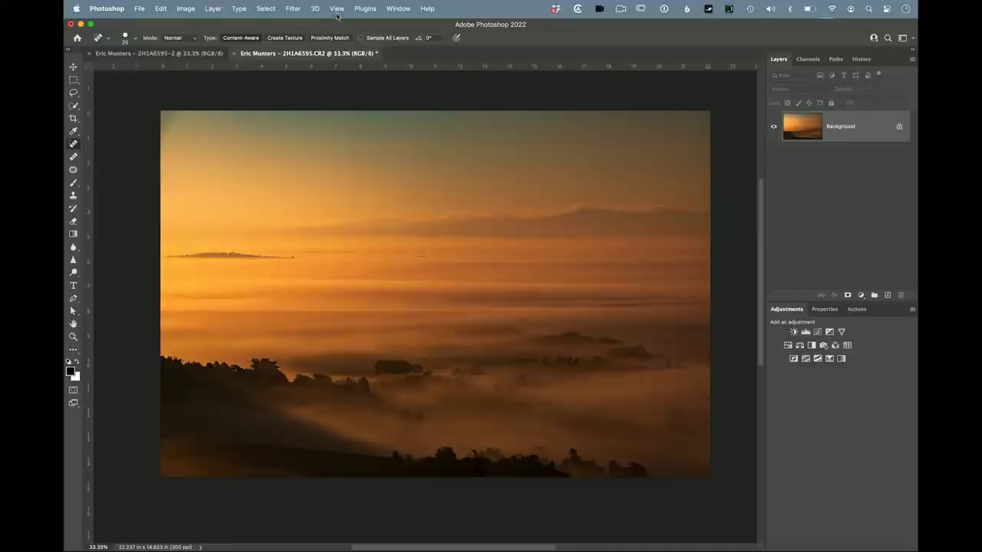
pyautogui.click(293, 9)
pyautogui.moveTo(310, 236)
pyautogui.click(470, 238)
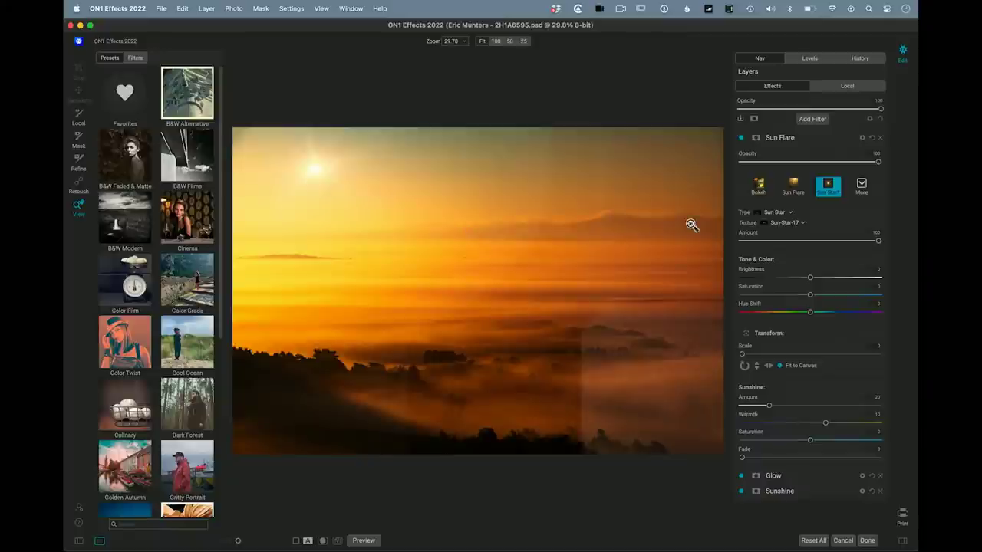
pyautogui.click(814, 541)
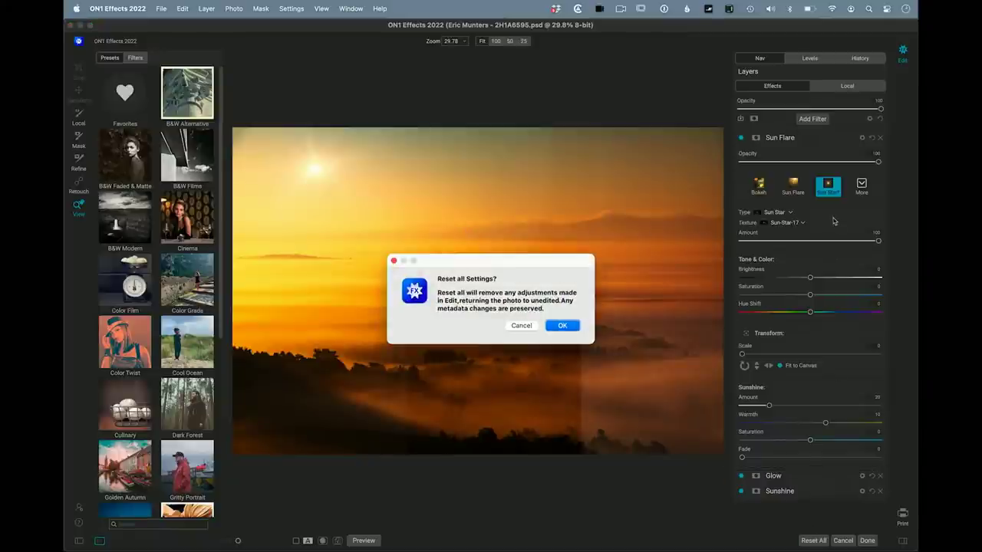
pyautogui.click(568, 325)
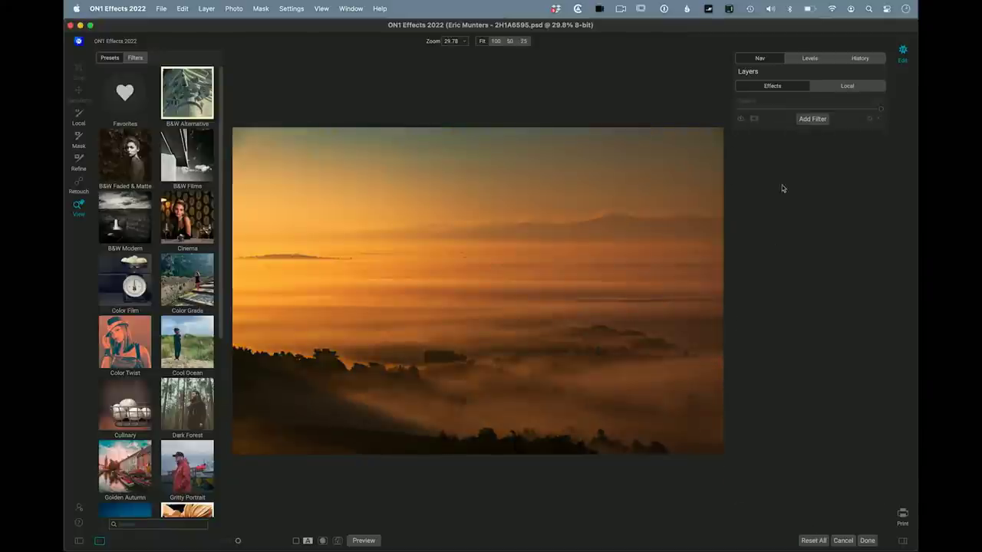
# Add a Sunshine filter to the landscape and toggle it off and on to compare its effect.
pyautogui.click(812, 120)
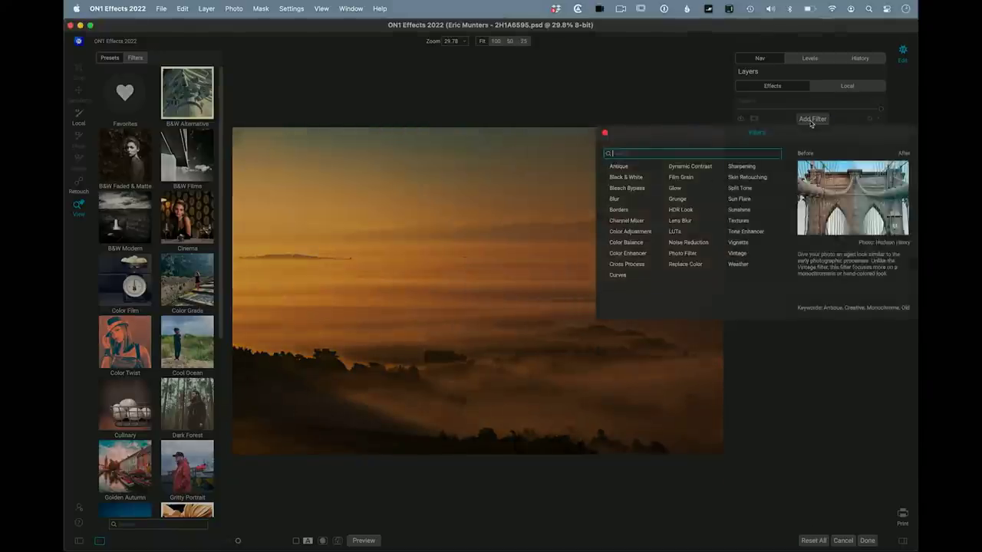
pyautogui.click(745, 211)
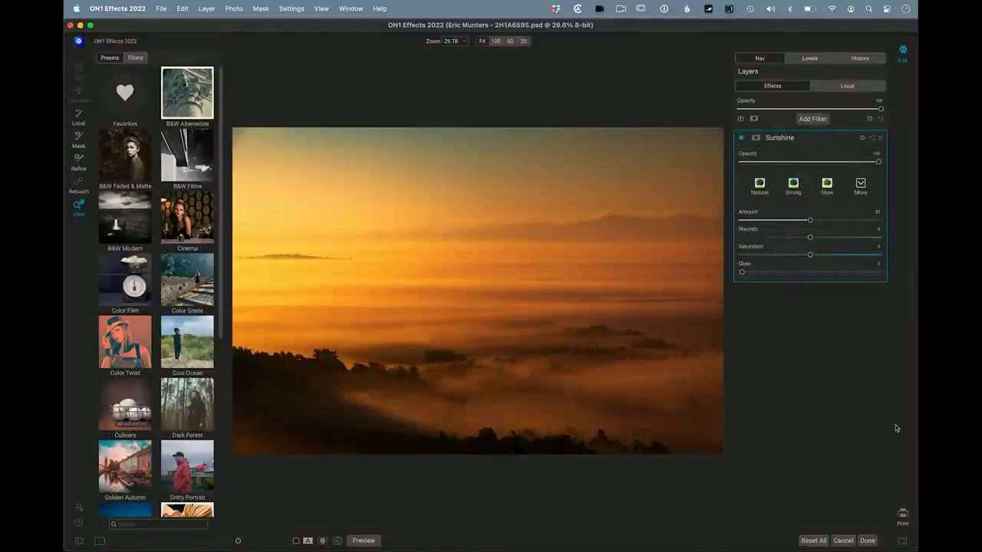
pyautogui.click(741, 139)
pyautogui.click(741, 139)
pyautogui.click(741, 139)
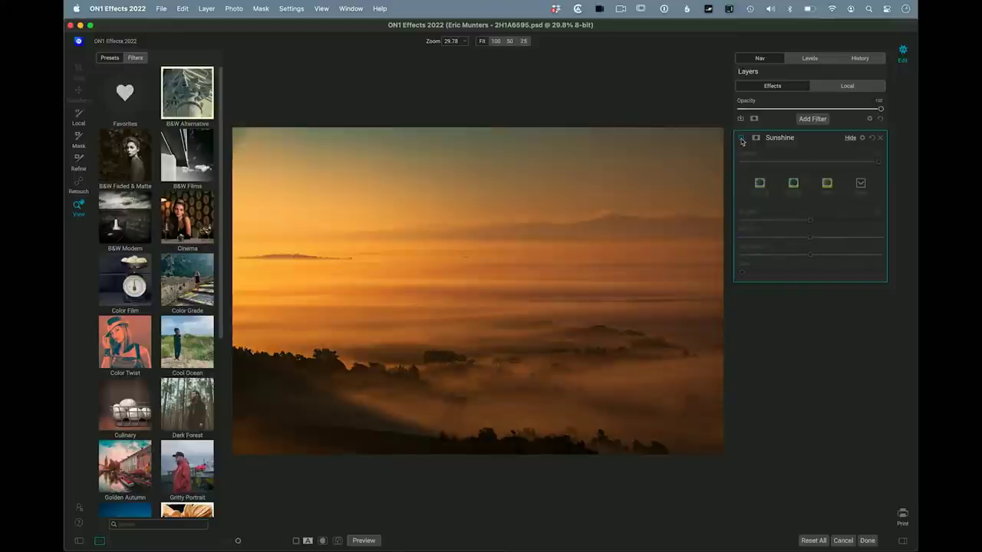
pyautogui.click(741, 138)
pyautogui.click(741, 139)
pyautogui.click(741, 139)
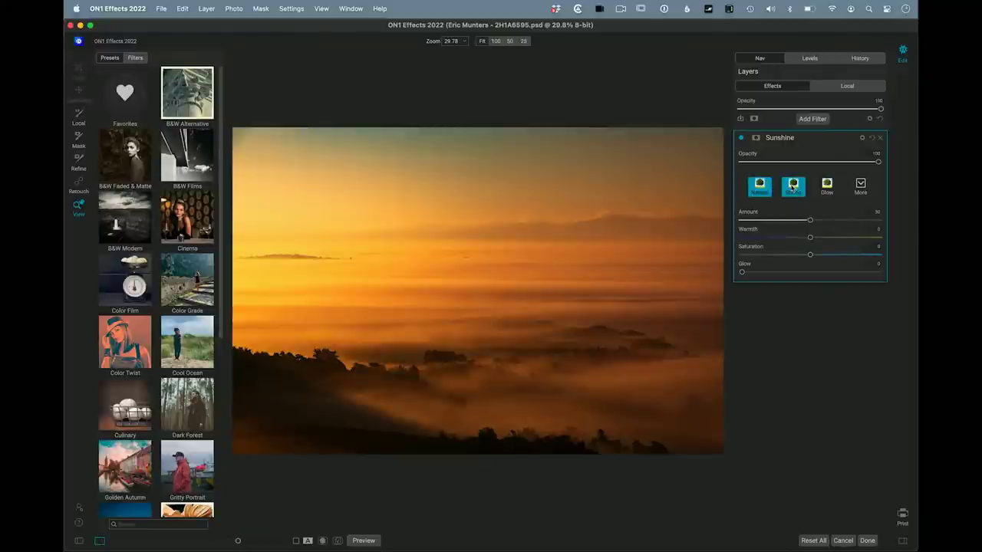
# Compare the Sunshine filter's styles, apply the Glow style, and raise its Amount slightly.
pyautogui.click(793, 186)
pyautogui.click(827, 187)
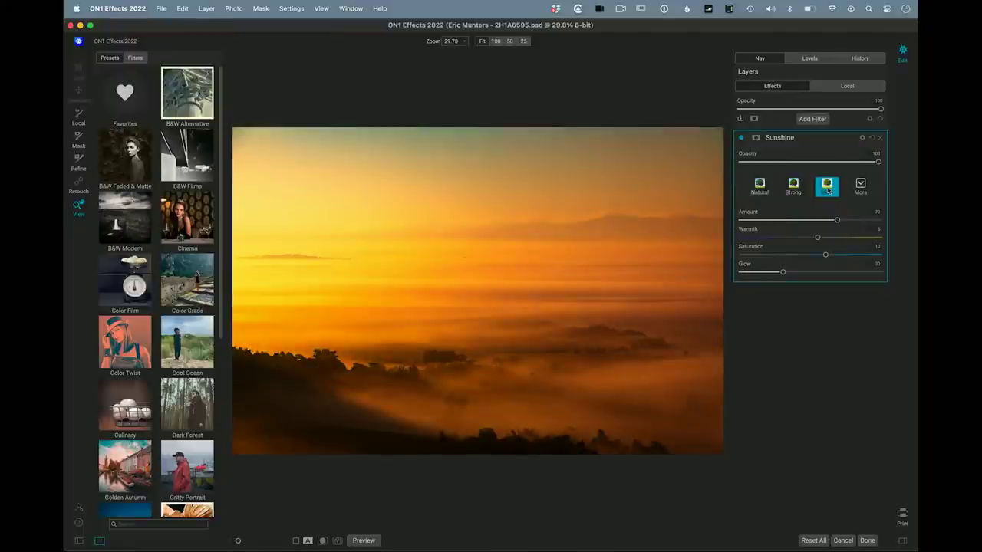
pyautogui.click(861, 185)
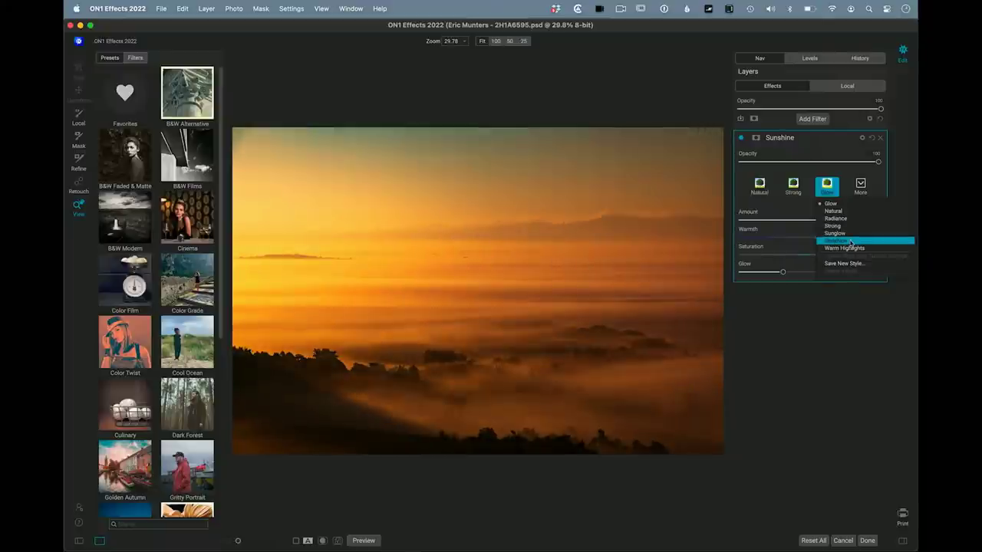
pyautogui.click(833, 212)
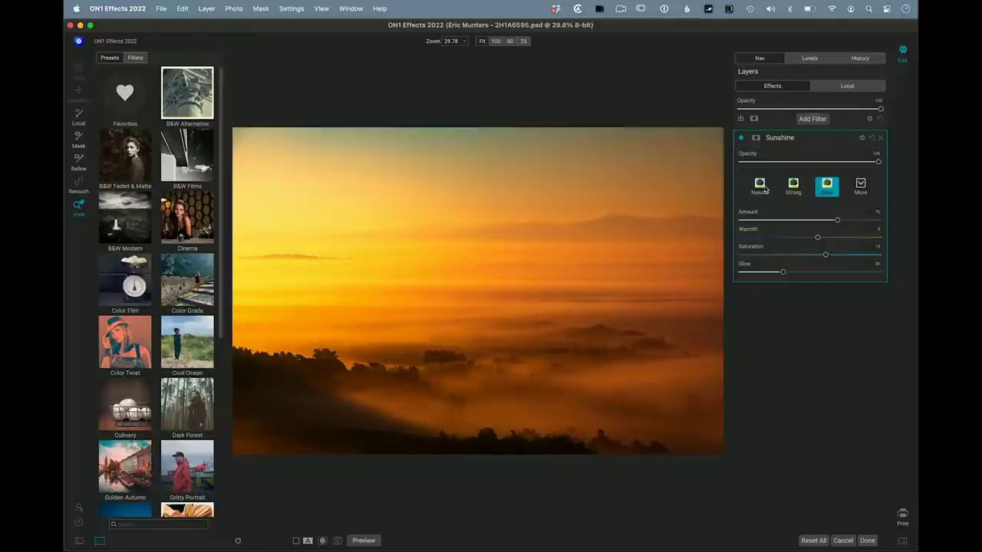
pyautogui.moveTo(837, 220); pyautogui.dragTo(842, 223)
# Add a Sun Flare filter with the Sun Flare style and try repositioning the flare in the sky.
pyautogui.click(815, 119)
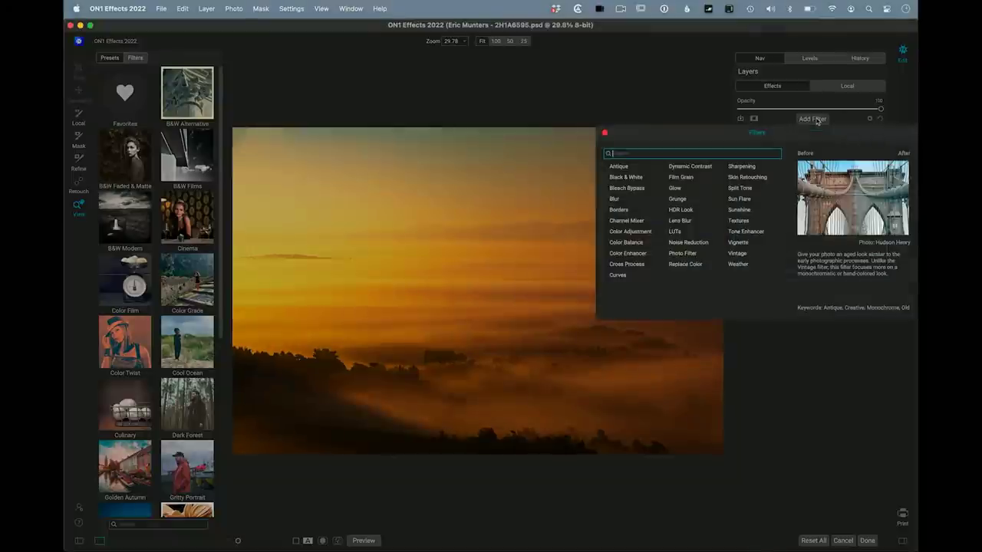
pyautogui.click(749, 199)
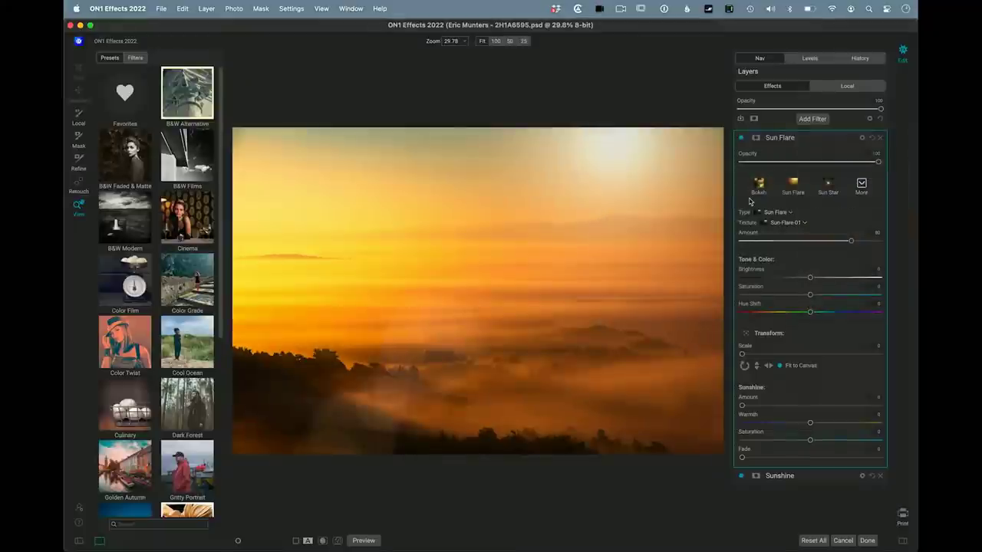
pyautogui.click(795, 187)
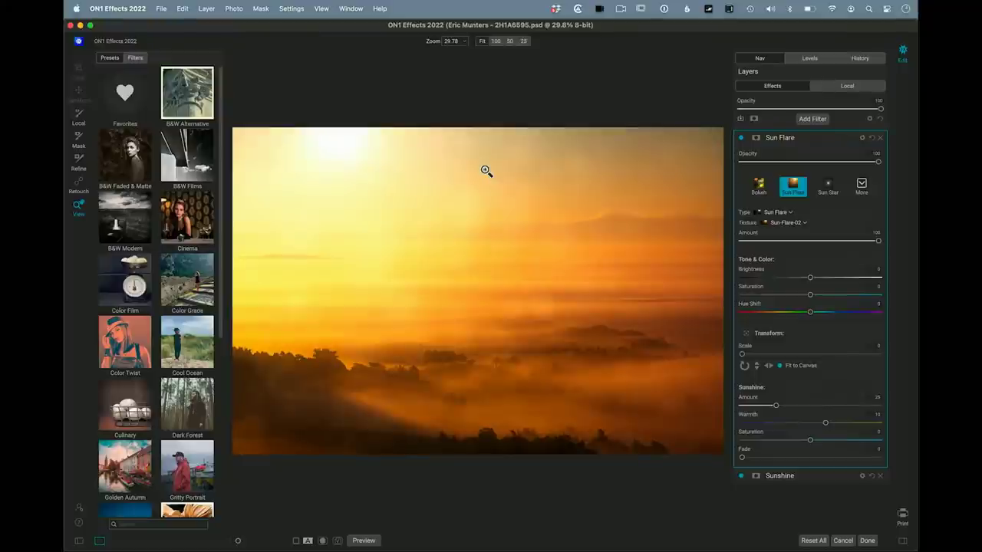
pyautogui.click(746, 333)
pyautogui.moveTo(350, 173); pyautogui.dragTo(414, 215)
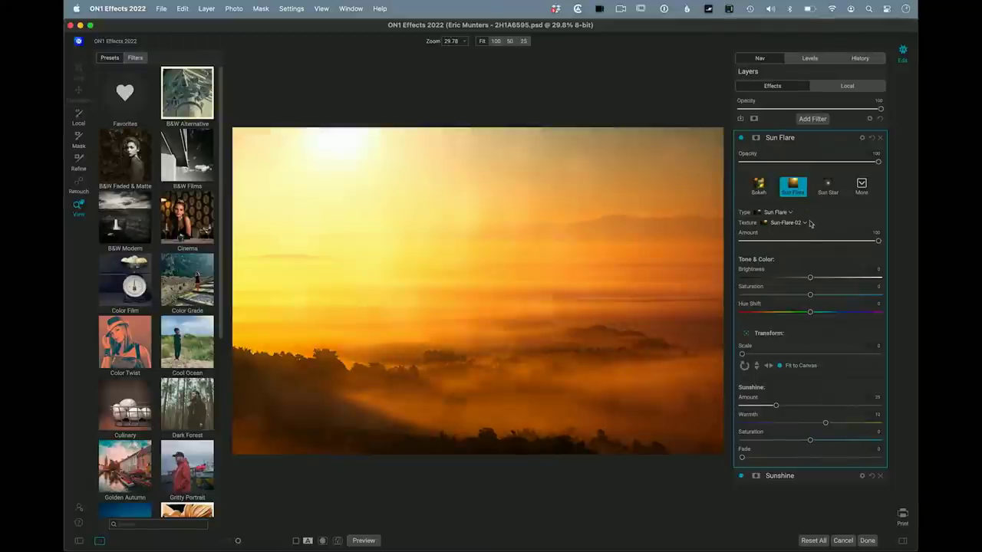
# Try the Sun-Flare-03 and Sun-Flare-14 textures, and apply Sun-Flare-15 to the Sun Flare filter.
pyautogui.click(805, 224)
pyautogui.click(807, 315)
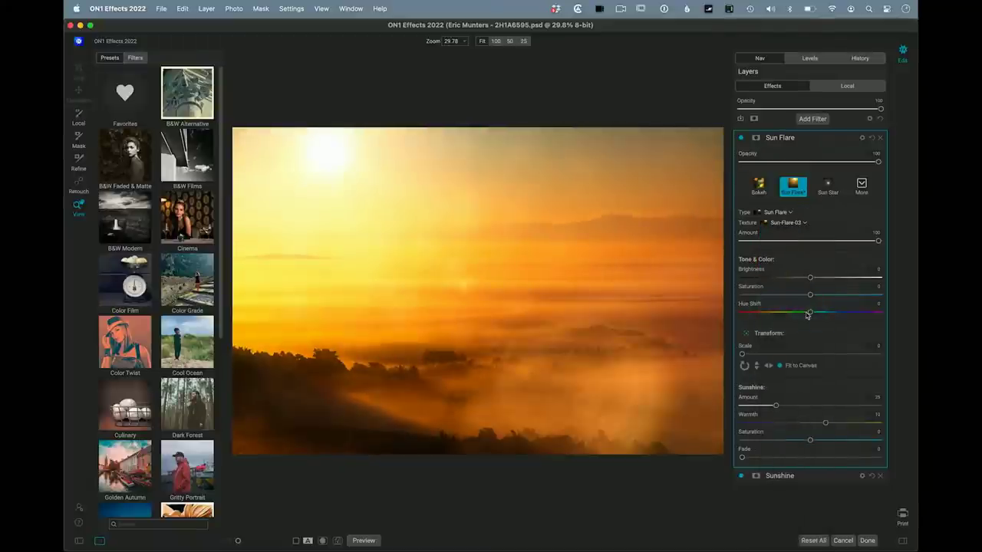
pyautogui.click(795, 193)
pyautogui.click(788, 225)
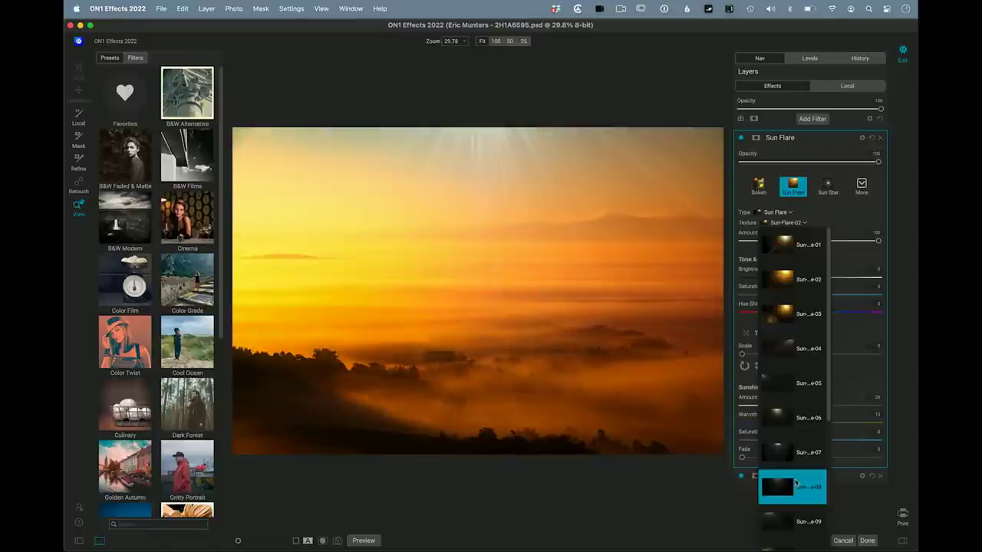
pyautogui.scroll(-3, 796, 482)
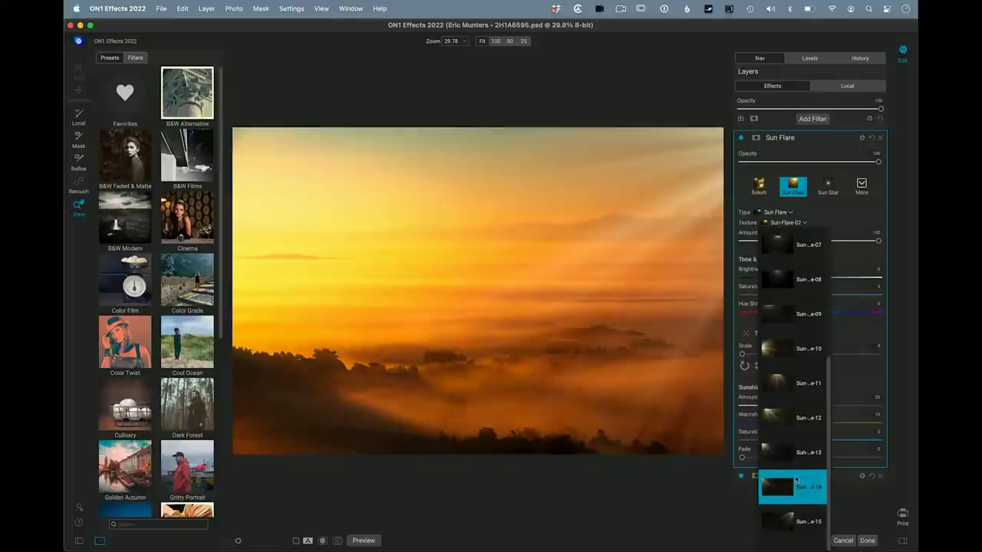
pyautogui.click(793, 485)
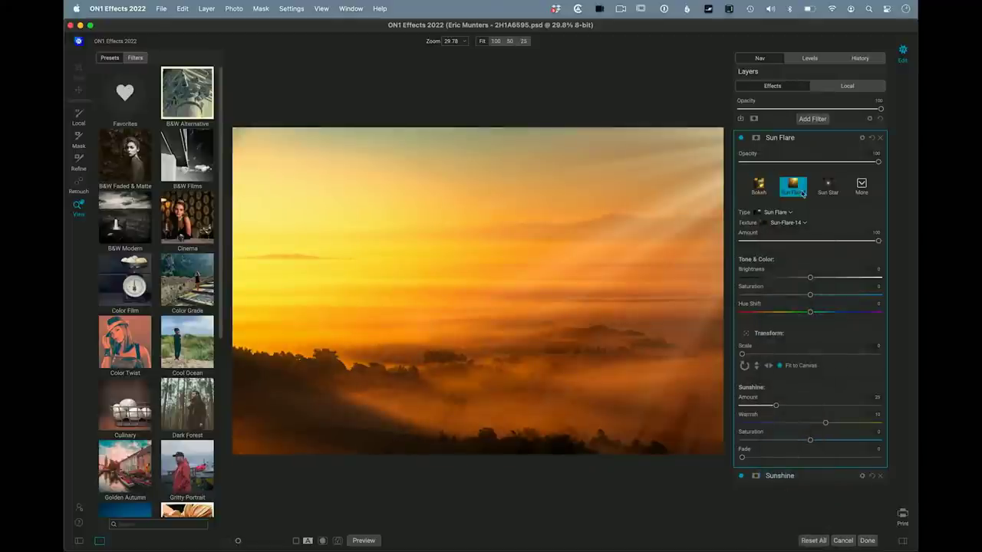
pyautogui.click(795, 222)
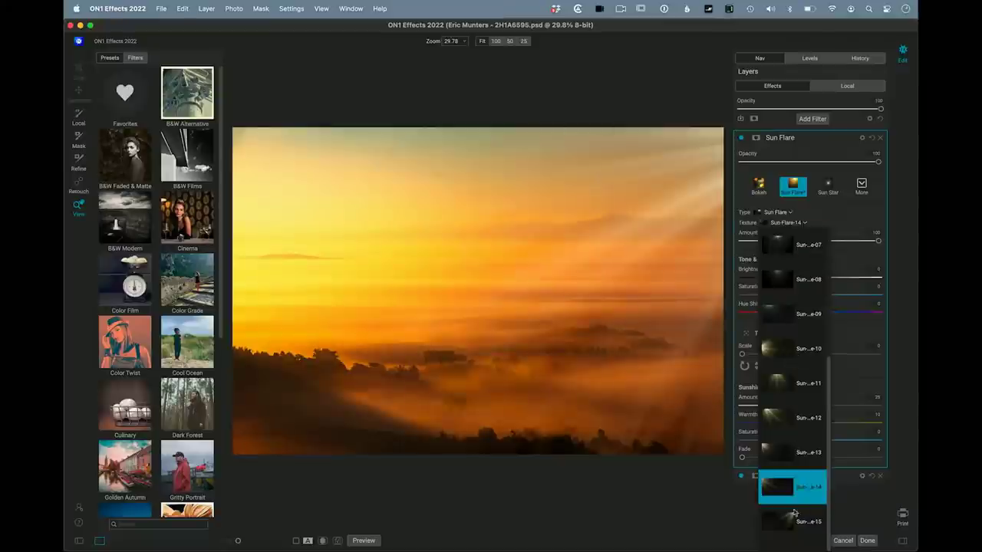
pyautogui.click(791, 521)
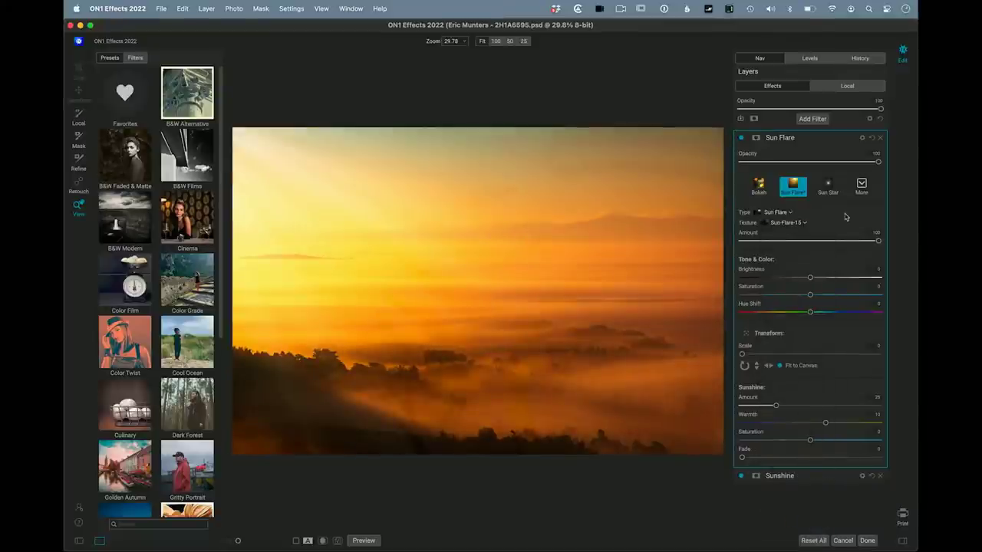
# Add a Color Enhancer filter above the Sun Flare and toggle it off and on to compare its effect.
pyautogui.click(813, 119)
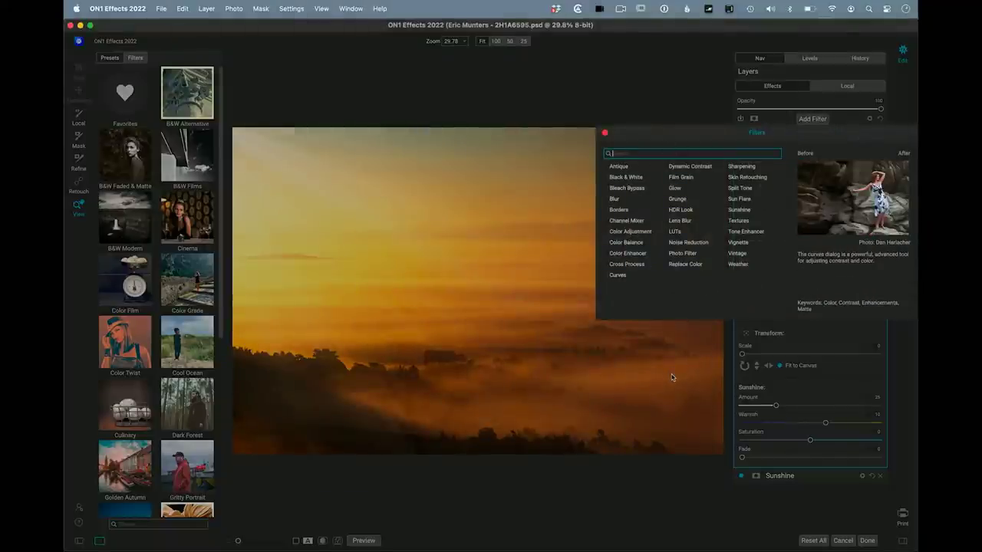
pyautogui.click(627, 253)
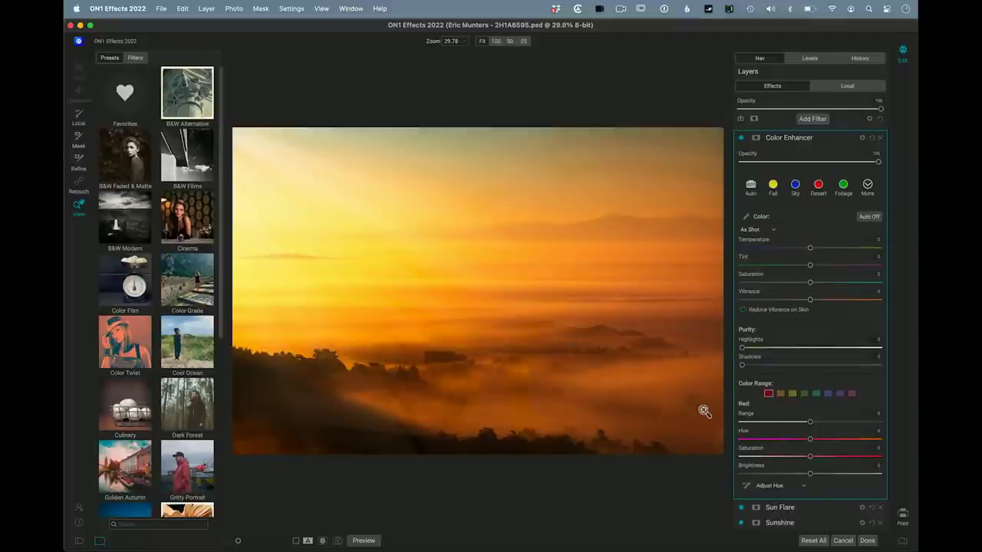
pyautogui.click(742, 138)
pyautogui.click(742, 139)
pyautogui.click(741, 138)
pyautogui.click(741, 139)
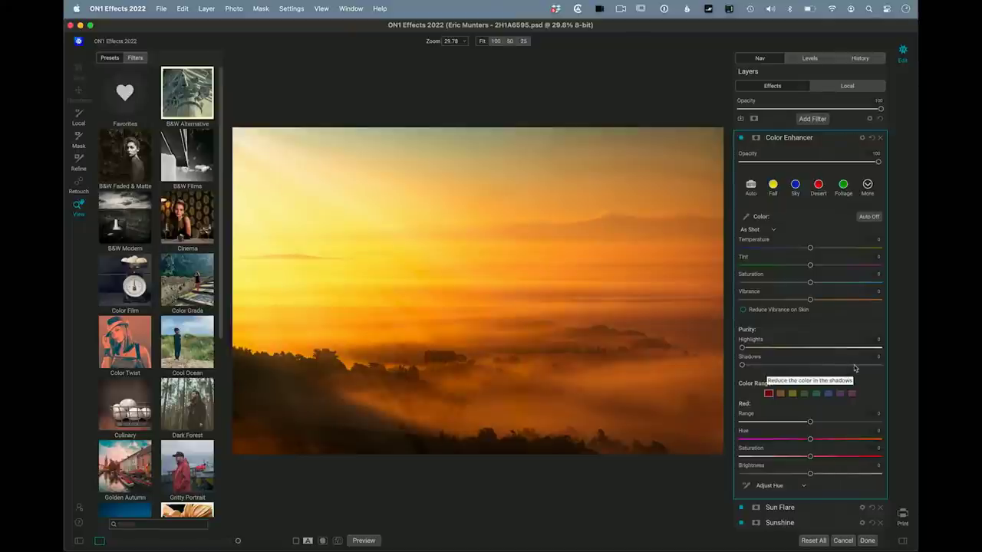
# Apply the Color Enhancer's Auto style with Temperature 14, Tint 9 and Saturation 10, and return the result to Photoshop.
pyautogui.click(751, 186)
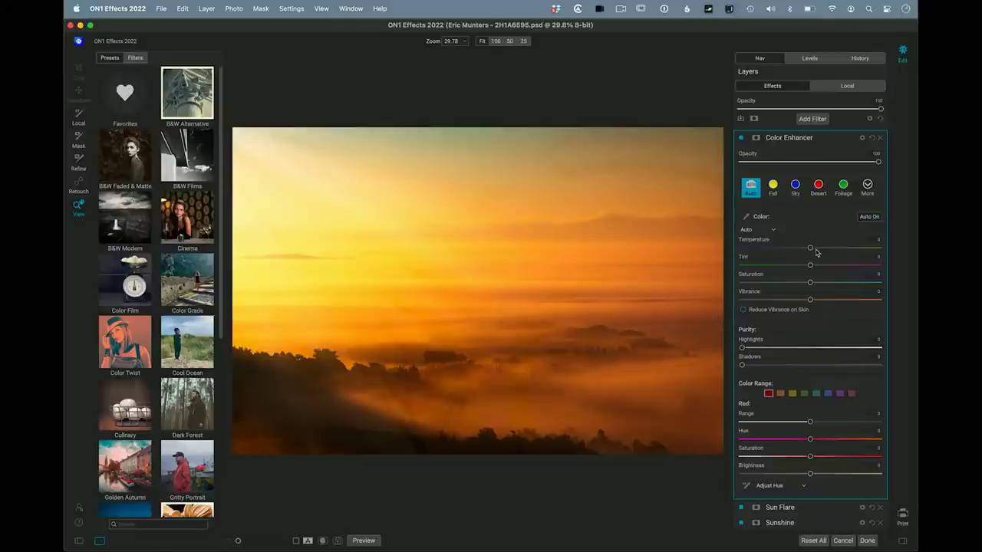
pyautogui.moveTo(810, 249); pyautogui.dragTo(825, 282)
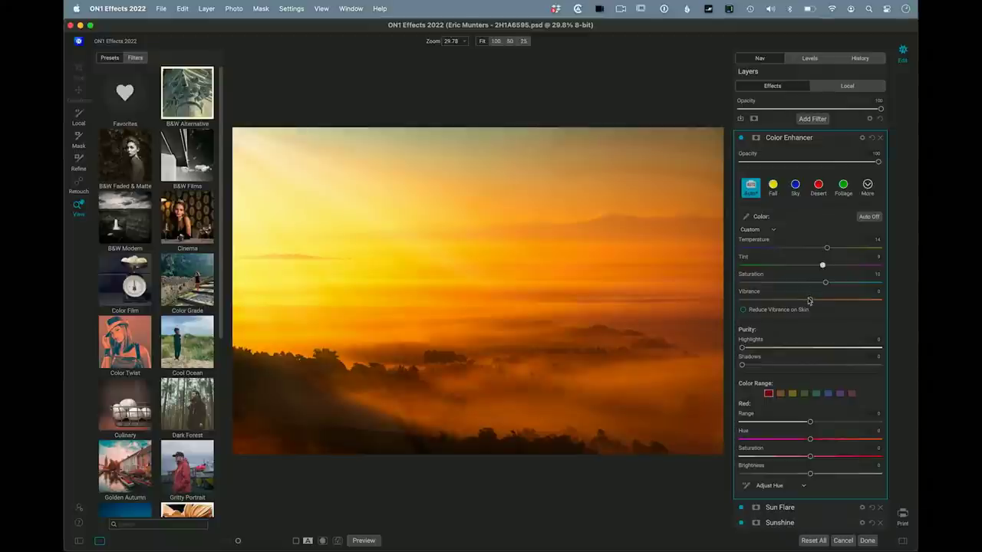
pyautogui.click(865, 542)
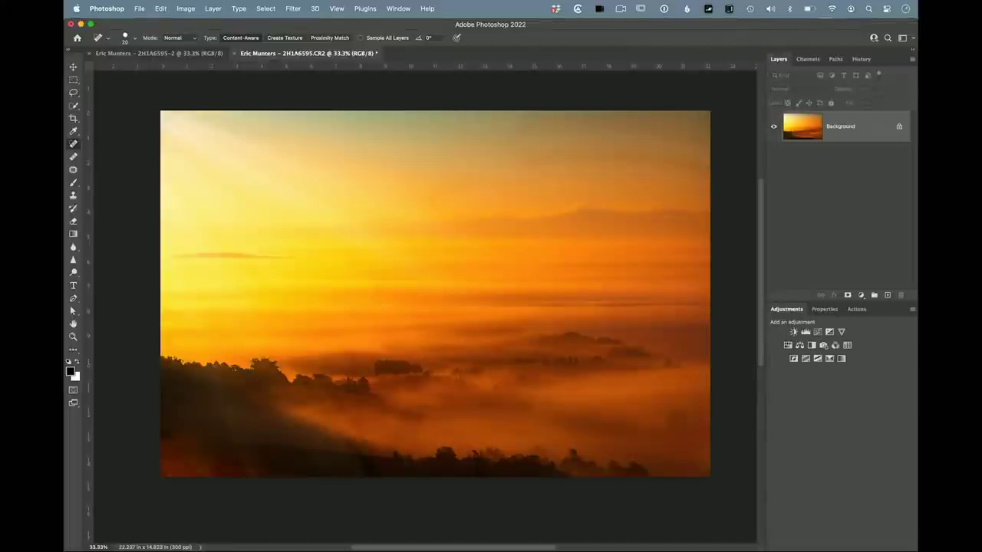
# Fade the ON1 effect to 72% opacity in Normal mode and switch to the unedited landscape for comparison.
pyautogui.click(160, 9)
pyautogui.click(225, 59)
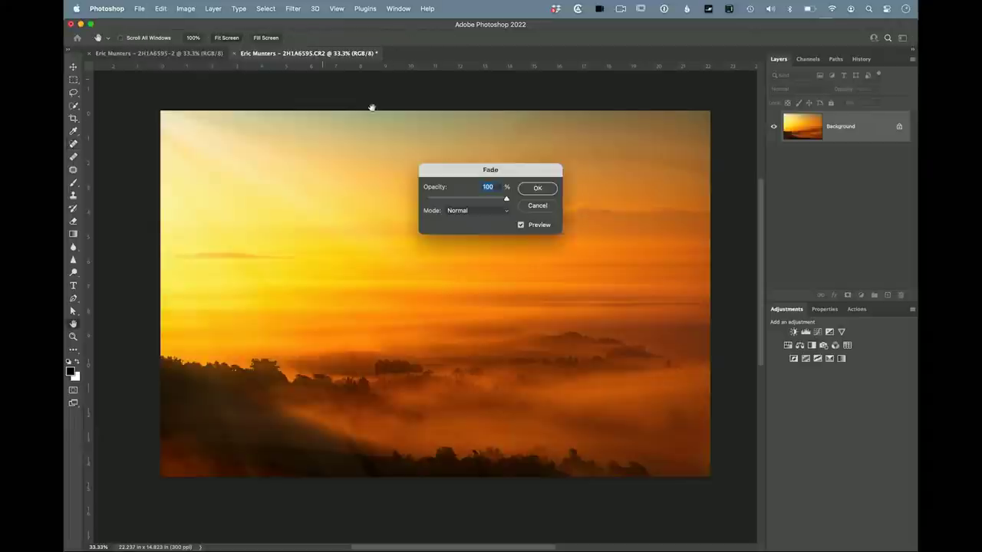
pyautogui.moveTo(504, 199); pyautogui.dragTo(483, 200)
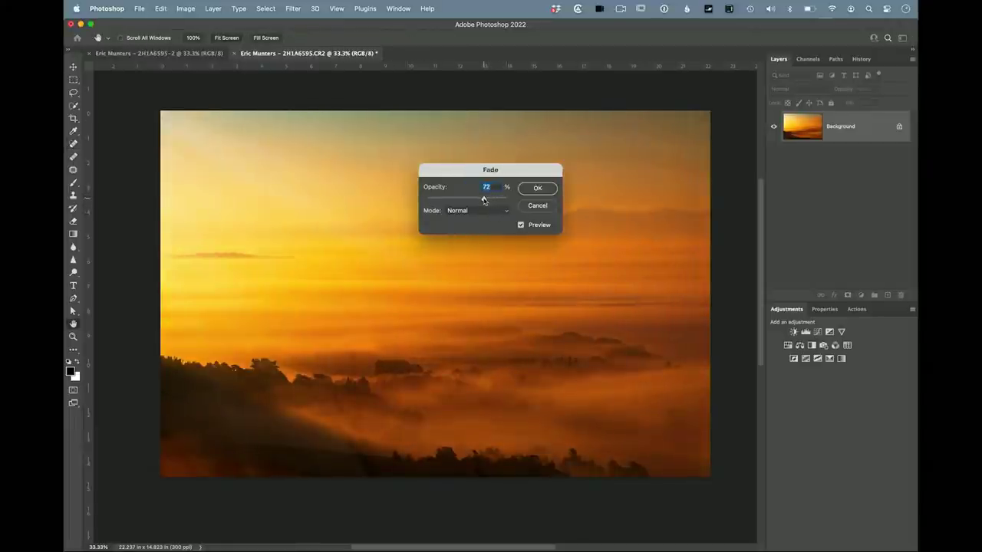
pyautogui.click(538, 187)
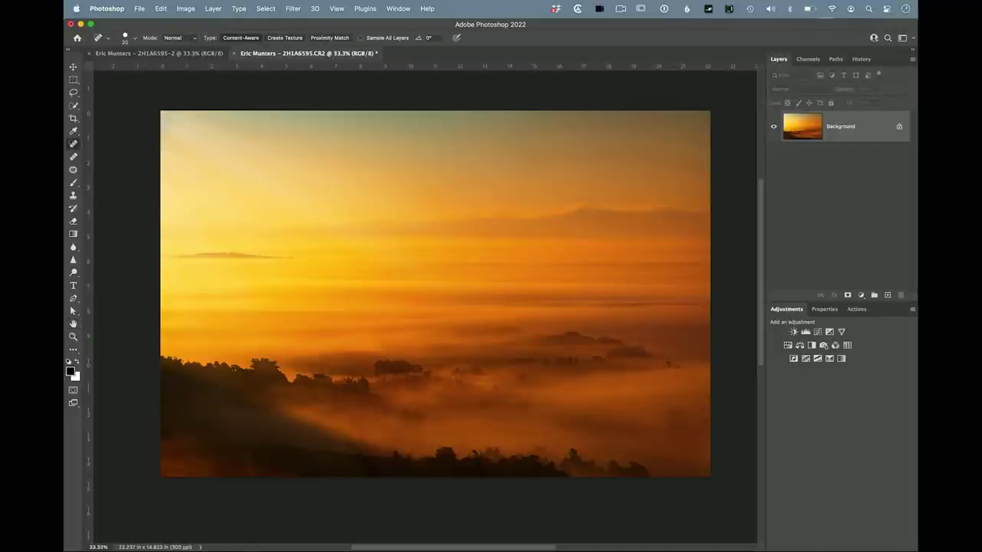
pyautogui.click(194, 55)
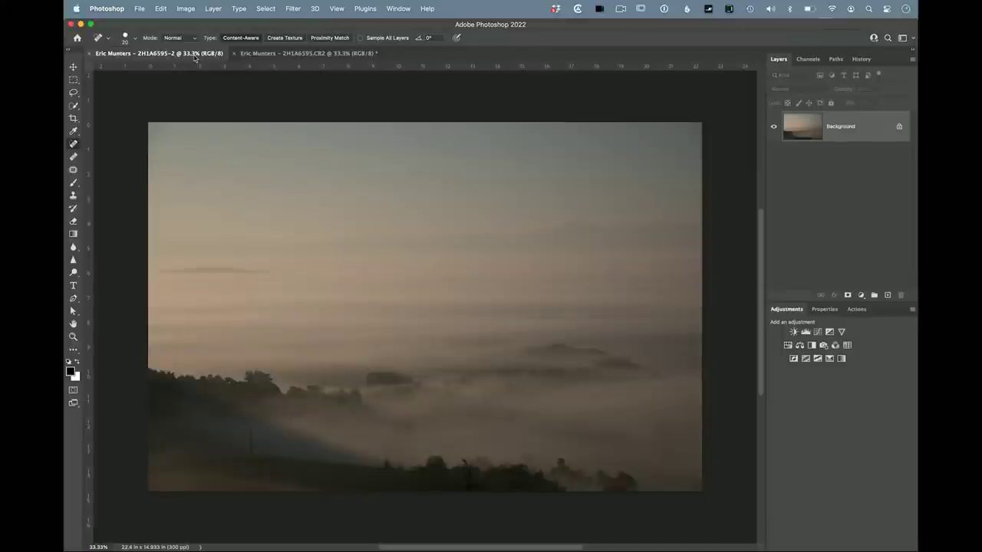
# Apply a Camera Raw Filter vignette of -10 to the edited landscape, and close both landscape documents.
pyautogui.click(259, 54)
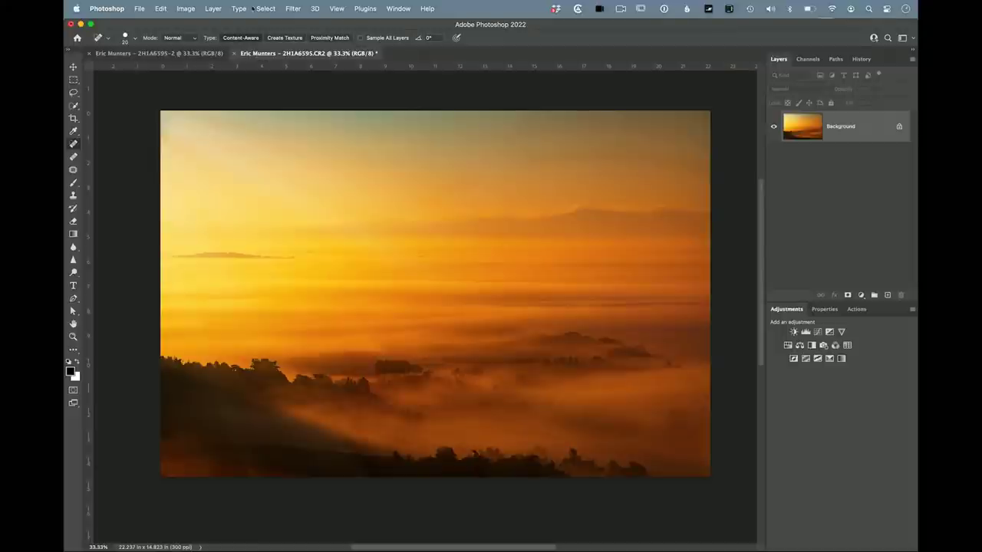
pyautogui.click(293, 9)
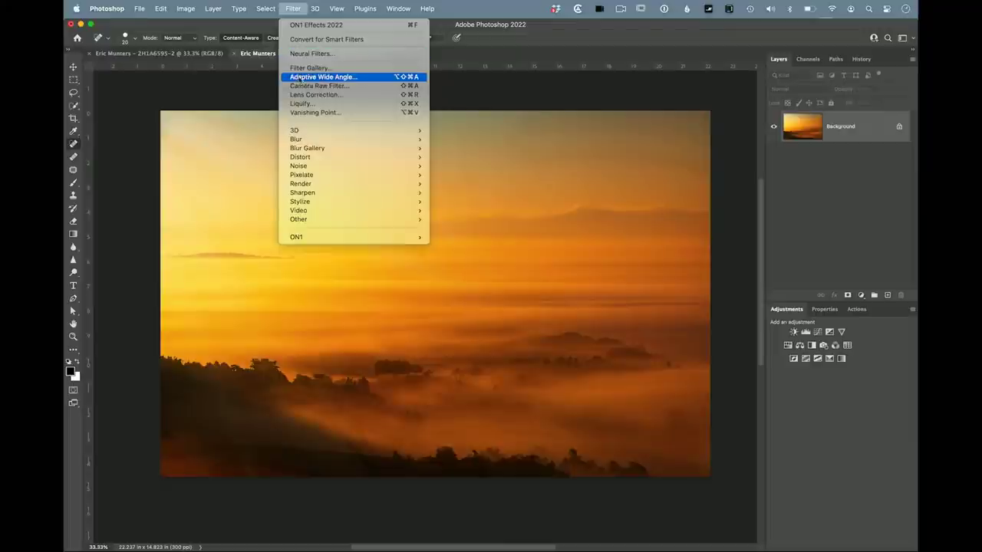
pyautogui.click(296, 86)
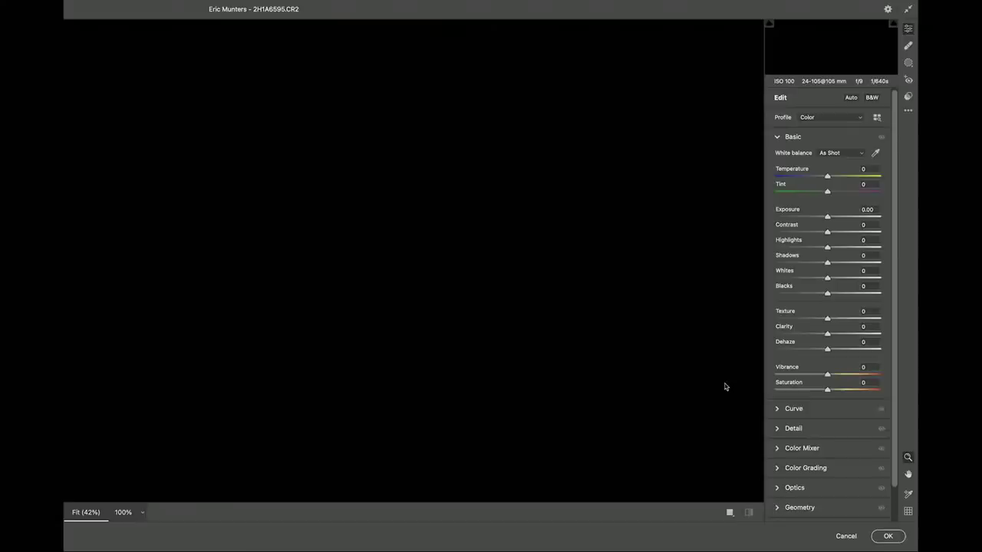
pyautogui.scroll(-2, 860, 412)
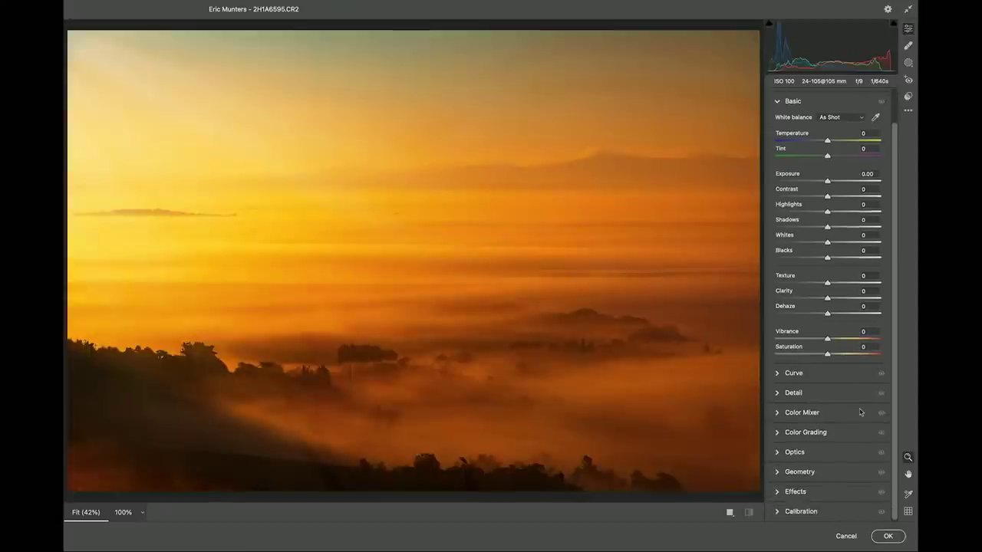
pyautogui.click(805, 491)
pyautogui.moveTo(828, 320); pyautogui.dragTo(822, 321)
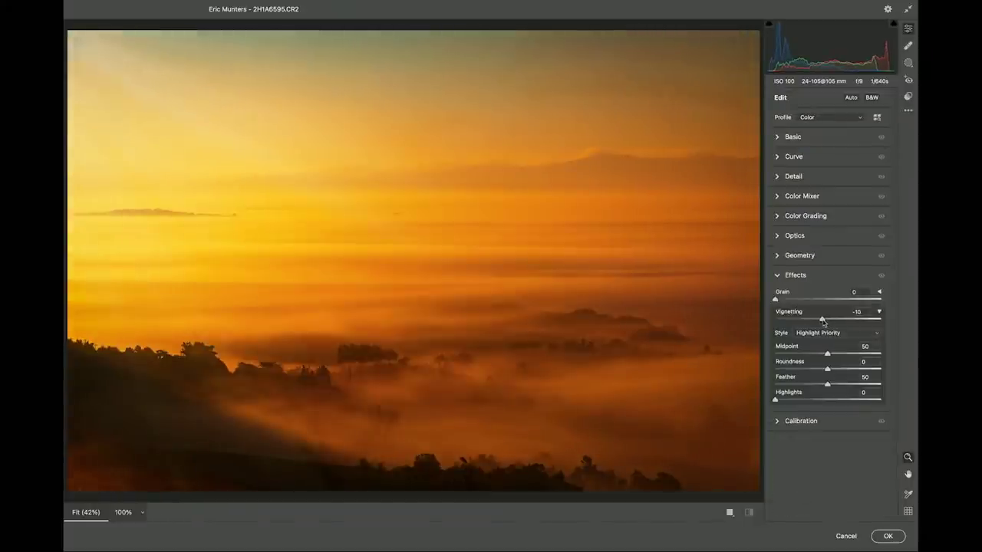
pyautogui.click(883, 278)
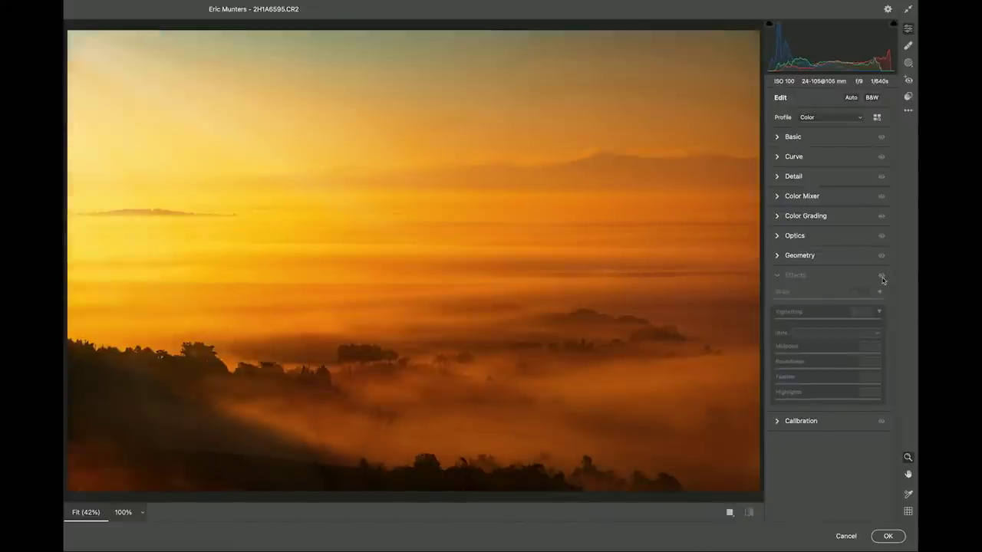
pyautogui.click(889, 536)
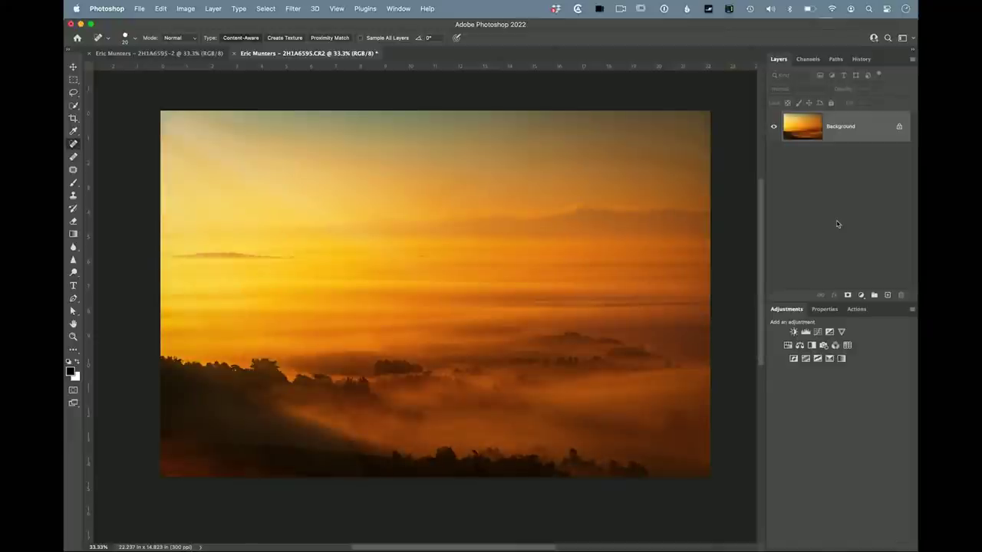
pyautogui.press('super+w')
pyautogui.press('super+w')
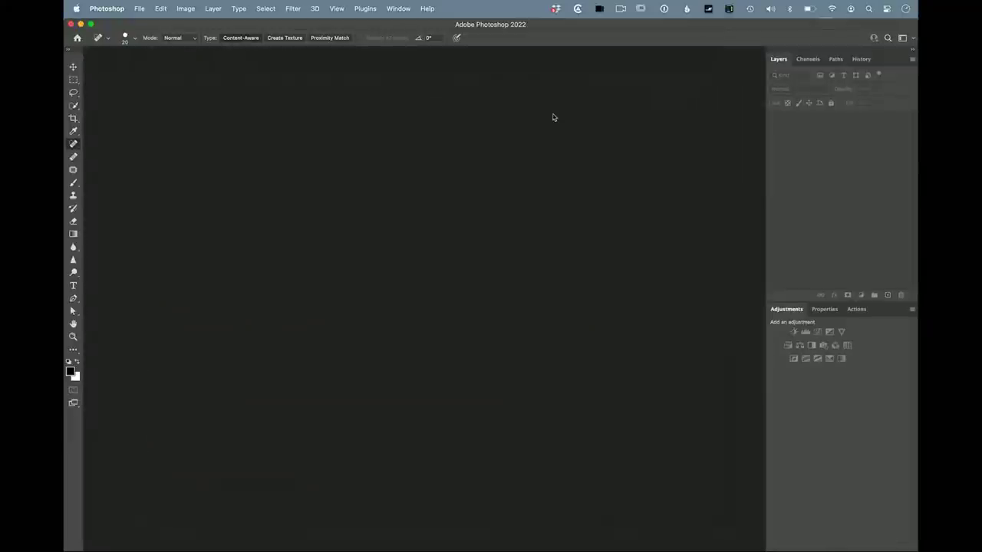
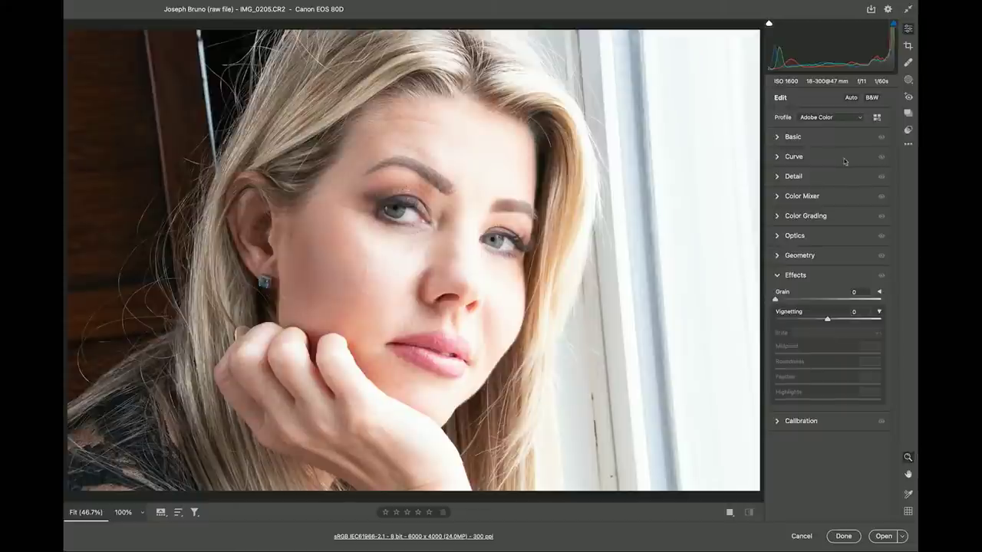
# Apply the Adobe Portrait profile and Auto tone settings to the portrait raw file, and set Shadows to +14.
pyautogui.click(853, 120)
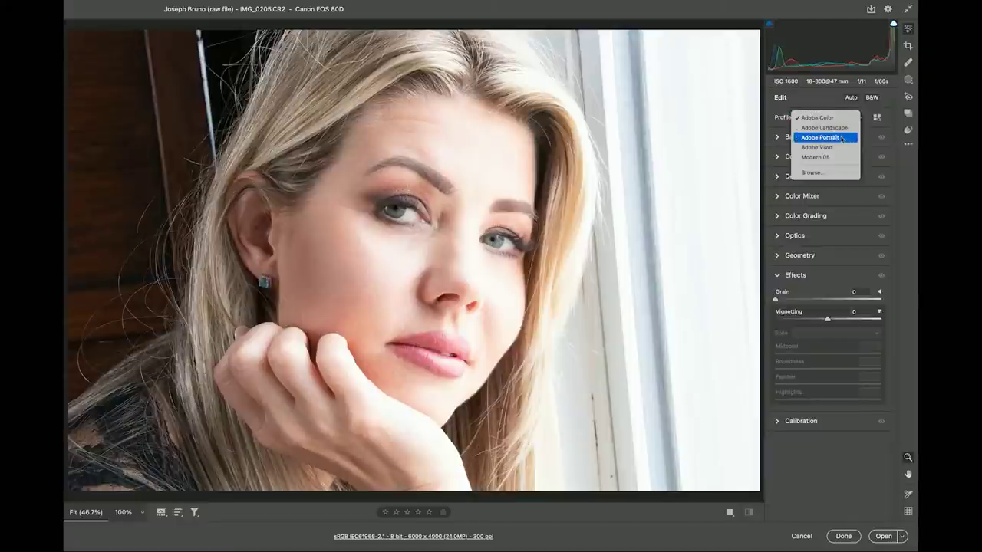
pyautogui.click(843, 138)
pyautogui.click(852, 98)
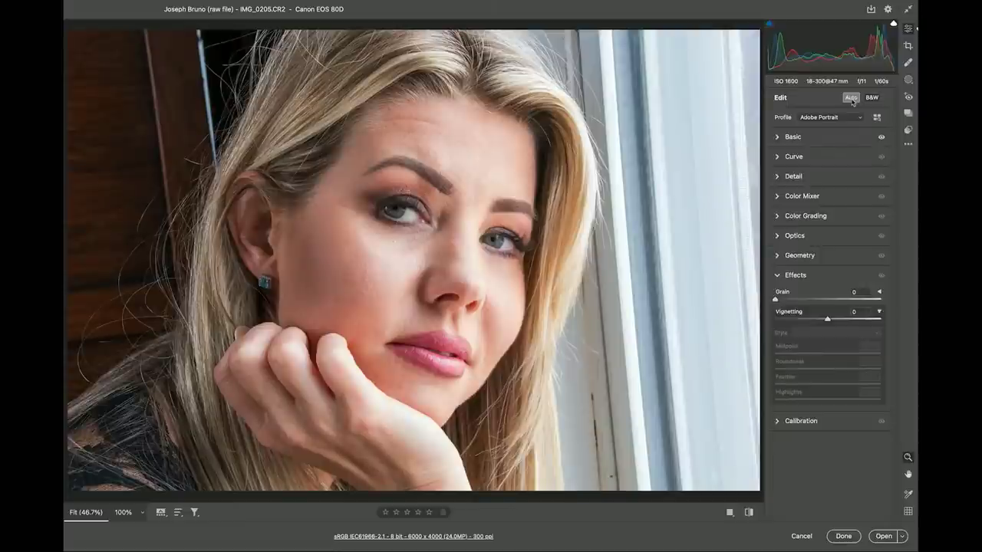
pyautogui.click(794, 138)
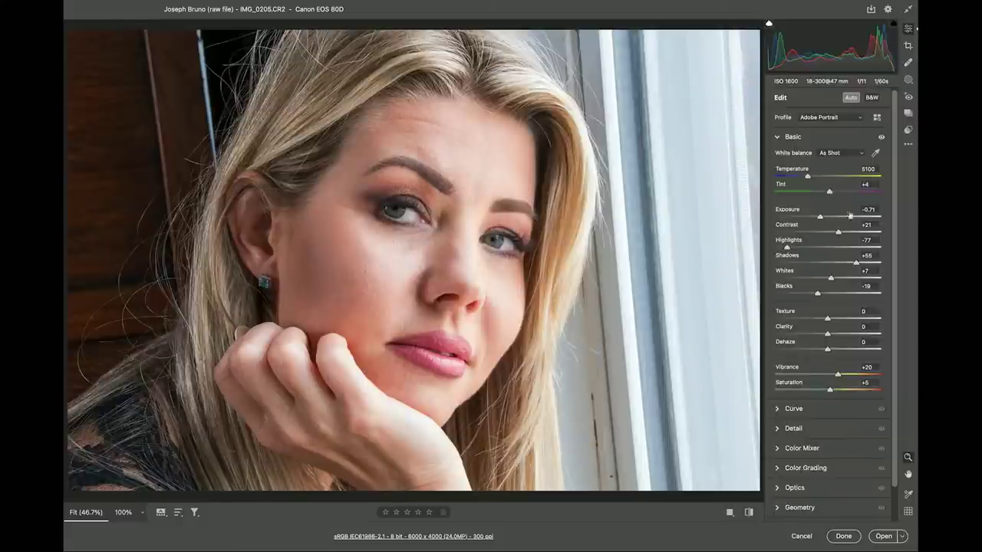
pyautogui.moveTo(857, 264); pyautogui.dragTo(881, 264)
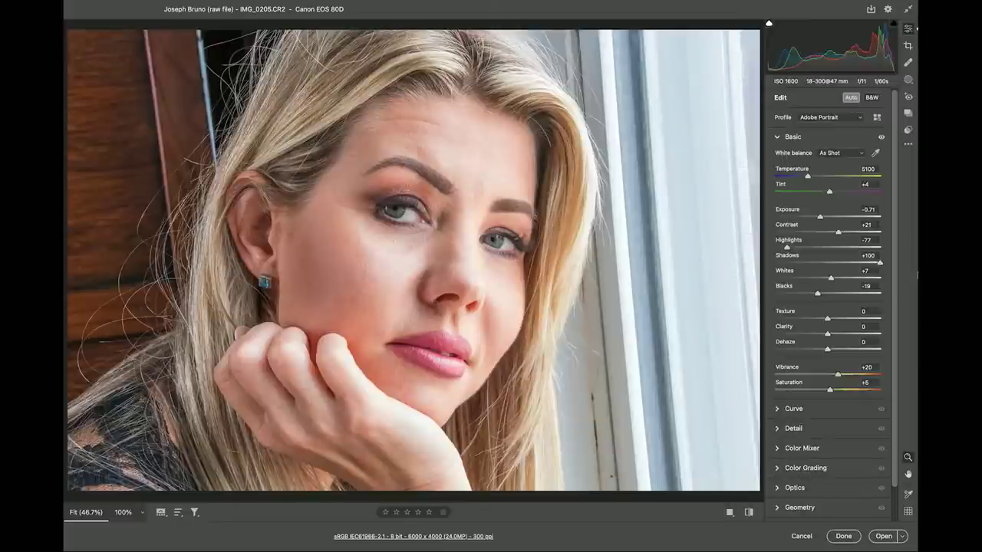
pyautogui.moveTo(881, 264); pyautogui.dragTo(836, 270)
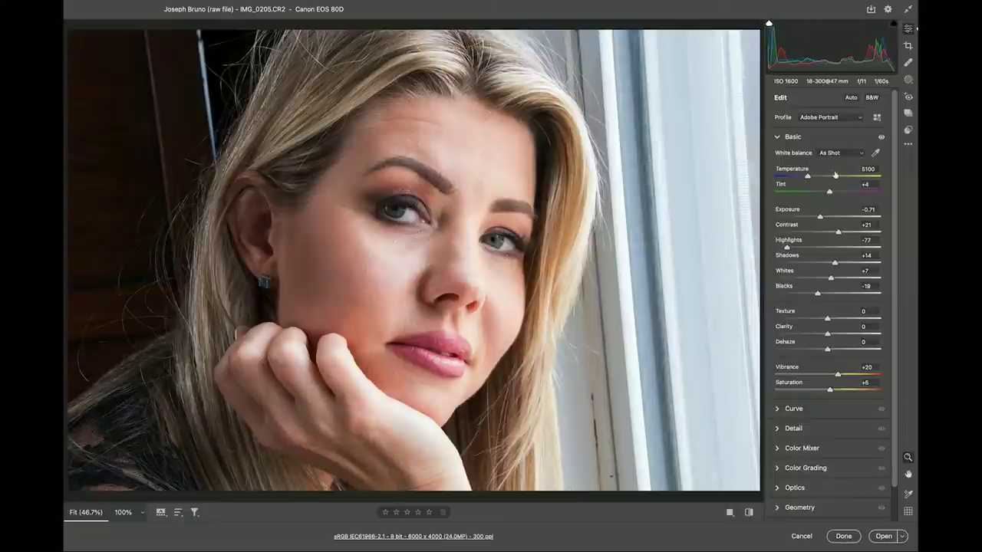
# Neutralize the portrait's white balance by sampling the white window area beside the woman.
pyautogui.click(876, 153)
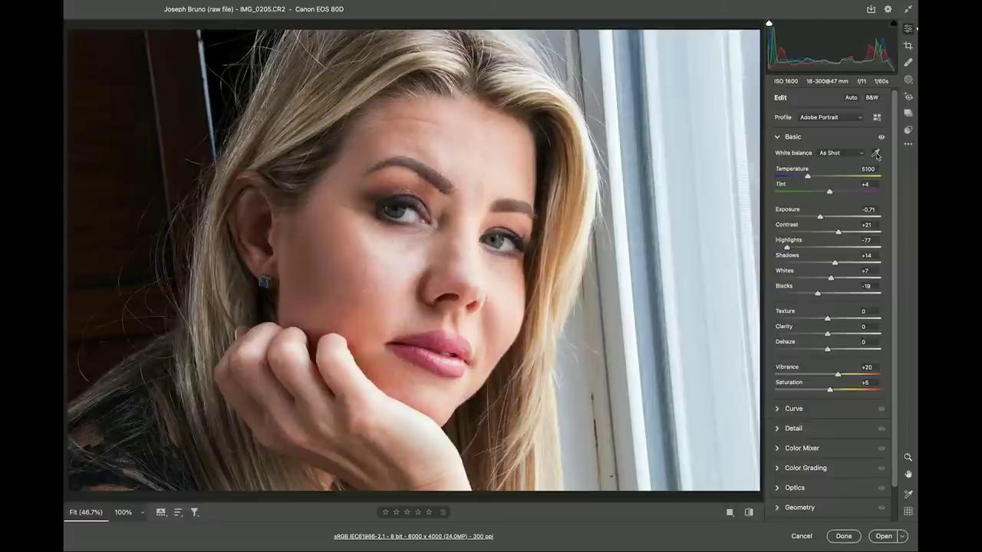
pyautogui.click(679, 150)
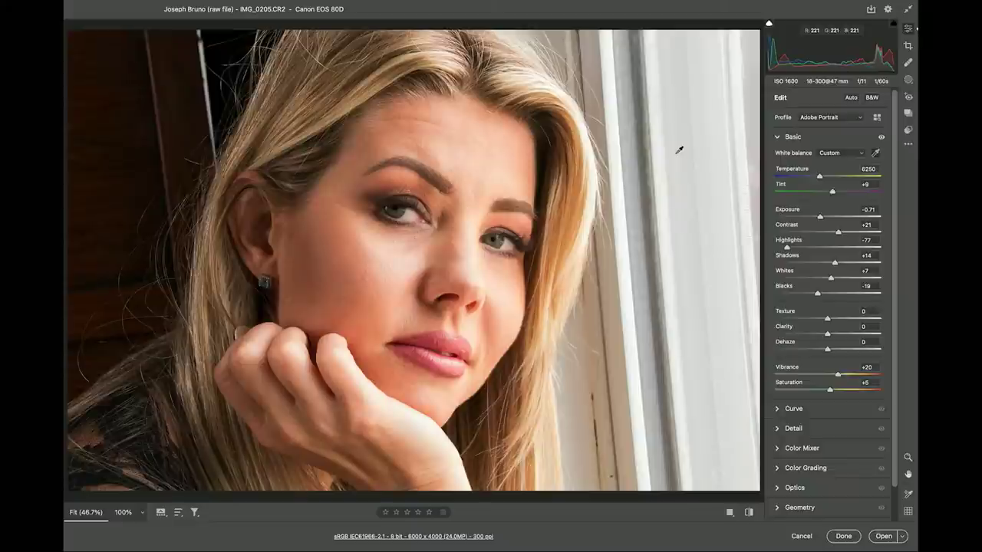
# Toggle the Basic adjustments off and on repeatedly to compare the portrait before and after.
pyautogui.click(881, 137)
pyautogui.click(882, 138)
pyautogui.click(882, 137)
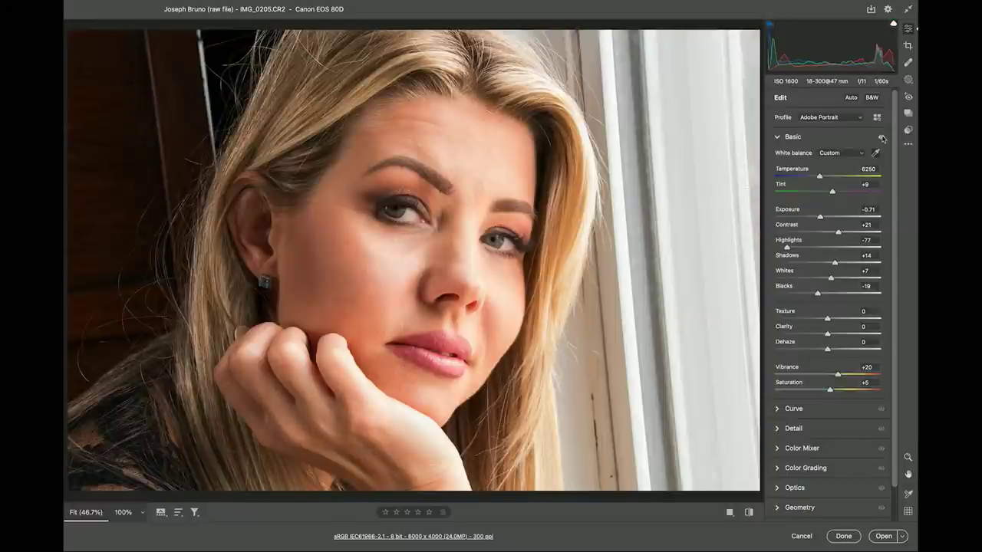
pyautogui.click(881, 137)
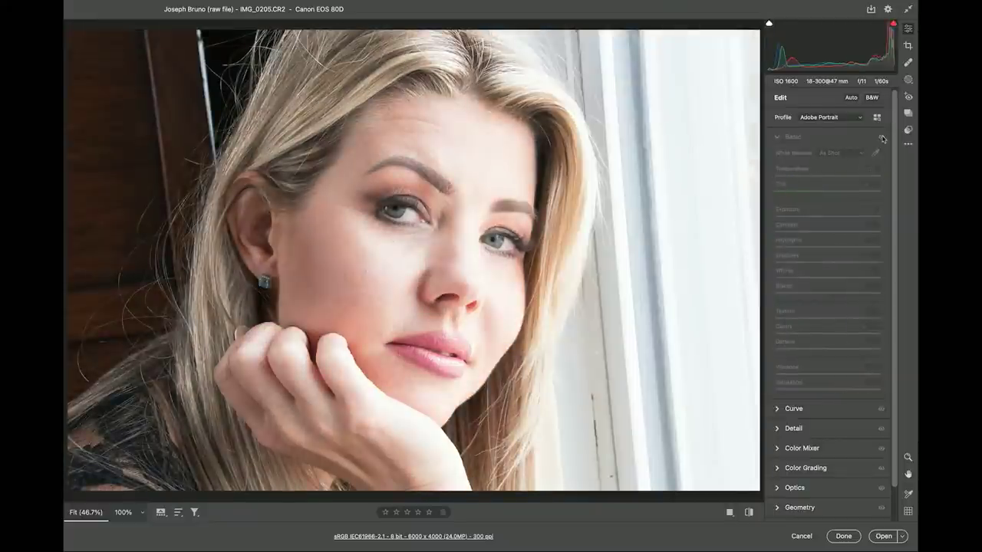
pyautogui.click(882, 138)
pyautogui.click(881, 137)
pyautogui.click(882, 137)
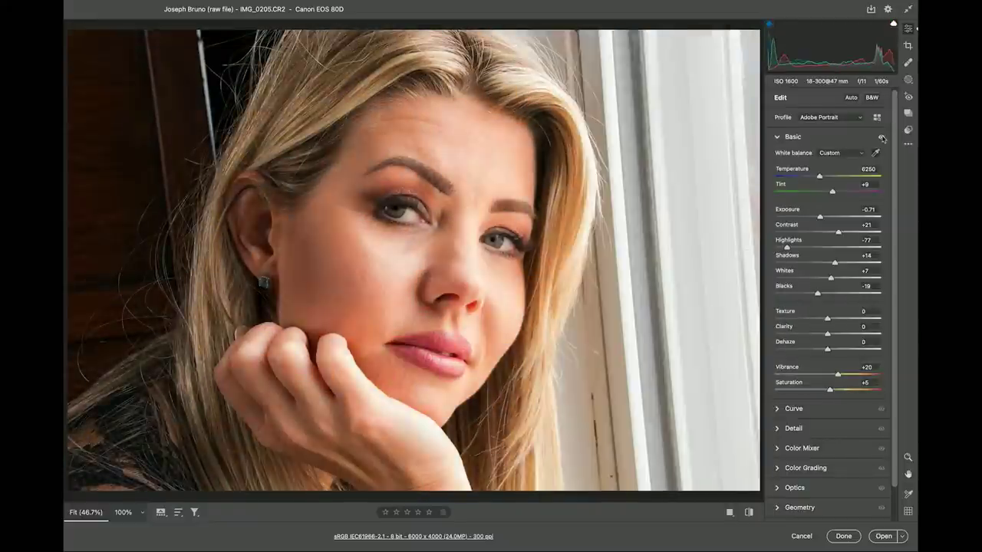
pyautogui.click(882, 137)
pyautogui.click(882, 138)
# Warm the color temperature to 6400 and enable lens profile corrections for the portrait.
pyautogui.moveTo(821, 178); pyautogui.dragTo(824, 178)
pyautogui.scroll(-2, 834, 359)
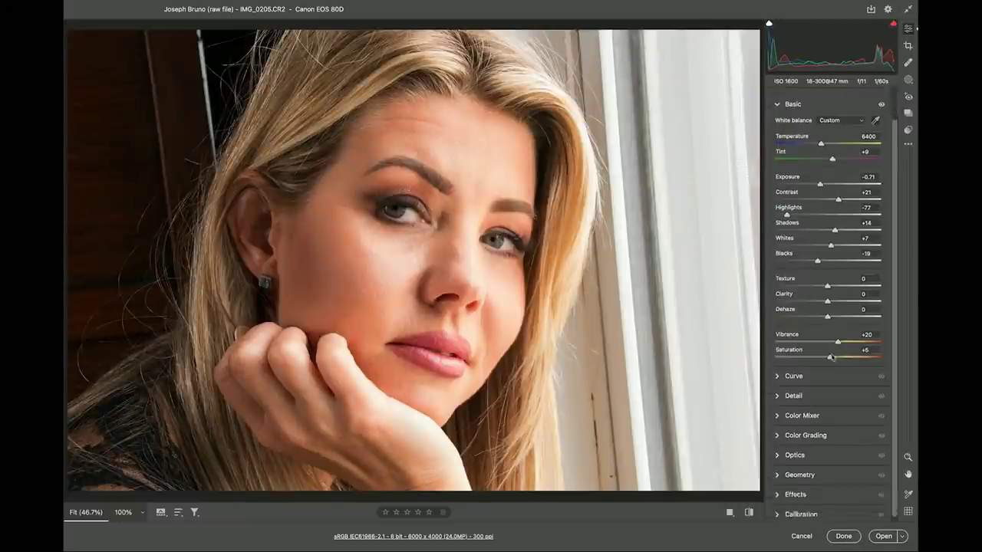
pyautogui.click(795, 453)
pyautogui.click(780, 283)
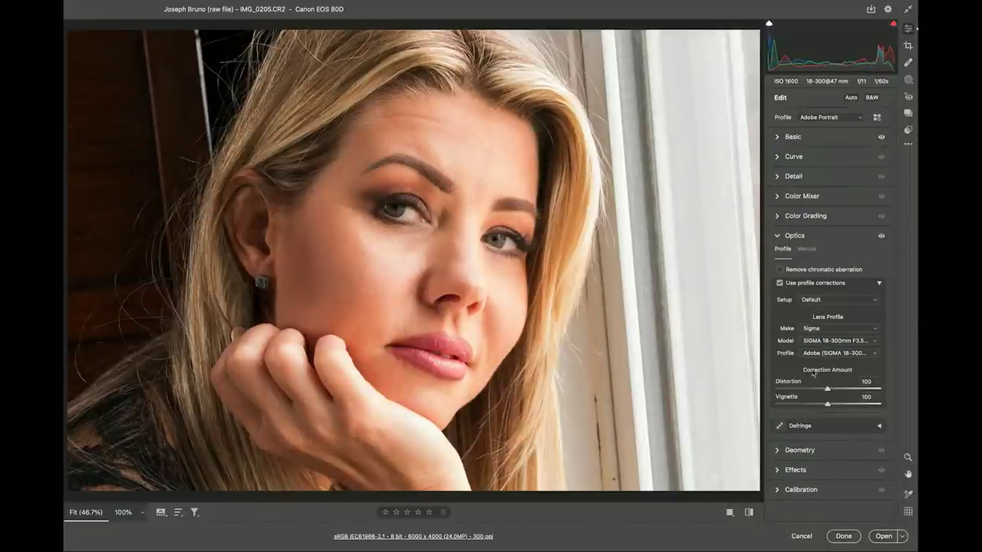
# Straighten the portrait by rotating it +4.0 with manual transformations, and constrain the crop to remove the empty corners.
pyautogui.click(801, 451)
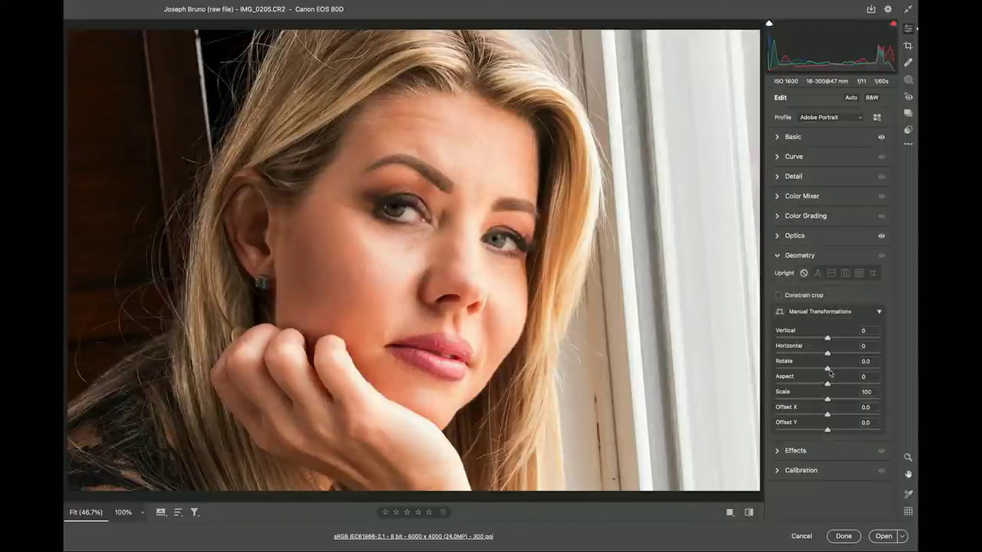
pyautogui.moveTo(827, 369); pyautogui.dragTo(848, 377)
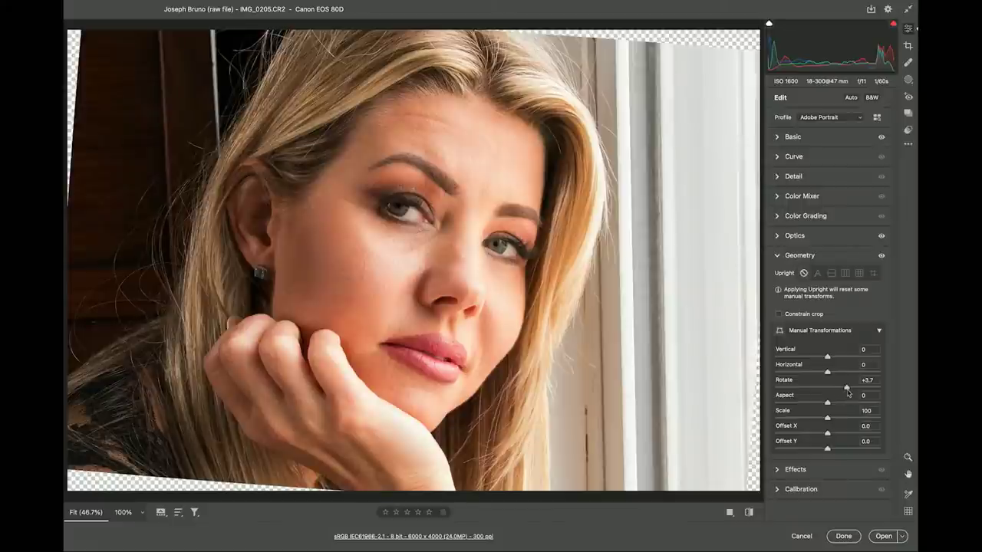
pyautogui.moveTo(847, 390); pyautogui.dragTo(849, 391)
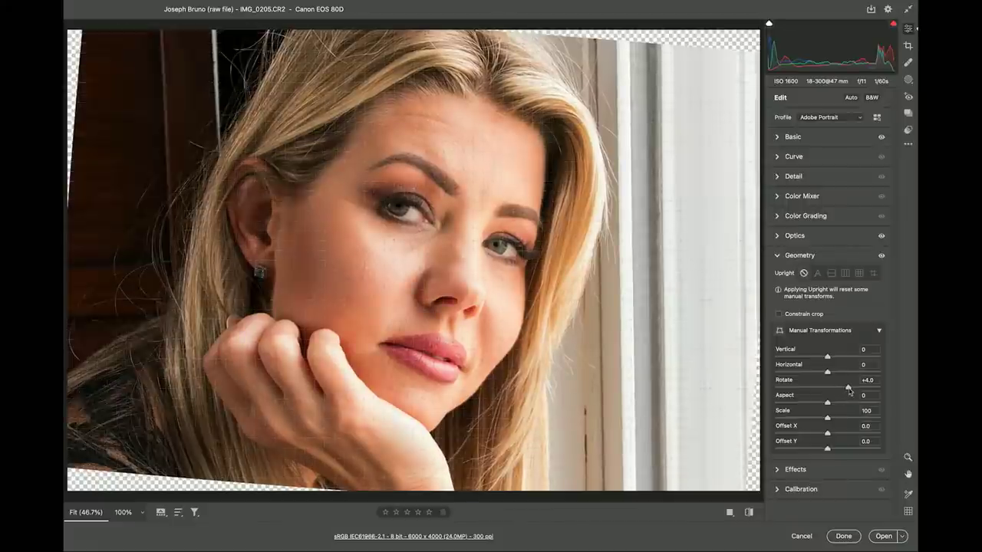
pyautogui.click(779, 315)
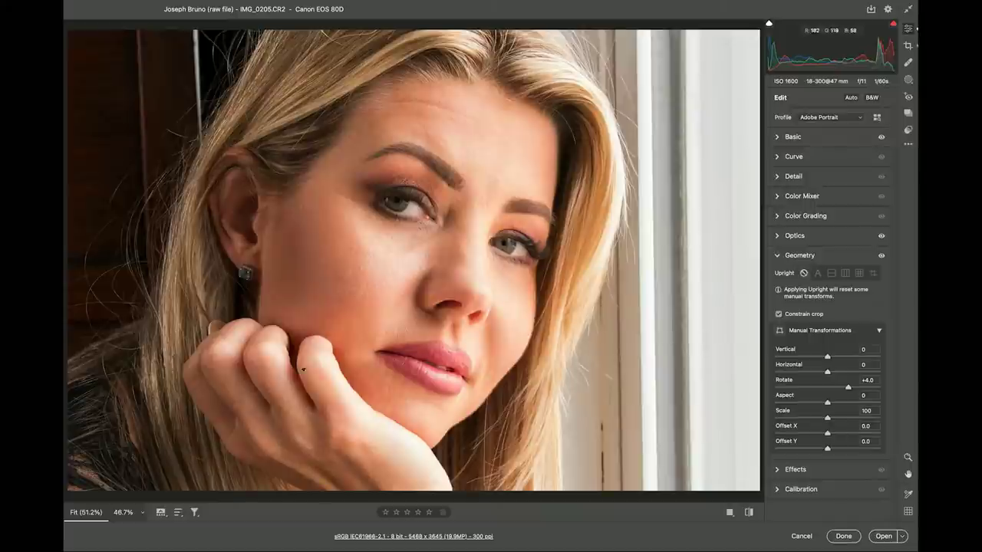
# Create a Select Subject mask and subtract a radial gradient centered on the woman's face.
pyautogui.click(909, 80)
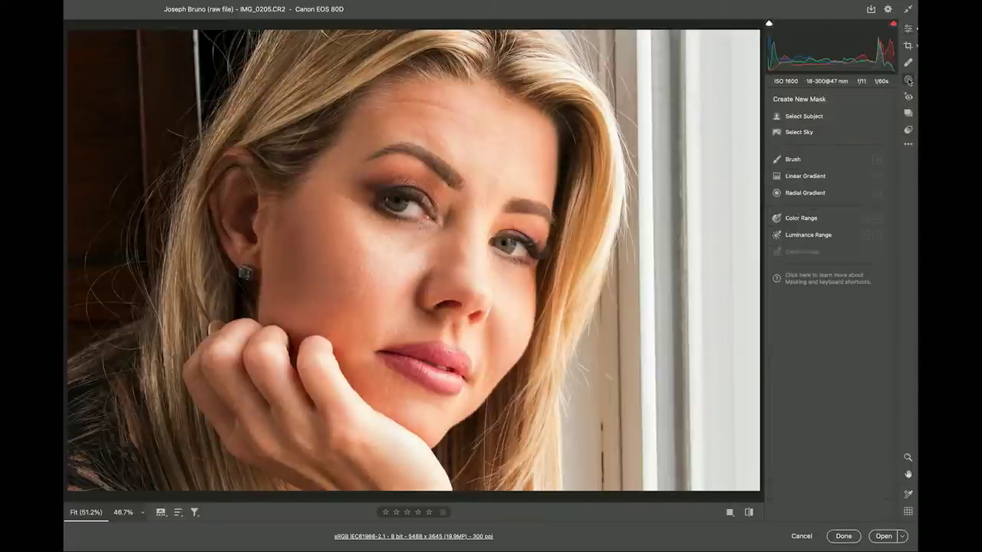
pyautogui.click(813, 117)
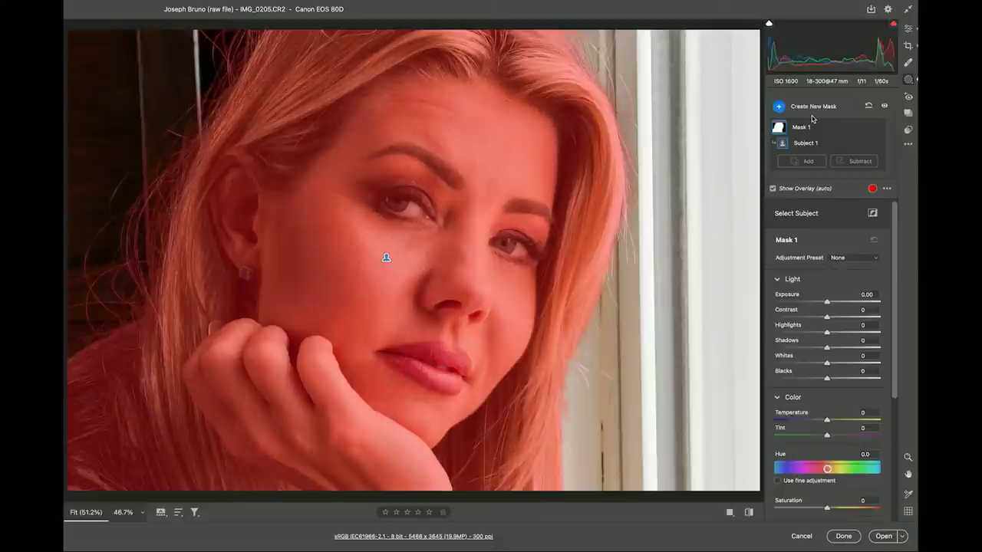
pyautogui.click(860, 161)
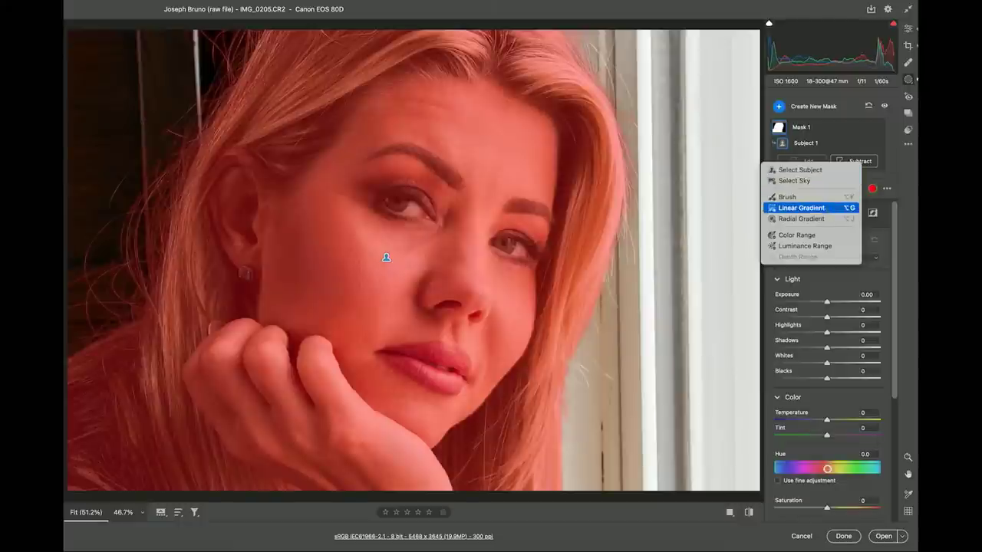
pyautogui.click(814, 220)
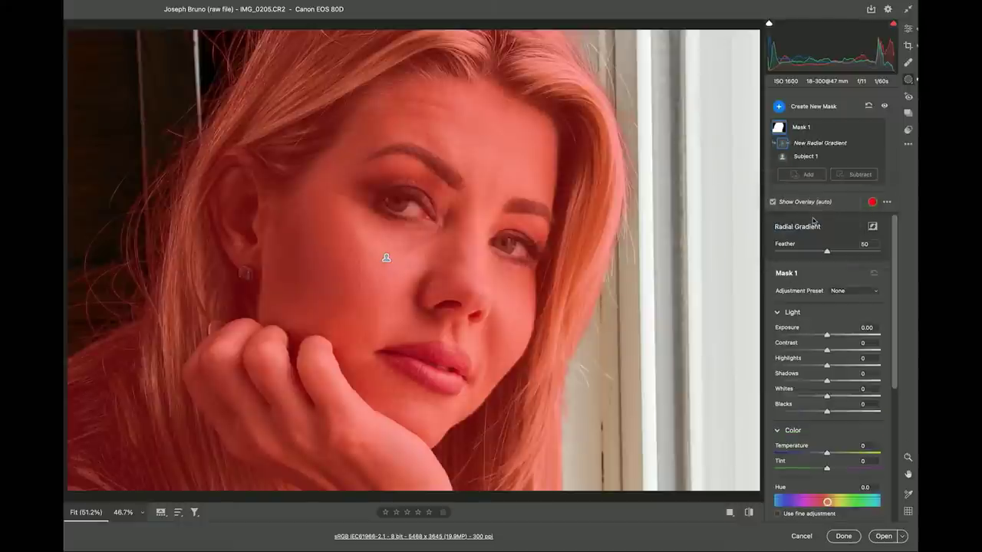
pyautogui.moveTo(364, 192)
pyautogui.mouseDown()
pyautogui.moveTo(583, 430)
pyautogui.moveTo(531, 399)
pyautogui.mouseUp()
pyautogui.moveTo(363, 192); pyautogui.dragTo(426, 235)
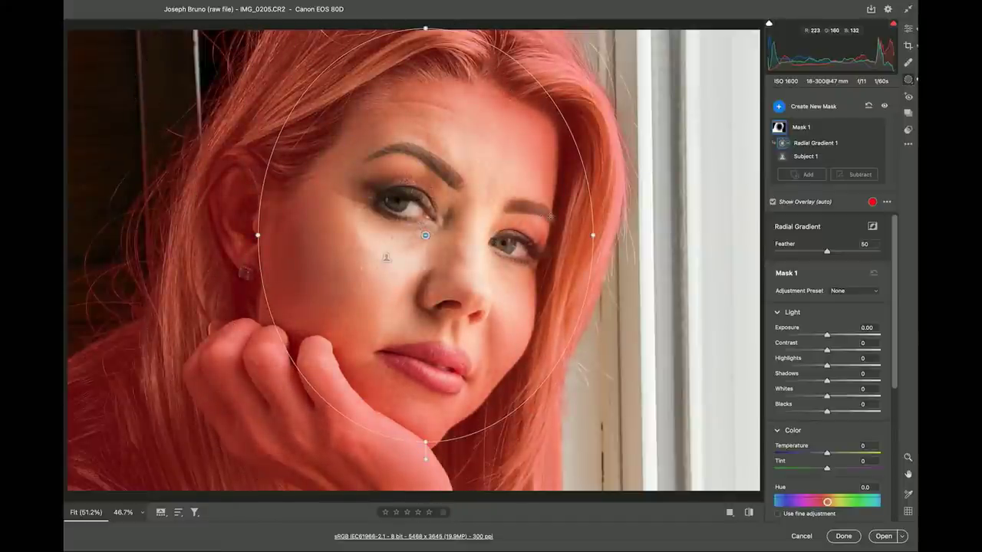
# Adjust the width of the radial gradient to fit around the face, and invert it to limit the mask to the face.
pyautogui.moveTo(593, 236); pyautogui.dragTo(560, 246)
pyautogui.moveTo(291, 236); pyautogui.dragTo(242, 234)
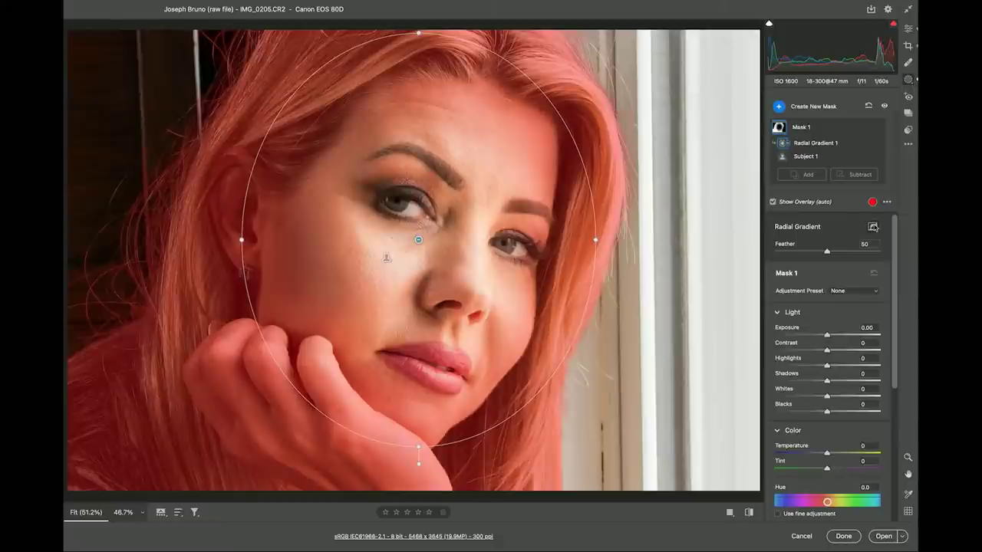
pyautogui.click(874, 227)
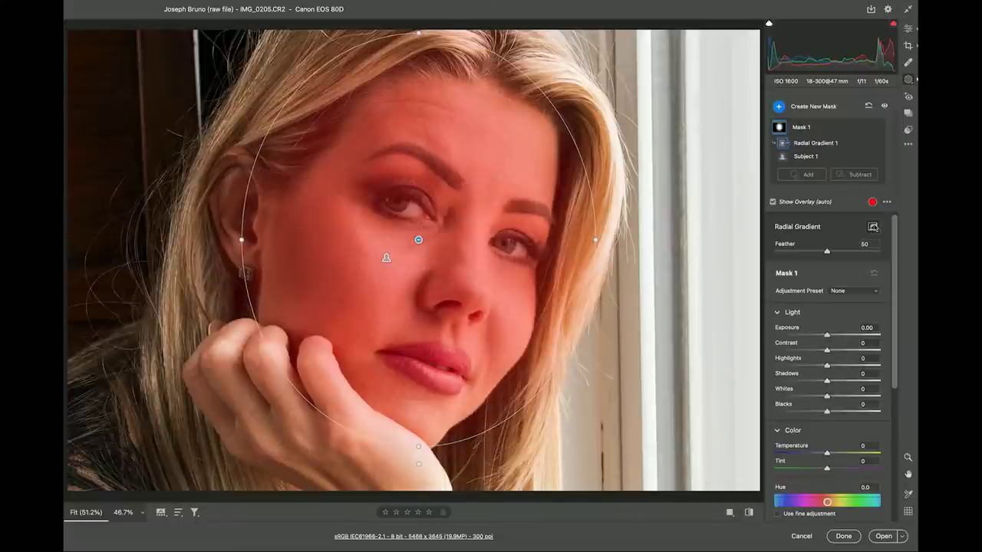
# Soften the masked skin with Texture -30, Clarity -20 and Dehaze -5.
pyautogui.scroll(-5, 866, 316)
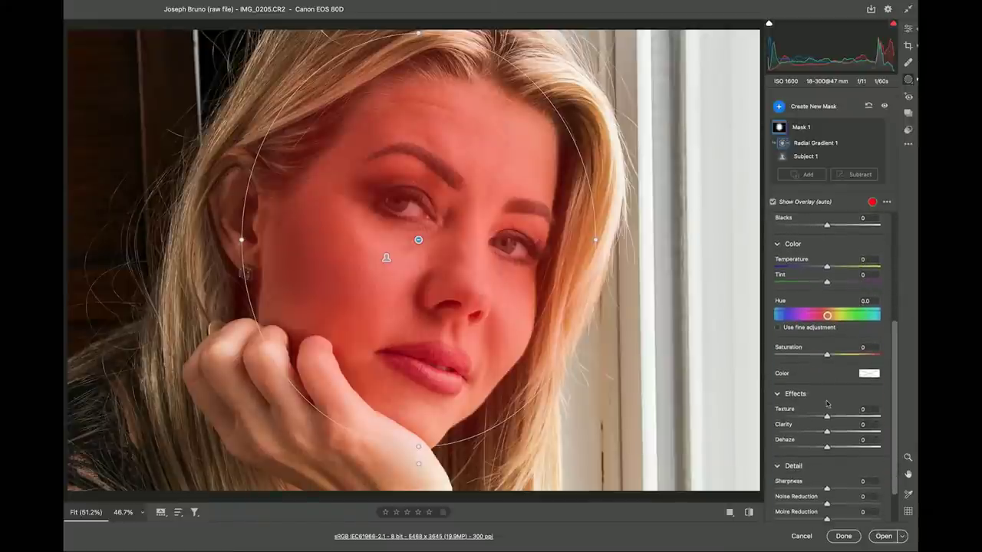
pyautogui.moveTo(827, 434)
pyautogui.mouseDown()
pyautogui.moveTo(813, 437)
pyautogui.moveTo(823, 419)
pyautogui.moveTo(806, 421)
pyautogui.moveTo(825, 450)
pyautogui.mouseUp()
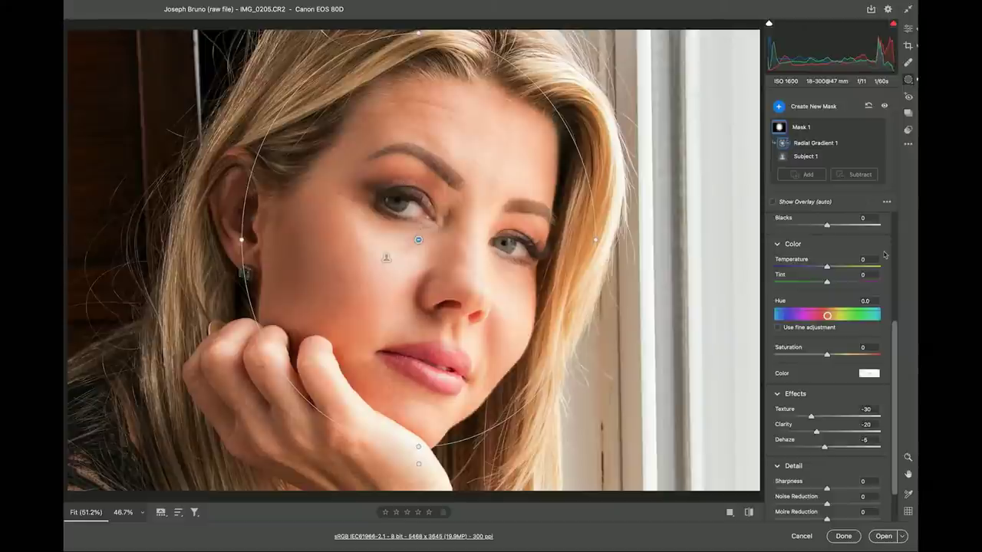
pyautogui.scroll(-2, 880, 280)
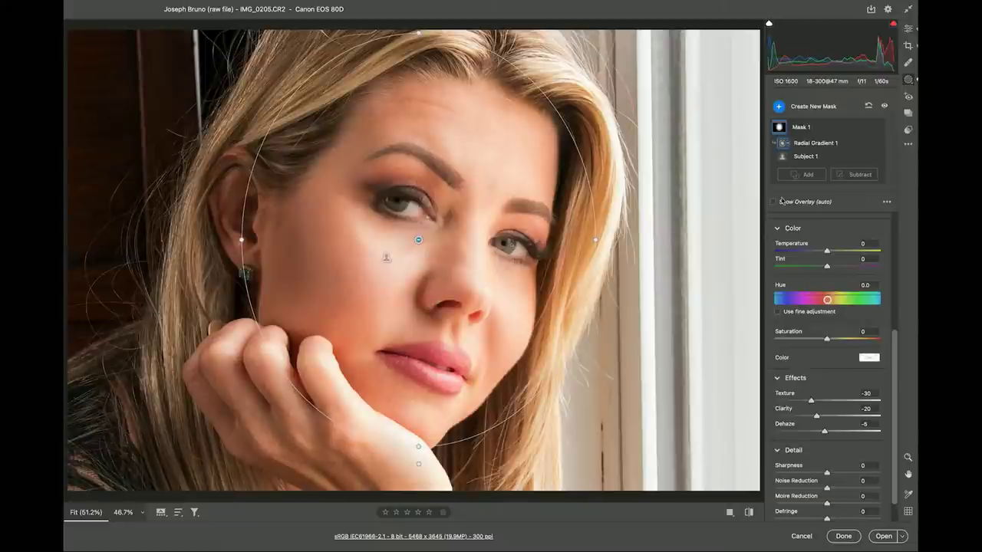
# Subtract the eye nearest the window from the face mask with a brush, and open the edited portrait in Photoshop.
pyautogui.click(857, 176)
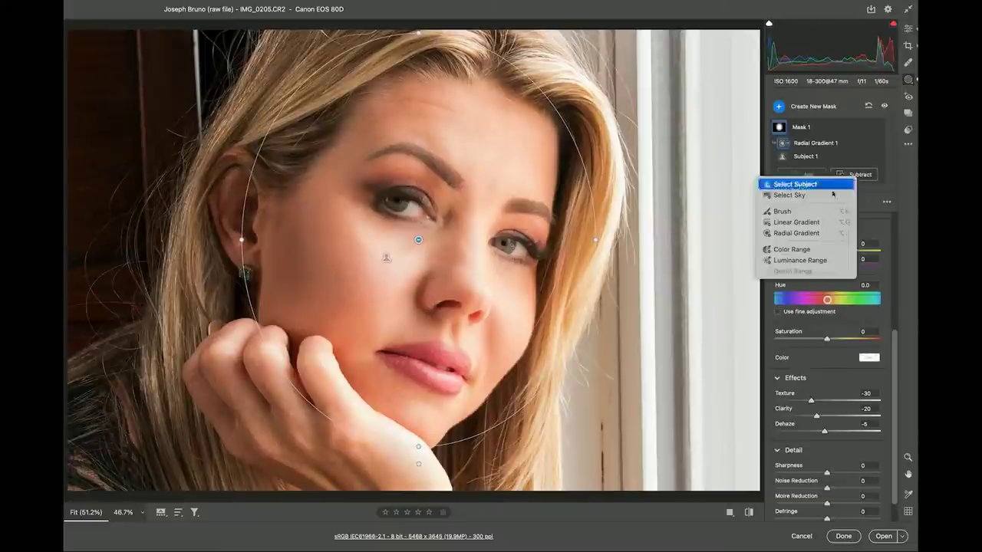
pyautogui.click(782, 211)
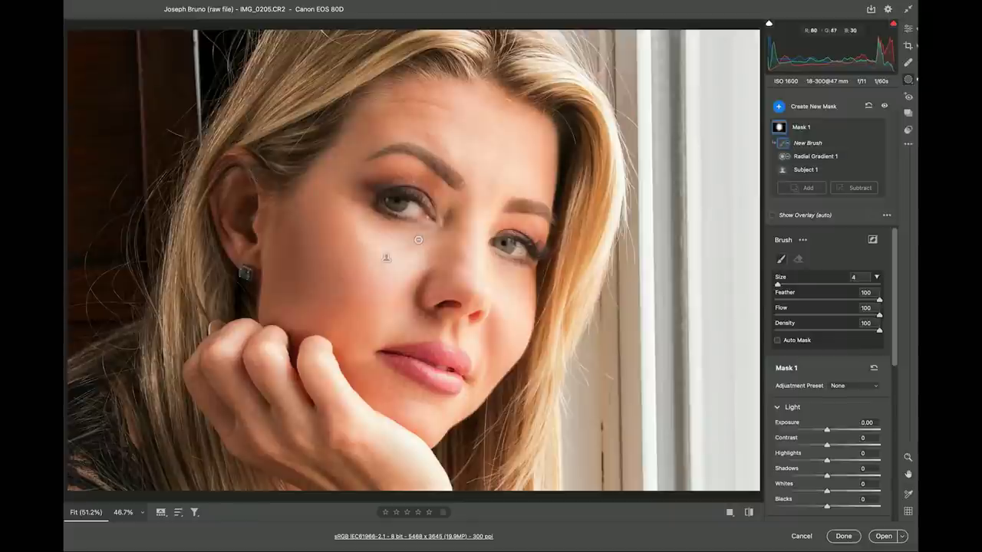
pyautogui.click(515, 252)
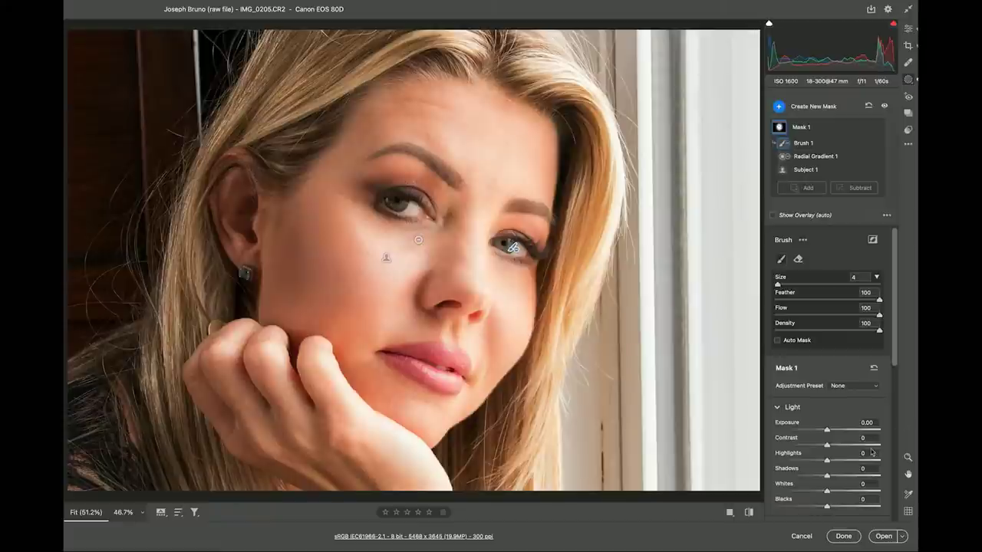
pyautogui.click(884, 536)
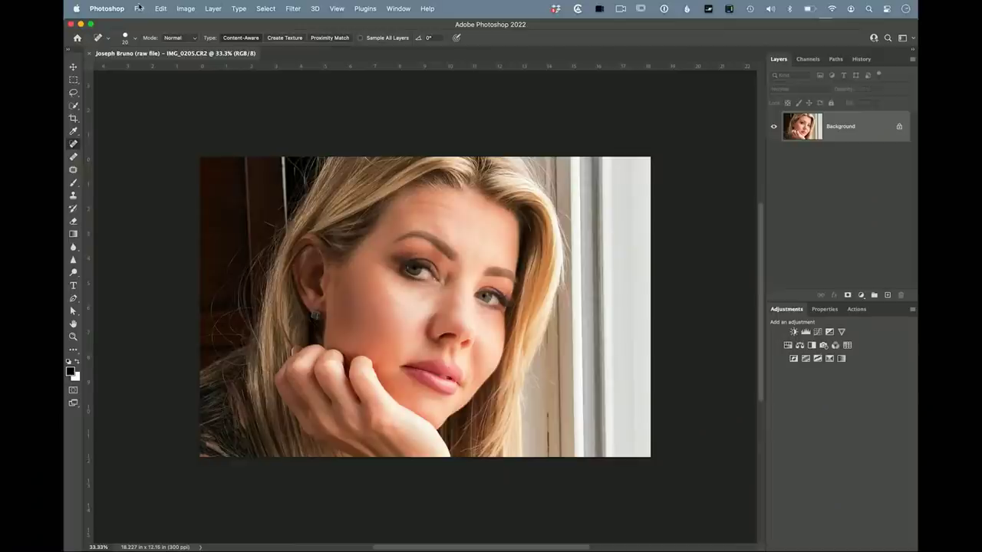
# Reopen the raw file IMG_0205.CR2, reset its Camera Raw settings to default, and open this unedited version as a second document.
pyautogui.click(140, 8)
pyautogui.moveTo(158, 60)
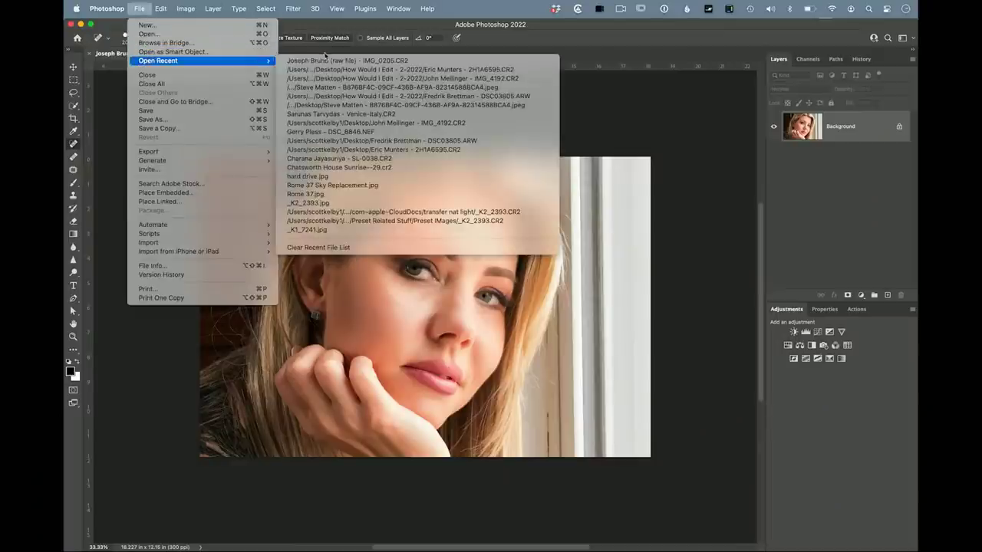
pyautogui.click(323, 62)
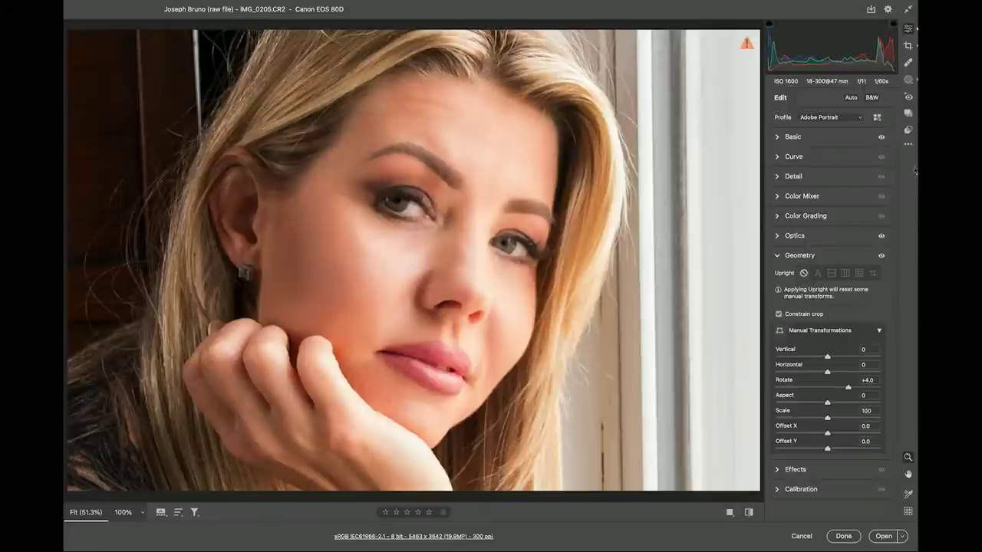
pyautogui.click(908, 147)
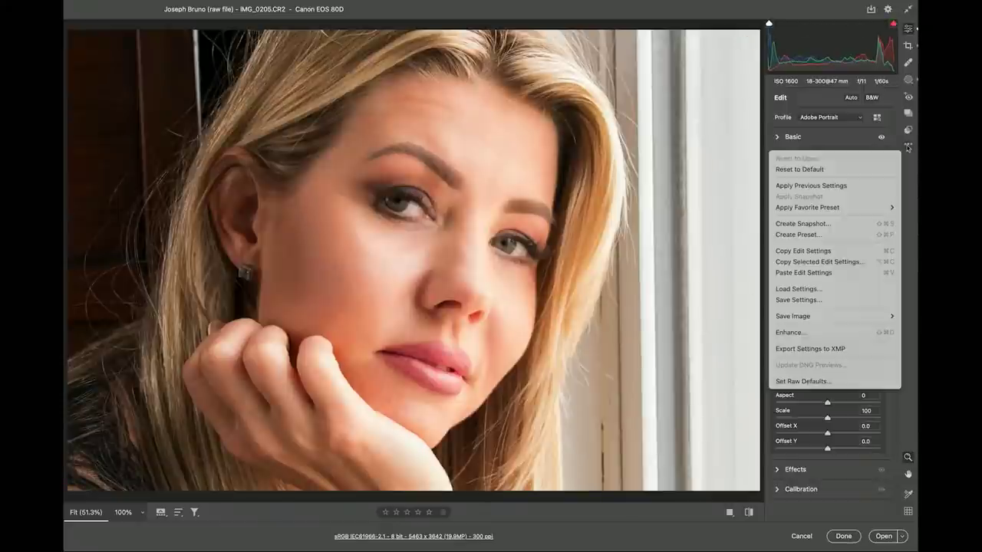
pyautogui.click(851, 169)
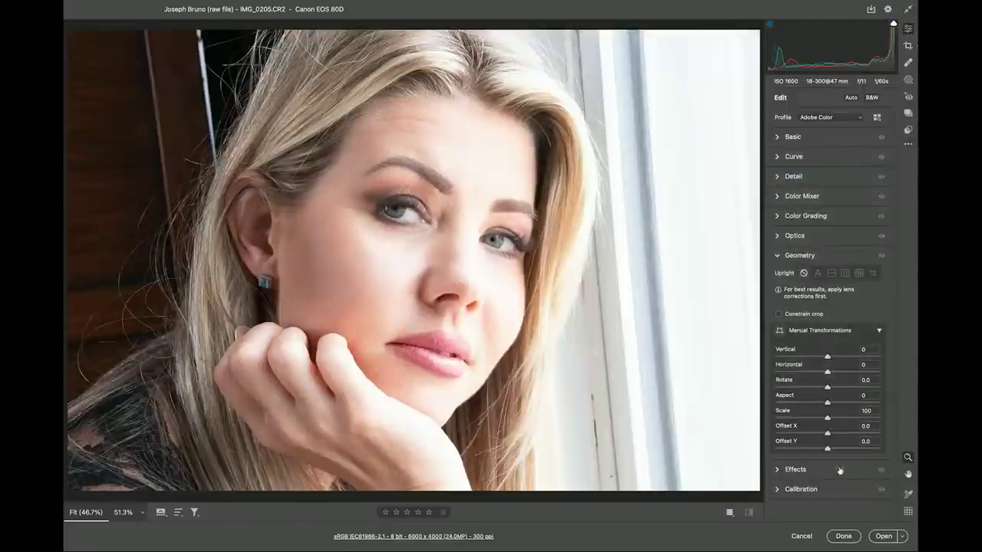
pyautogui.click(887, 539)
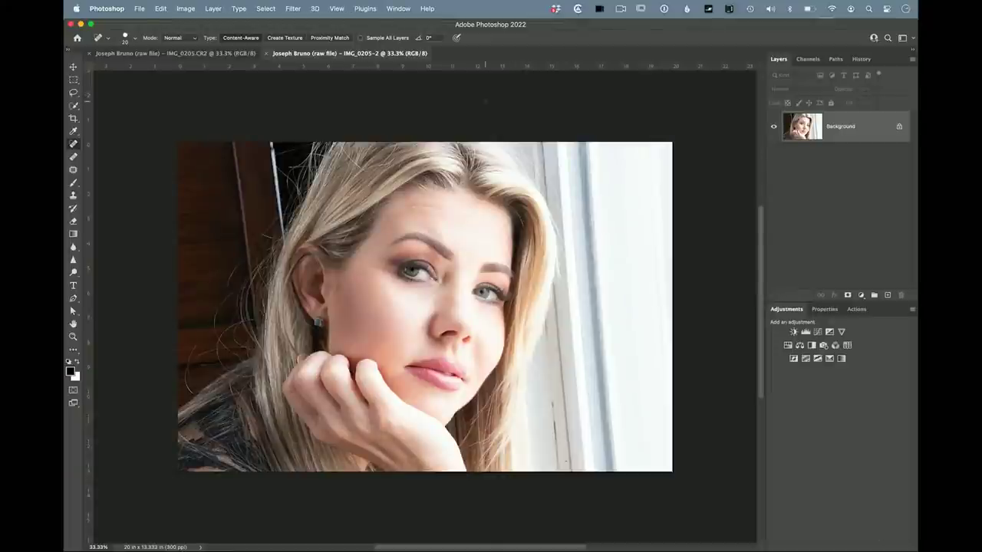
# Compare the edited portrait with the unedited version by switching between the two documents.
pyautogui.click(216, 54)
pyautogui.click(290, 56)
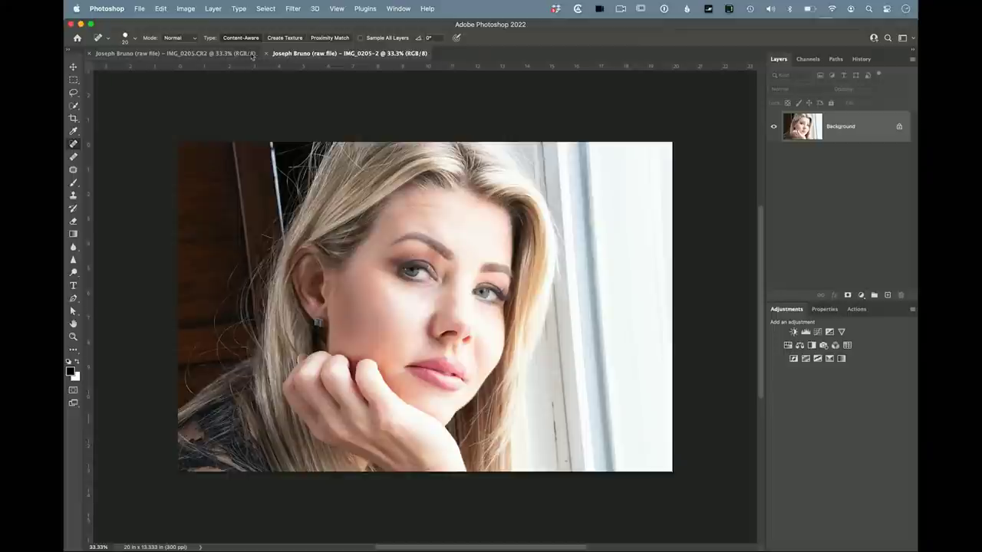
pyautogui.click(221, 53)
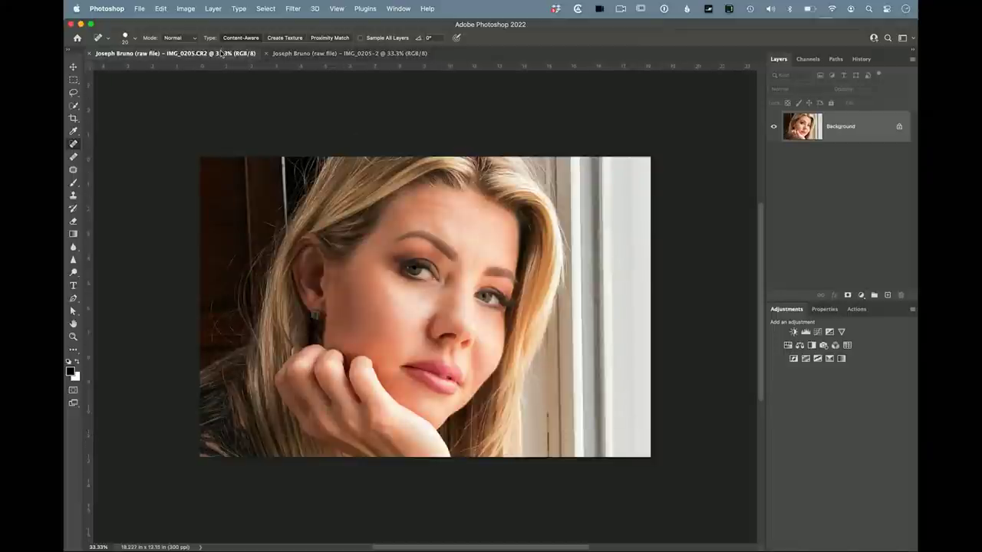
pyautogui.click(320, 53)
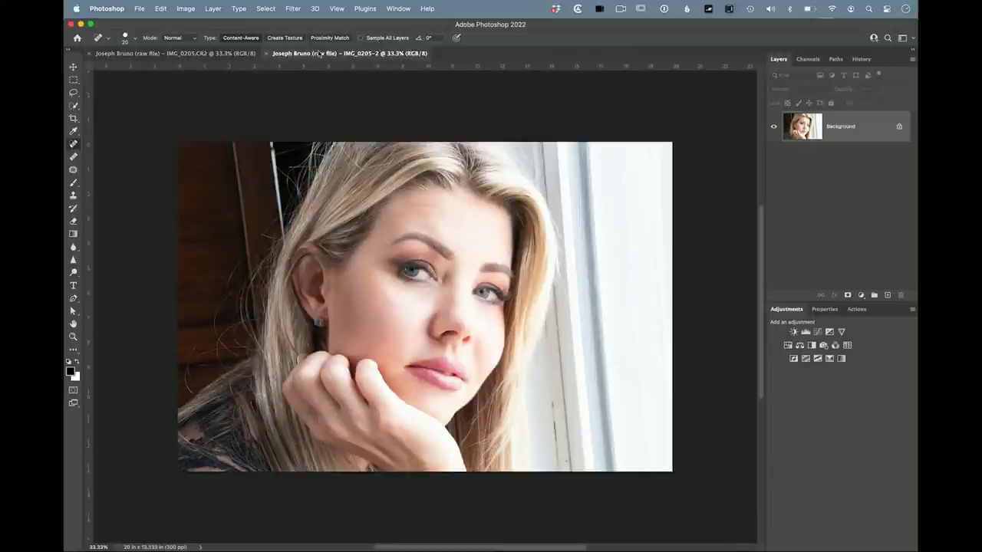
pyautogui.click(234, 55)
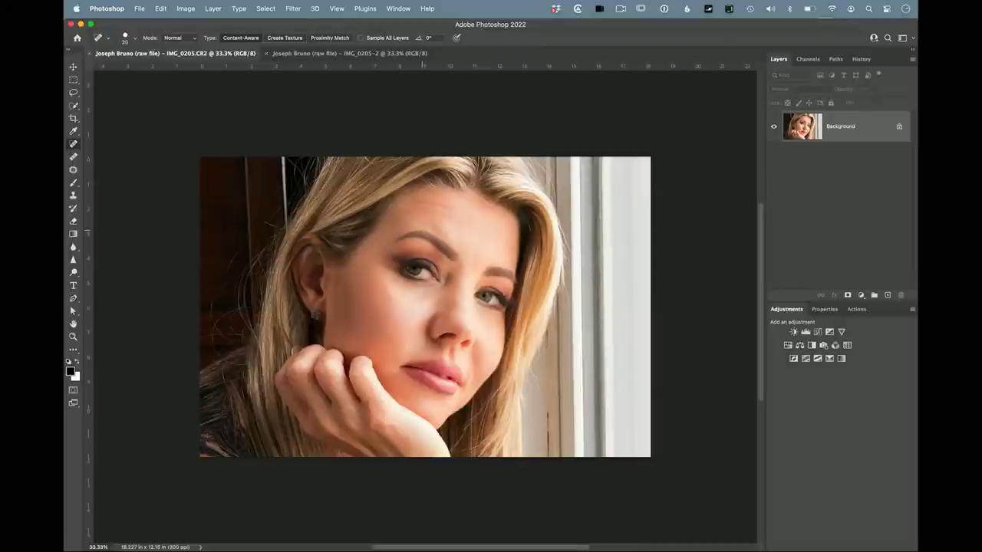
# Apply the Camera Raw Filter to the edited portrait with a slight decrease in Saturation.
pyautogui.click(292, 7)
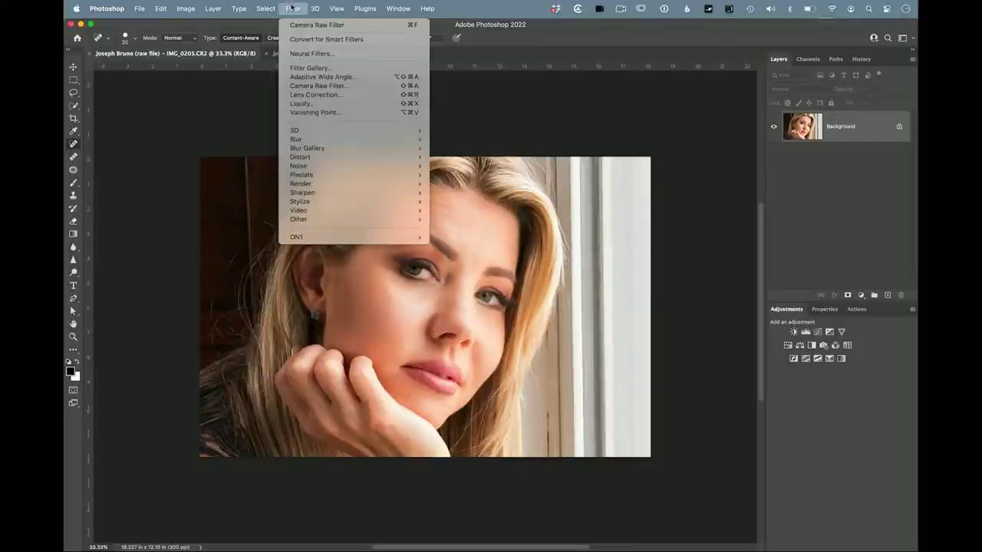
pyautogui.click(307, 86)
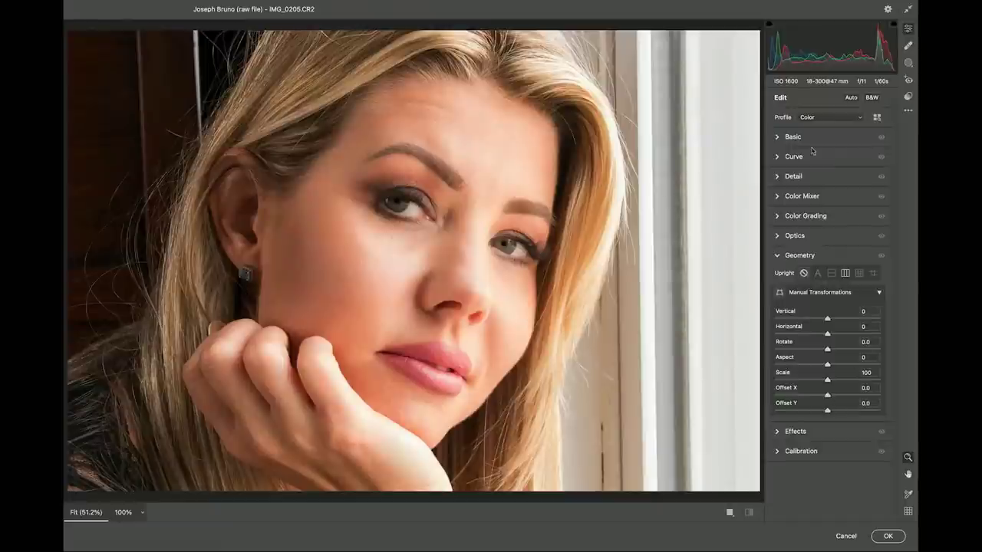
pyautogui.click(805, 138)
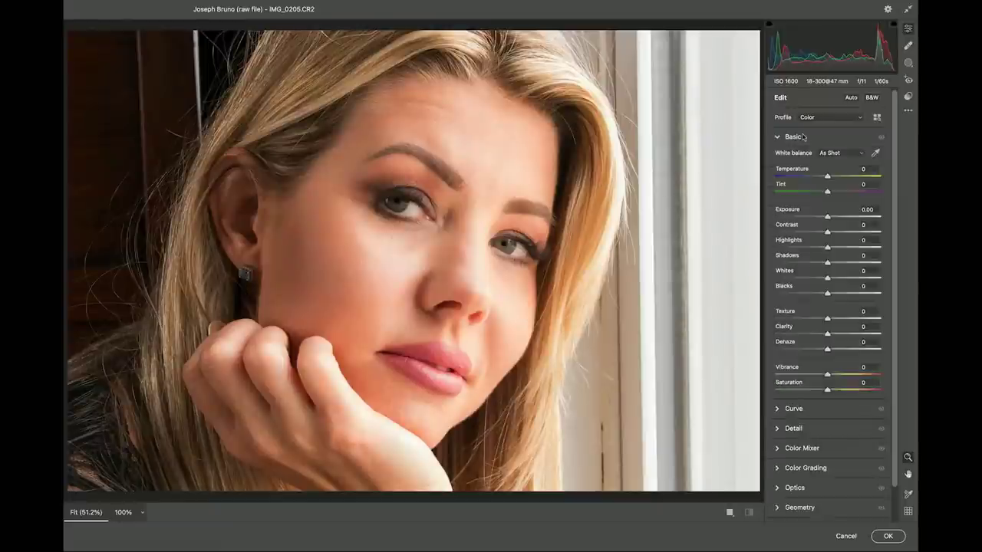
pyautogui.moveTo(827, 391); pyautogui.dragTo(822, 392)
pyautogui.click(888, 536)
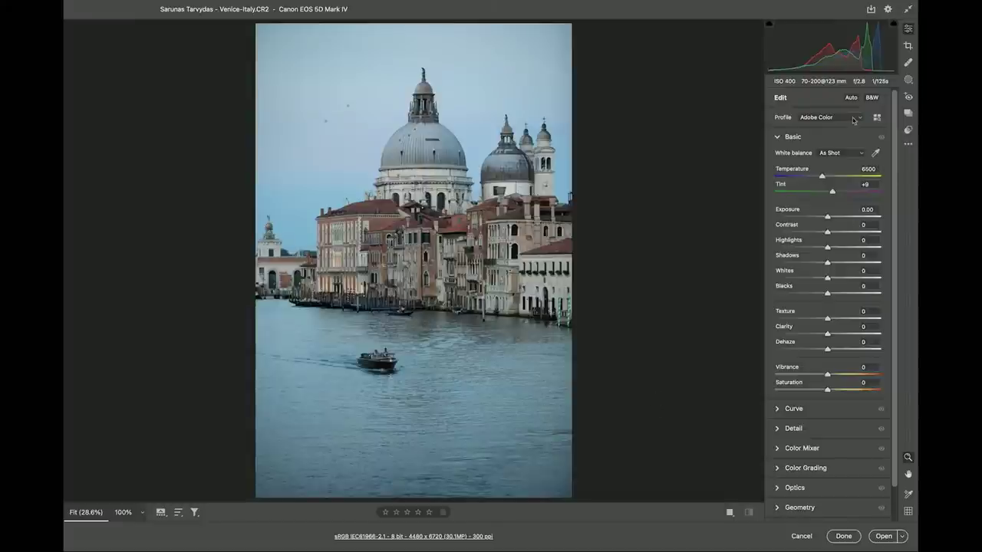
# Set the Venice photo's profile to Adobe Landscape and sample the large dome's grey roof for the white balance.
pyautogui.click(850, 118)
pyautogui.click(844, 128)
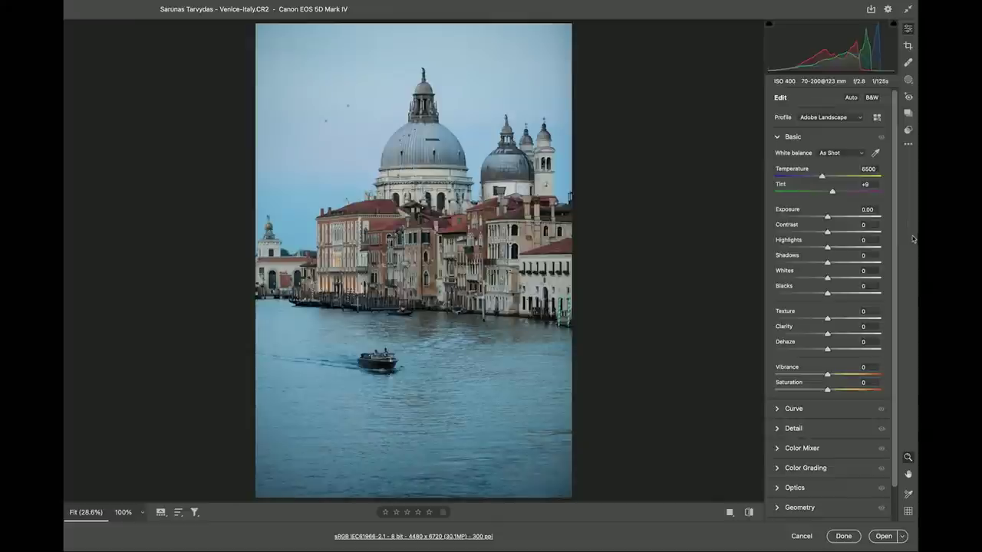
pyautogui.click(875, 154)
pyautogui.click(450, 143)
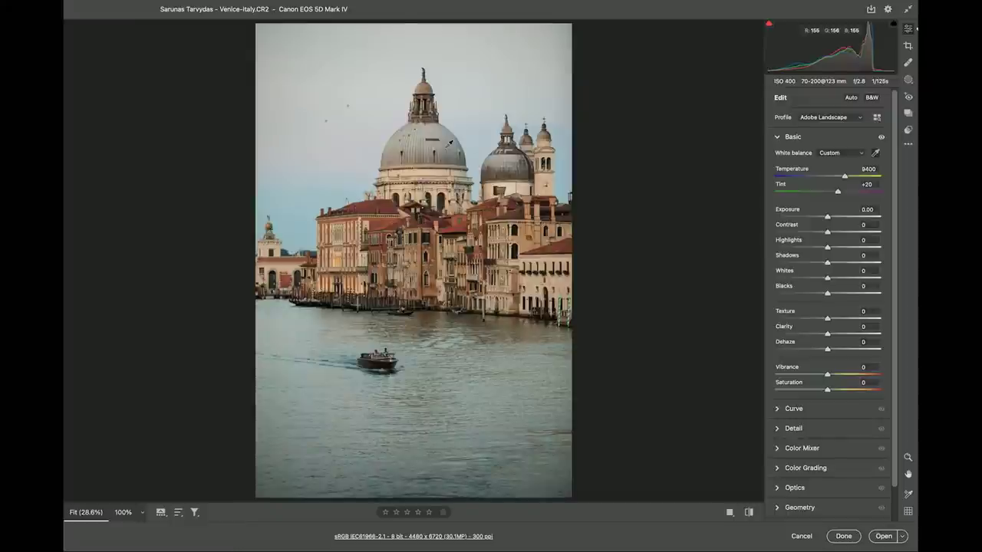
# Compare the Venice photo with and without the Basic adjustments to judge the white balance correction.
pyautogui.click(882, 137)
pyautogui.click(882, 137)
pyautogui.click(882, 138)
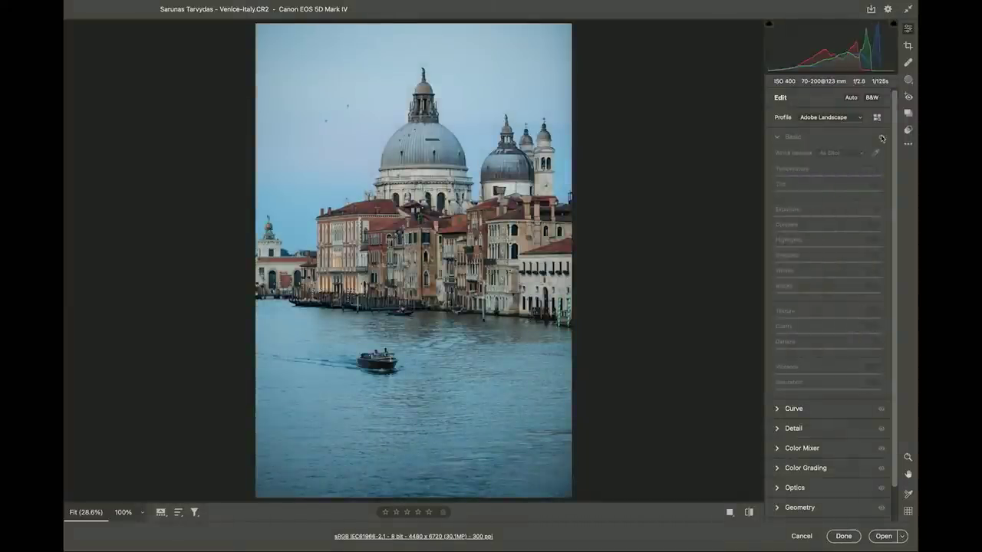
pyautogui.click(882, 137)
pyautogui.click(882, 137)
pyautogui.click(882, 137)
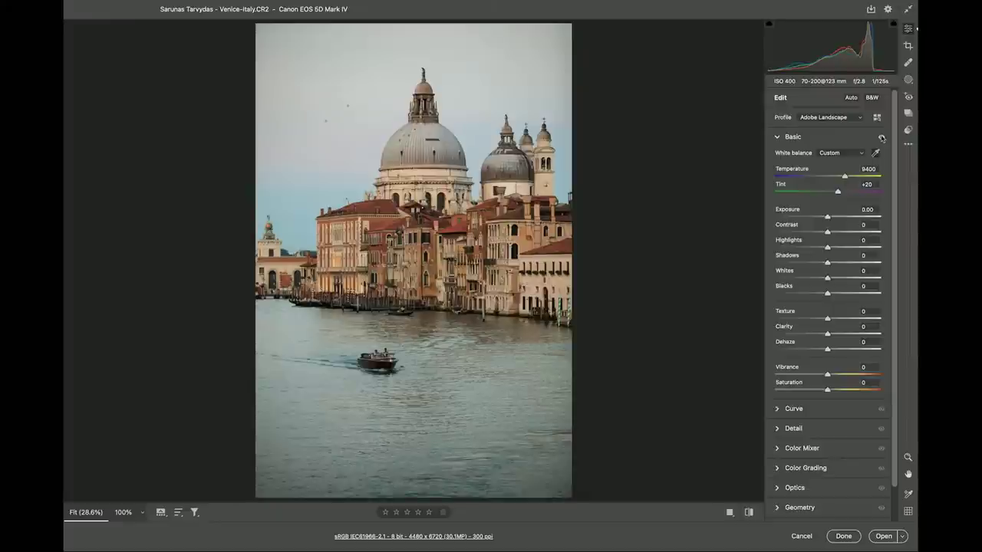
pyautogui.click(881, 138)
pyautogui.click(881, 138)
# Apply the Auto tone settings, and raise Texture to +25 and Clarity to +12.
pyautogui.click(852, 97)
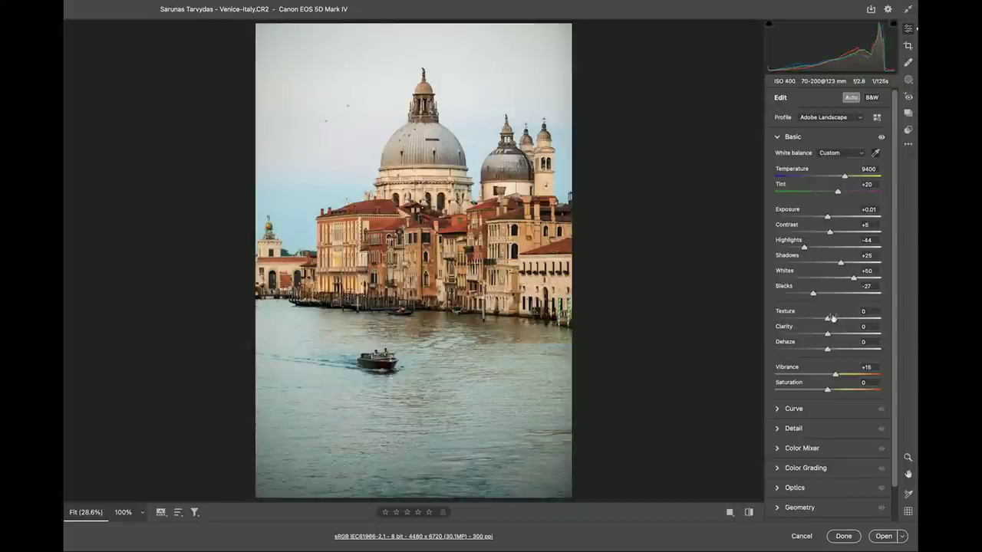
pyautogui.moveTo(827, 318); pyautogui.dragTo(837, 336)
pyautogui.scroll(2, 838, 323)
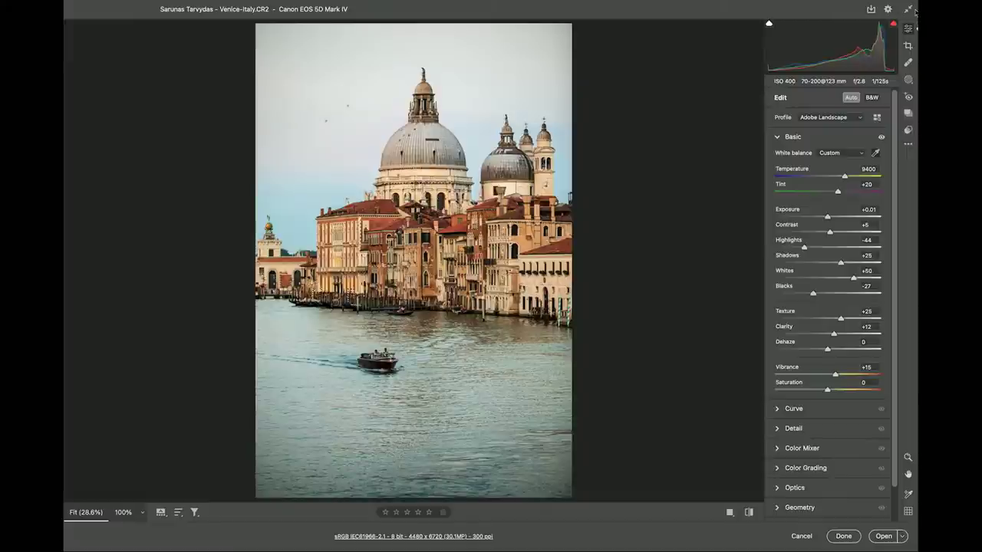
# Brighten the boat with a brush mask at Exposure +0.25, and open the Venice photo in Photoshop.
pyautogui.click(908, 80)
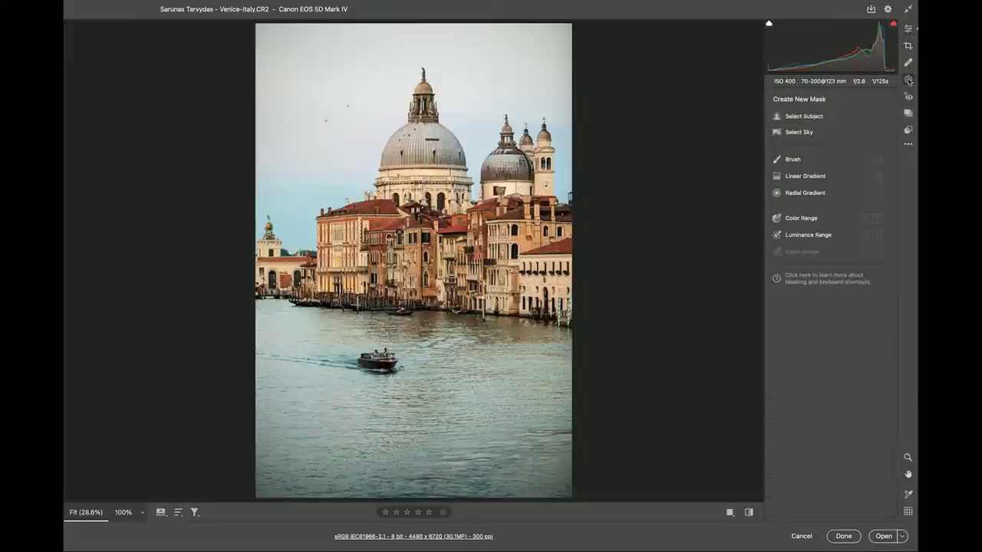
pyautogui.click(798, 159)
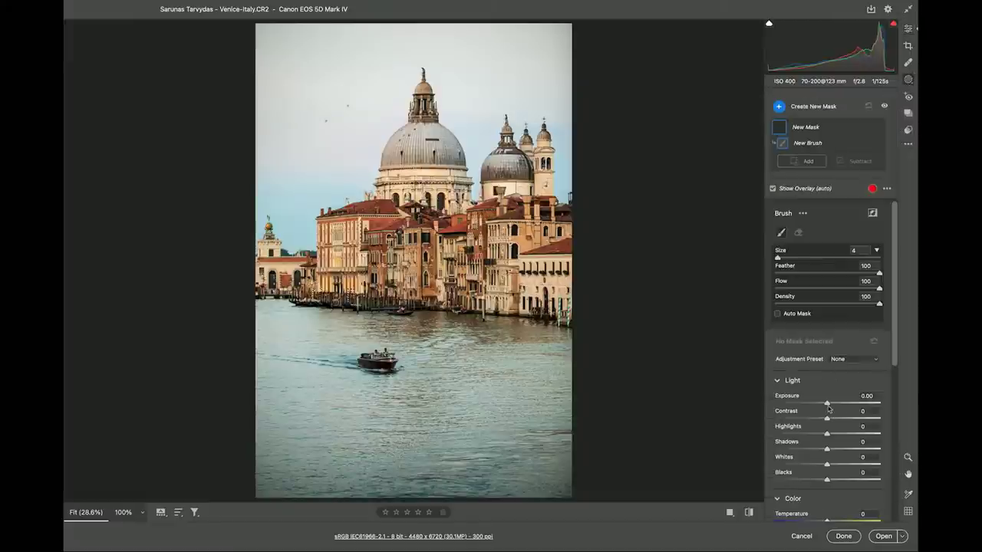
pyautogui.moveTo(829, 408); pyautogui.dragTo(832, 409)
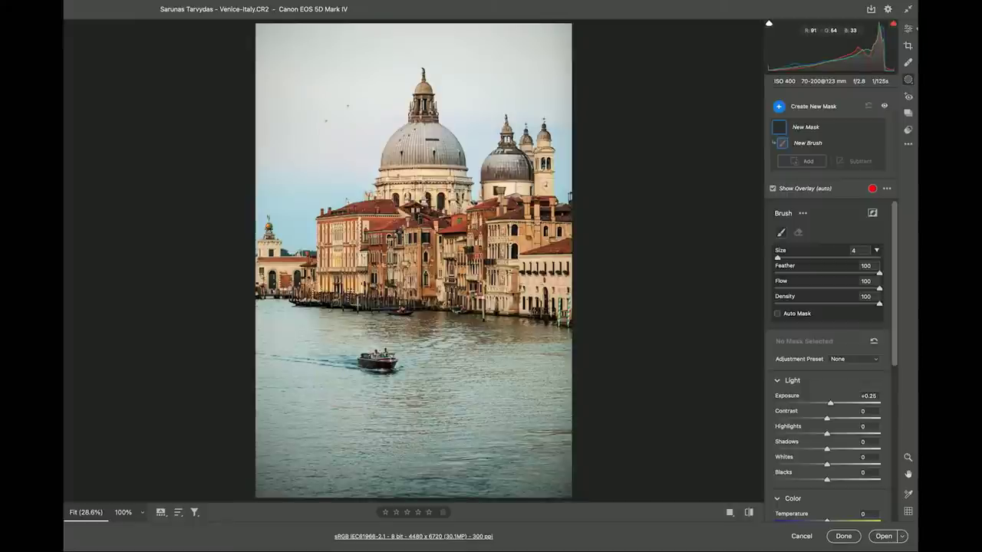
pyautogui.moveTo(380, 358); pyautogui.dragTo(373, 363)
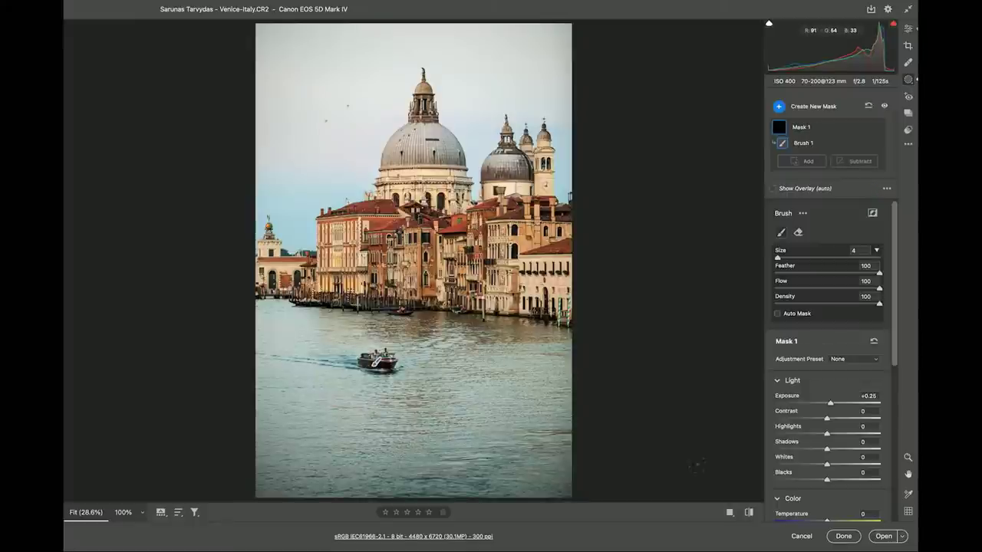
pyautogui.click(884, 536)
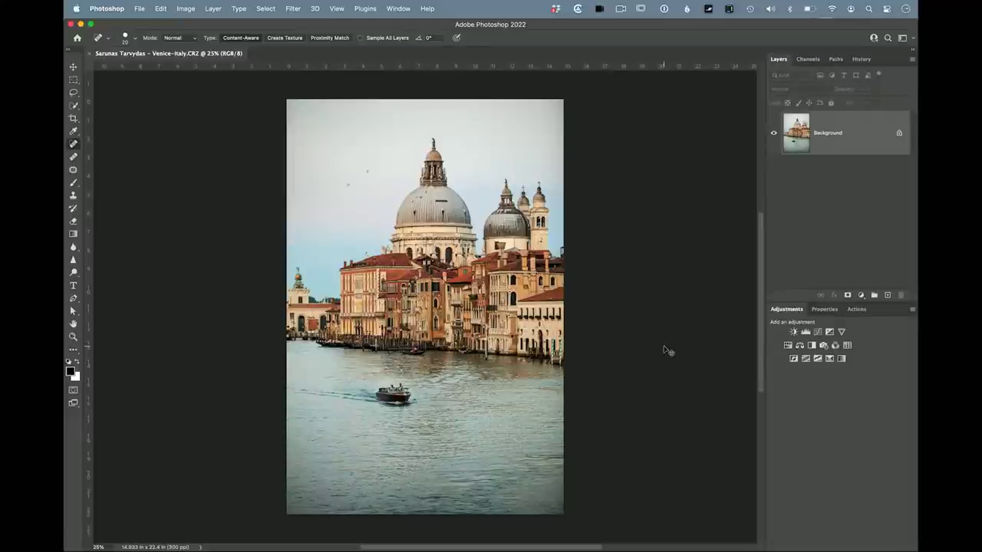
# Remove the birds and small spots from the sky beside the large dome with an enlarged Spot Healing Brush.
pyautogui.press('super+equal')
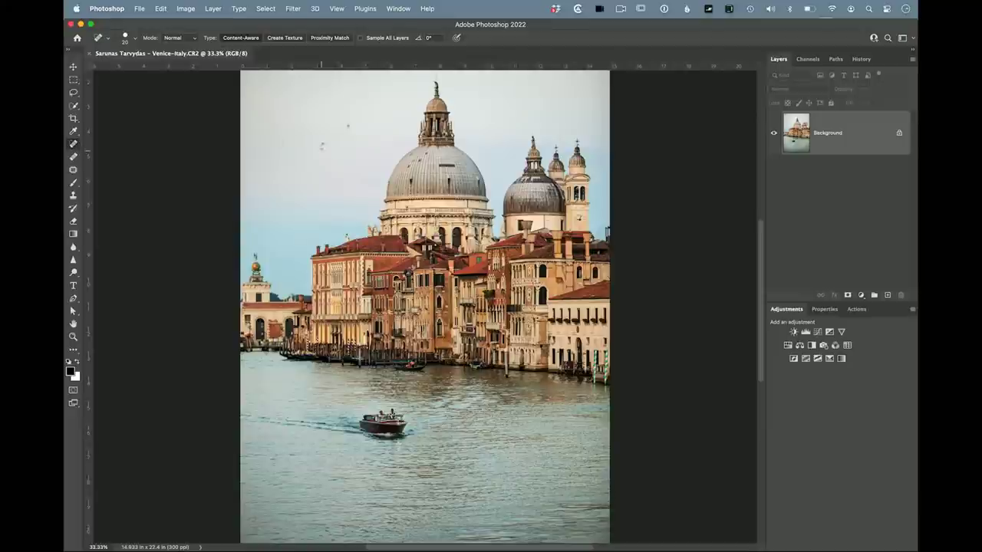
pyautogui.press(']')
pyautogui.press(']')
pyautogui.press(']')
pyautogui.press(']')
pyautogui.click(300, 226)
pyautogui.click(313, 212)
pyautogui.click(276, 205)
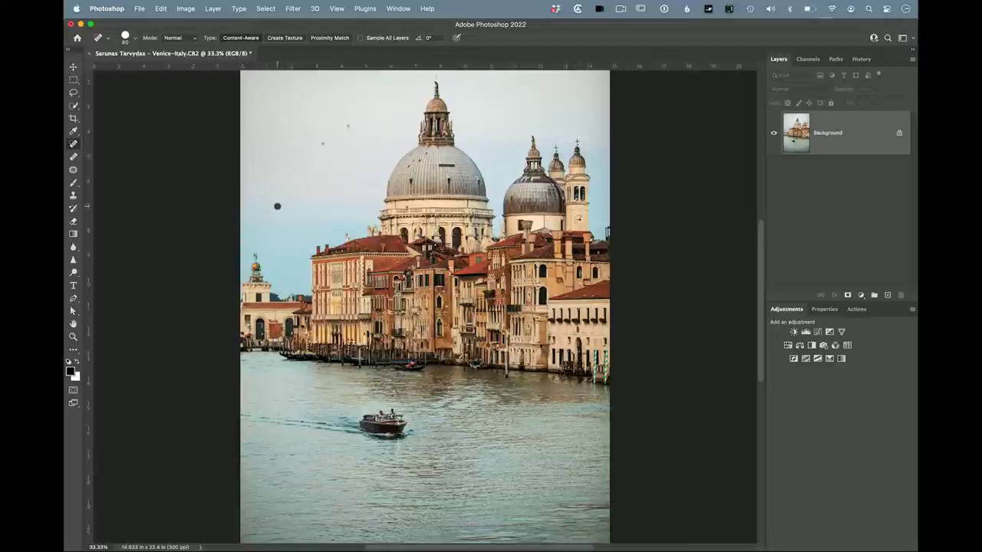
pyautogui.click(323, 145)
pyautogui.click(348, 126)
pyautogui.click(401, 143)
pyautogui.click(386, 125)
pyautogui.scroll(2, 656, 261)
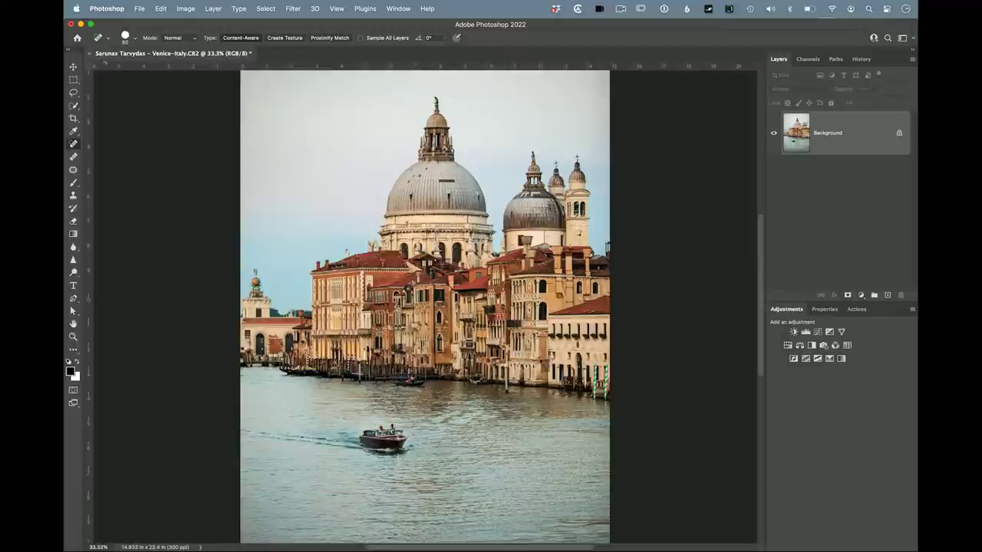
# Open Sky Replacement for the spot-cleaned Venice photo.
pyautogui.click(74, 67)
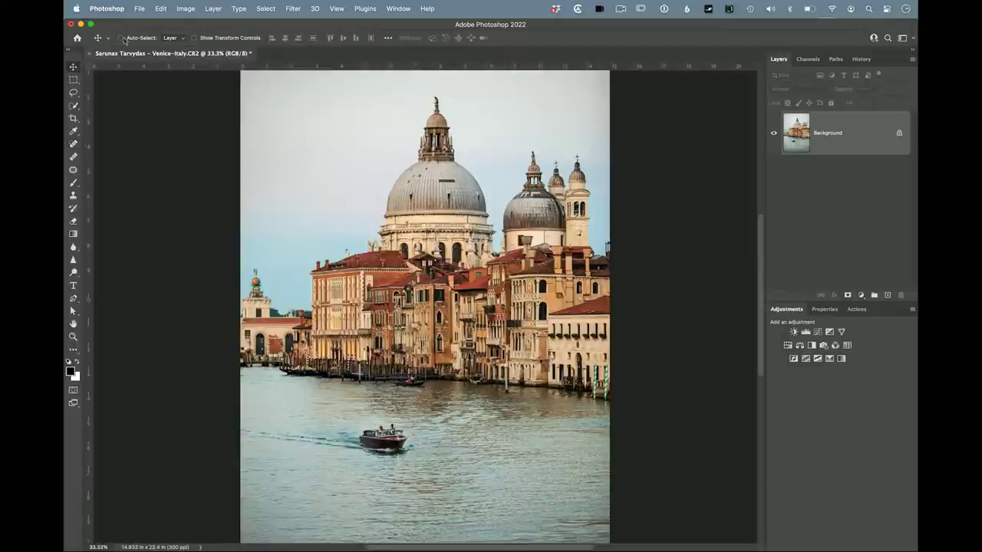
pyautogui.click(161, 9)
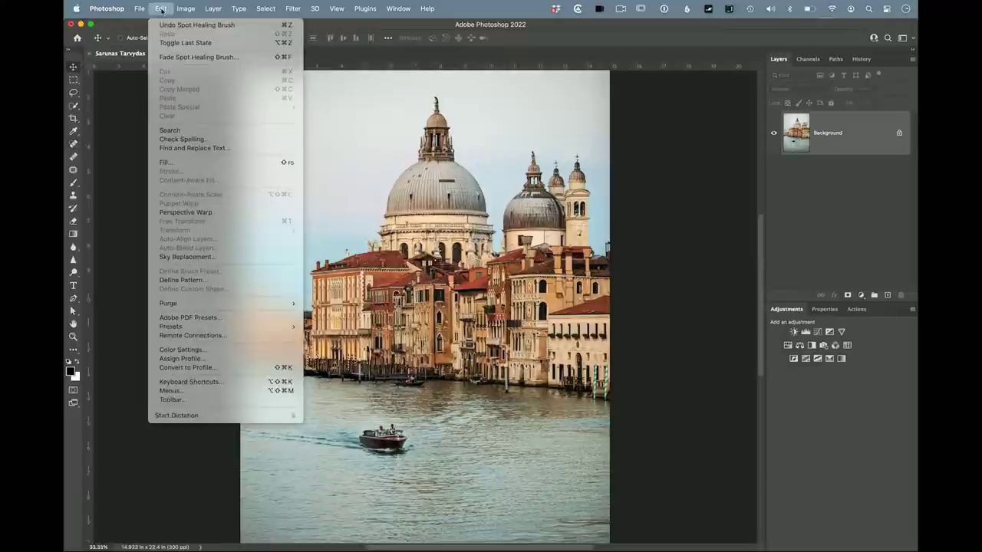
pyautogui.click(219, 257)
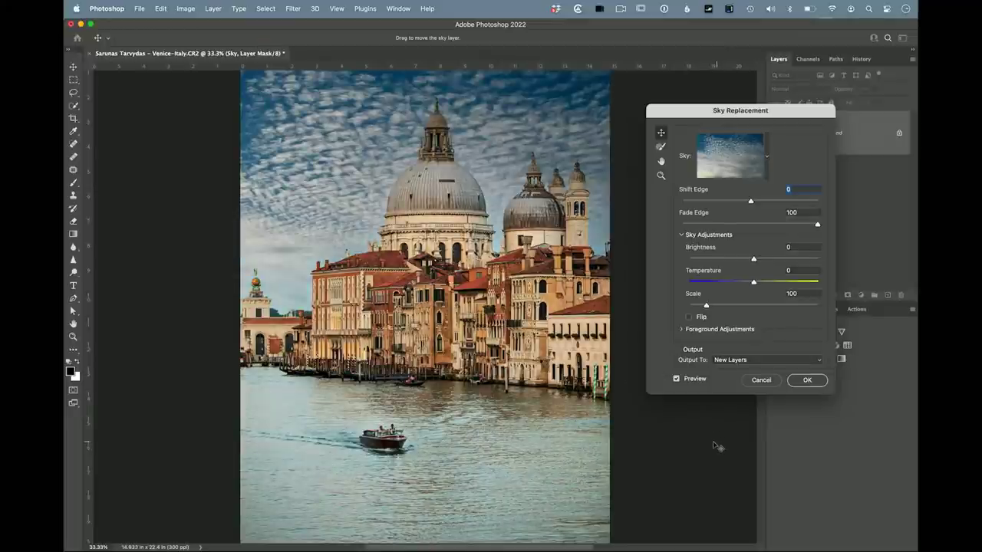
pyautogui.scroll(1, 640, 425)
pyautogui.press('super+minus')
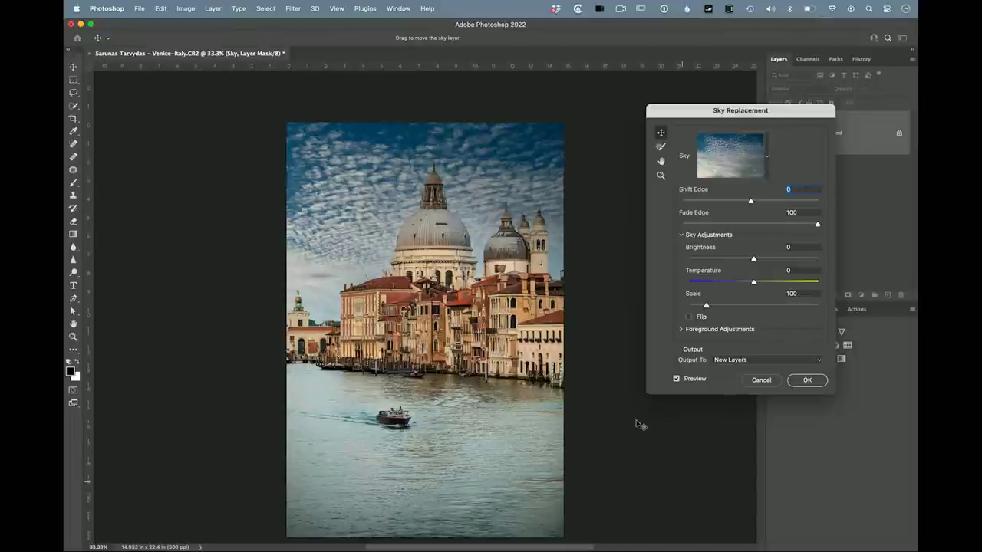
pyautogui.press('super+minus')
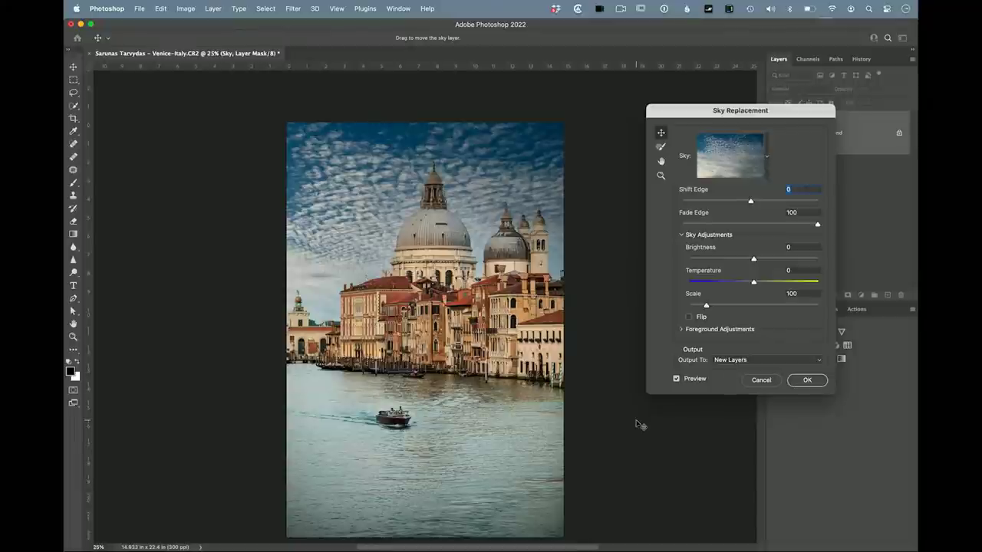
# Try the Blue Skies presets on the Venice photo one after another, from thin wisps and white clouds to the dark stormy sky.
pyautogui.click(766, 158)
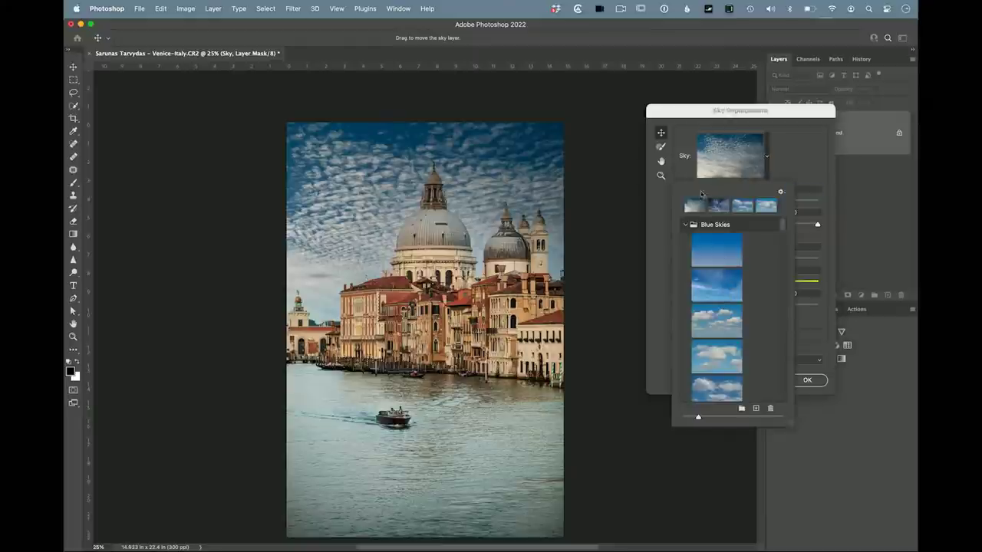
pyautogui.click(721, 281)
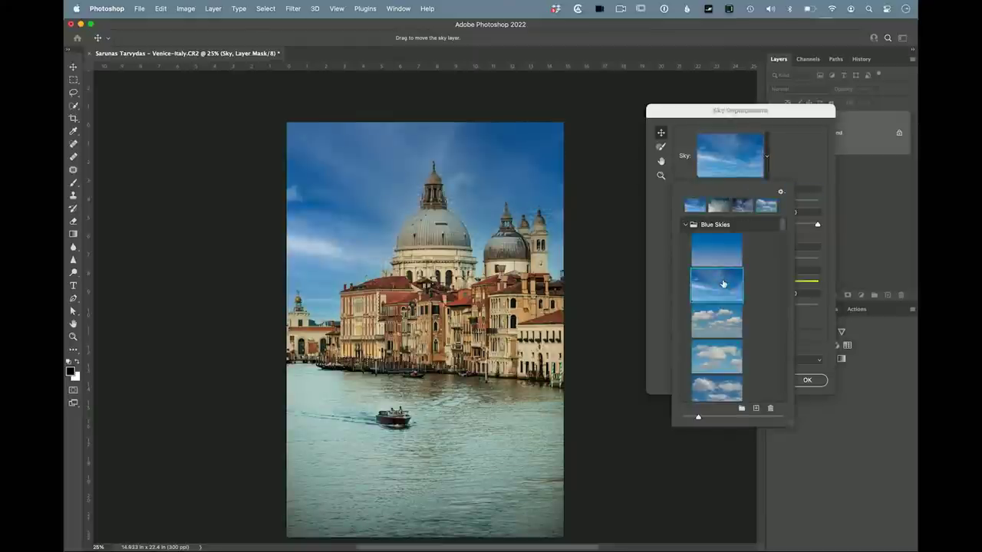
pyautogui.click(713, 327)
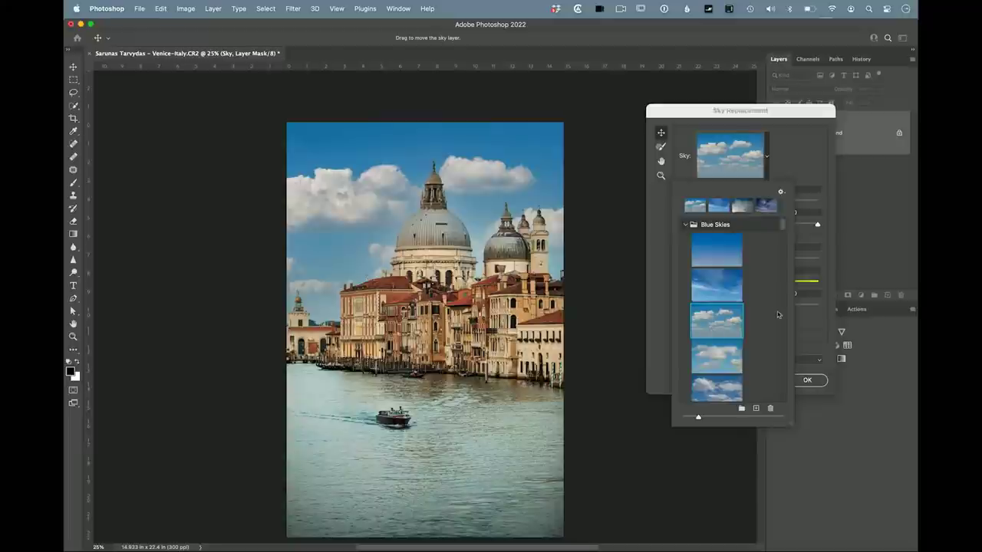
pyautogui.click(730, 358)
pyautogui.scroll(-3, 762, 305)
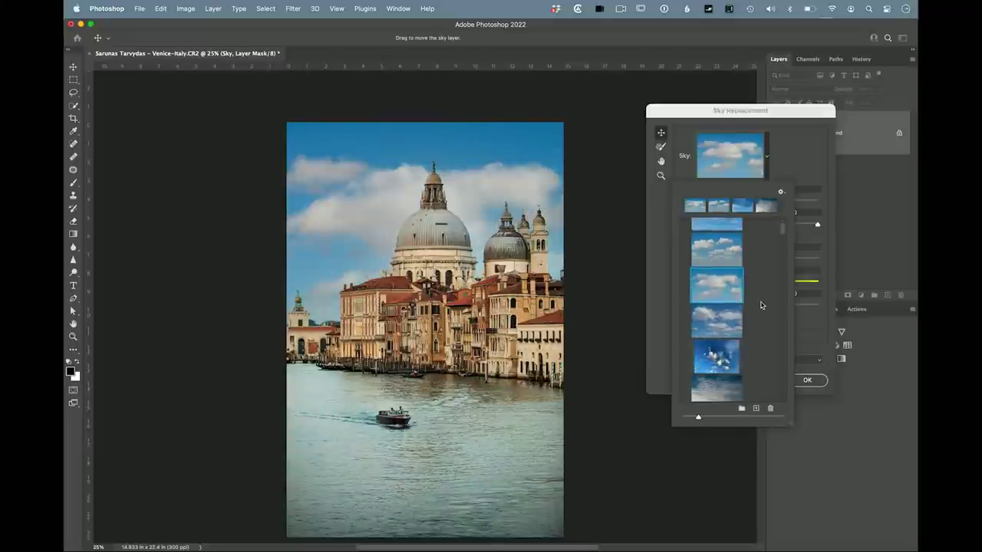
pyautogui.click(752, 292)
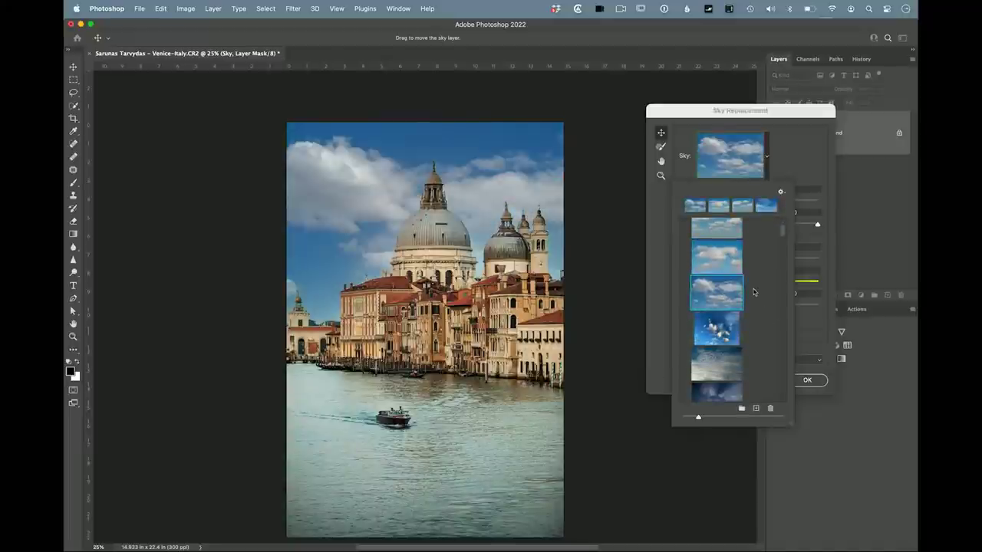
pyautogui.scroll(-2, 729, 287)
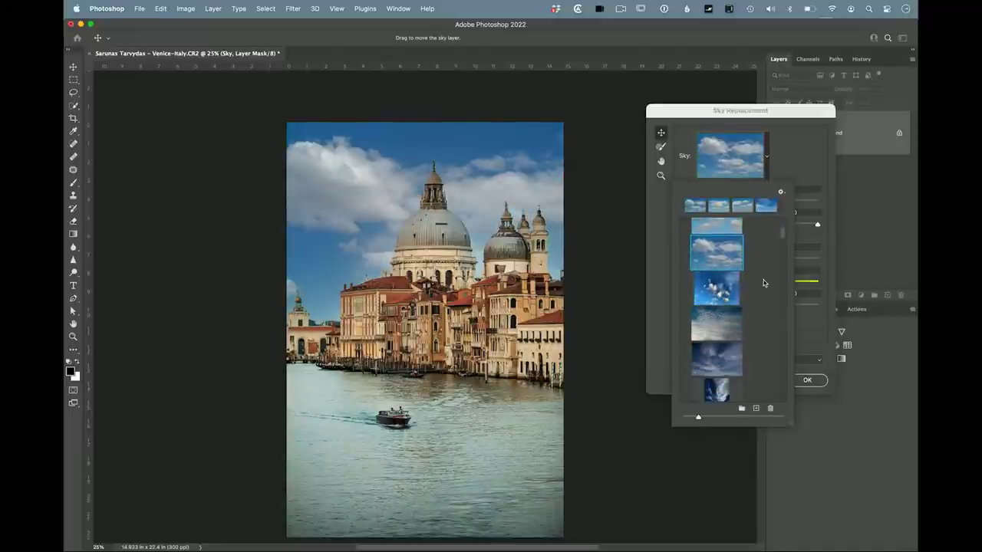
pyautogui.click(745, 286)
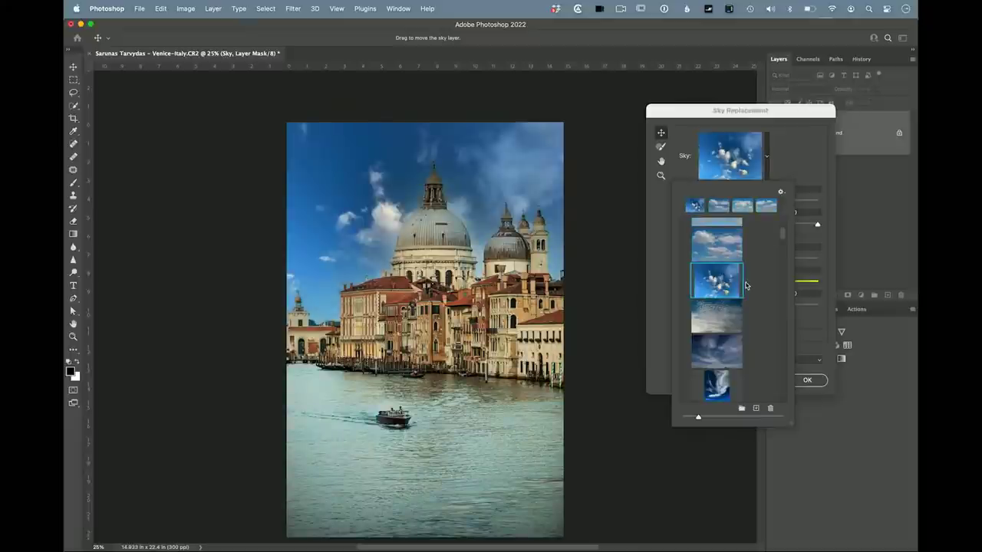
pyautogui.click(725, 318)
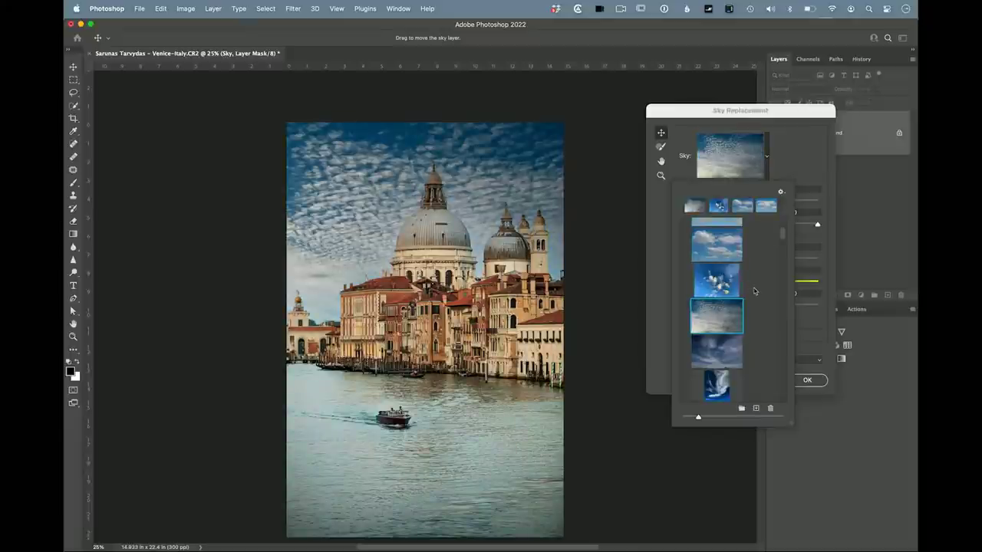
pyautogui.scroll(-2, 754, 291)
pyautogui.click(759, 302)
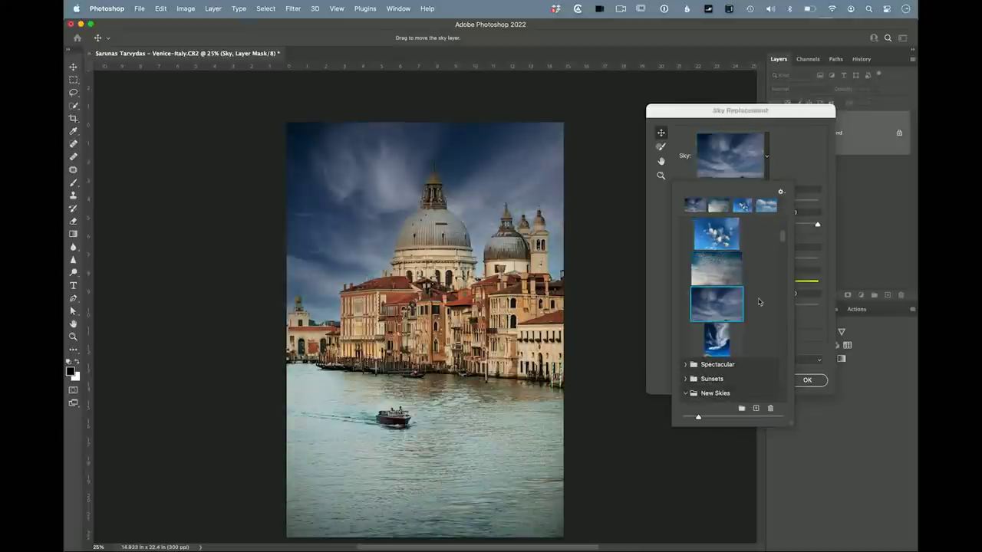
# Expand the Spectacular sky group and try its rainbow, orange sunset, grey overcast and deep blue cloud presets.
pyautogui.scroll(-3, 759, 301)
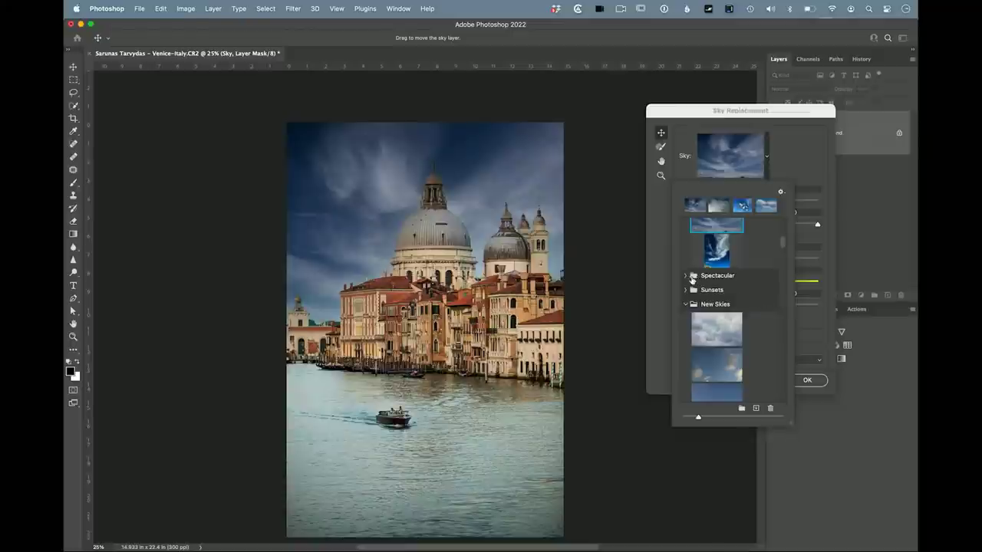
pyautogui.click(684, 276)
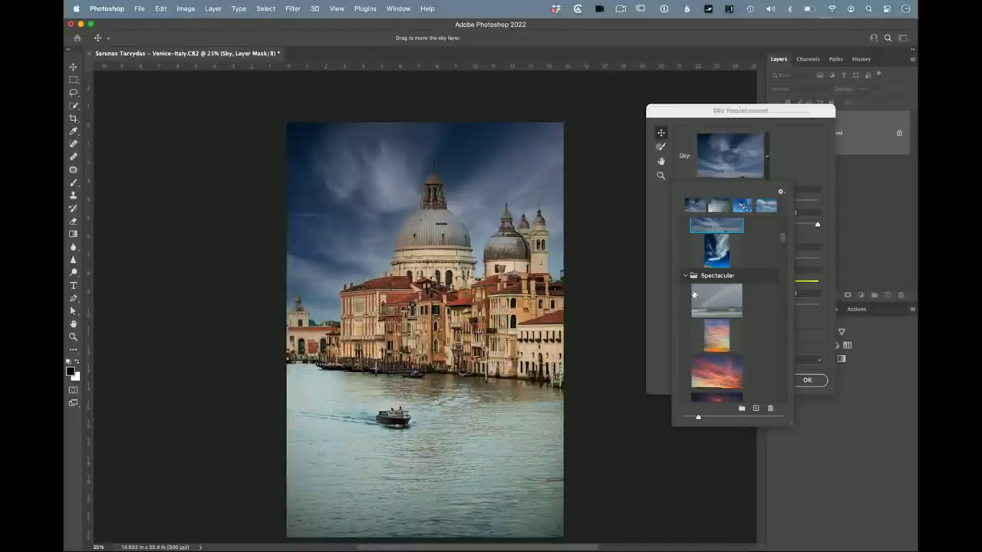
pyautogui.click(726, 298)
pyautogui.scroll(-2, 765, 276)
pyautogui.click(718, 260)
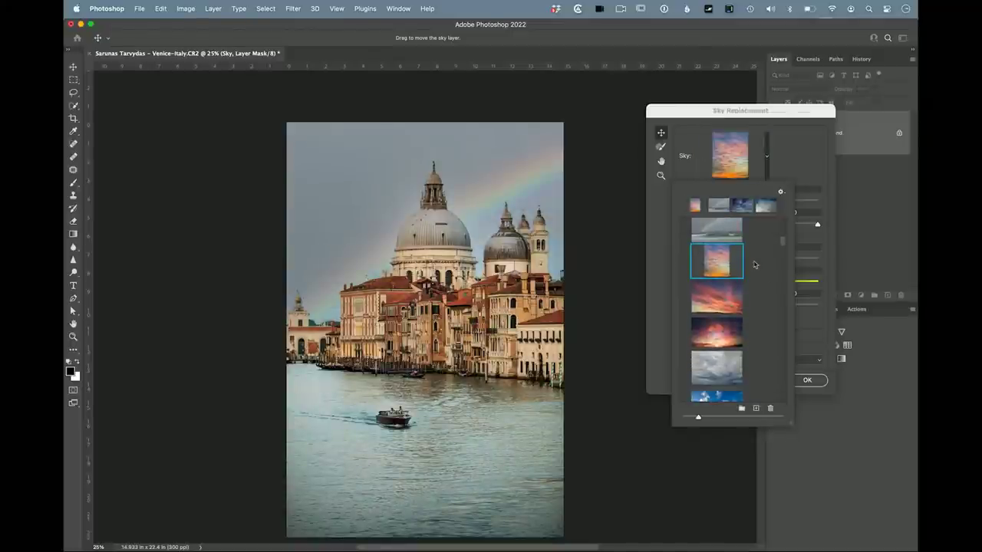
pyautogui.scroll(-2, 754, 264)
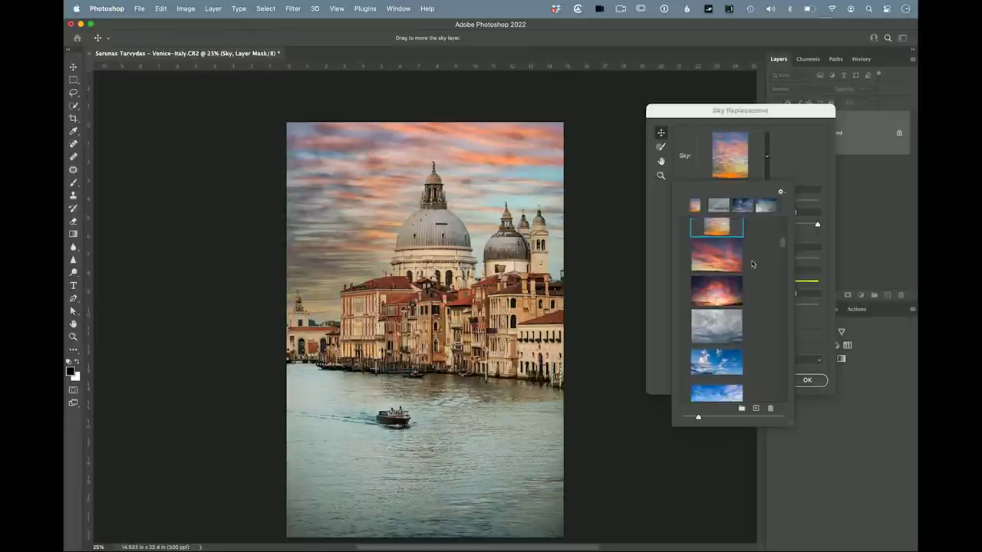
pyautogui.click(718, 322)
pyautogui.scroll(-2, 764, 288)
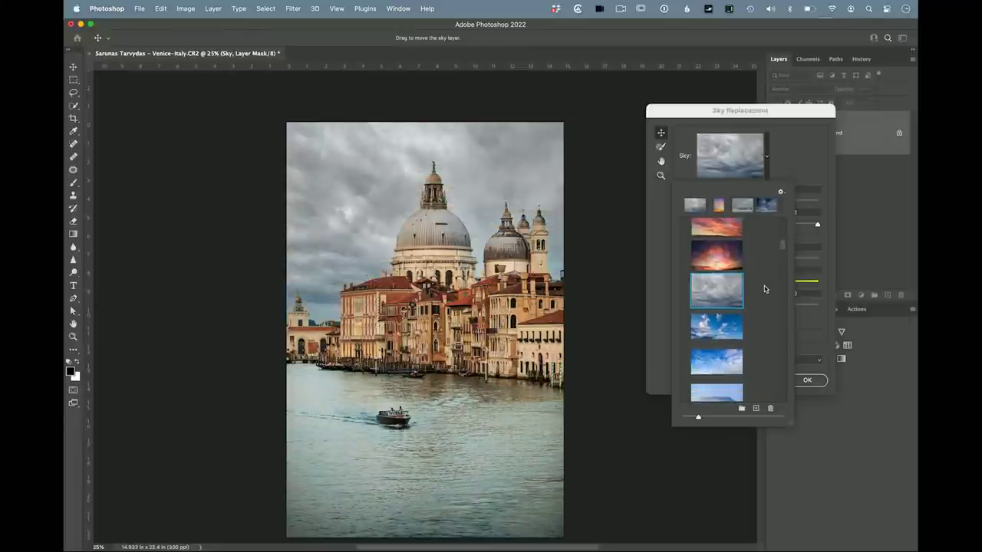
pyautogui.click(718, 325)
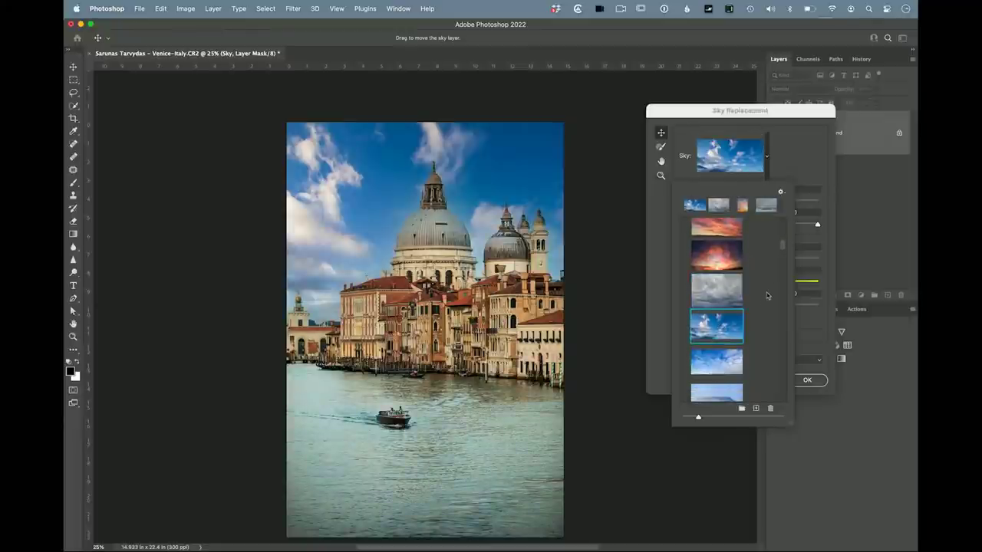
# Try the following Spectacular presets: bright blue, pale sky with a flat cloud, diagonal white streak and wispy blue.
pyautogui.scroll(-3, 767, 295)
pyautogui.click(735, 304)
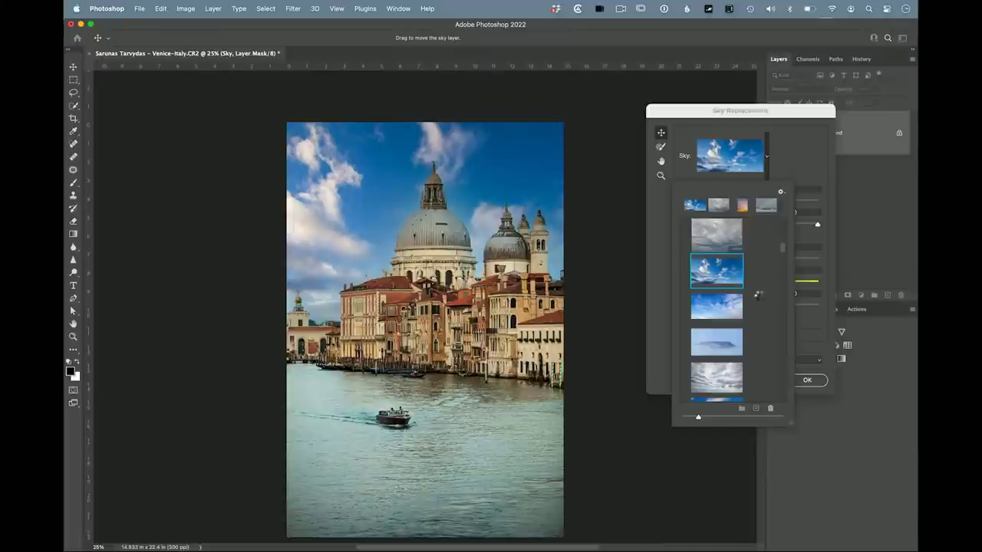
pyautogui.scroll(-2, 760, 298)
pyautogui.click(729, 305)
pyautogui.scroll(-3, 762, 299)
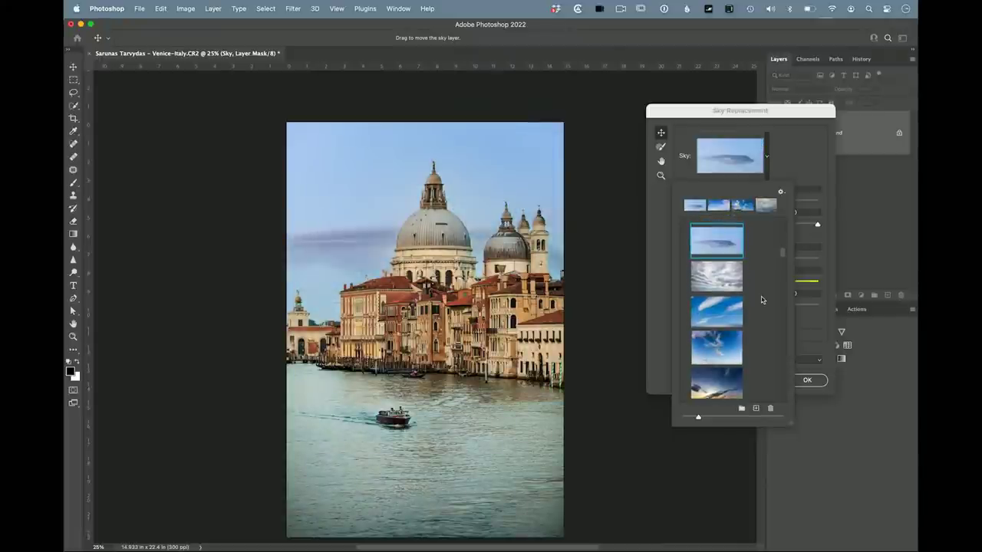
pyautogui.click(729, 308)
pyautogui.scroll(-2, 758, 304)
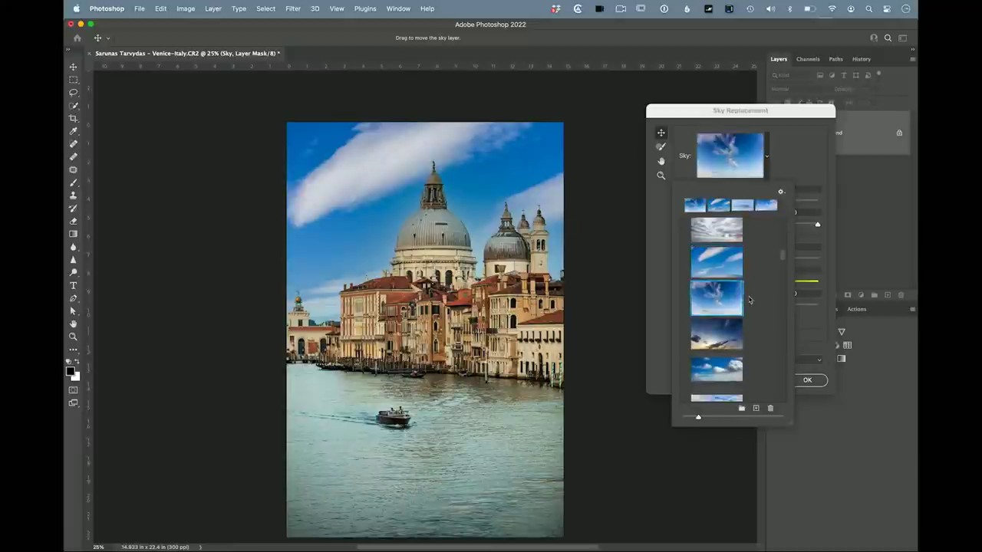
pyautogui.click(750, 299)
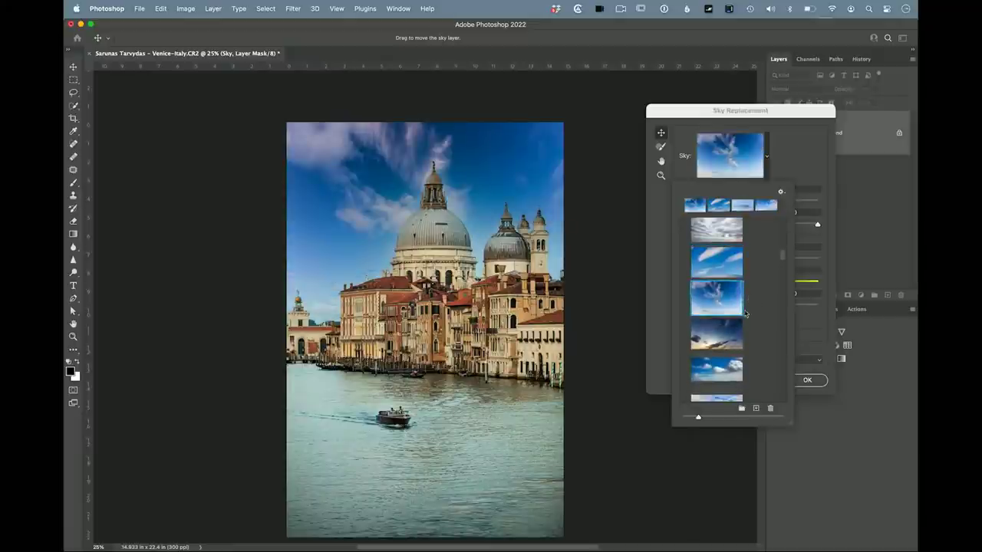
# Go back to the grey overcast preset and compare it with the pale overcast, diagonal streak and wispy blue skies.
pyautogui.scroll(3, 747, 314)
pyautogui.click(717, 239)
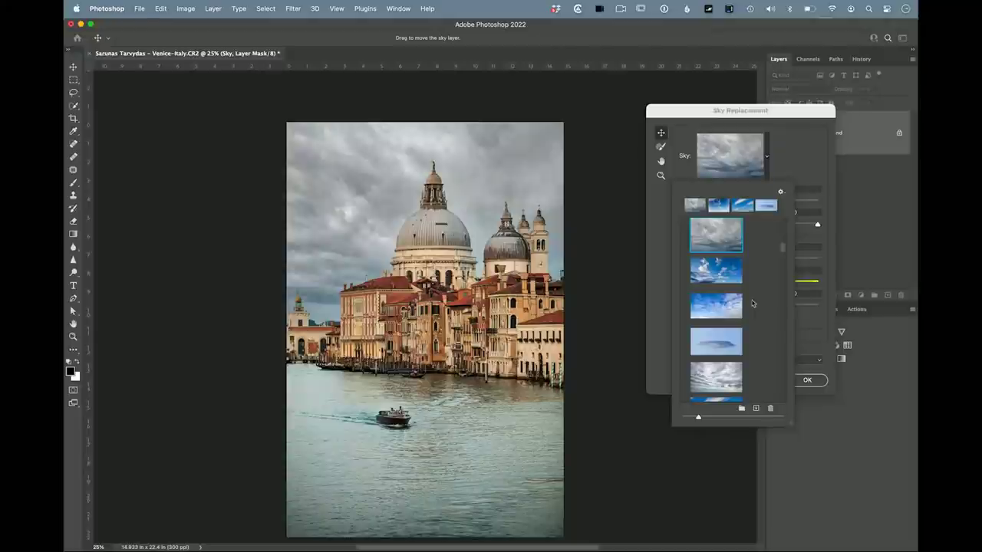
pyautogui.scroll(-3, 752, 303)
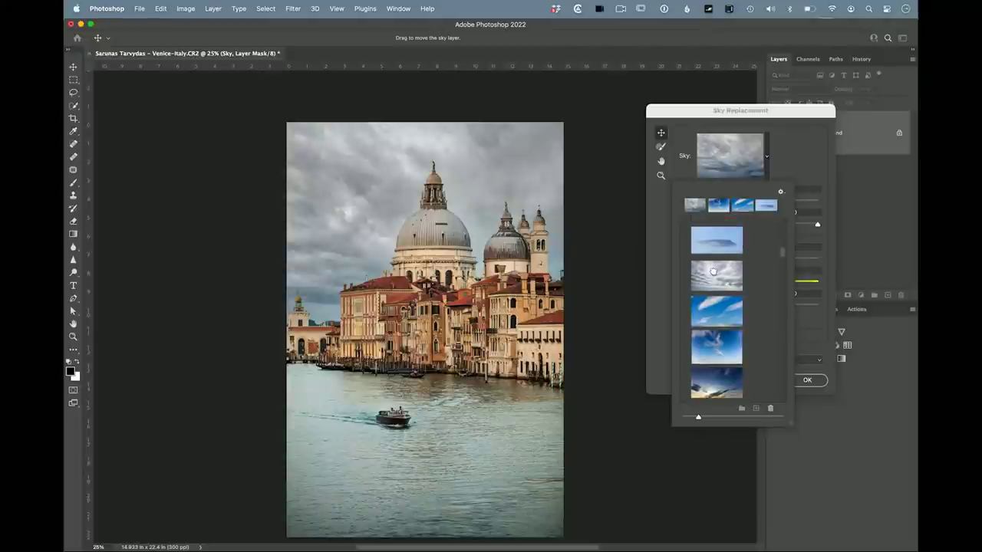
pyautogui.click(752, 296)
pyautogui.scroll(-2, 752, 297)
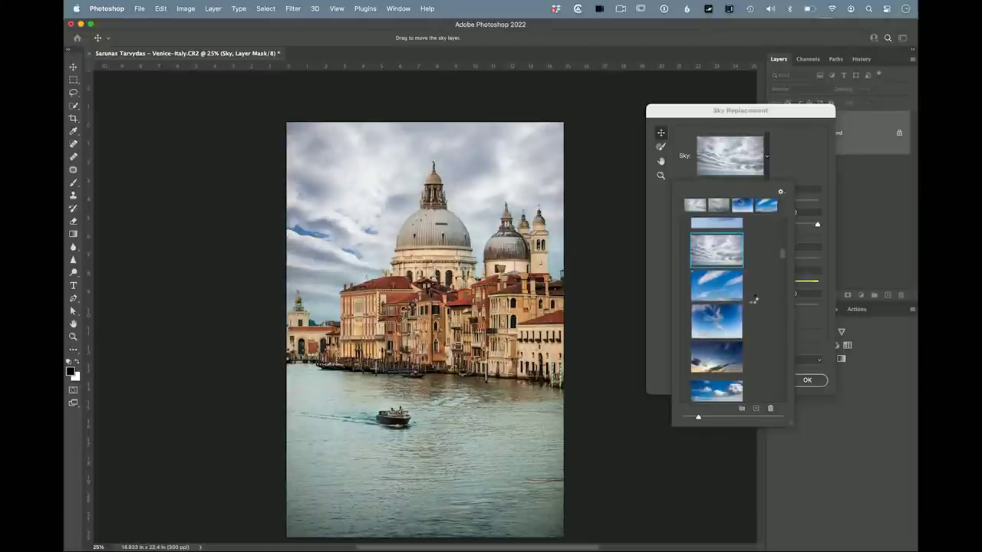
pyautogui.click(755, 299)
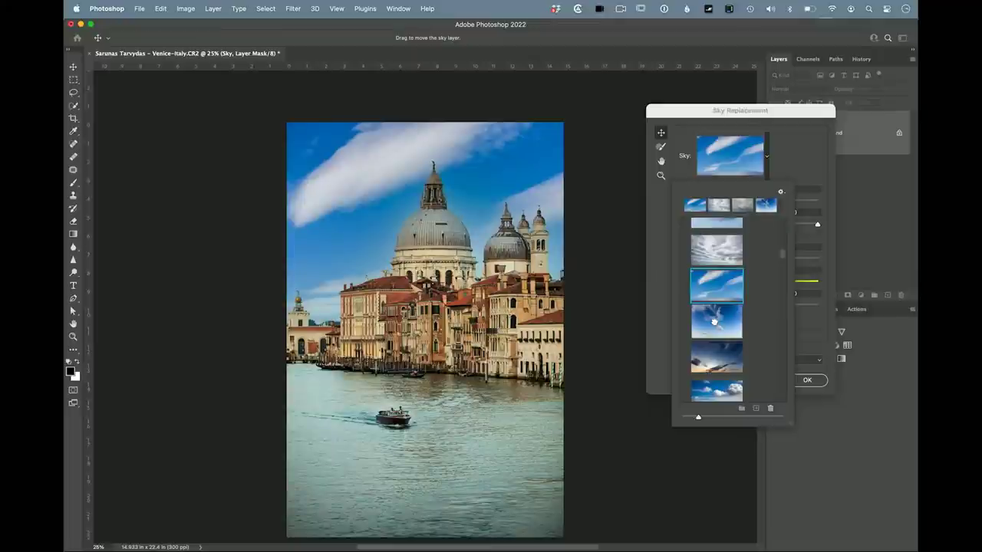
pyautogui.click(760, 325)
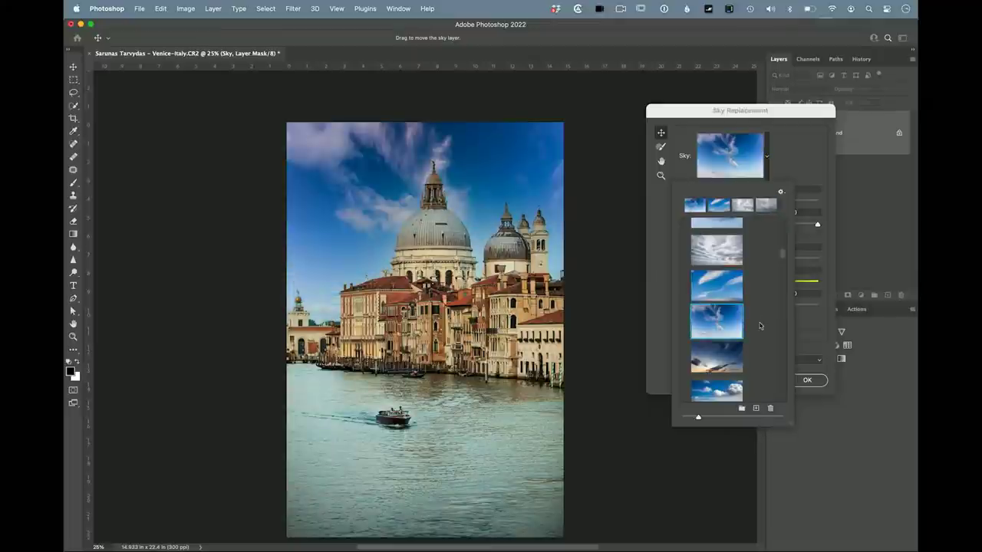
# Try two more Spectacular presets on the photo: blue sky with puffy white clouds and the sunlit scattered clouds.
pyautogui.scroll(-2, 760, 326)
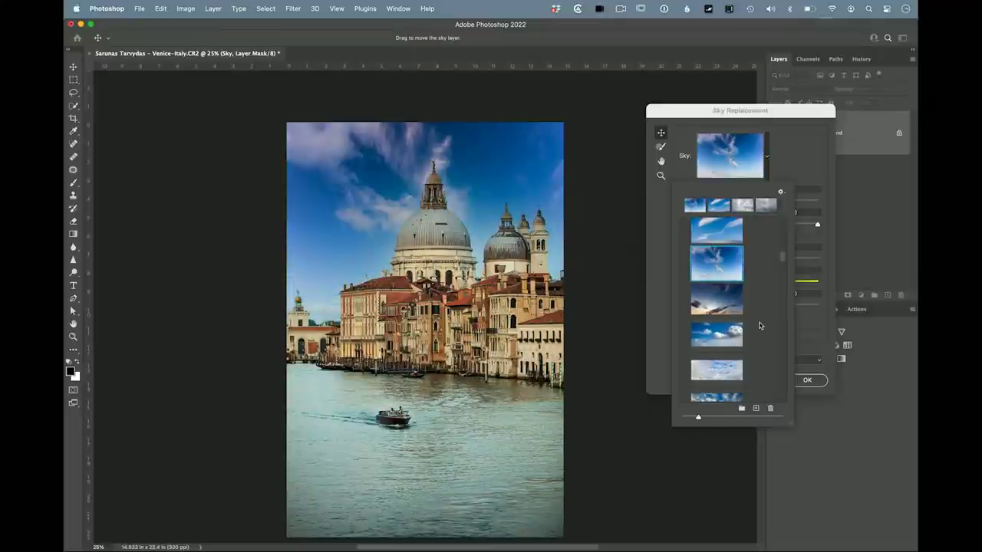
pyautogui.click(759, 325)
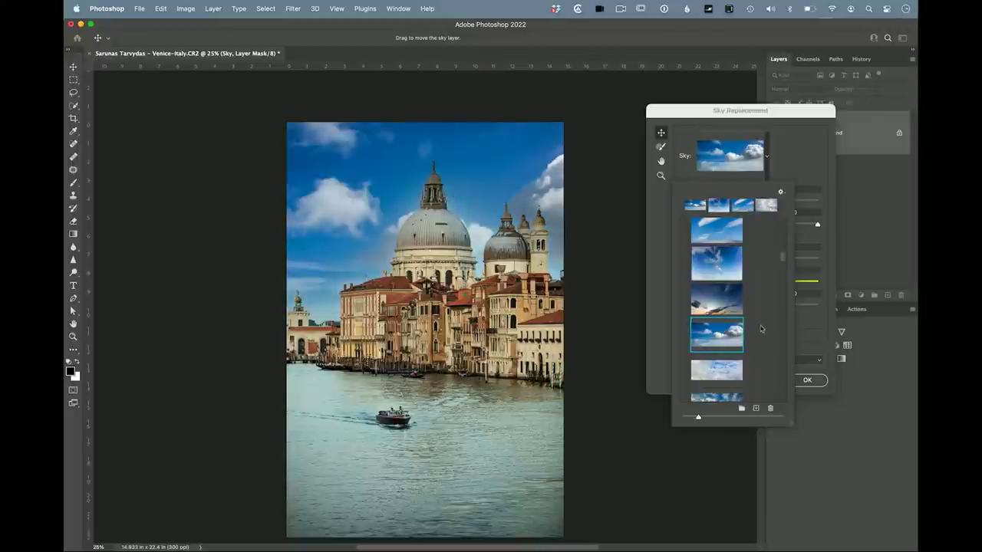
pyautogui.scroll(-2, 761, 322)
pyautogui.scroll(-1, 760, 322)
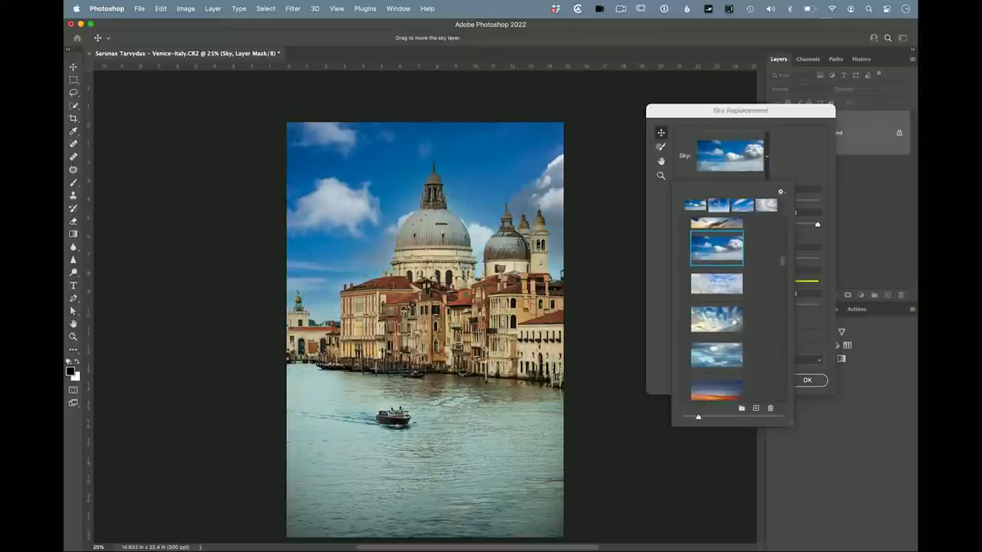
pyautogui.click(762, 314)
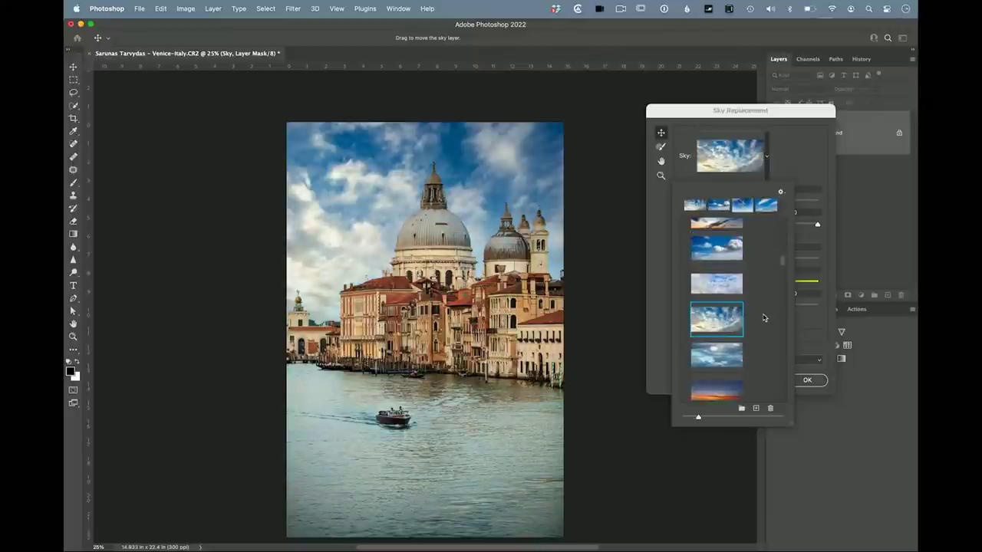
pyautogui.scroll(-1, 764, 318)
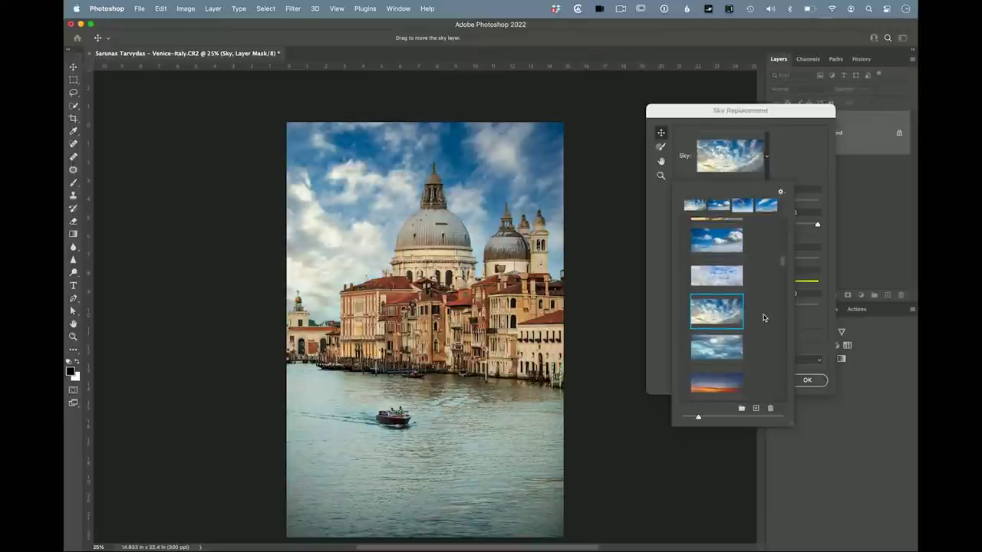
# Replace the sky with the first grey cloud preset from the New Skies group and flatten the image.
pyautogui.scroll(-5, 764, 318)
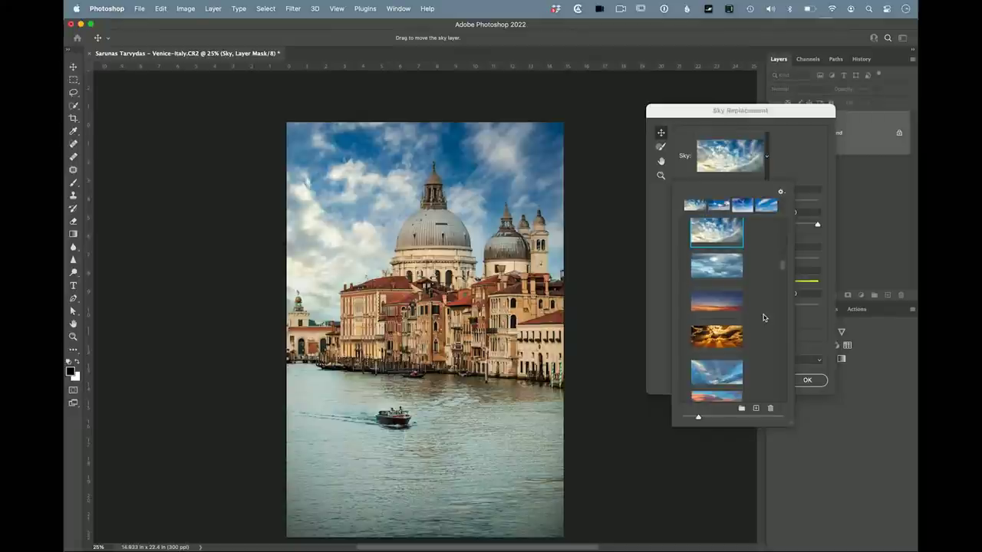
pyautogui.scroll(-10, 763, 318)
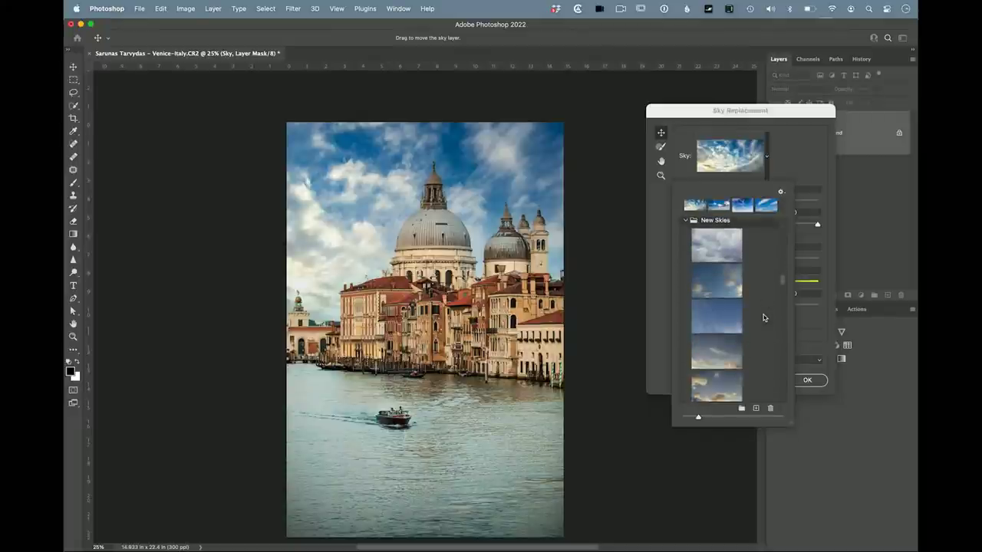
pyautogui.click(705, 245)
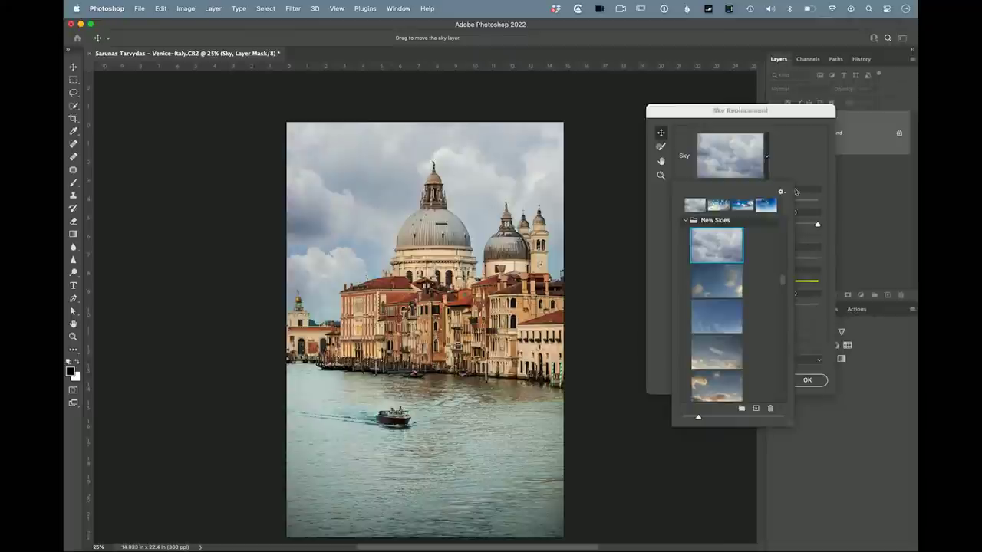
pyautogui.click(801, 326)
pyautogui.click(813, 379)
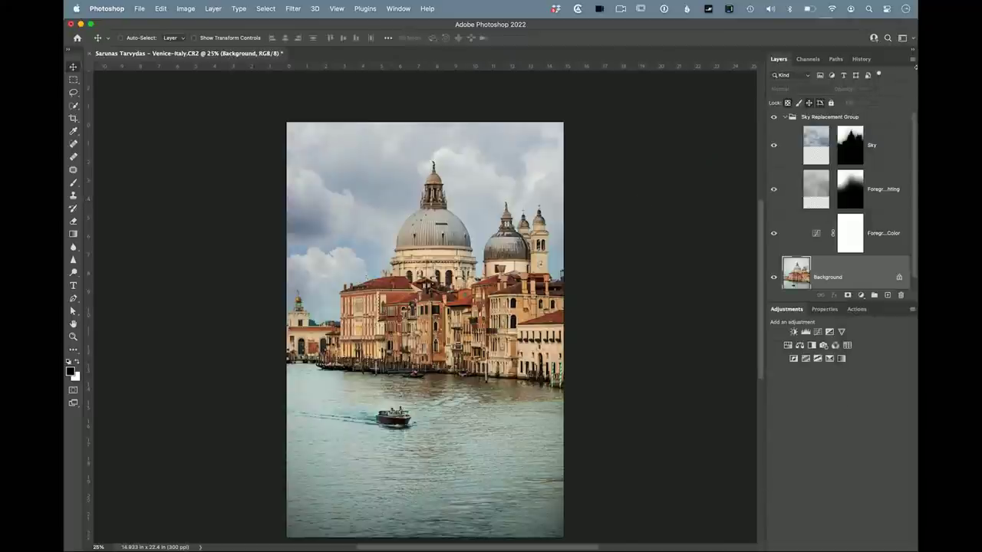
pyautogui.click(913, 59)
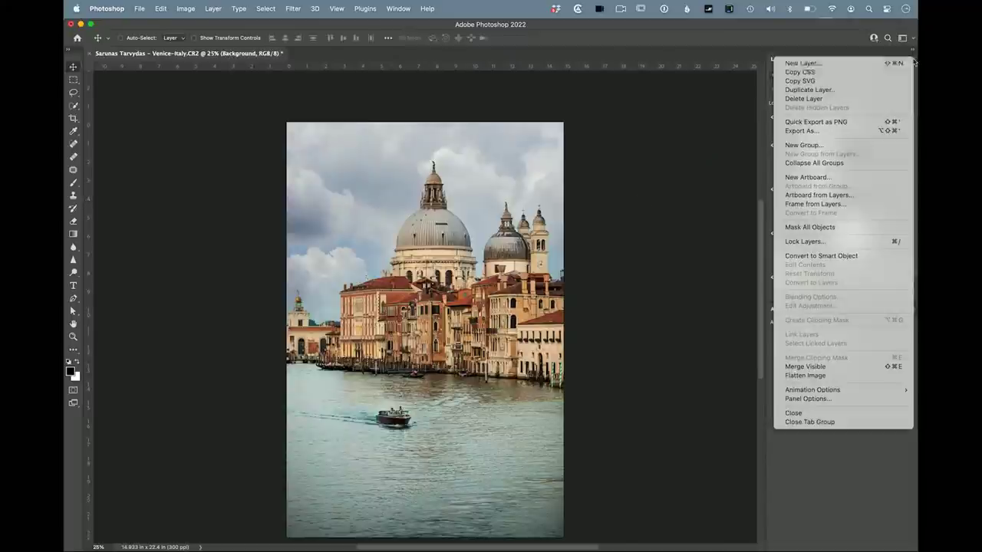
pyautogui.click(859, 375)
# Darken the photo's edges with the Camera Raw Filter by setting Vignetting to -8.
pyautogui.click(292, 8)
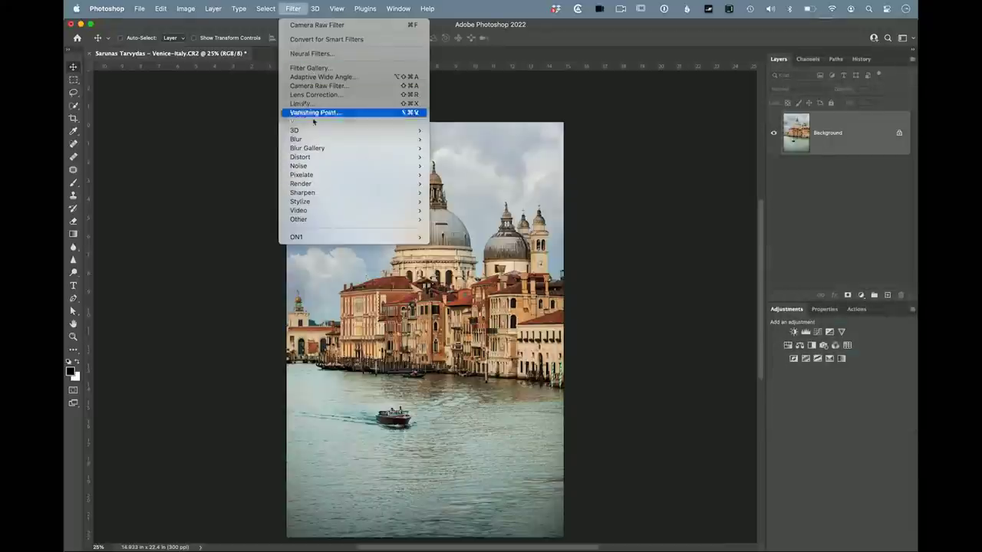
pyautogui.click(319, 85)
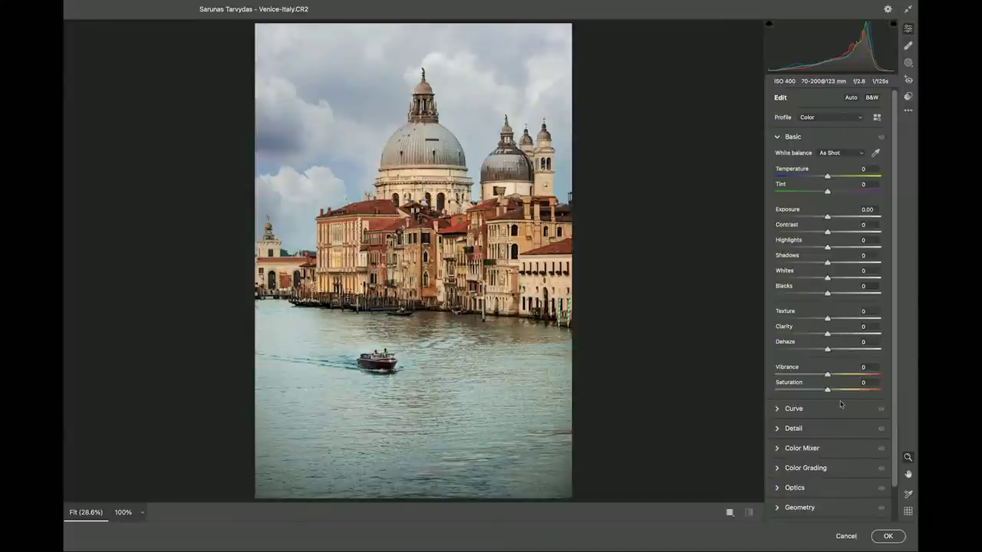
pyautogui.scroll(-2, 843, 408)
pyautogui.click(803, 497)
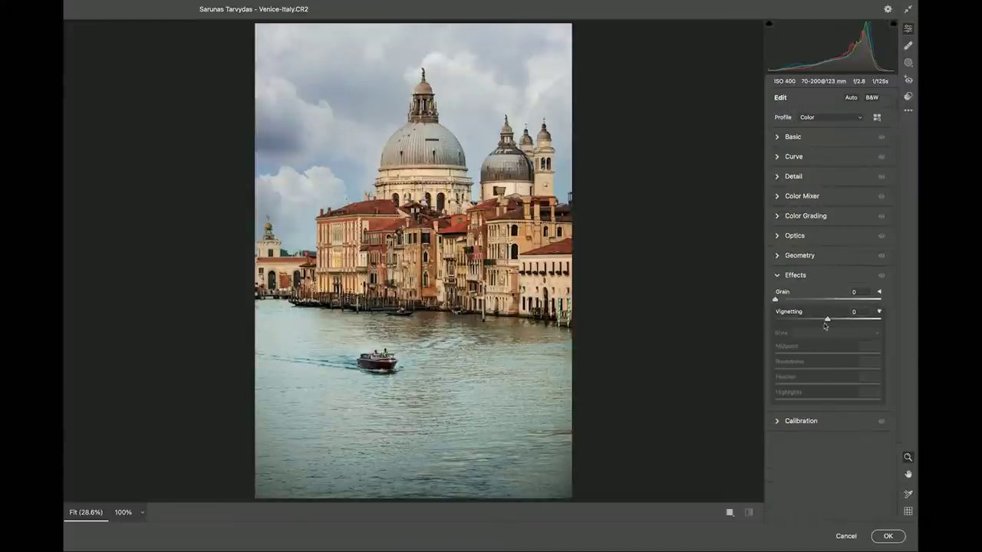
pyautogui.moveTo(827, 320); pyautogui.dragTo(823, 324)
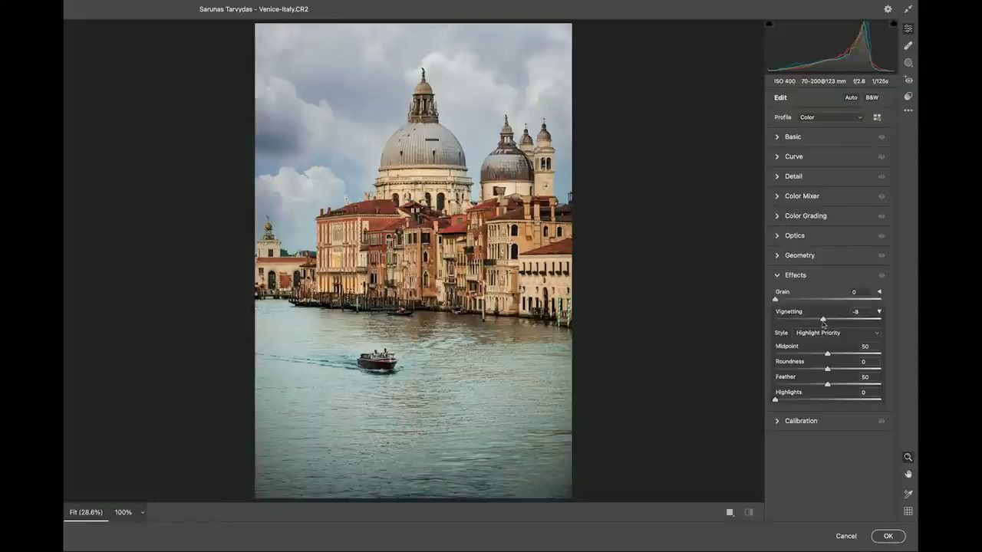
pyautogui.click(879, 540)
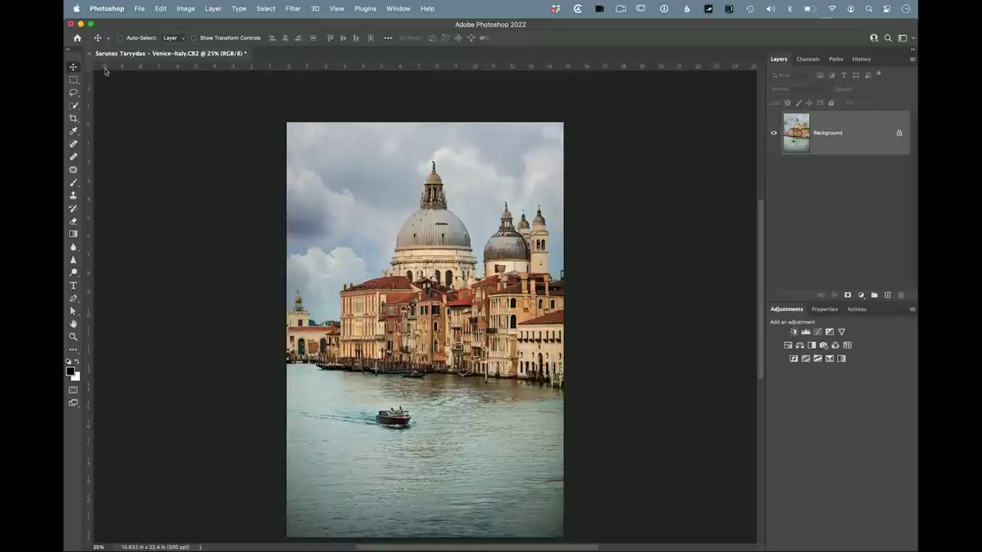
# Crop the photo inward from its lower-left corner to about 13.4 x 20.1 in.
pyautogui.click(73, 119)
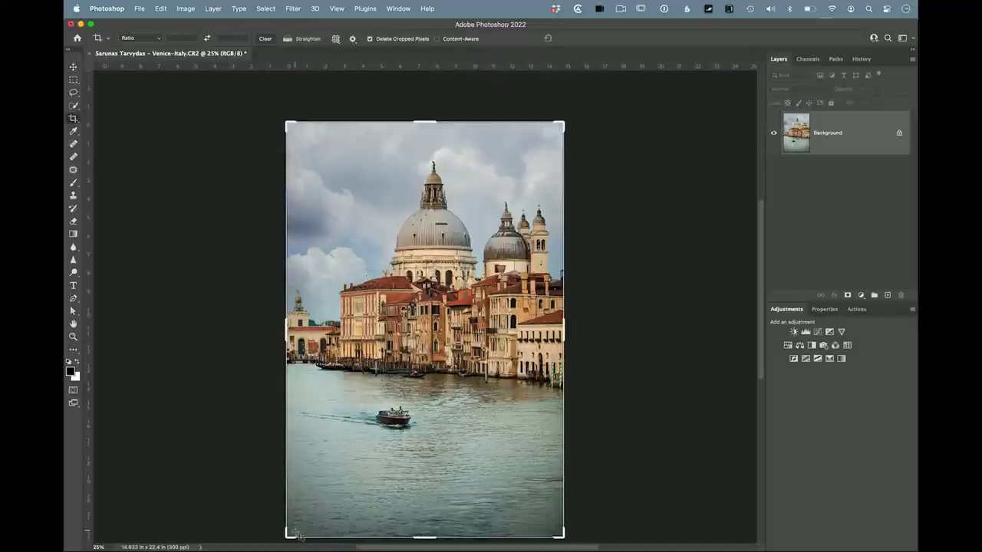
pyautogui.moveTo(288, 535); pyautogui.dragTo(301, 516)
pyautogui.press('Return')
# Enlarge the cropped photo, review it full screen on black without rulers, and return to the standard view.
pyautogui.press('super+equal')
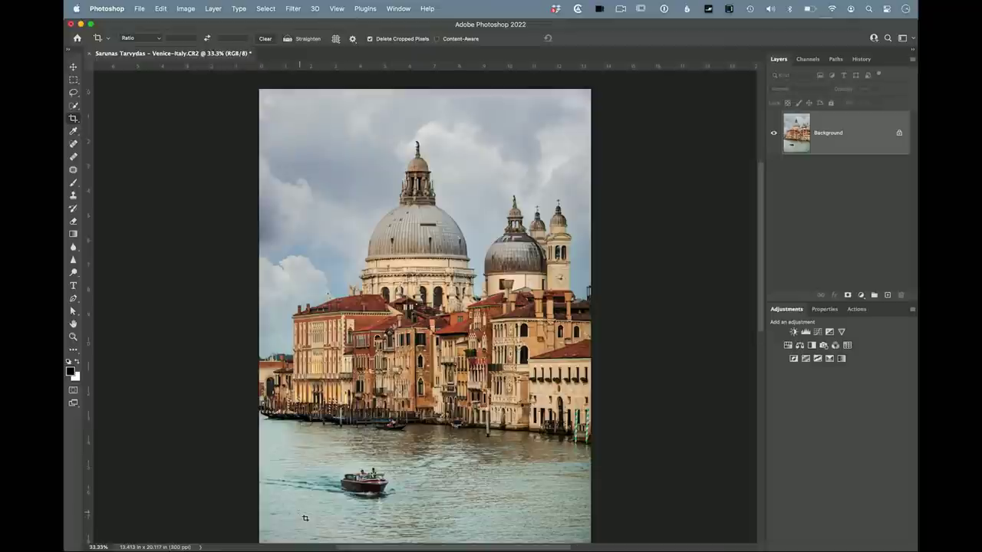
pyautogui.scroll(-2, 531, 537)
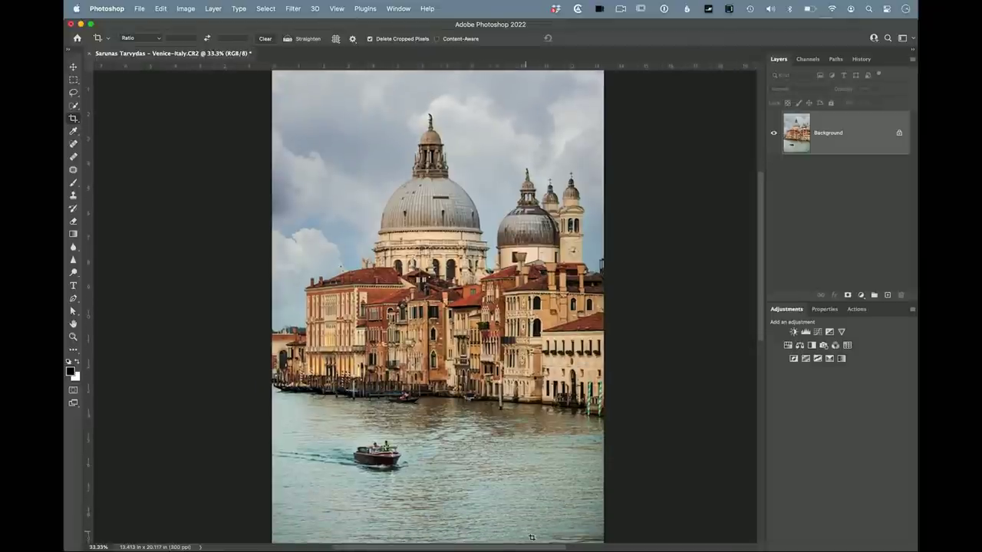
pyautogui.press('f')
pyautogui.press('f')
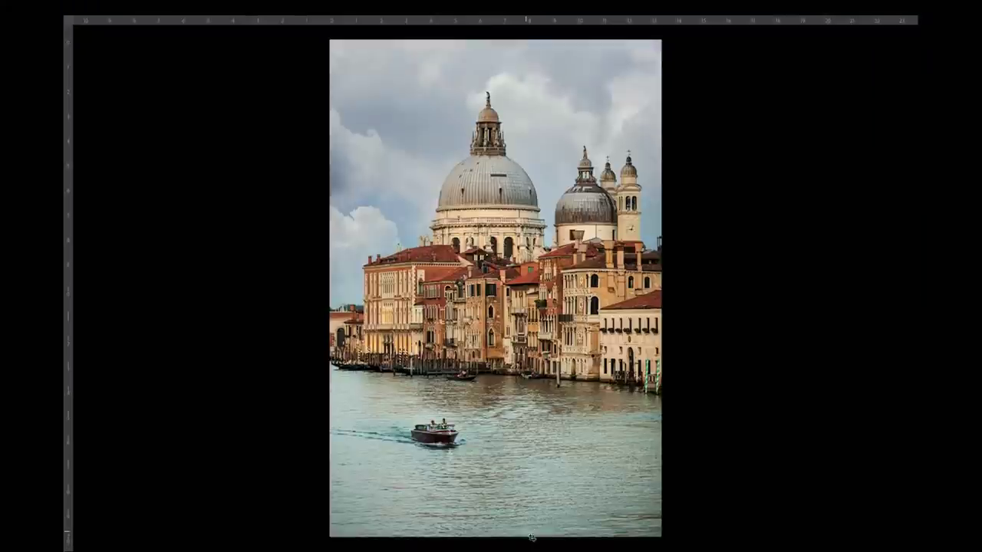
pyautogui.press('super+r')
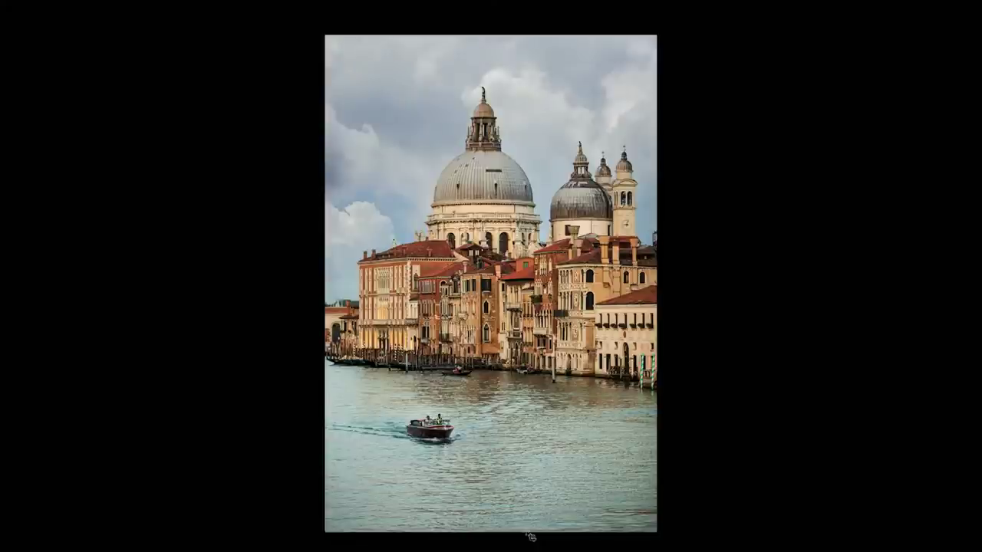
pyautogui.press('f')
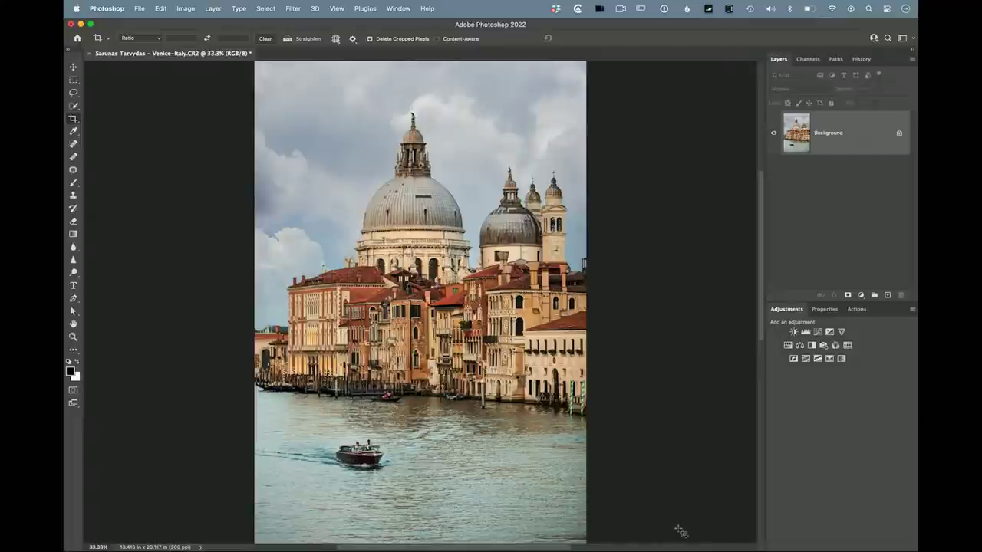
# Color grade in Camera Raw: midtones hue 20, saturation 17, luminance -25; shadows hue 226, saturation 52, luminance -10; highlights hue 29, saturation 48.
pyautogui.click(294, 8)
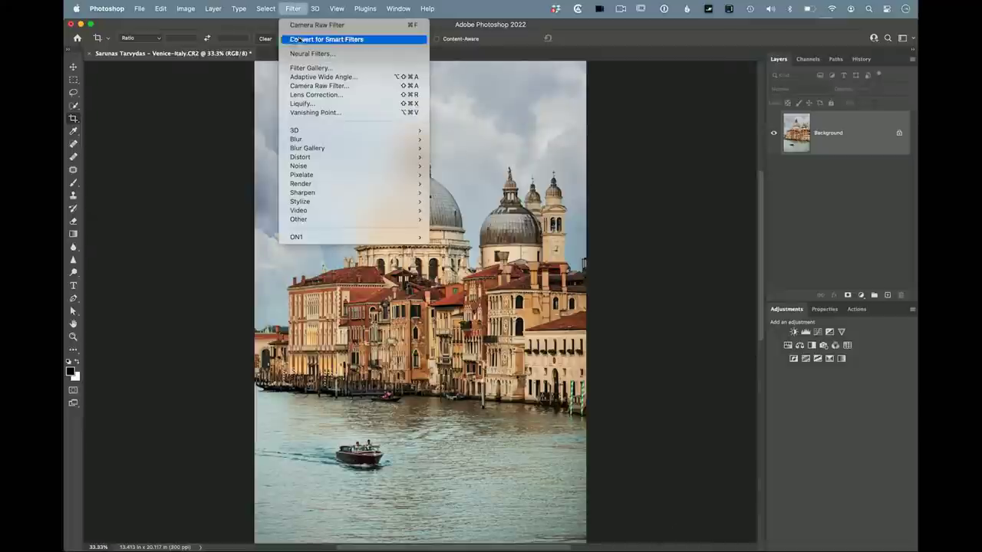
pyautogui.click(310, 85)
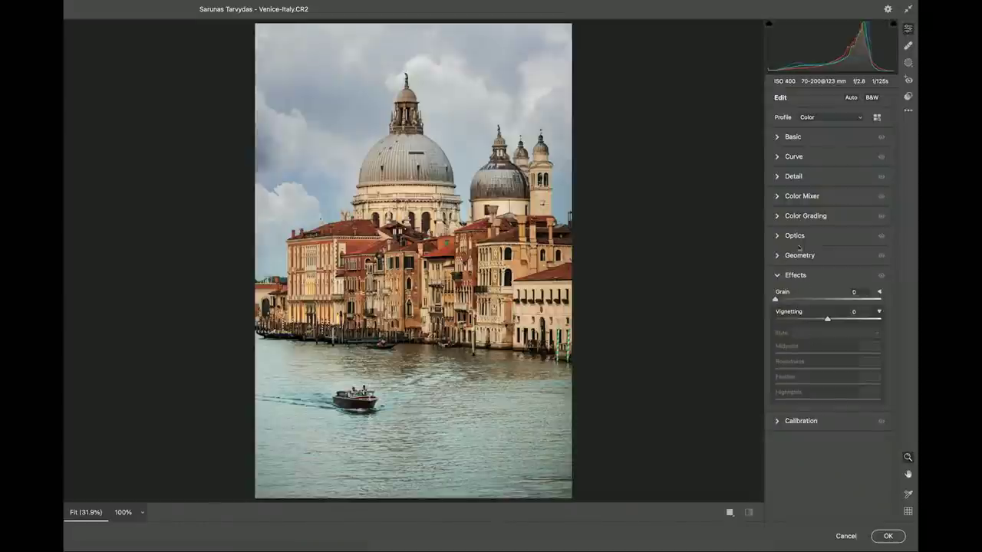
pyautogui.click(778, 217)
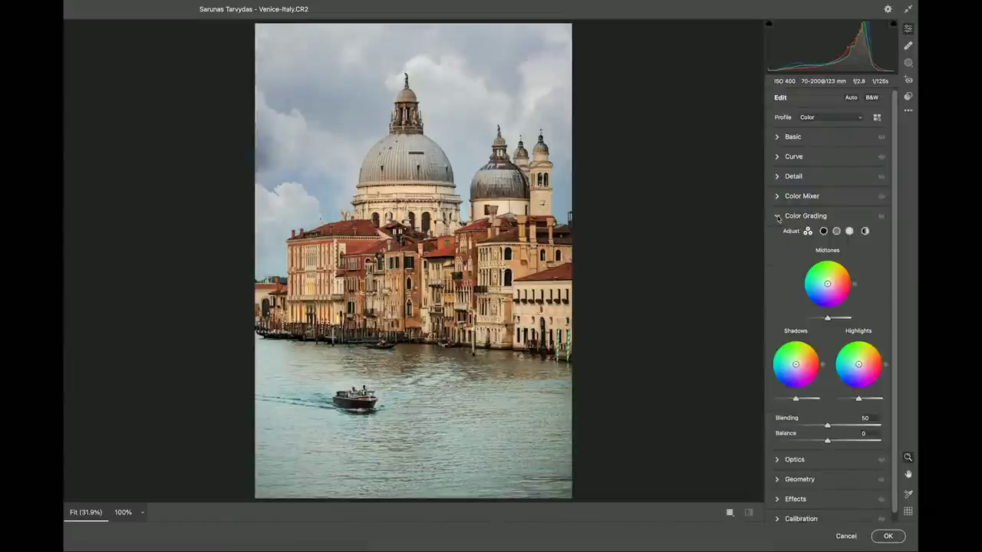
pyautogui.moveTo(827, 320); pyautogui.dragTo(821, 319)
pyautogui.moveTo(796, 400); pyautogui.dragTo(793, 398)
pyautogui.moveTo(796, 364); pyautogui.dragTo(788, 372)
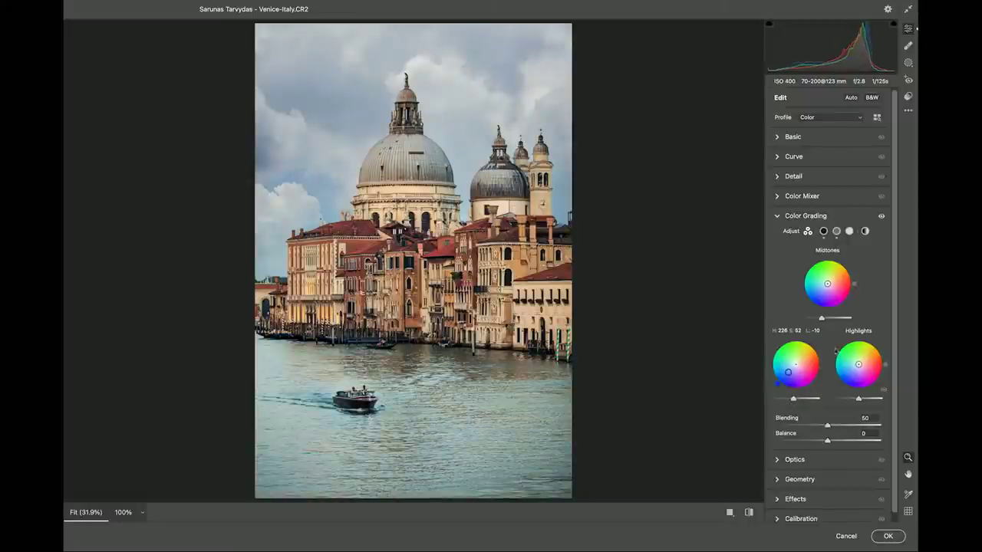
pyautogui.moveTo(858, 365); pyautogui.dragTo(867, 359)
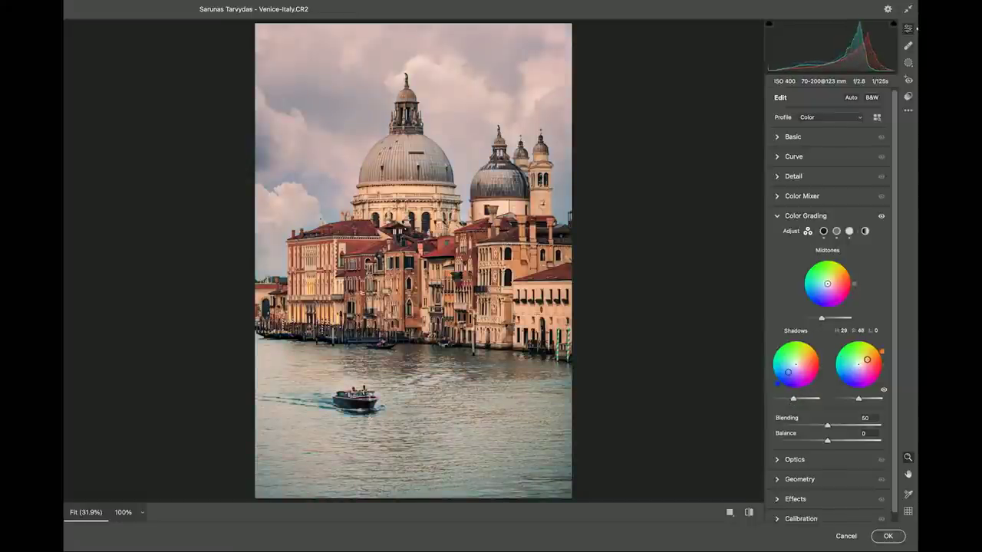
pyautogui.moveTo(827, 284); pyautogui.dragTo(832, 284)
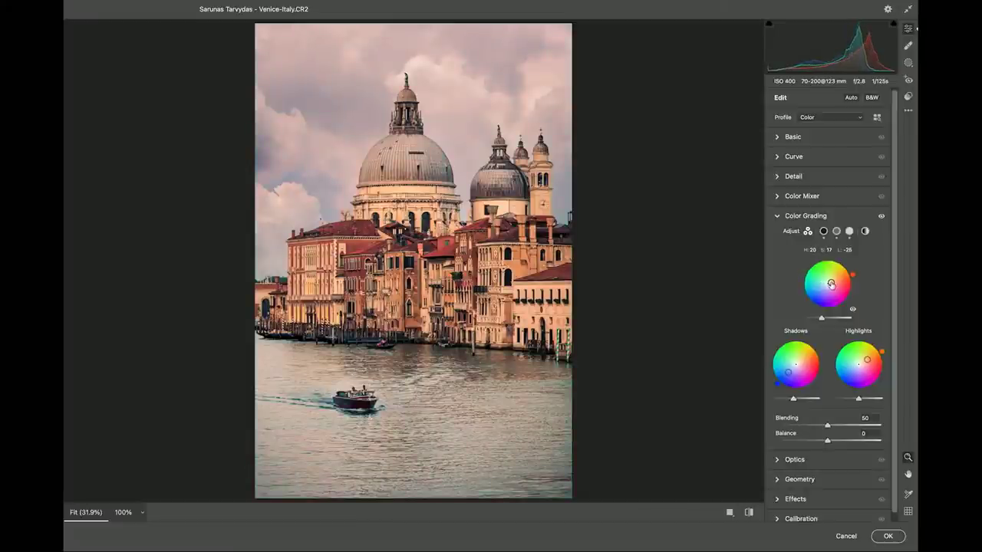
# Compare the photo repeatedly with and without the color grading, and apply the Camera Raw adjustments.
pyautogui.click(881, 217)
pyautogui.click(881, 218)
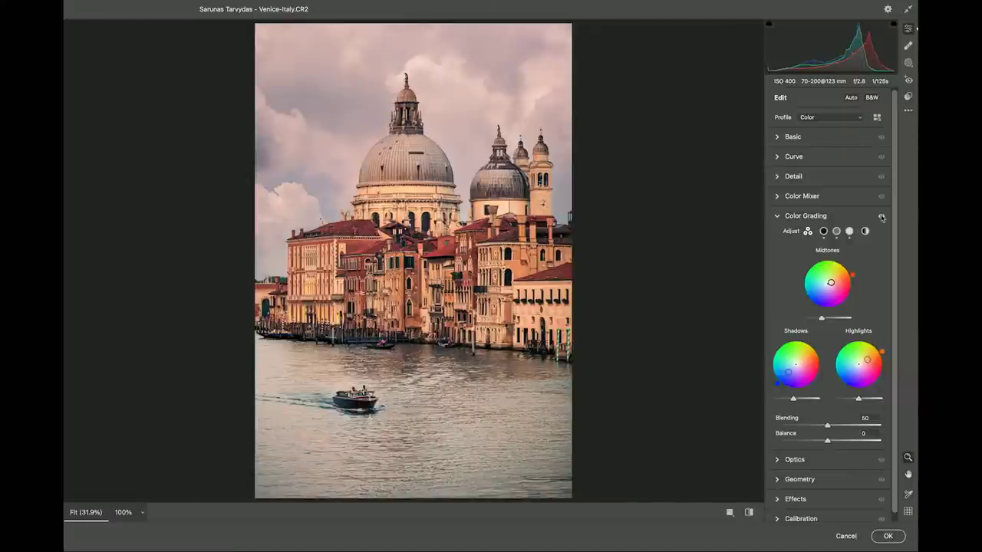
pyautogui.click(881, 218)
pyautogui.click(881, 218)
pyautogui.click(882, 218)
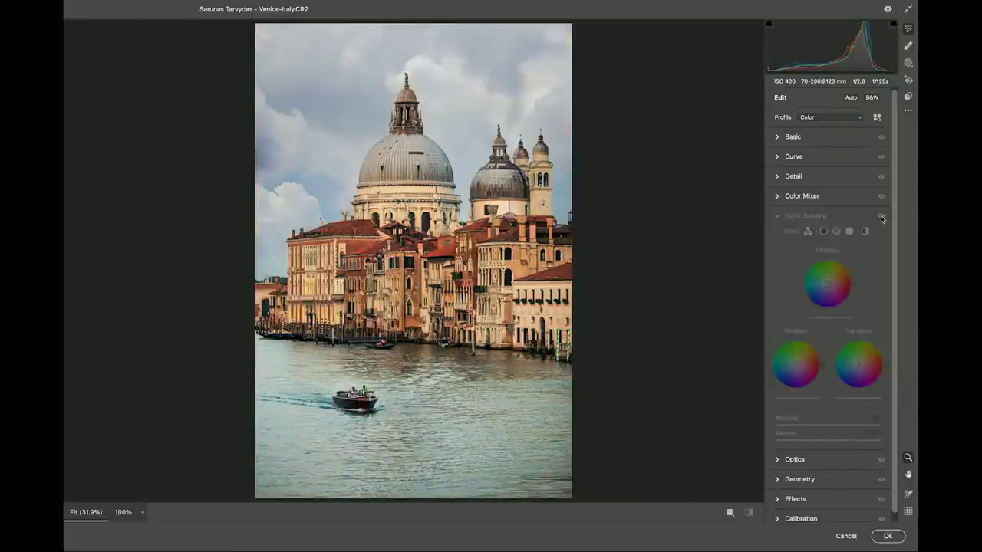
pyautogui.click(881, 218)
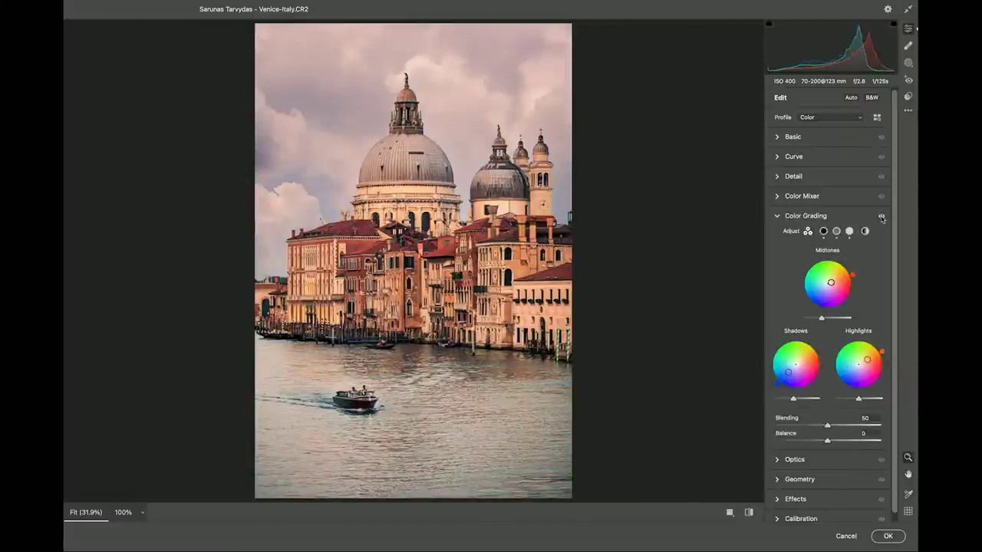
pyautogui.click(881, 218)
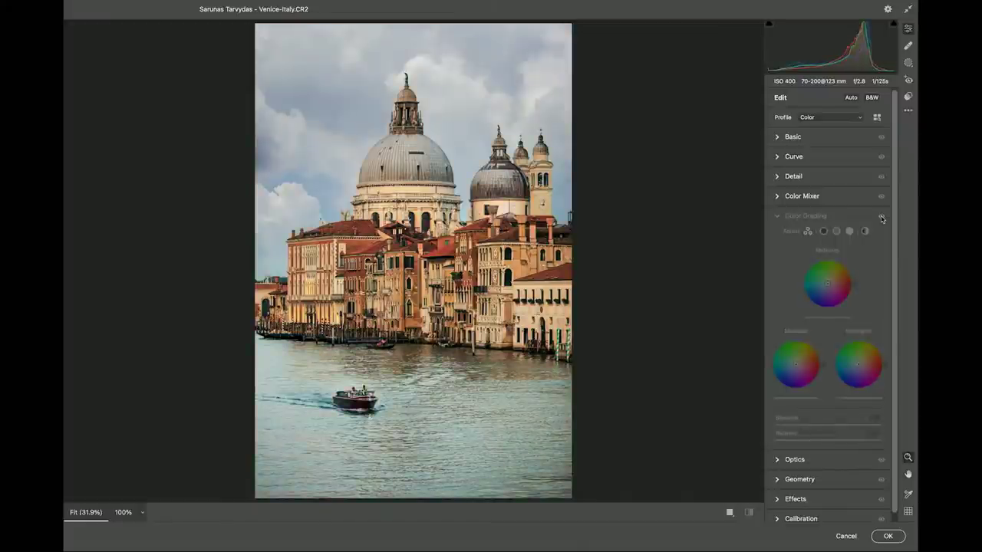
pyautogui.click(881, 218)
pyautogui.click(882, 218)
pyautogui.click(881, 218)
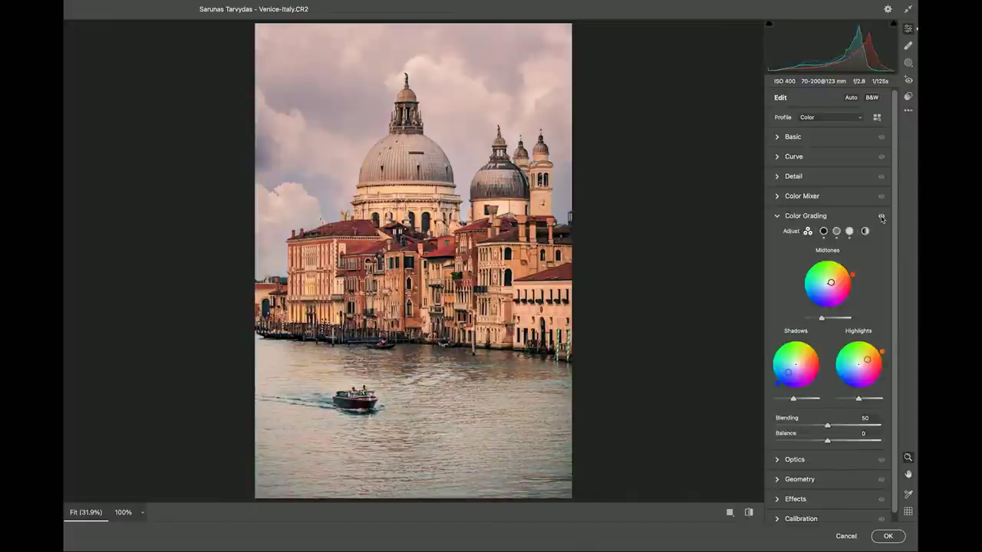
pyautogui.click(882, 218)
pyautogui.click(881, 218)
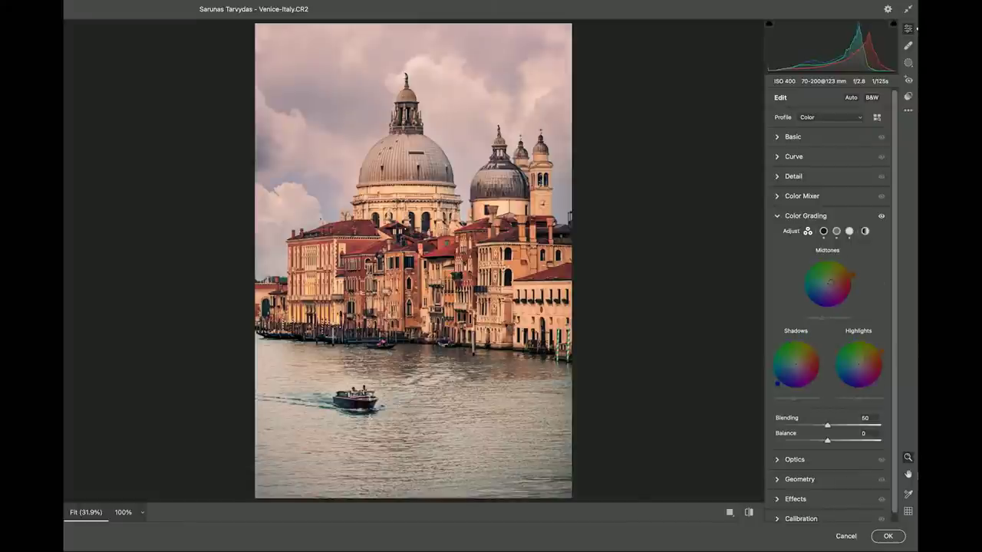
pyautogui.click(888, 536)
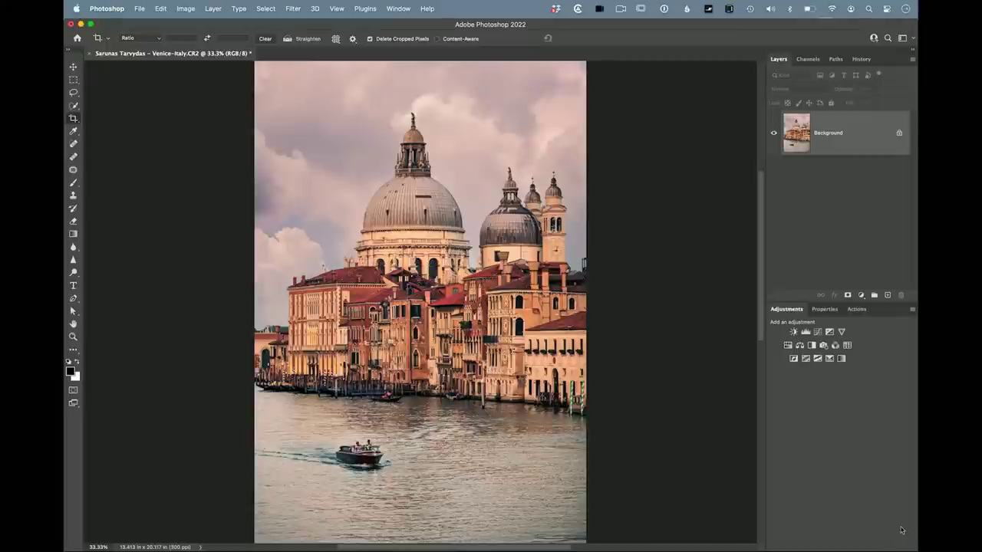
# Reopen the recently used Venice raw file, reset its Camera Raw settings to default, and open it as a separate image.
pyautogui.click(139, 8)
pyautogui.moveTo(192, 60)
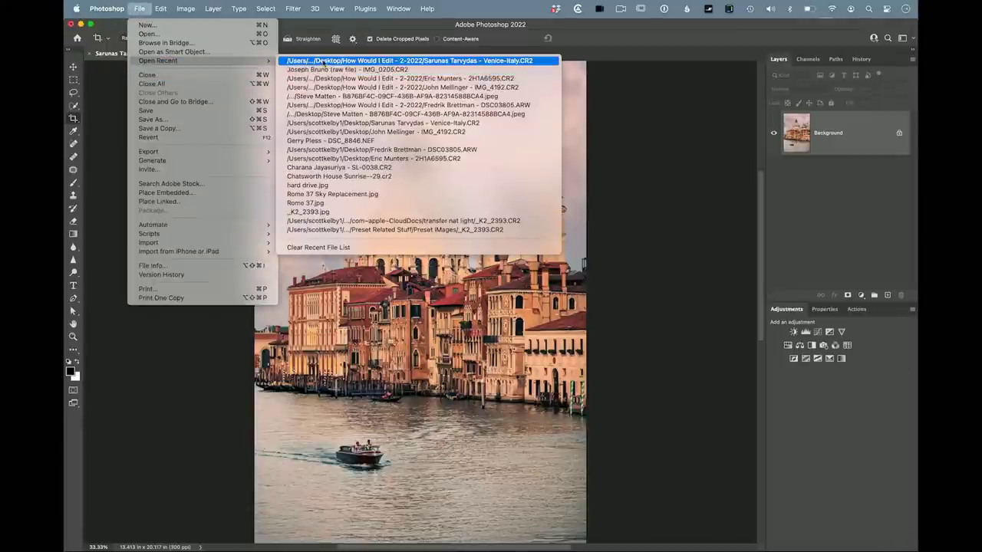
pyautogui.click(325, 60)
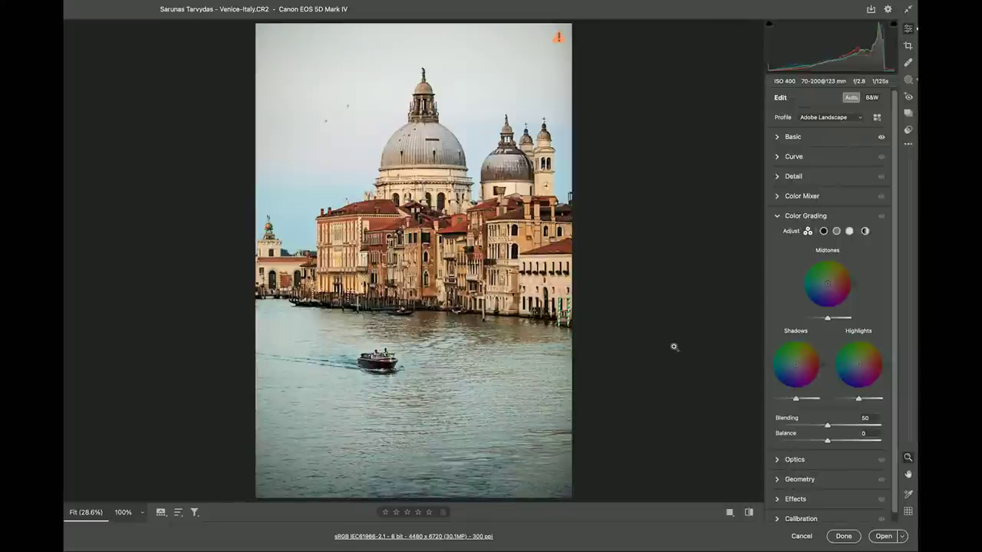
pyautogui.click(909, 144)
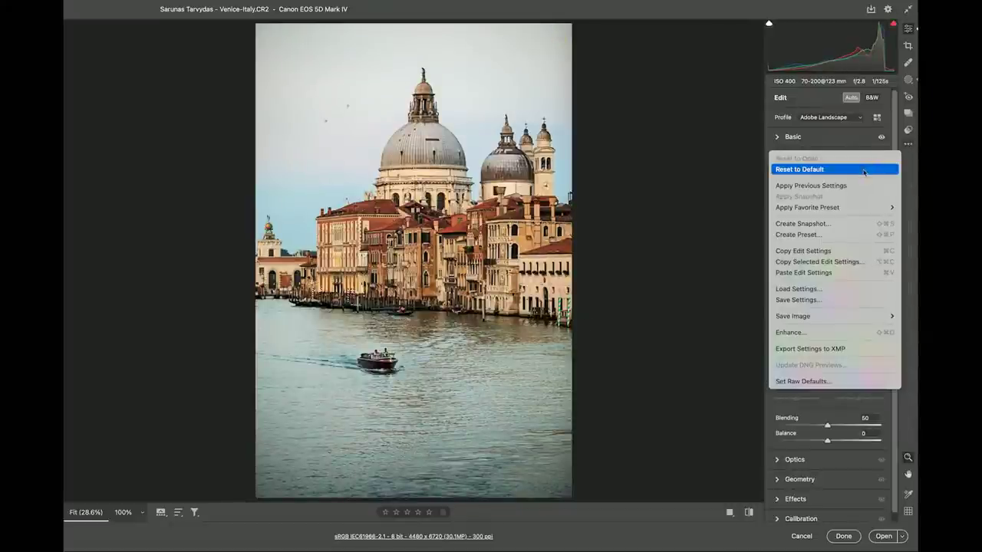
pyautogui.click(865, 171)
pyautogui.click(884, 536)
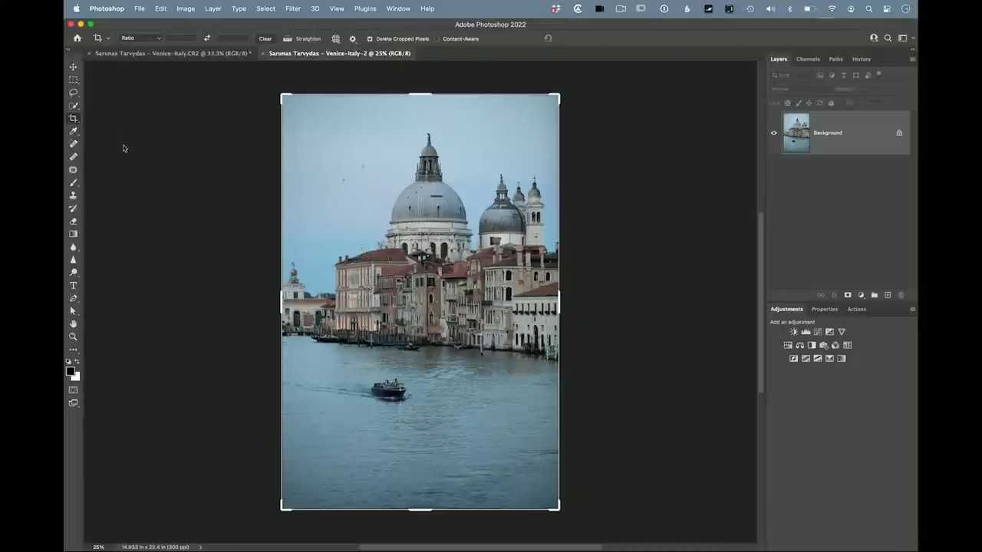
# Float the original and edited Venice photos in separate windows, then enlarge the original's window and zoom it to 33.3%.
pyautogui.click(73, 67)
pyautogui.moveTo(303, 55); pyautogui.dragTo(509, 106)
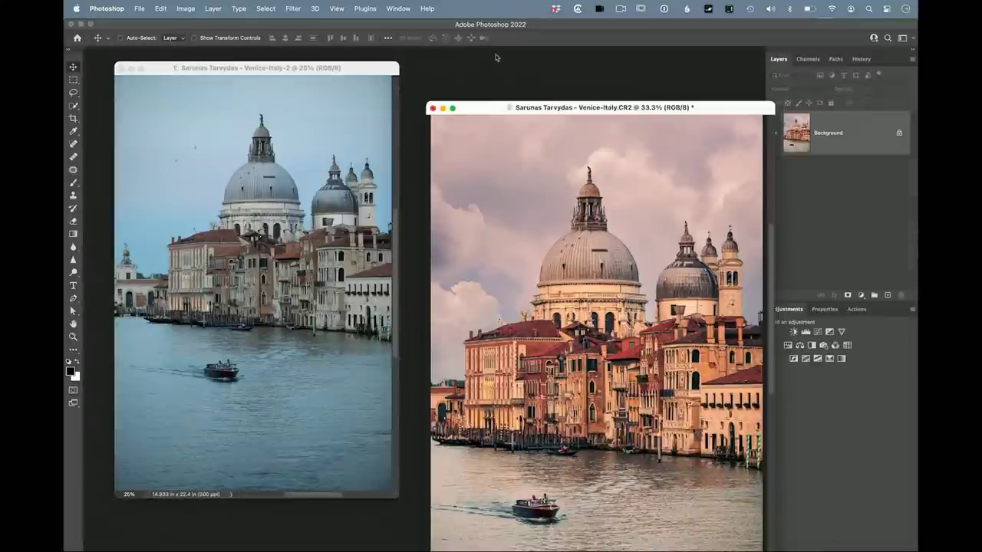
pyautogui.doubleClick(489, 107)
pyautogui.moveTo(398, 498); pyautogui.dragTo(430, 541)
pyautogui.press('super+equal')
# Cancel the Camera Raw filter and arrange the original and edited photo windows side by side for a before-and-after comparison.
pyautogui.moveTo(219, 54); pyautogui.dragTo(192, 57)
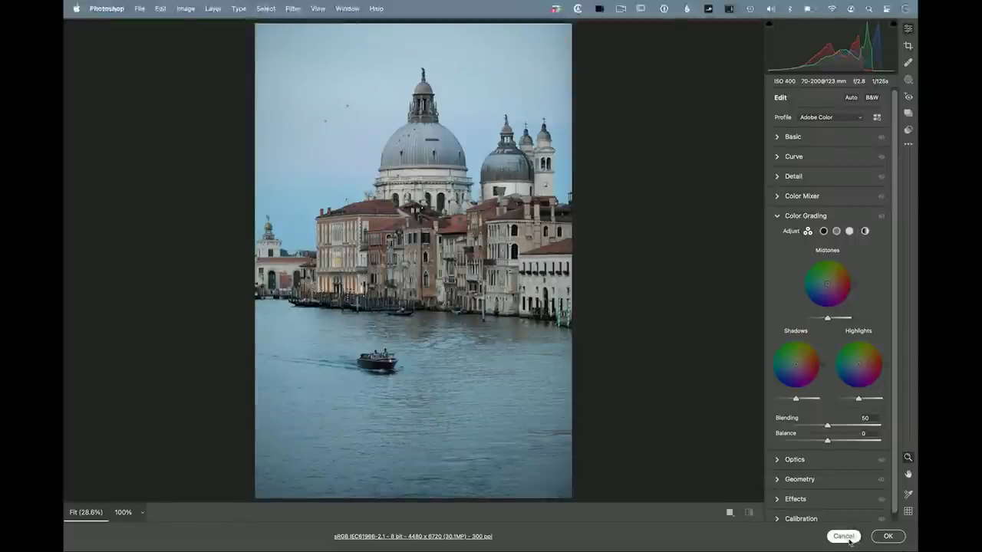
pyautogui.click(844, 536)
pyautogui.moveTo(394, 56); pyautogui.dragTo(356, 46)
pyautogui.moveTo(478, 46); pyautogui.dragTo(513, 47)
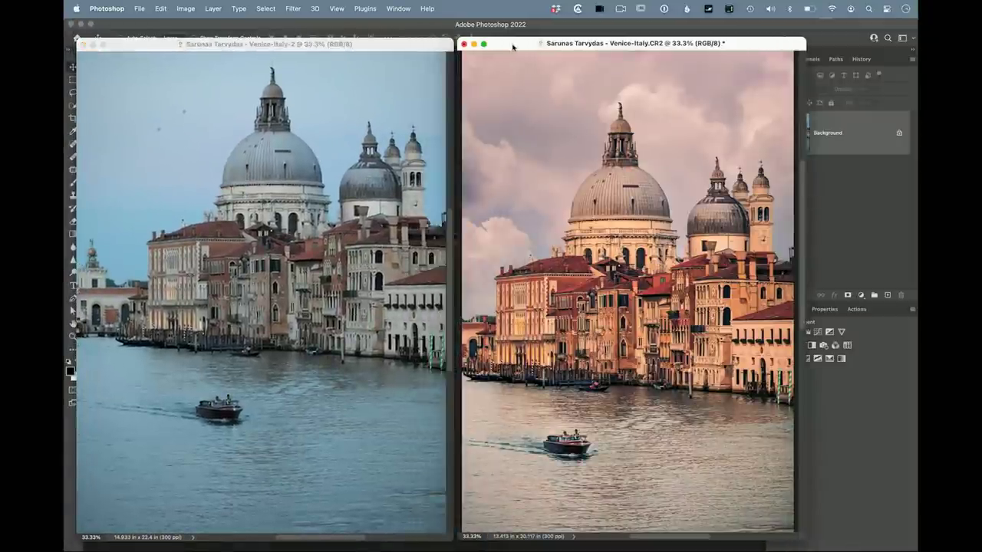
pyautogui.moveTo(805, 342); pyautogui.dragTo(846, 342)
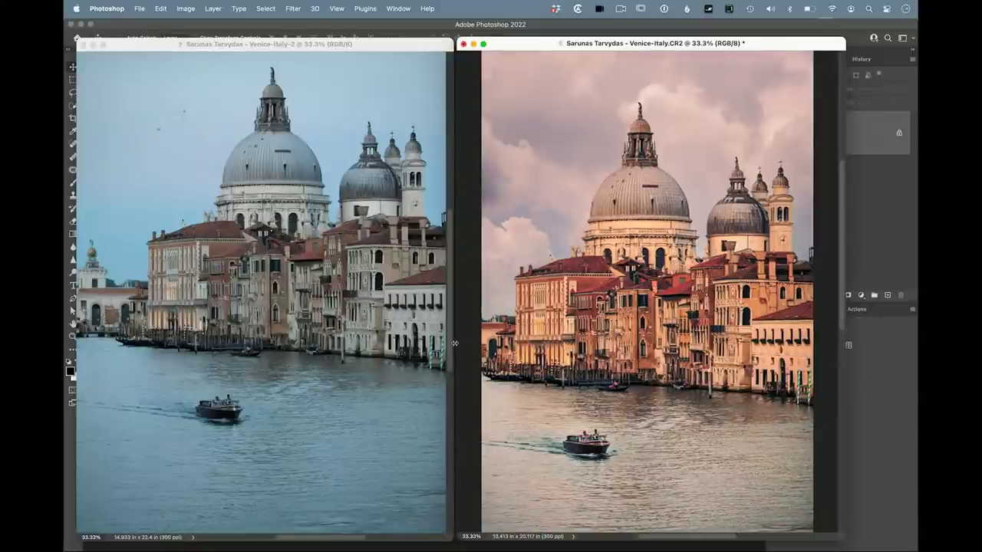
pyautogui.moveTo(456, 342); pyautogui.dragTo(469, 343)
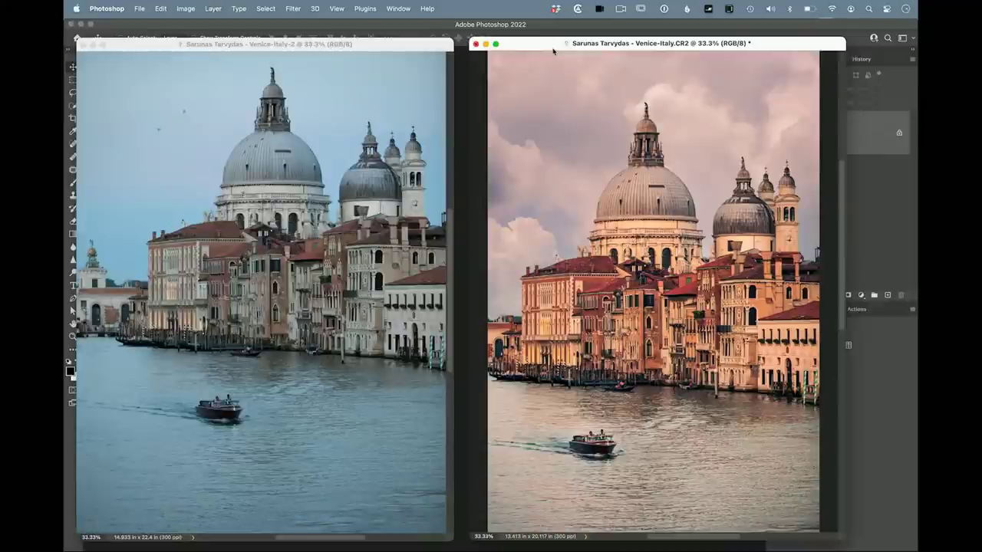
# Bring the edited photo over the original, add a new blank layer to it, and sample a pinkish sky color as foreground.
pyautogui.moveTo(552, 47); pyautogui.dragTo(288, 51)
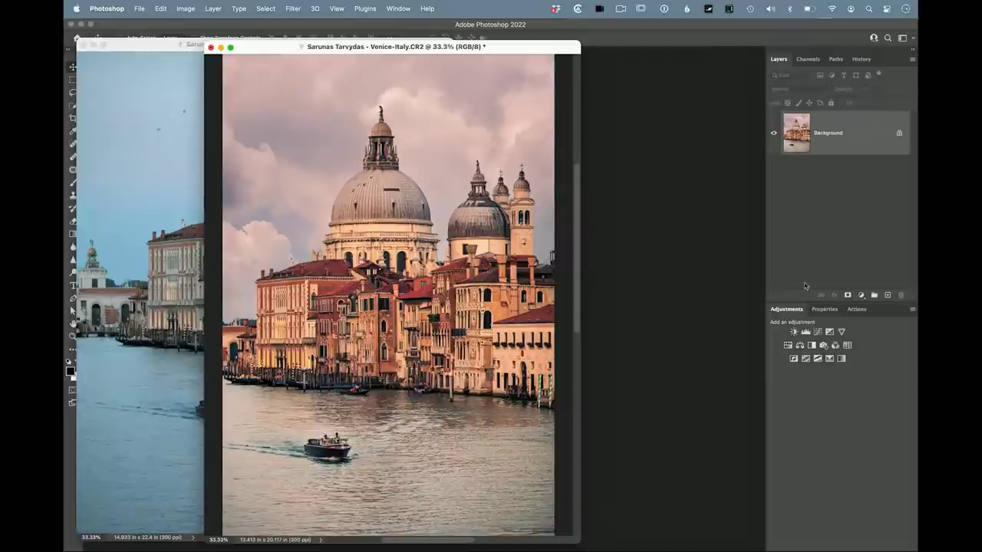
pyautogui.click(887, 295)
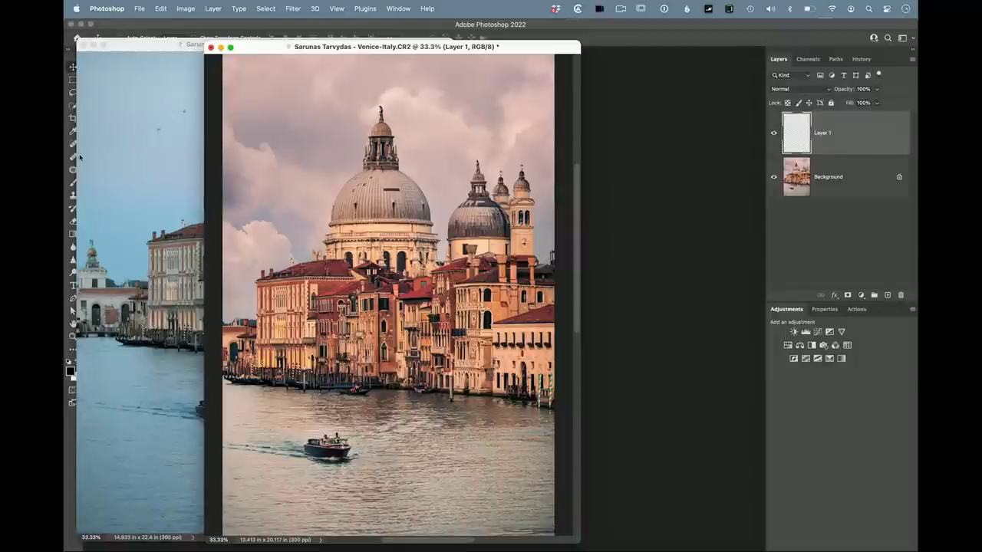
pyautogui.moveTo(127, 49); pyautogui.dragTo(154, 65)
pyautogui.click(491, 47)
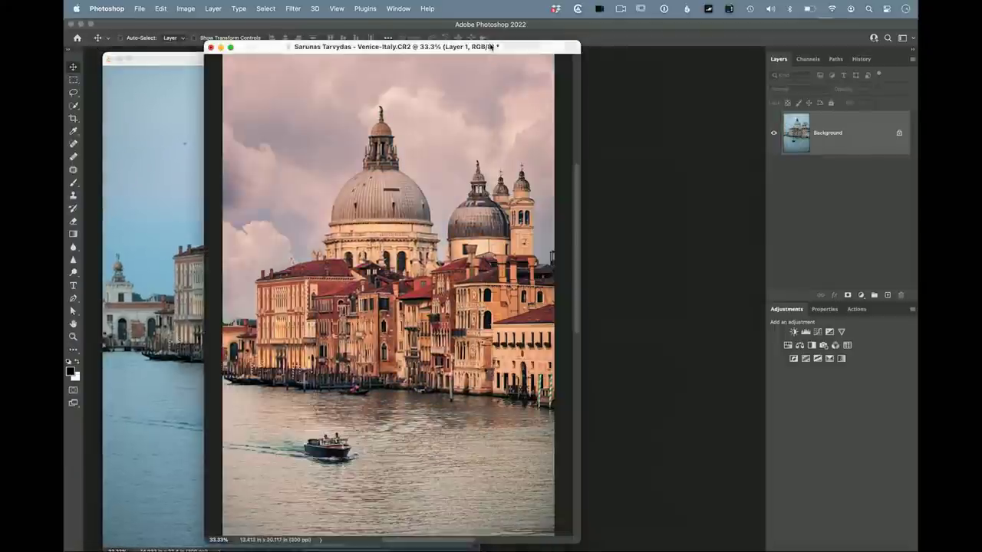
pyautogui.click(74, 132)
pyautogui.click(475, 98)
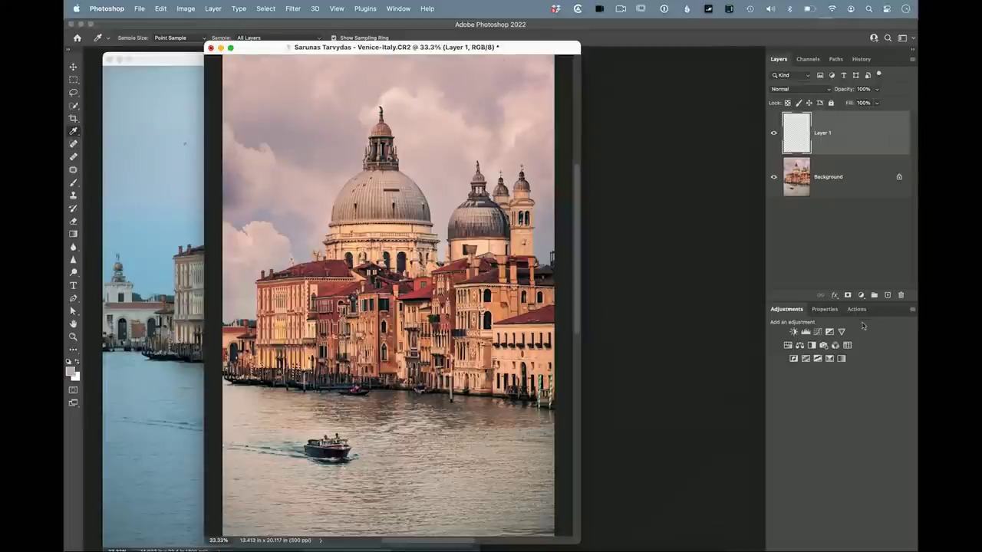
# Paint the sampled sky color over the canal water on the new layer with a large soft brush, working around the boat.
pyautogui.click(73, 183)
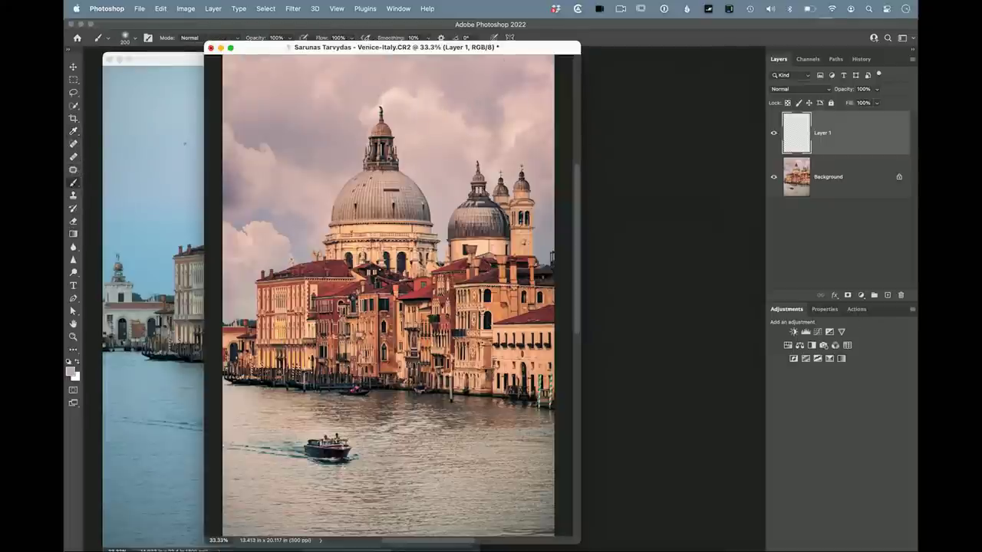
pyautogui.press('[')
pyautogui.press('[')
pyautogui.press('[')
pyautogui.moveTo(258, 424)
pyautogui.mouseDown()
pyautogui.moveTo(292, 390)
pyautogui.moveTo(247, 508)
pyautogui.moveTo(361, 522)
pyautogui.moveTo(326, 500)
pyautogui.moveTo(406, 491)
pyautogui.moveTo(391, 424)
pyautogui.moveTo(338, 387)
pyautogui.moveTo(476, 430)
pyautogui.moveTo(537, 498)
pyautogui.moveTo(437, 517)
pyautogui.moveTo(443, 524)
pyautogui.moveTo(526, 511)
pyautogui.moveTo(543, 442)
pyautogui.moveTo(388, 423)
pyautogui.moveTo(402, 393)
pyautogui.mouseUp()
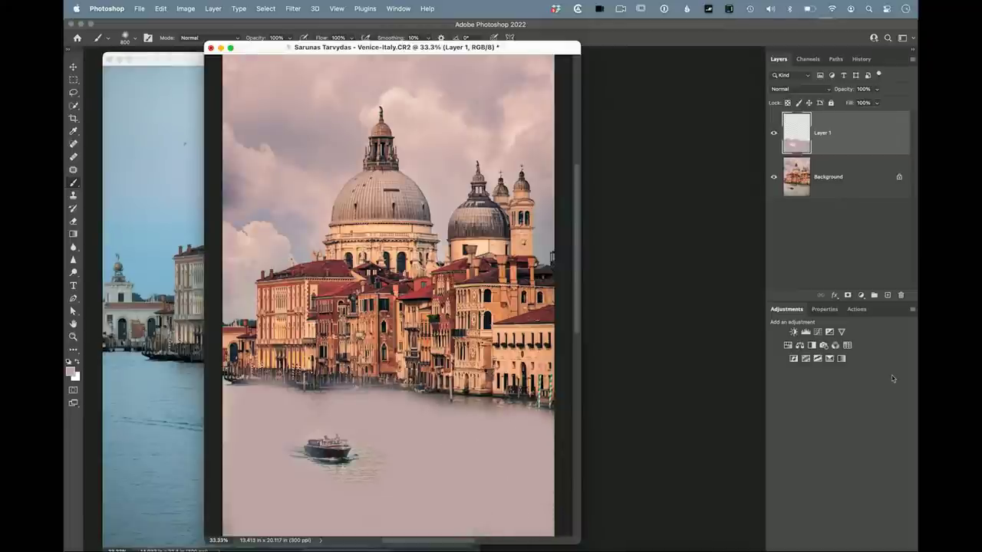
# Set the painted water layer's blend mode to Color and compare the photo with and without it.
pyautogui.click(798, 89)
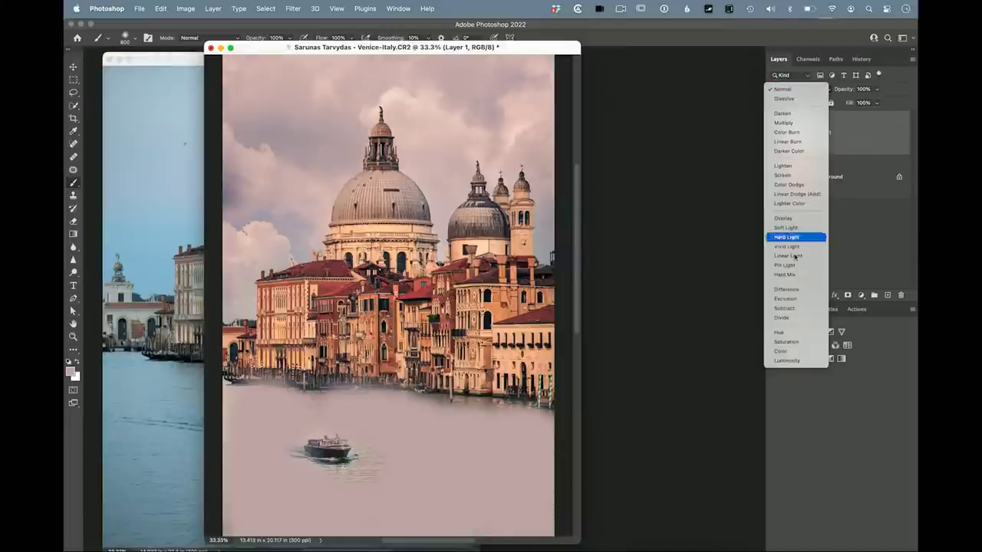
pyautogui.click(787, 353)
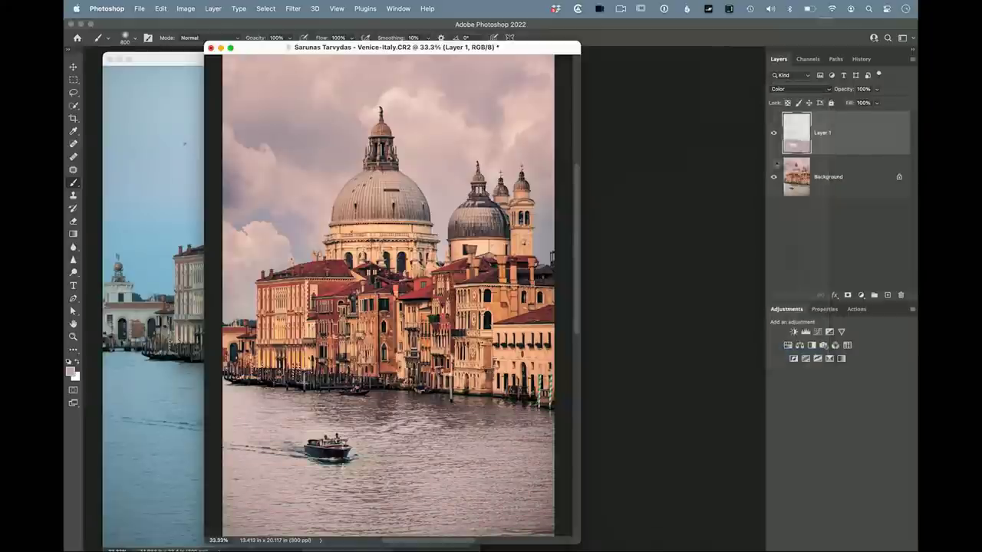
pyautogui.click(775, 135)
pyautogui.click(774, 134)
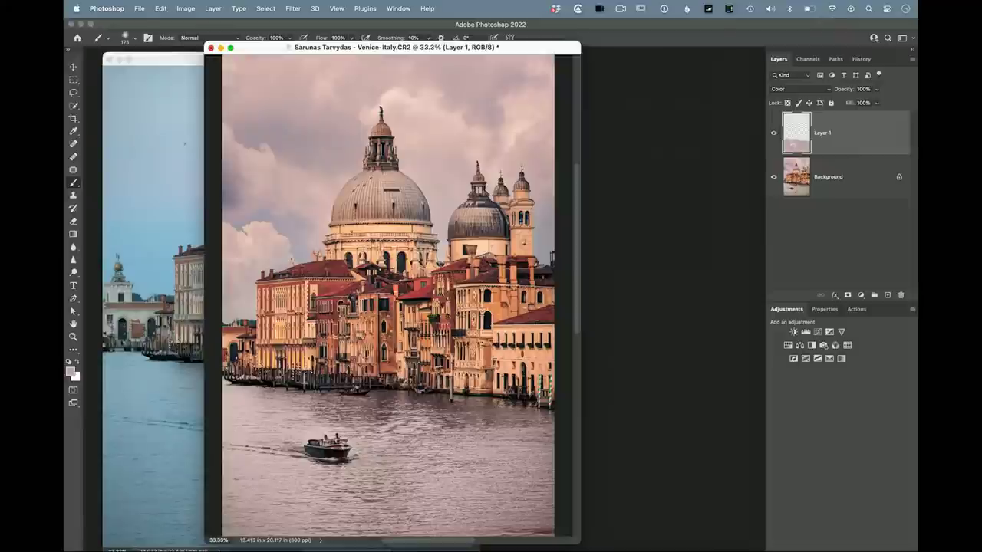
# Lower the water tint layer's opacity to 76% and toggle its visibility to check the effect.
pyautogui.click(877, 89)
pyautogui.moveTo(877, 100); pyautogui.dragTo(866, 103)
pyautogui.click(775, 137)
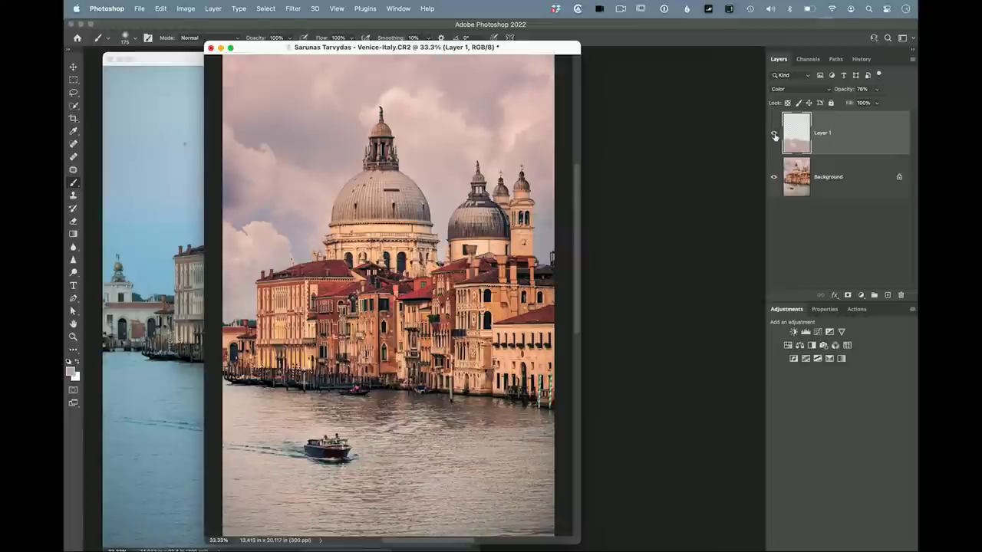